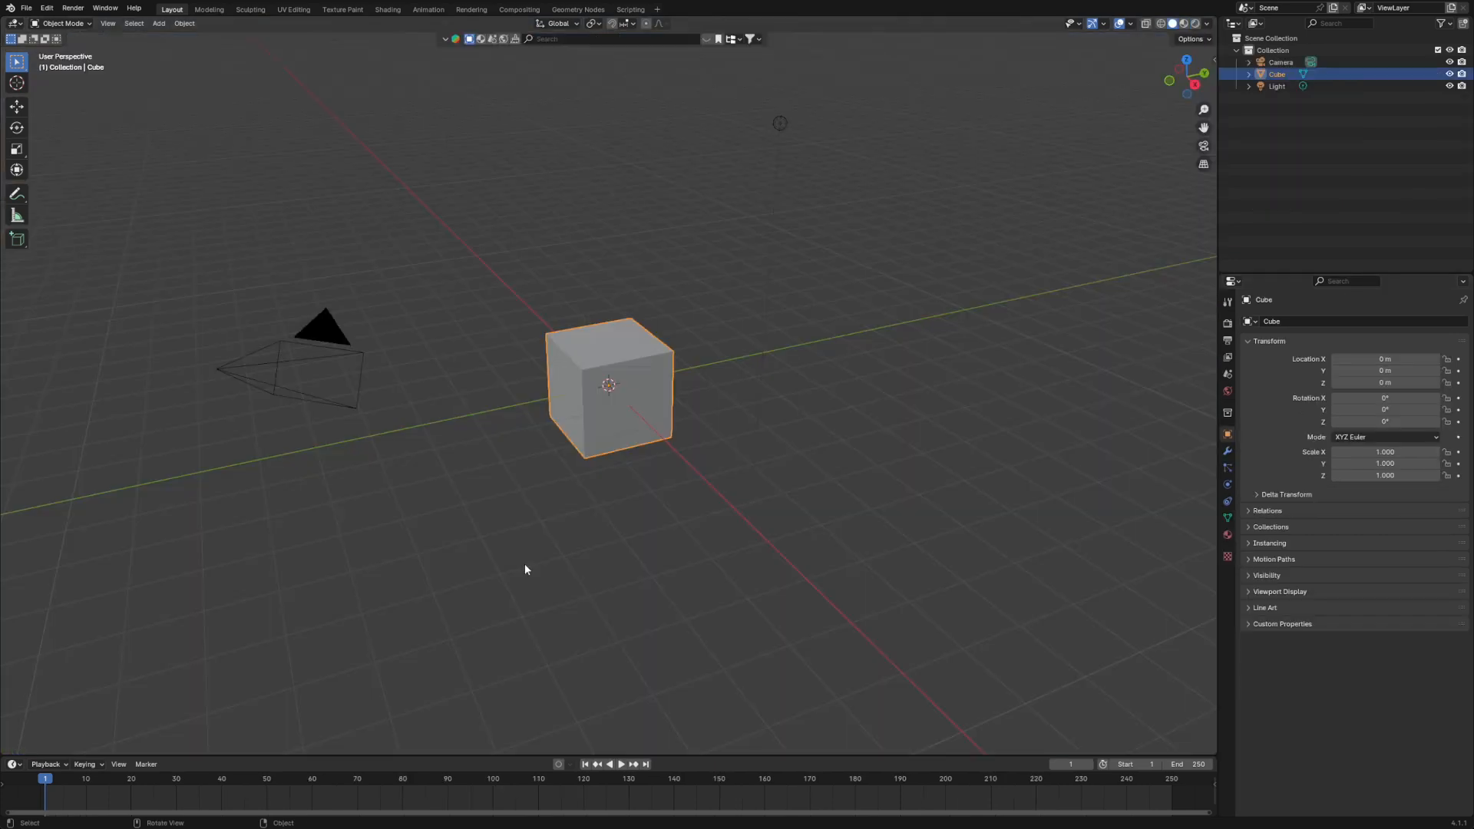
- Clear the scene of its default cube, camera and light, and add a mesh plane at the origin
{"action": "middle_click_drag", "start_coordinate": [527, 570], "coordinate": [612, 576]}
{"action": "key", "text": "a"}
{"action": "key", "text": "Delete"}
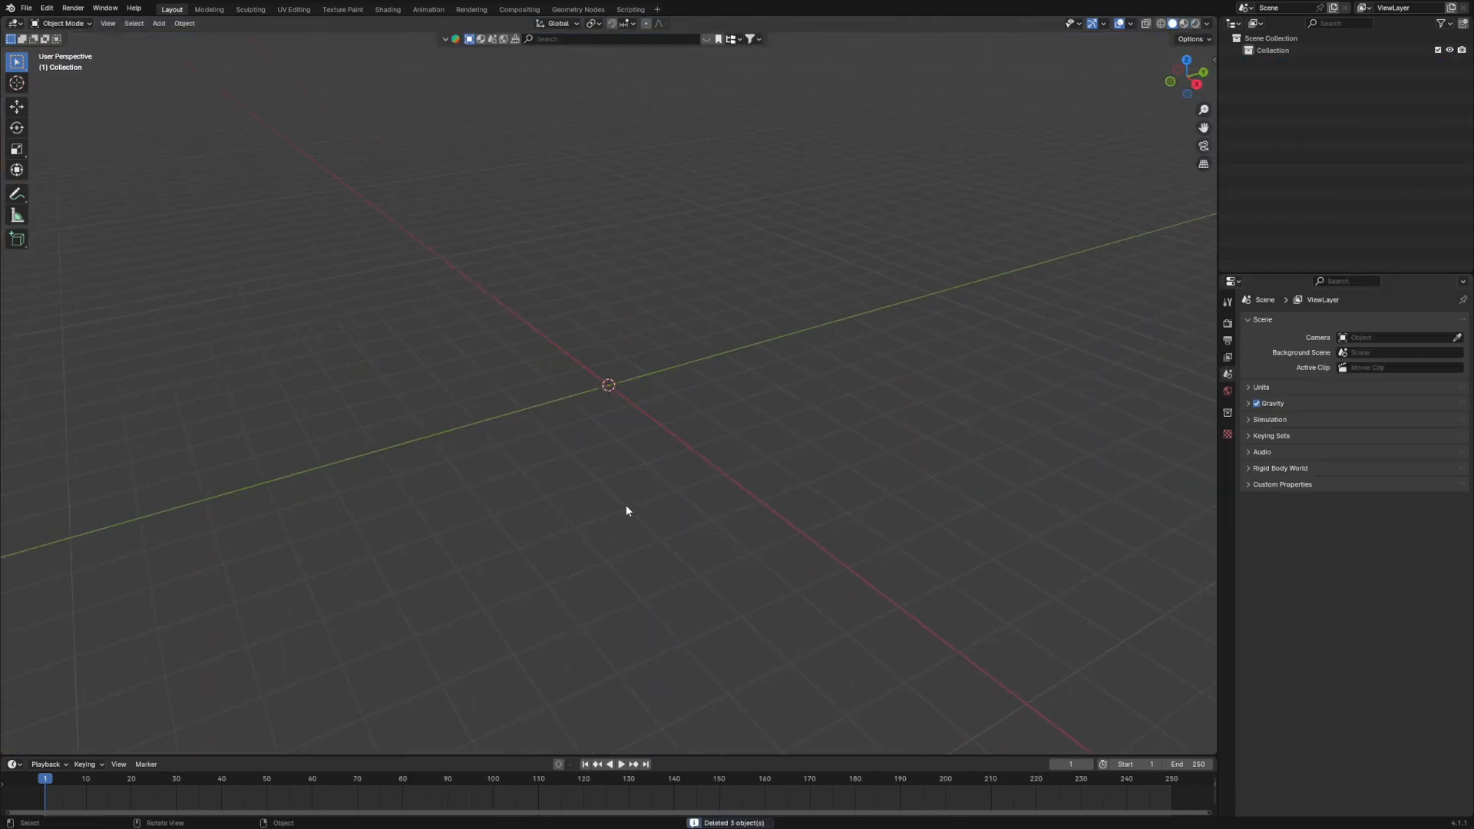
{"action": "middle_click_drag", "start_coordinate": [734, 405], "coordinate": [768, 469]}
{"action": "key", "text": "shift+a"}
{"action": "mouse_move", "coordinate": [582, 403]}
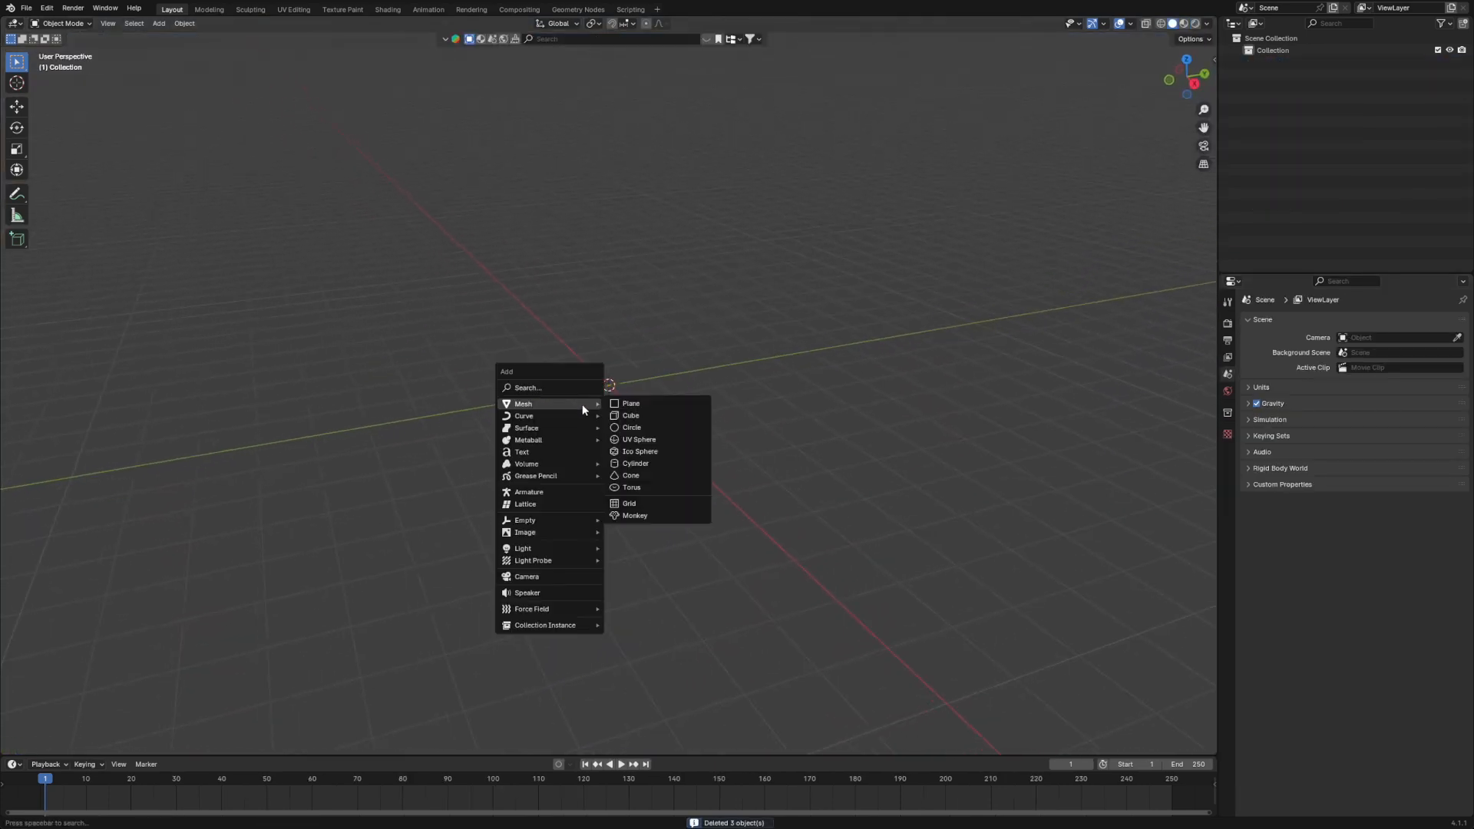
{"action": "left_click", "coordinate": [665, 399]}
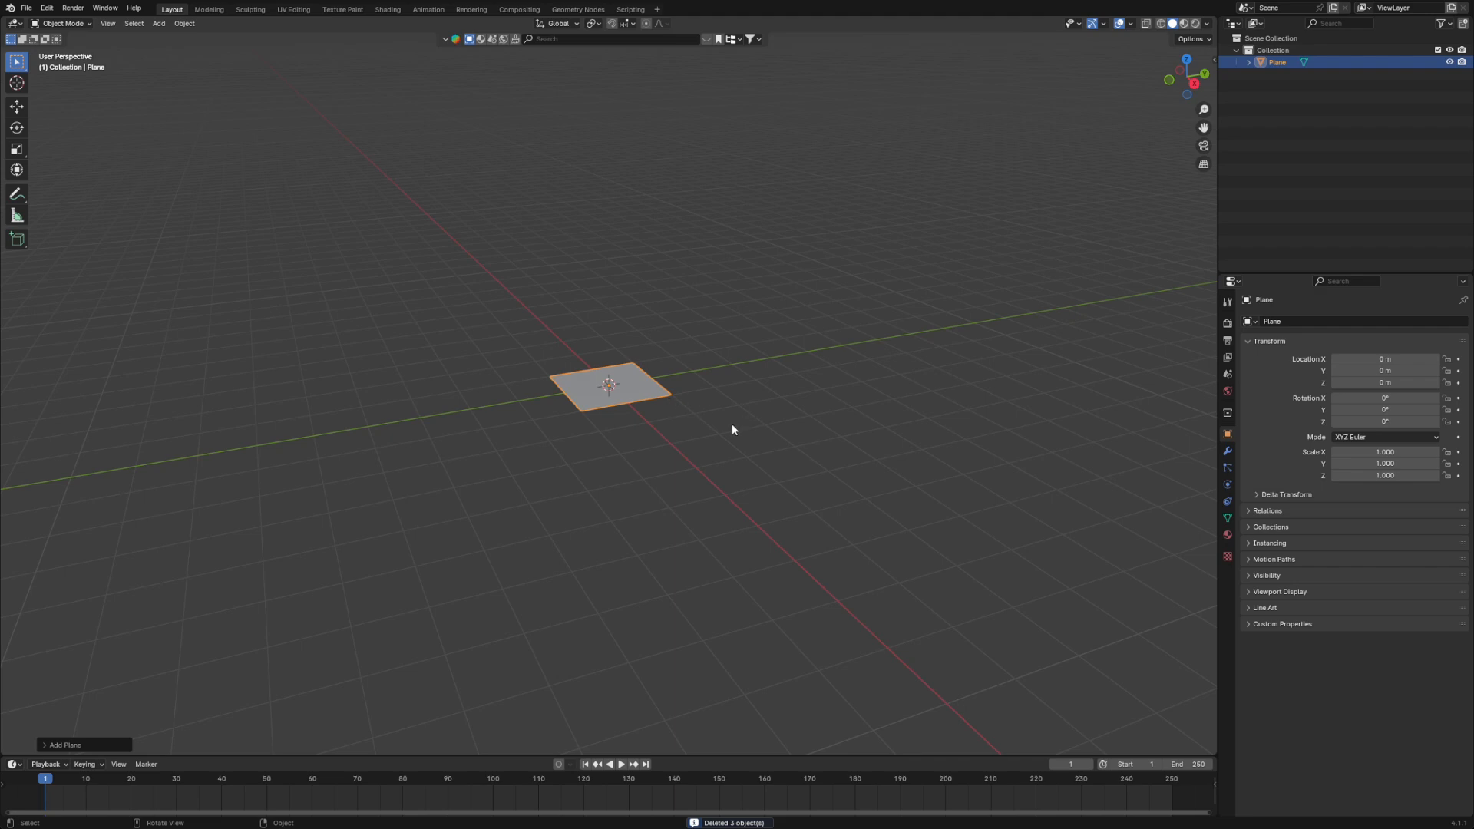
- Scale the plane up uniformly to about 17.7 and apply all its transforms
{"action": "key", "text": "s"}
{"action": "left_click", "coordinate": [395, 447]}
{"action": "key", "text": "ctrl+a"}
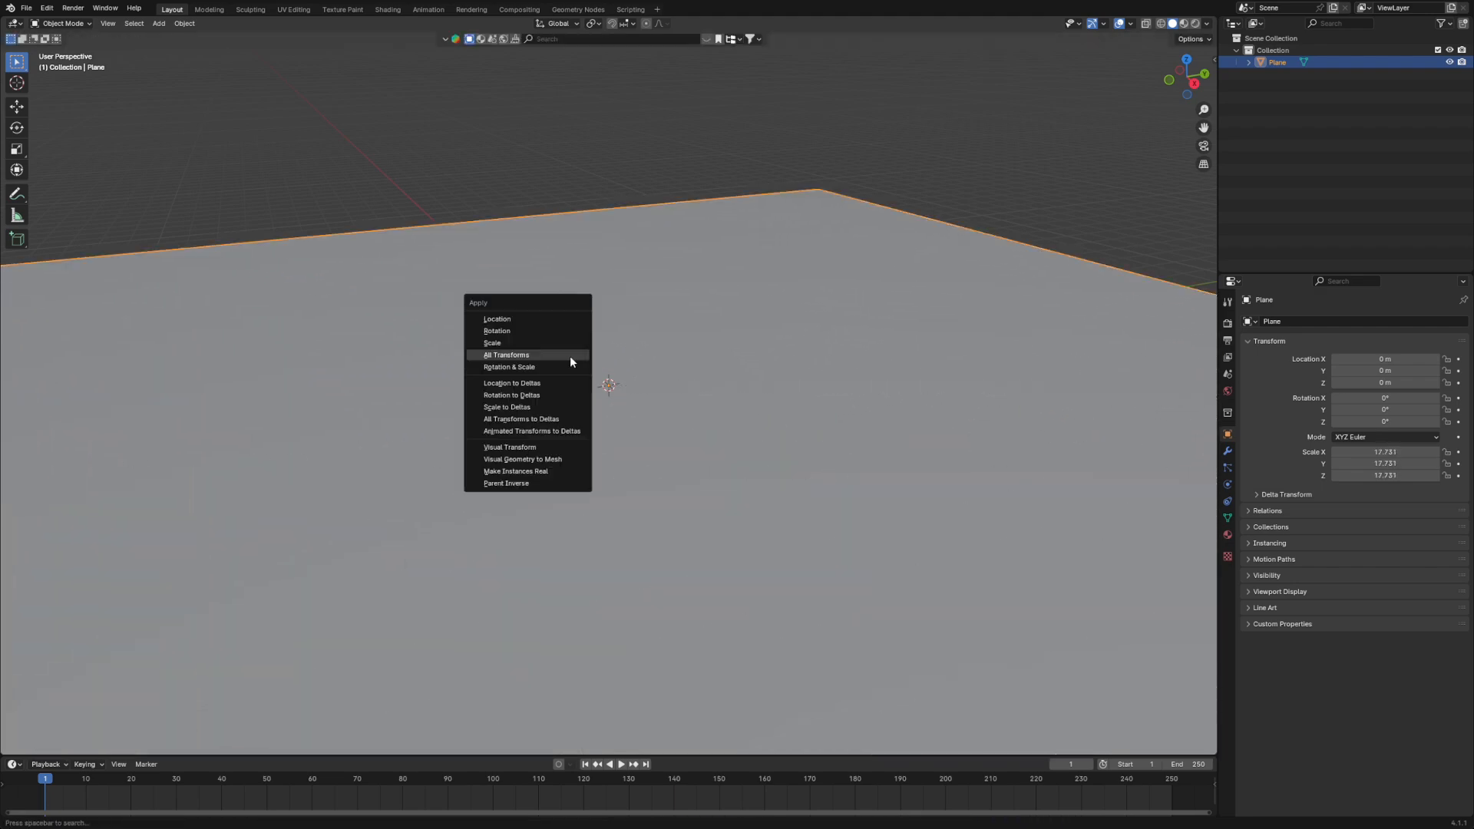
{"action": "left_click", "coordinate": [513, 360]}
- Enter Edit Mode on the plane and subdivide it with 10 cuts
{"action": "scroll", "coordinate": [627, 449], "scroll_direction": "down", "scroll_amount": 3}
{"action": "mouse_move", "coordinate": [627, 448]}
{"action": "middle_mouse_down"}
{"action": "mouse_move", "coordinate": [659, 454]}
{"action": "mouse_move", "coordinate": [639, 452]}
{"action": "middle_mouse_up"}
{"action": "key", "text": "Tab"}
{"action": "right_click", "coordinate": [594, 430]}
{"action": "left_click", "coordinate": [632, 420]}
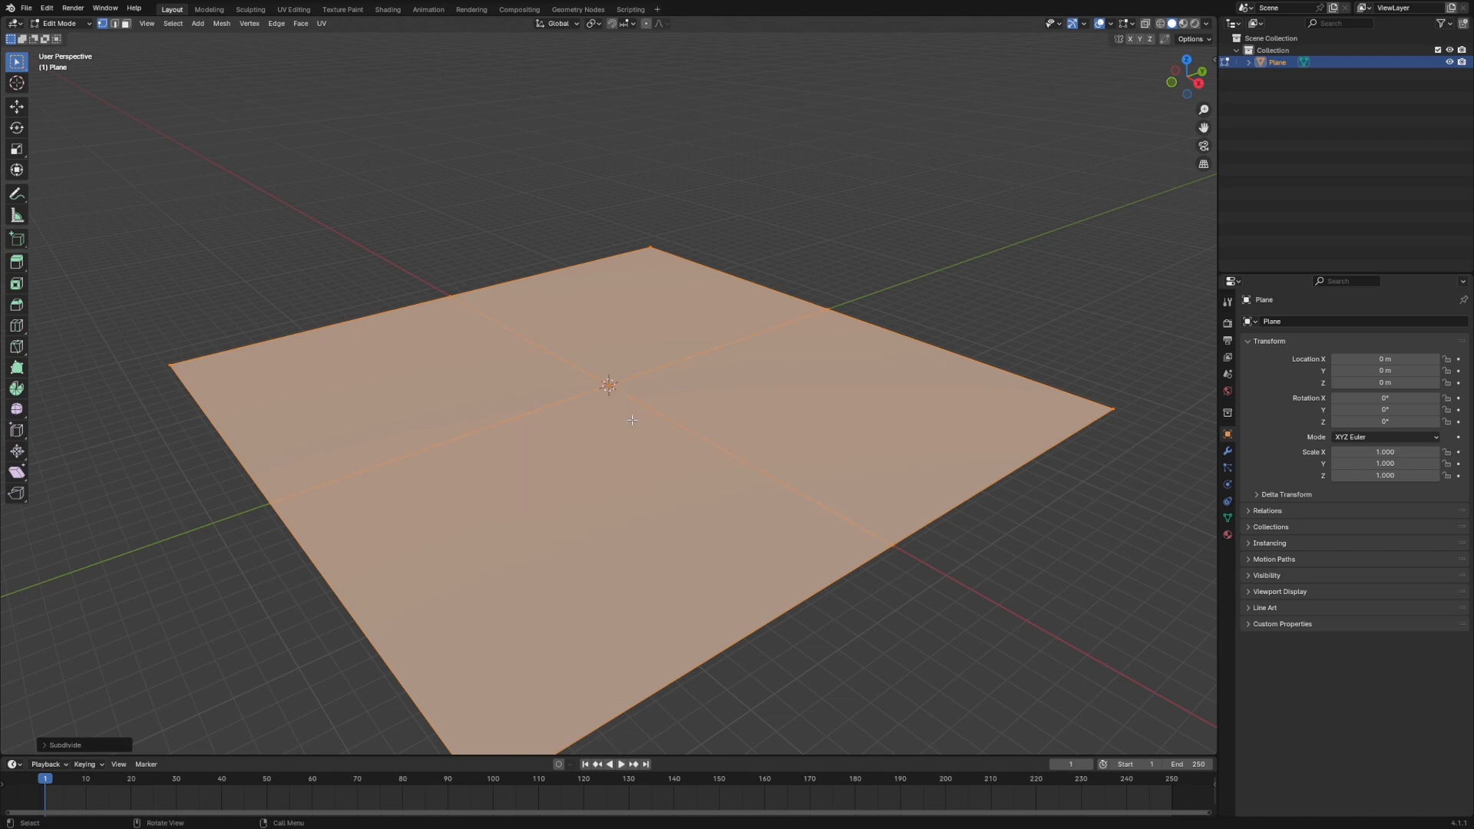
{"action": "left_click", "coordinate": [51, 746]}
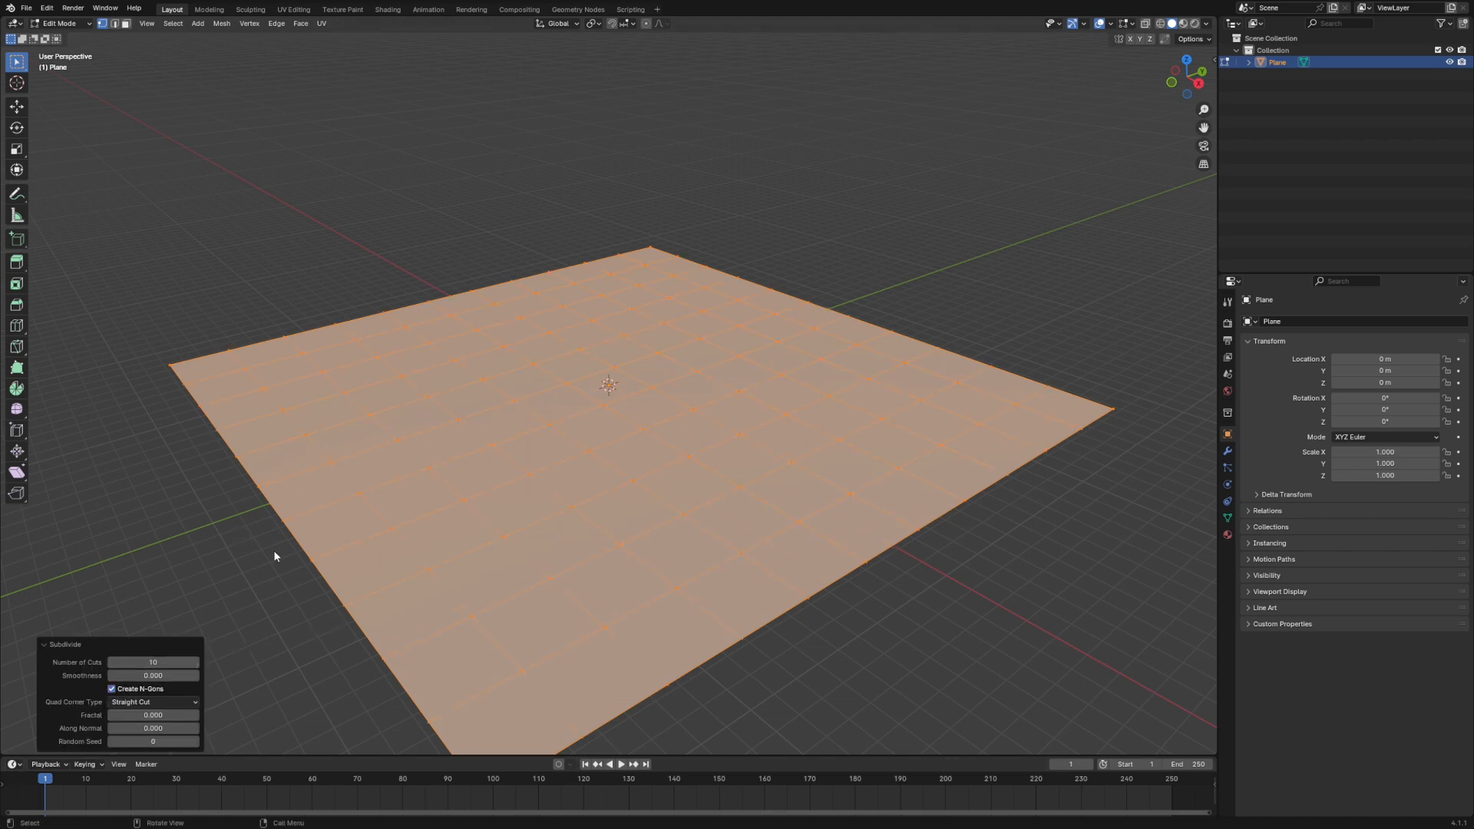
{"action": "left_click", "coordinate": [309, 679]}
- Subdivide the whole plane again with several cuts per face to form a dense grid, and deselect it
{"action": "key", "text": "a"}
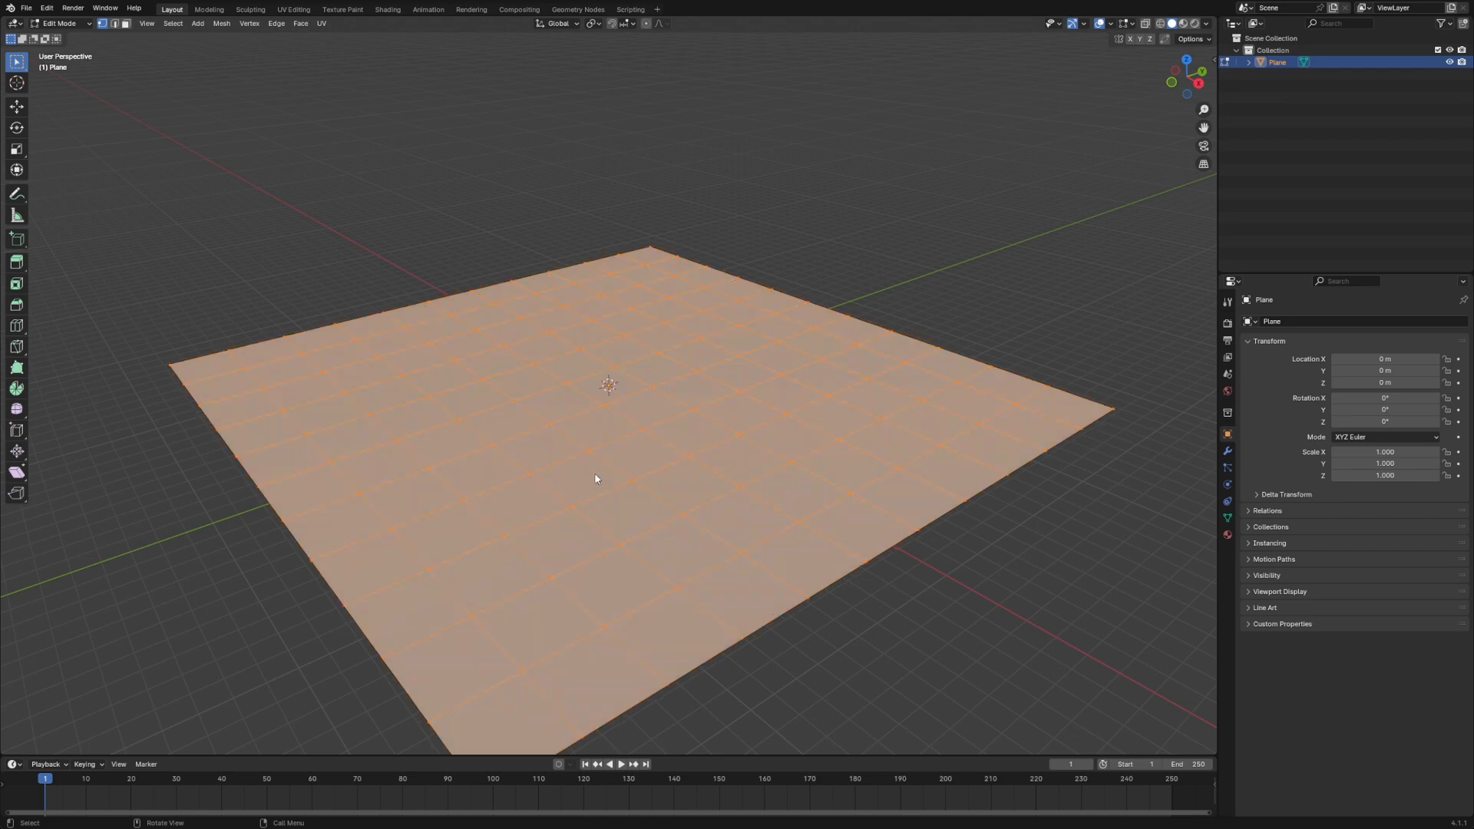
{"action": "right_click", "coordinate": [545, 480]}
{"action": "left_click", "coordinate": [540, 481]}
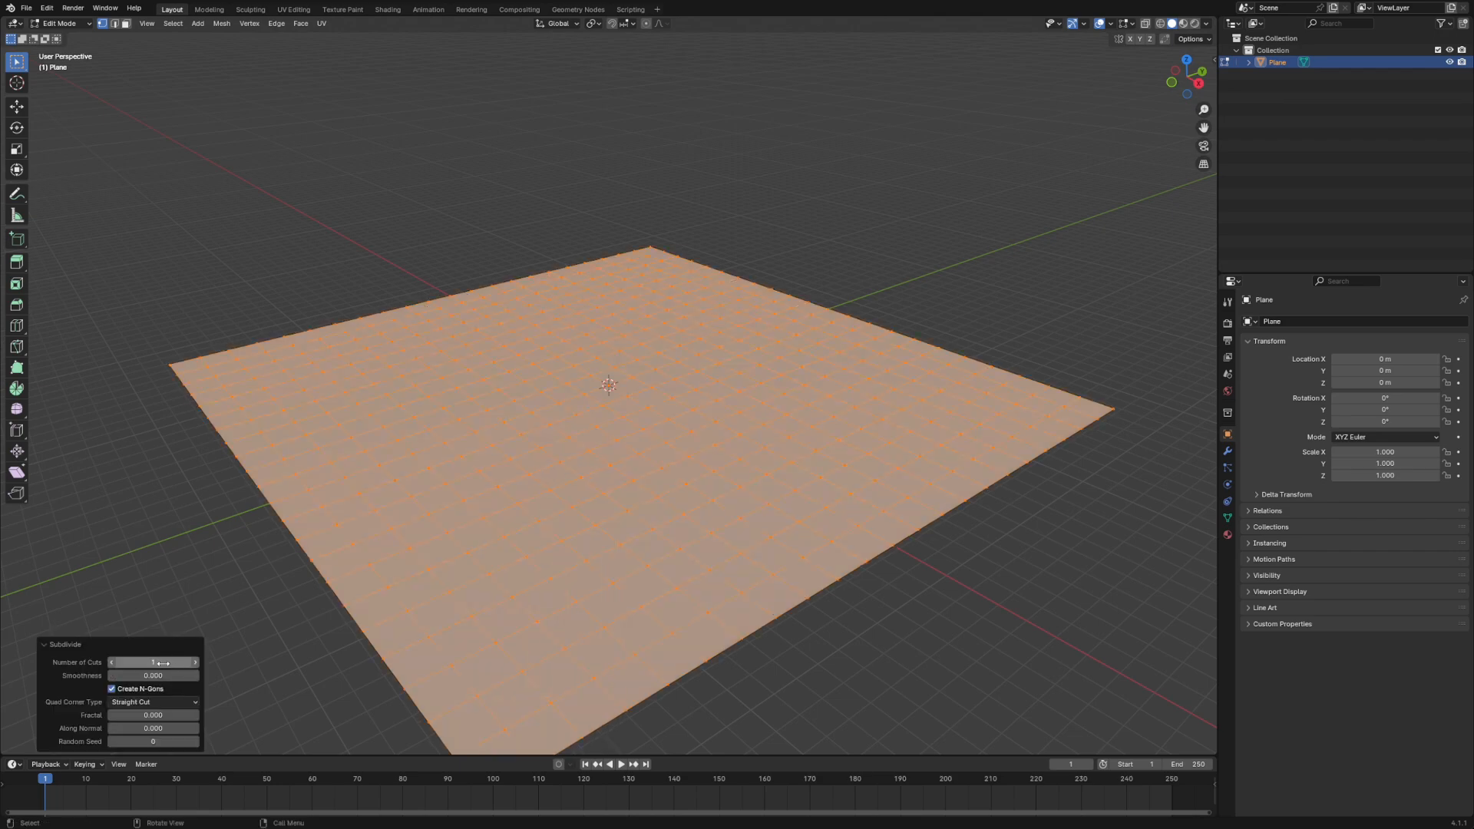
{"action": "left_click_drag", "start_coordinate": [163, 662], "coordinate": [231, 662]}
{"action": "left_click", "coordinate": [946, 607]}
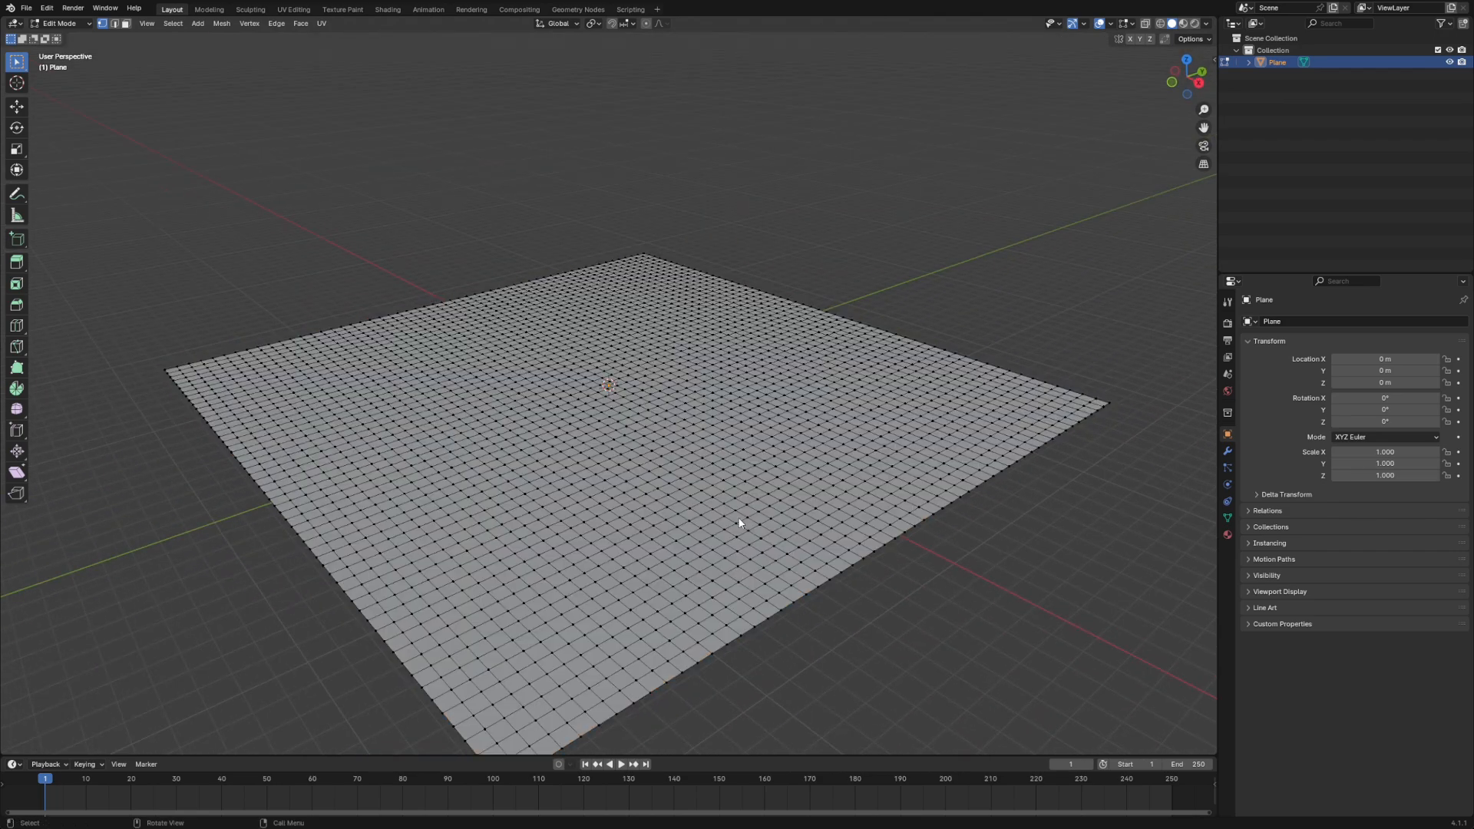
{"action": "mouse_move", "coordinate": [740, 522]}
{"action": "middle_mouse_down"}
{"action": "mouse_move", "coordinate": [832, 586]}
{"action": "mouse_move", "coordinate": [752, 515]}
{"action": "middle_mouse_up"}
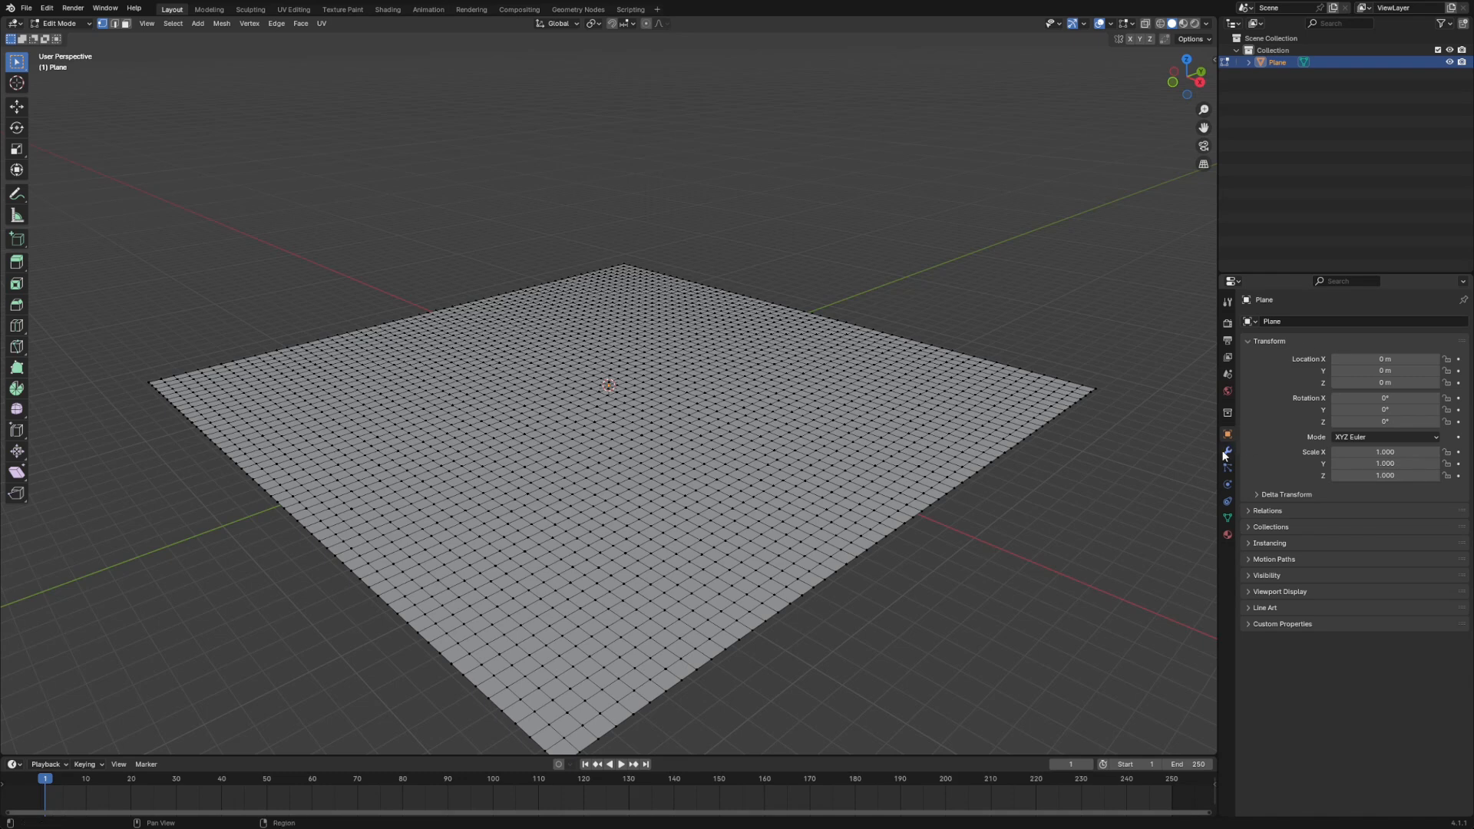
- Add a Displace modifier with a new texture to the plane
{"action": "left_click", "coordinate": [1227, 451]}
{"action": "left_click", "coordinate": [1355, 320]}
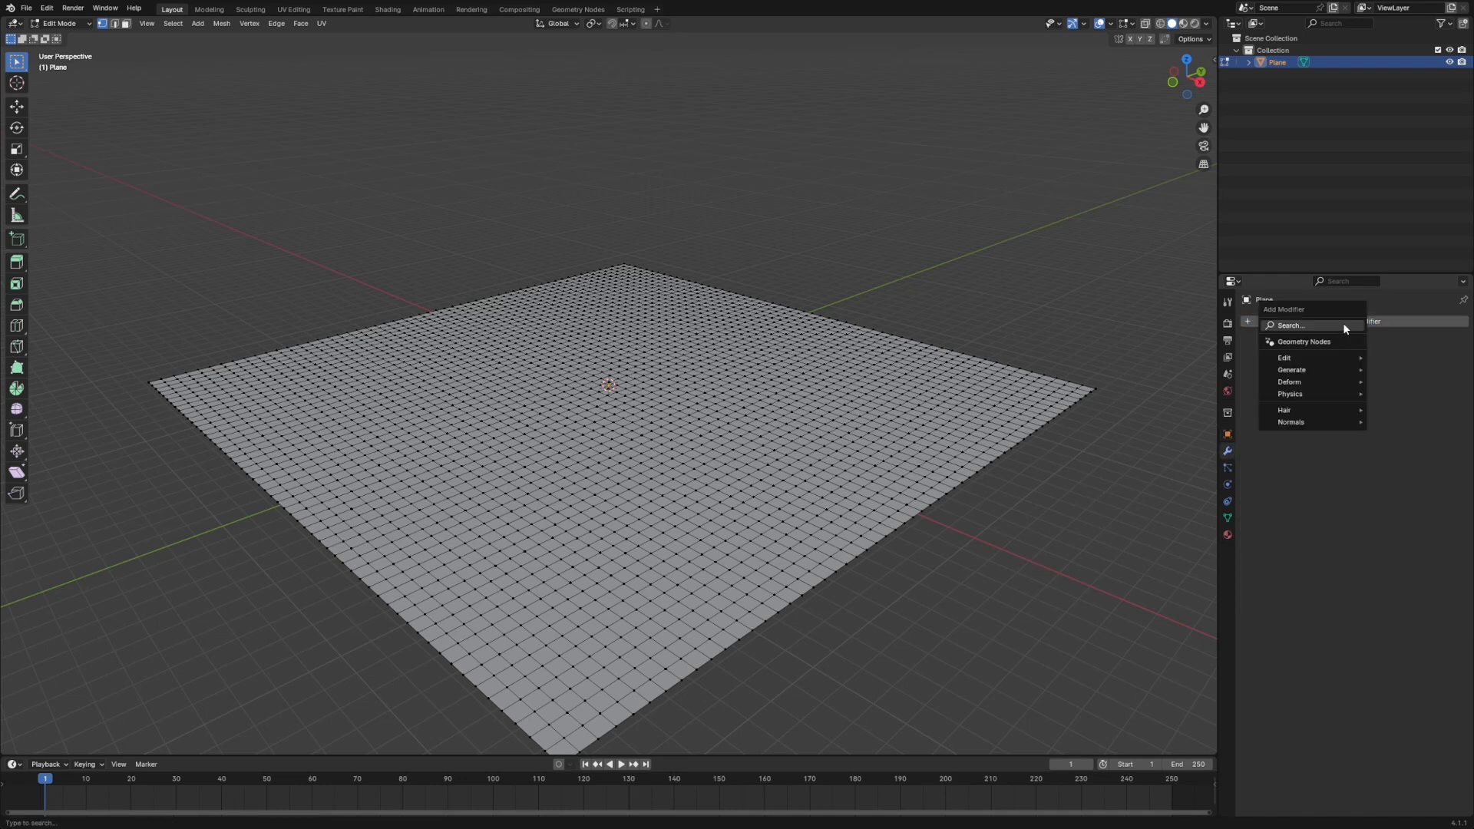
{"action": "left_click", "coordinate": [1291, 325]}
{"action": "type", "text": "disp"}
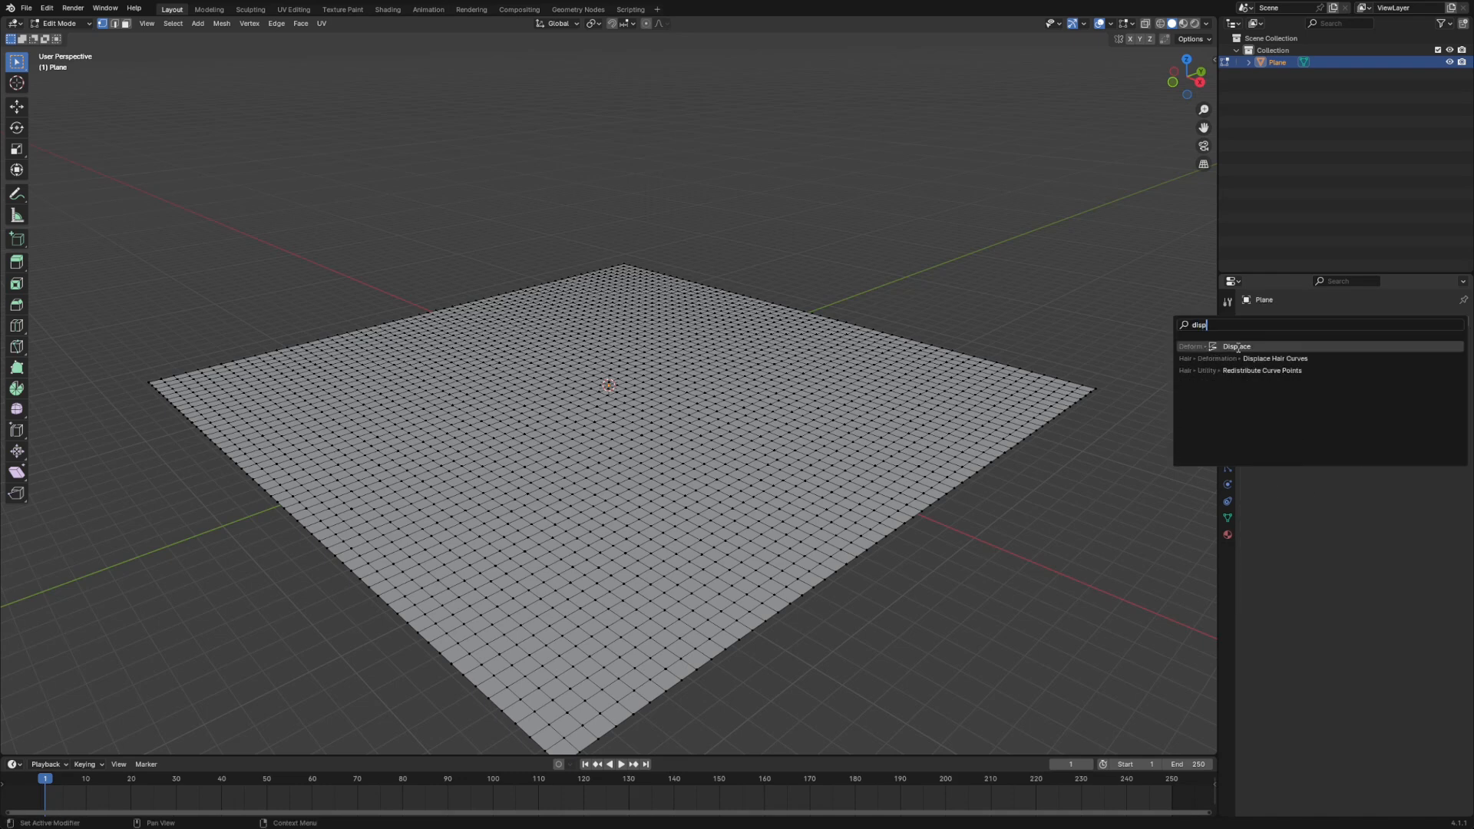
{"action": "left_click", "coordinate": [1237, 347]}
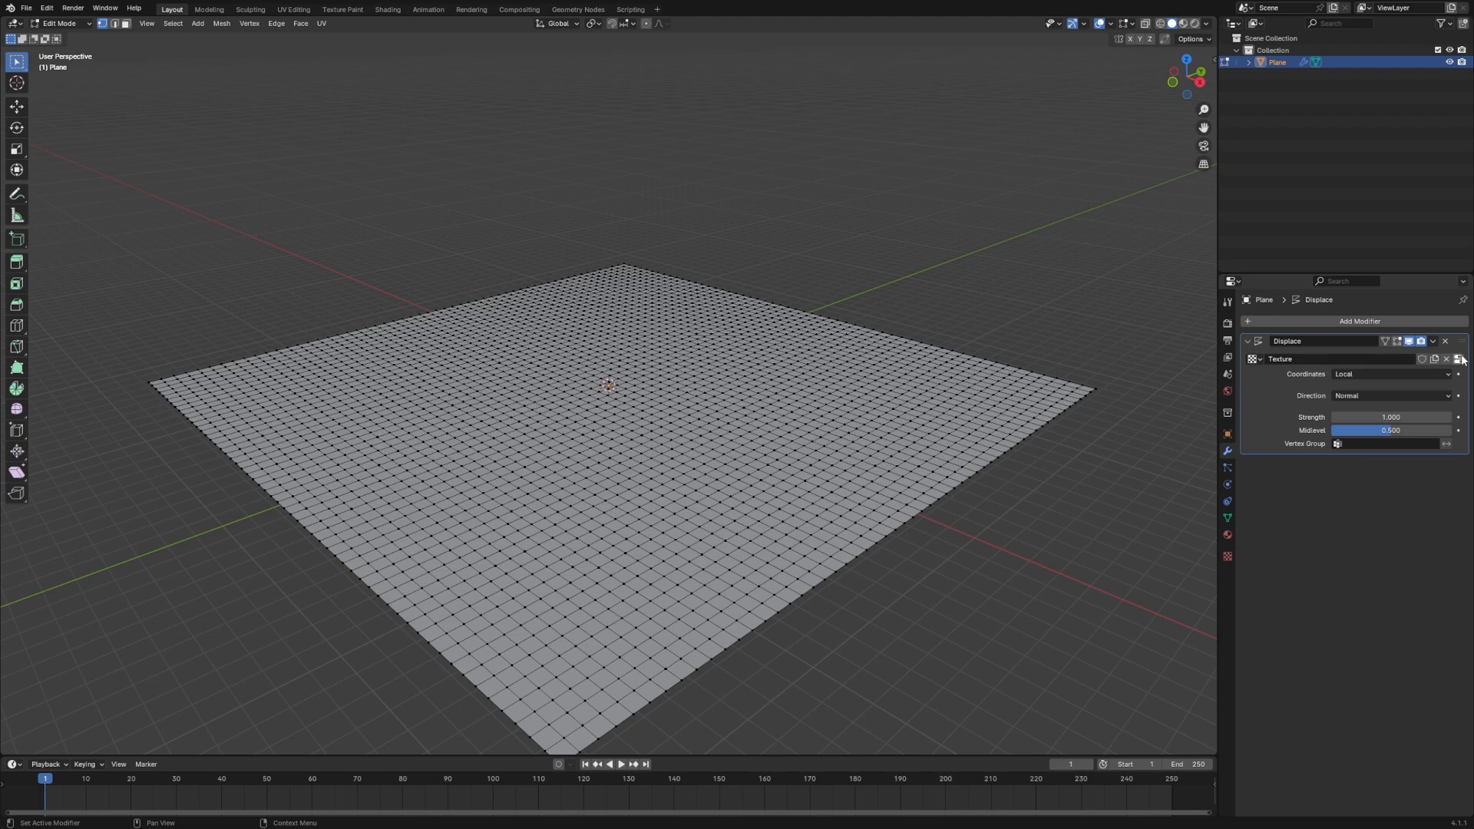
- Set the Displace texture's type to Voronoi and return the plane to Object Mode
{"action": "left_click", "coordinate": [1459, 359]}
{"action": "left_click", "coordinate": [1336, 357]}
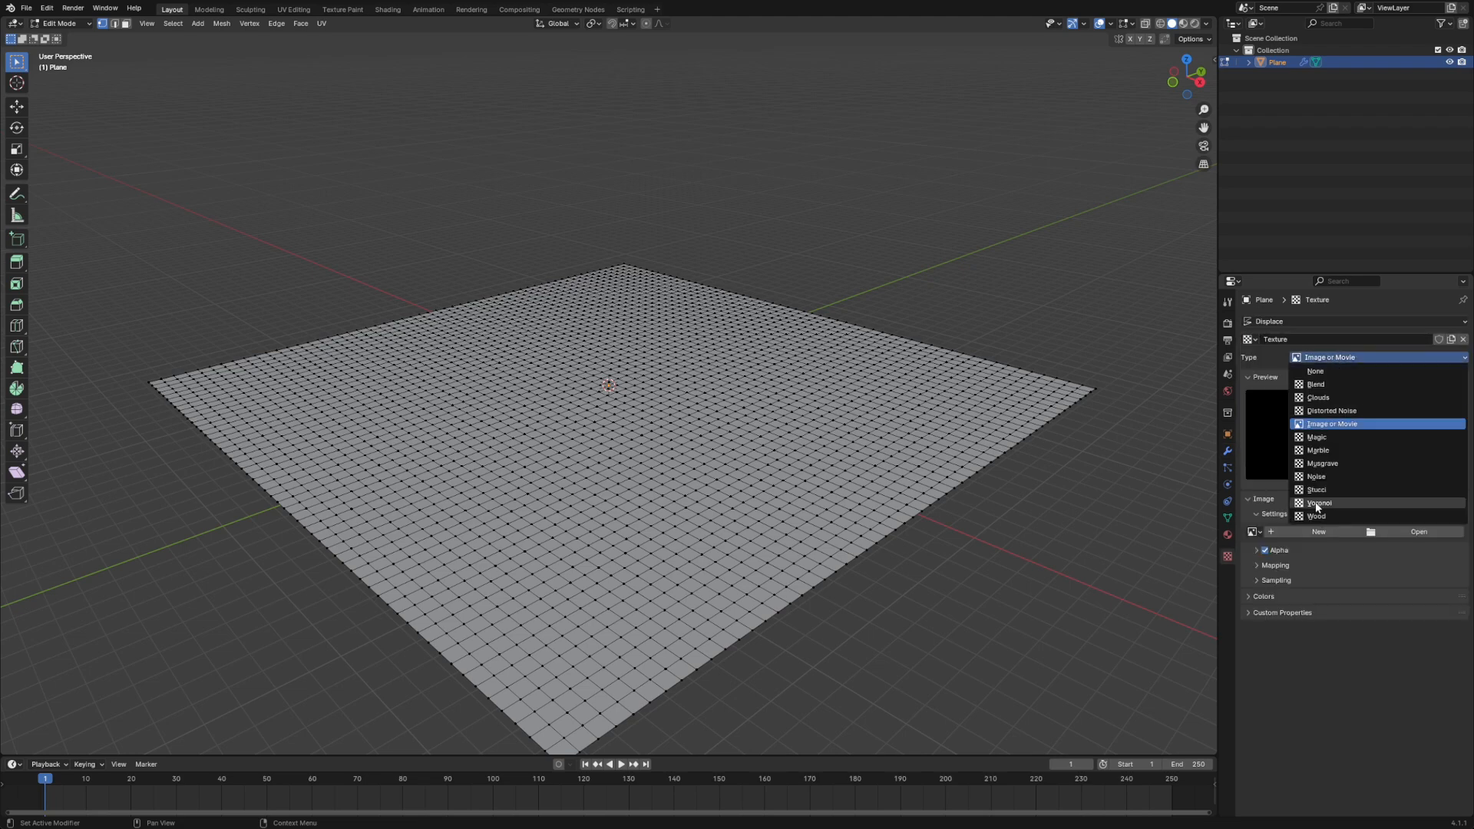
{"action": "left_click", "coordinate": [1318, 504]}
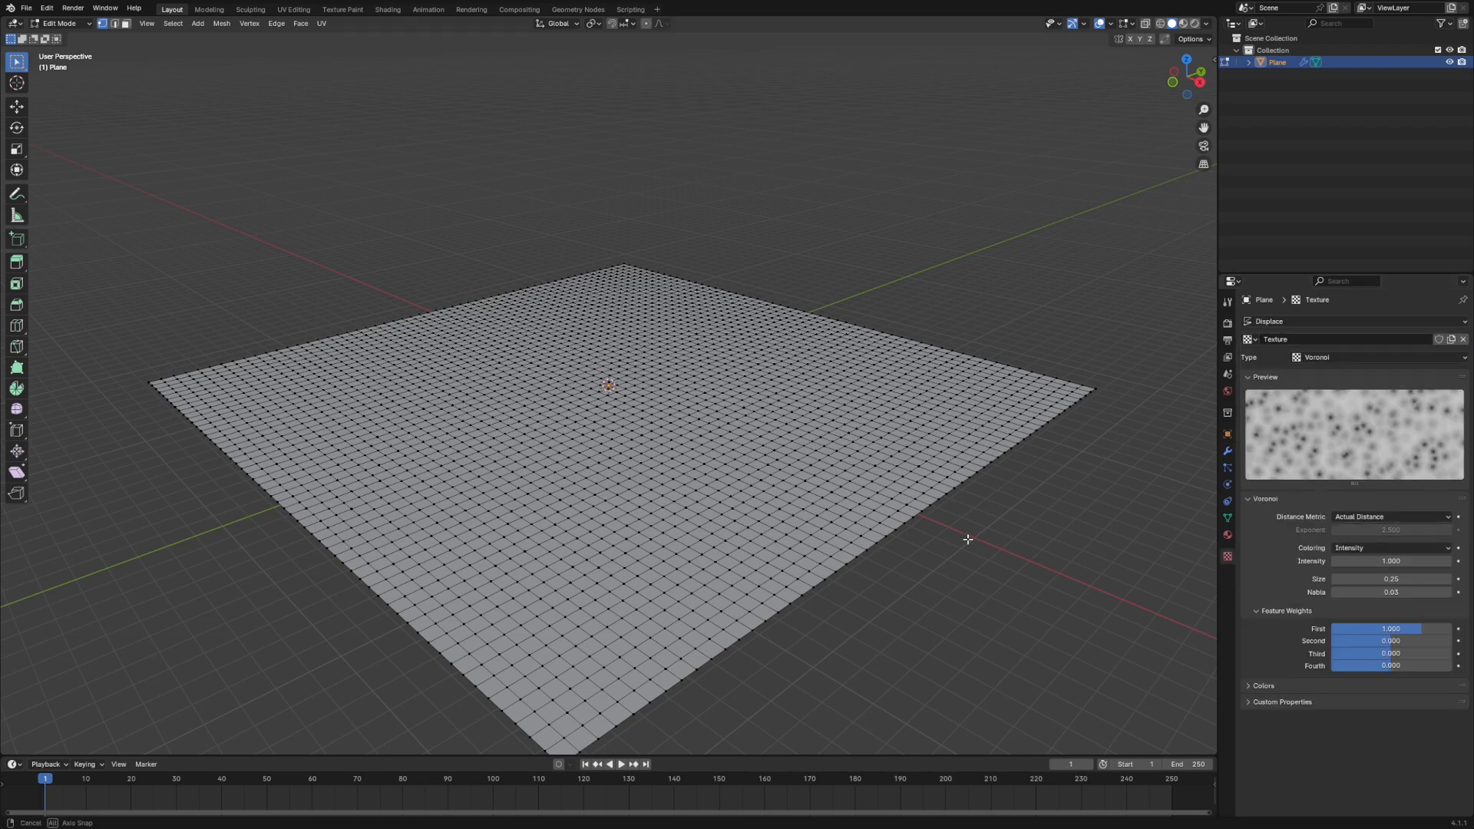
{"action": "middle_click_drag", "start_coordinate": [968, 539], "coordinate": [1033, 614]}
{"action": "key", "text": "Tab"}
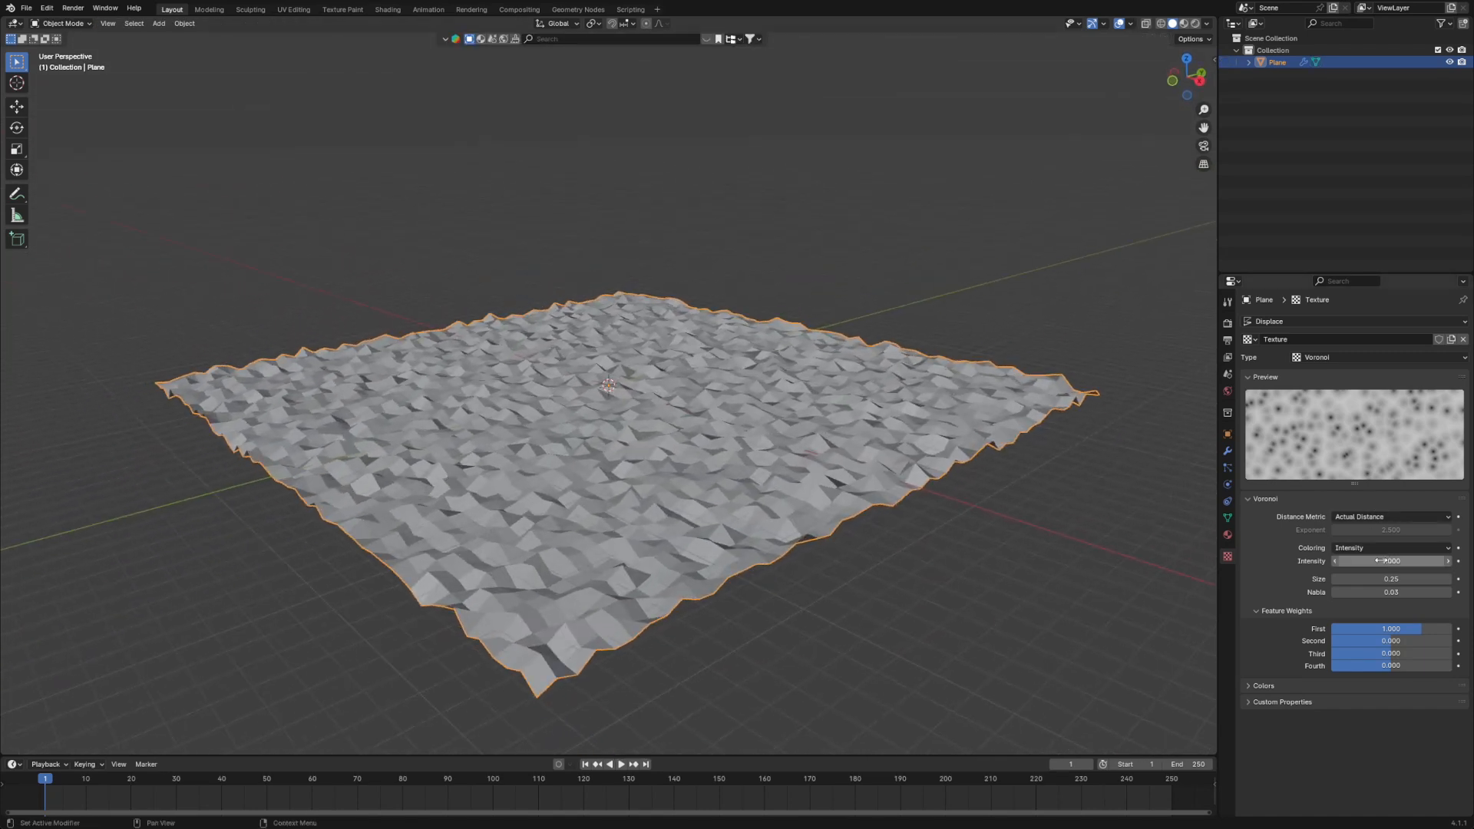
- Set the Voronoi texture's intensity to 1.200, size to 2.00 and nabla to 0.00
{"action": "left_click_drag", "start_coordinate": [1381, 561], "coordinate": [1421, 579]}
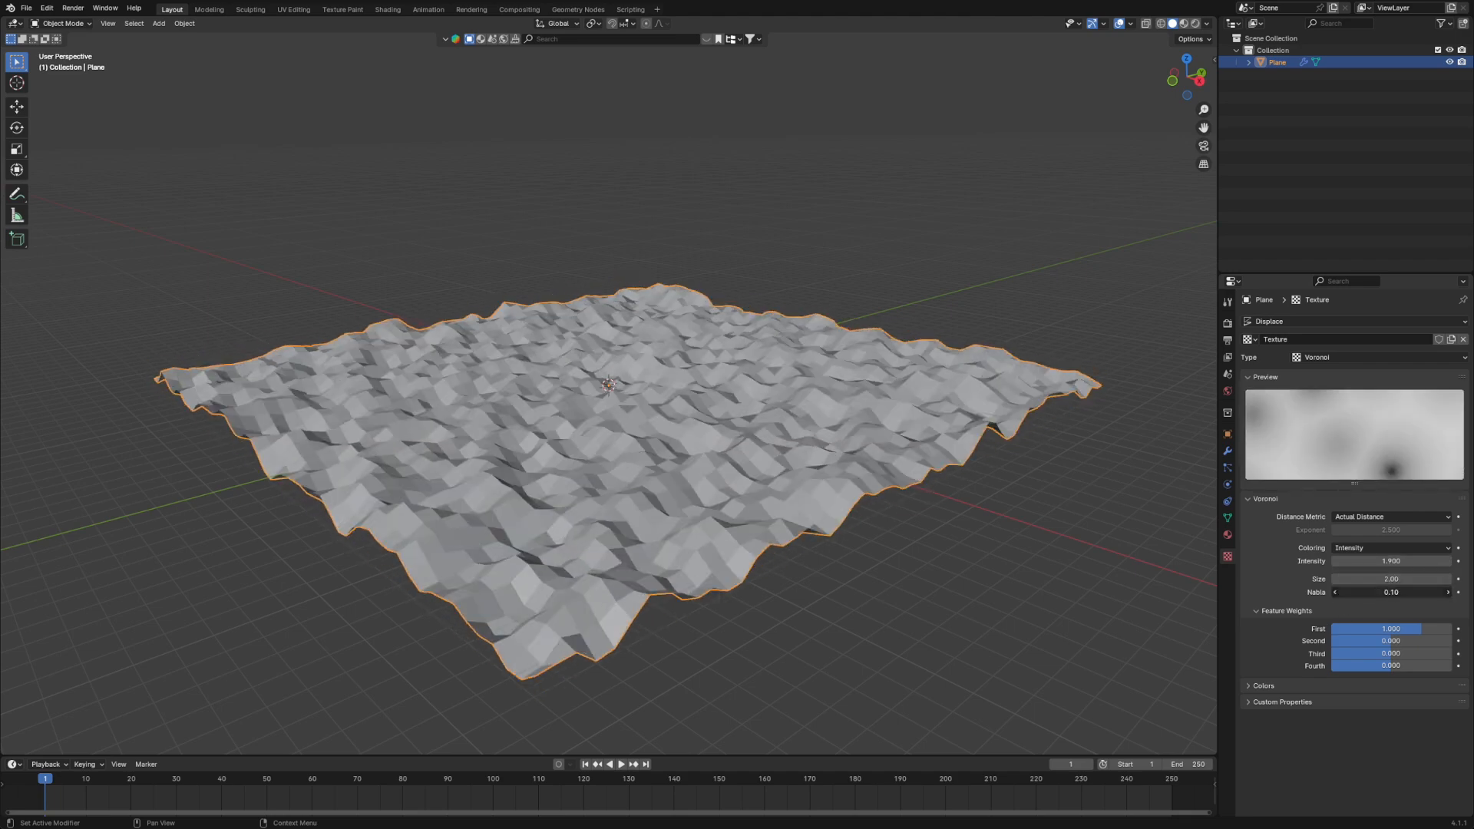
{"action": "mouse_move", "coordinate": [1391, 561]}
{"action": "left_mouse_down"}
{"action": "mouse_move", "coordinate": [1425, 561]}
{"action": "mouse_move", "coordinate": [1365, 561]}
{"action": "left_mouse_up"}
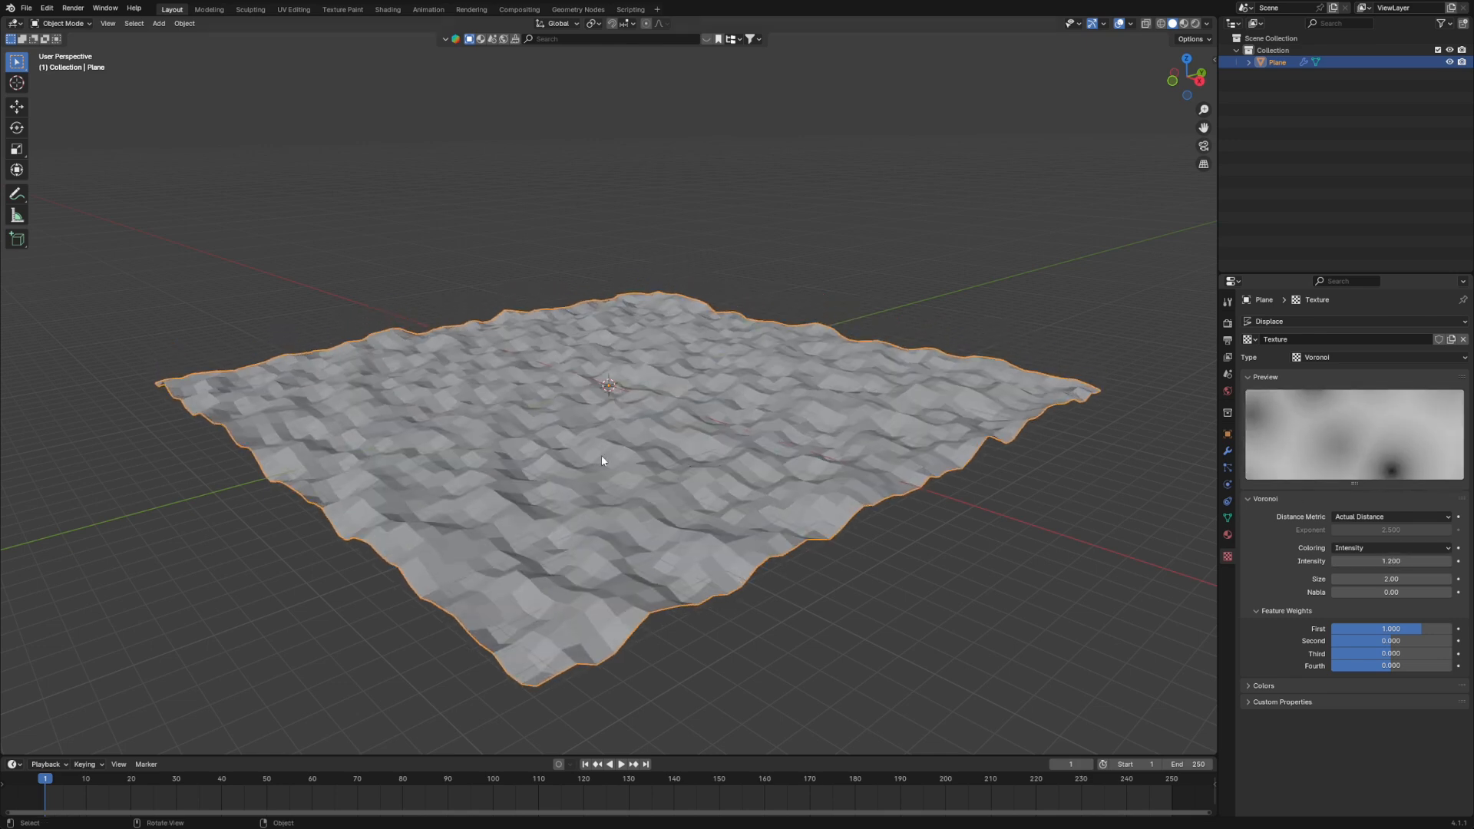
{"action": "middle_click_drag", "start_coordinate": [602, 461], "coordinate": [678, 542]}
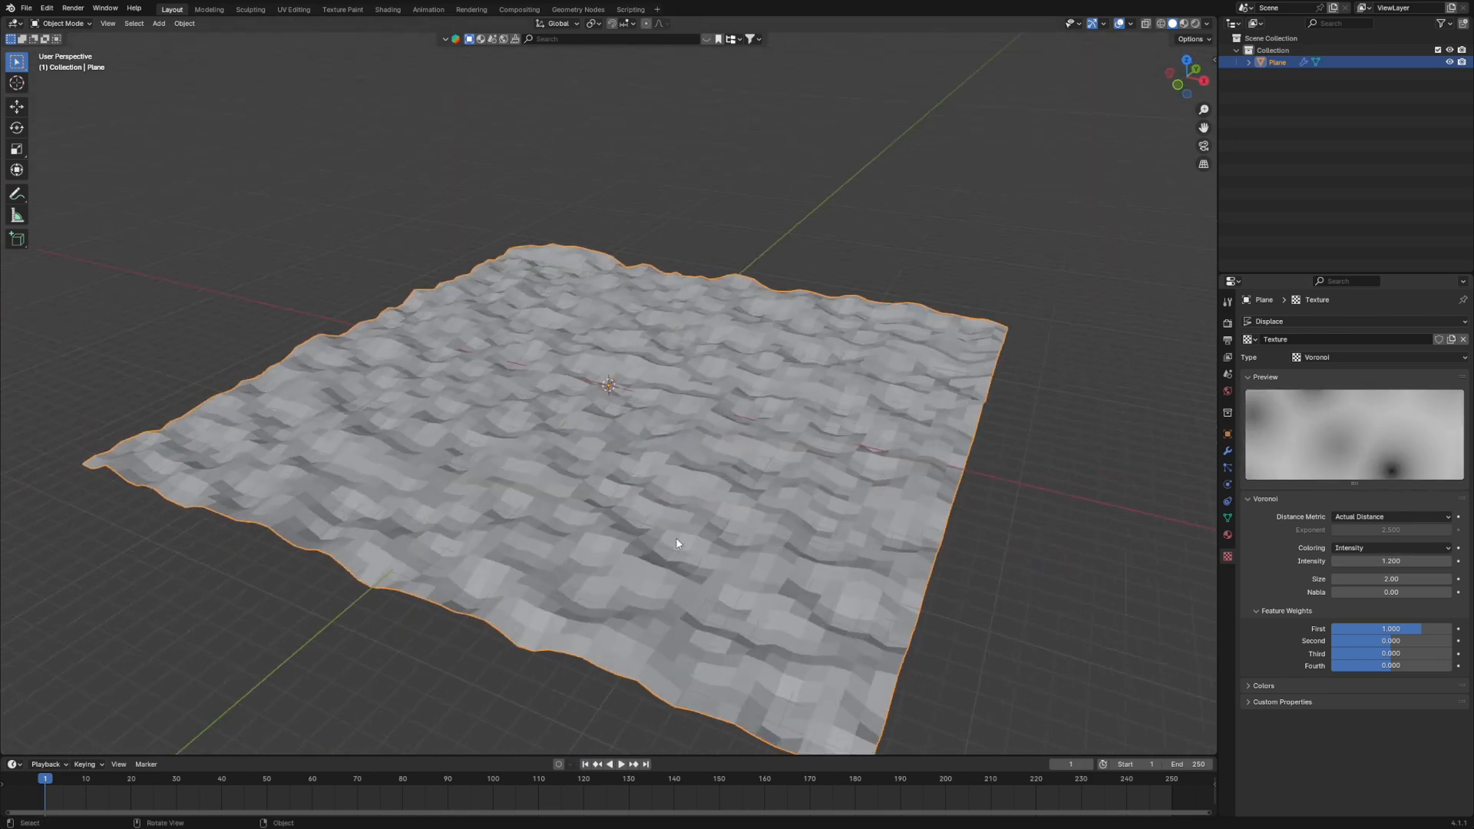
- Shade the displaced plane smooth and deselect it
{"action": "right_click", "coordinate": [596, 464]}
{"action": "left_click", "coordinate": [557, 469]}
{"action": "middle_click_drag", "start_coordinate": [874, 587], "coordinate": [840, 572]}
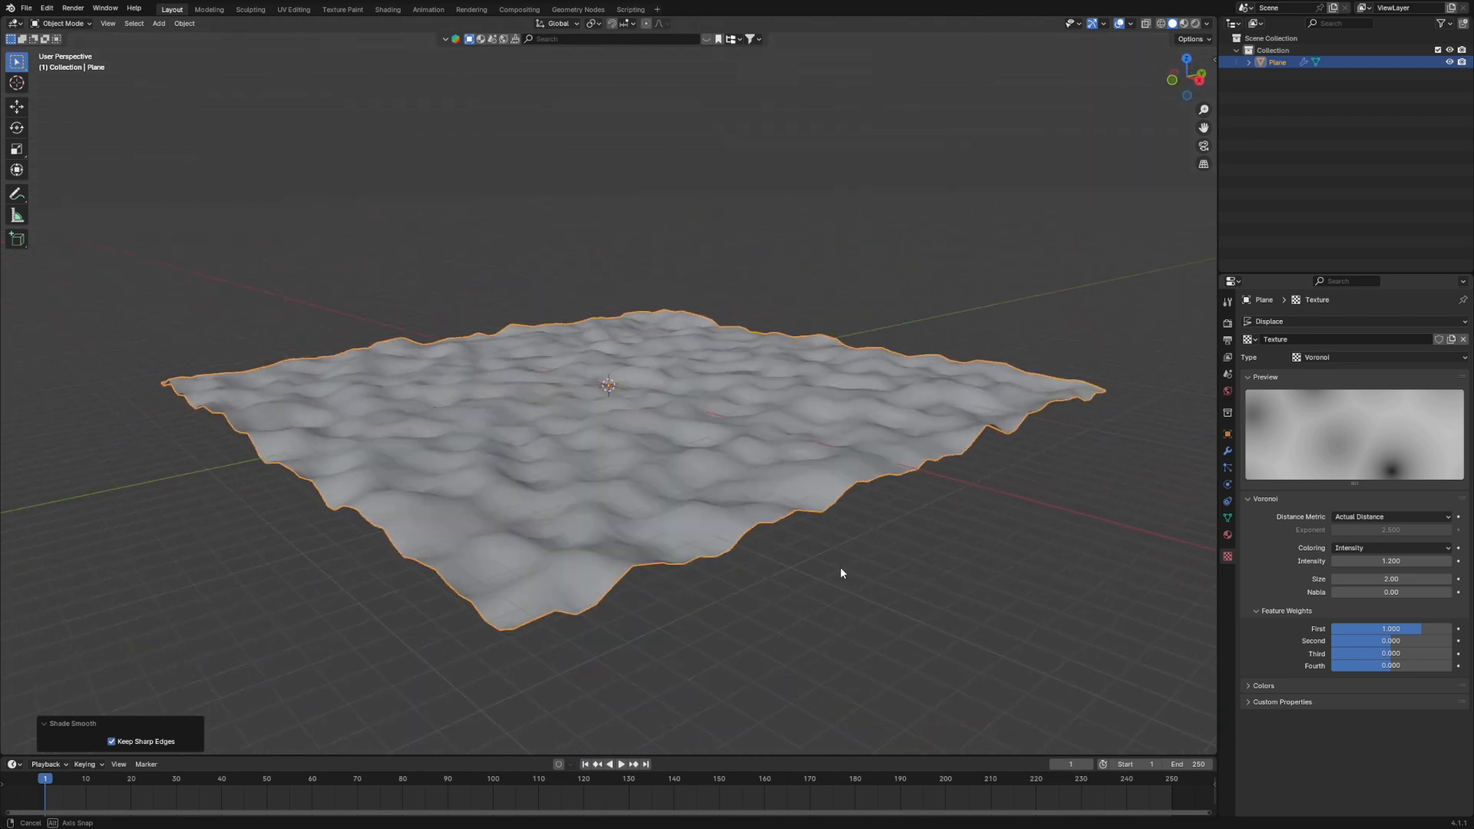
{"action": "left_click", "coordinate": [915, 581]}
{"action": "middle_click_drag", "start_coordinate": [592, 408], "coordinate": [951, 477]}
- Apply the Displace modifier so the bumps become part of the plane's real mesh
{"action": "key", "text": "Tab"}
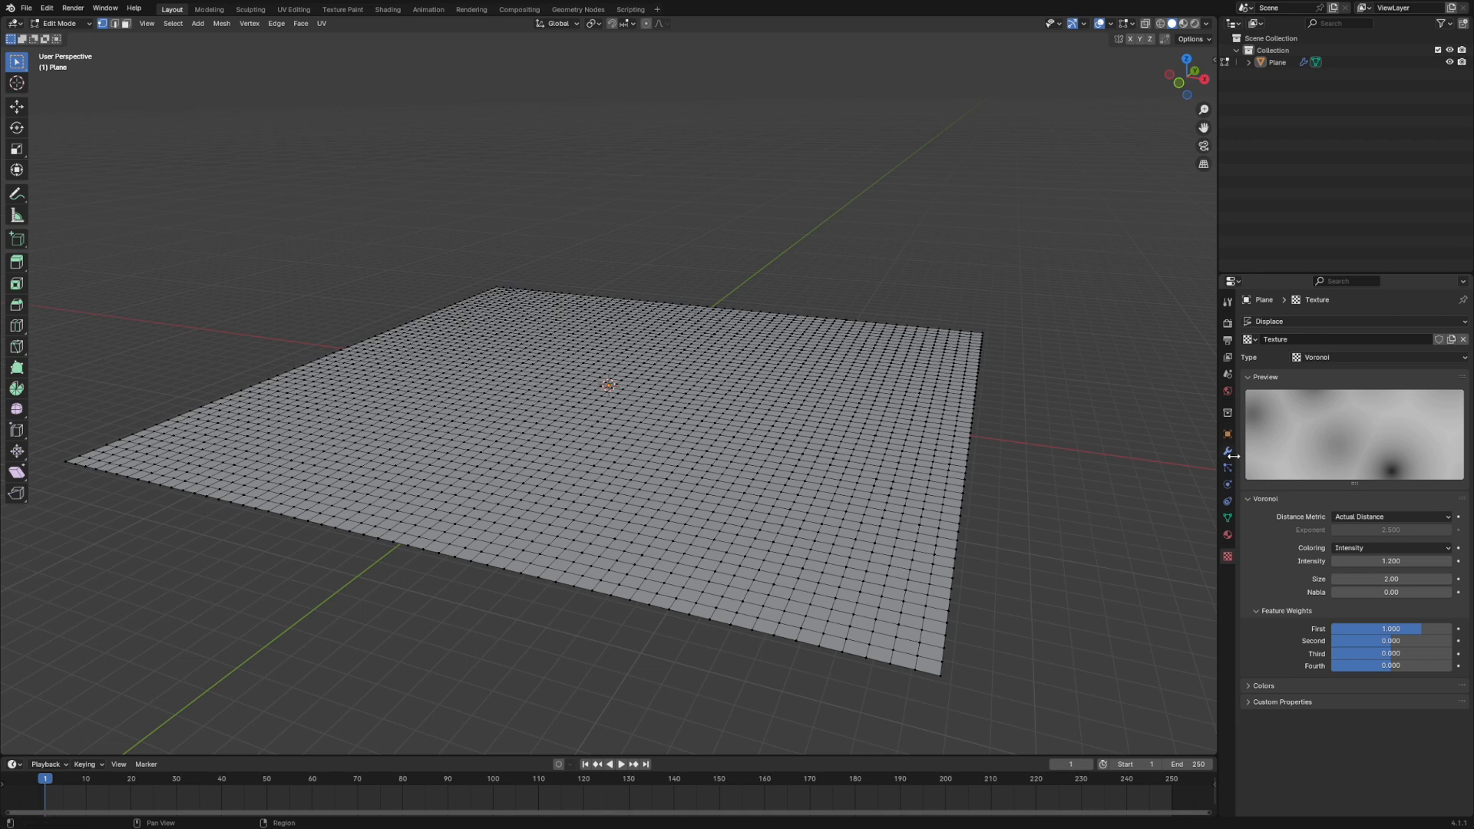
{"action": "key", "text": "Tab"}
{"action": "left_click", "coordinate": [1227, 451]}
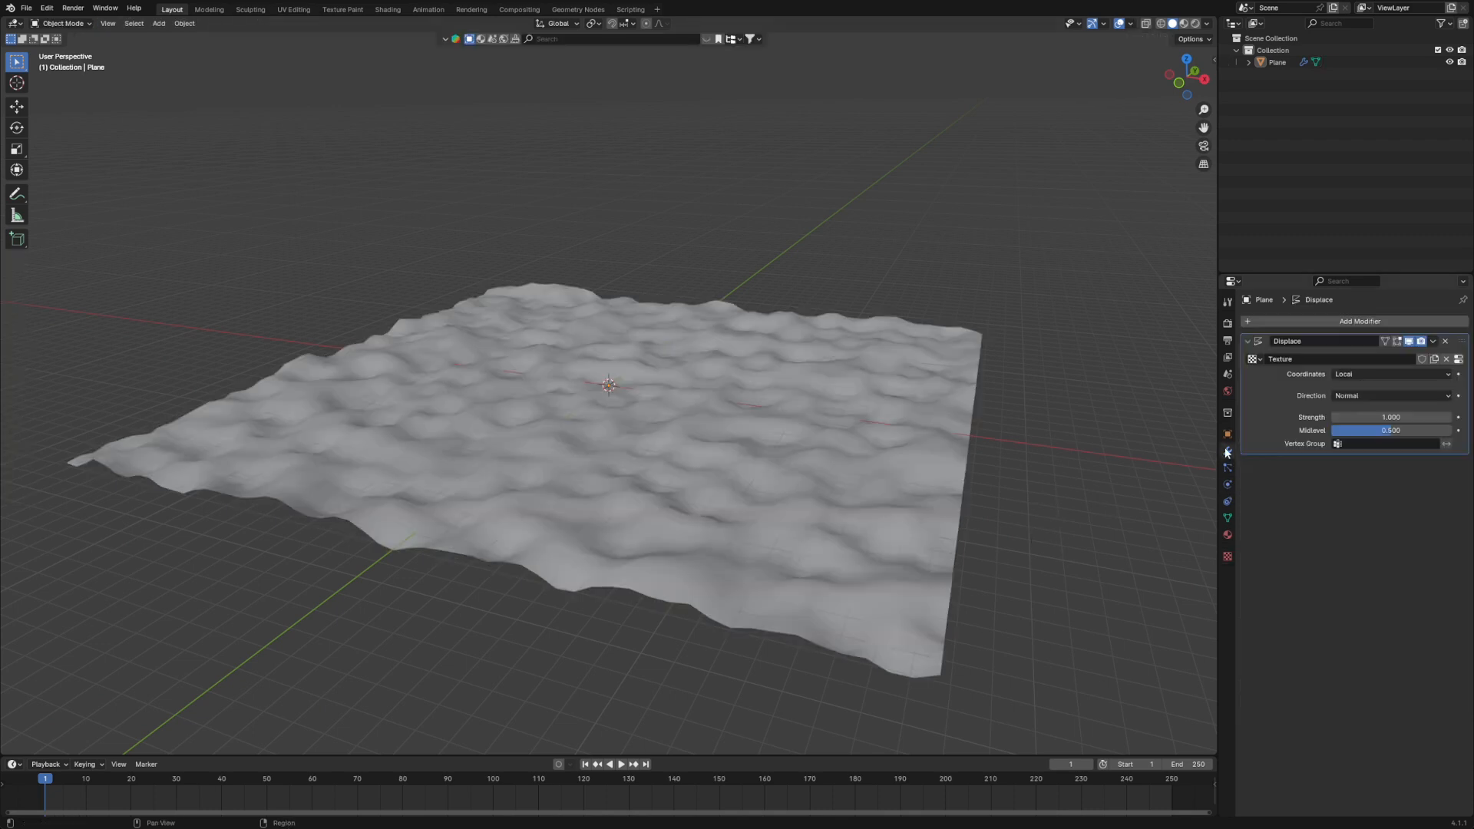
{"action": "left_click", "coordinate": [1433, 342]}
{"action": "left_click", "coordinate": [1384, 354]}
{"action": "middle_click_drag", "start_coordinate": [1186, 436], "coordinate": [992, 490]}
{"action": "key", "text": "Tab"}
{"action": "middle_click_drag", "start_coordinate": [958, 558], "coordinate": [877, 623]}
{"action": "key", "text": "Tab"}
{"action": "key", "text": "Tab"}
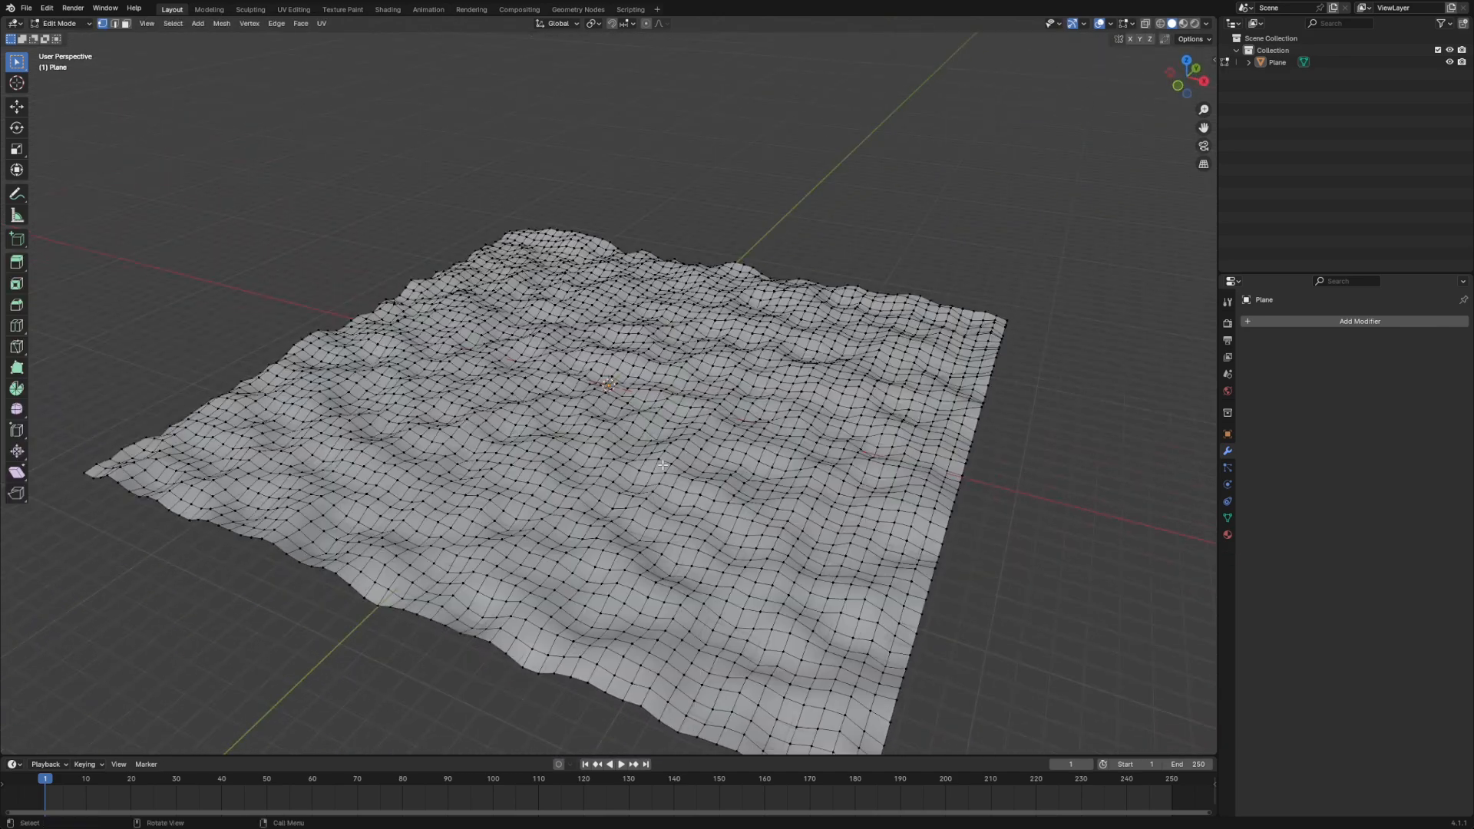
- Raise a patch of vertices at the terrain's far left about 2.33 m along Z, using smooth proportional editing of about 8.95 m
{"action": "left_click_drag", "start_coordinate": [546, 308], "coordinate": [555, 313]}
{"action": "middle_click_drag", "start_coordinate": [556, 313], "coordinate": [573, 330]}
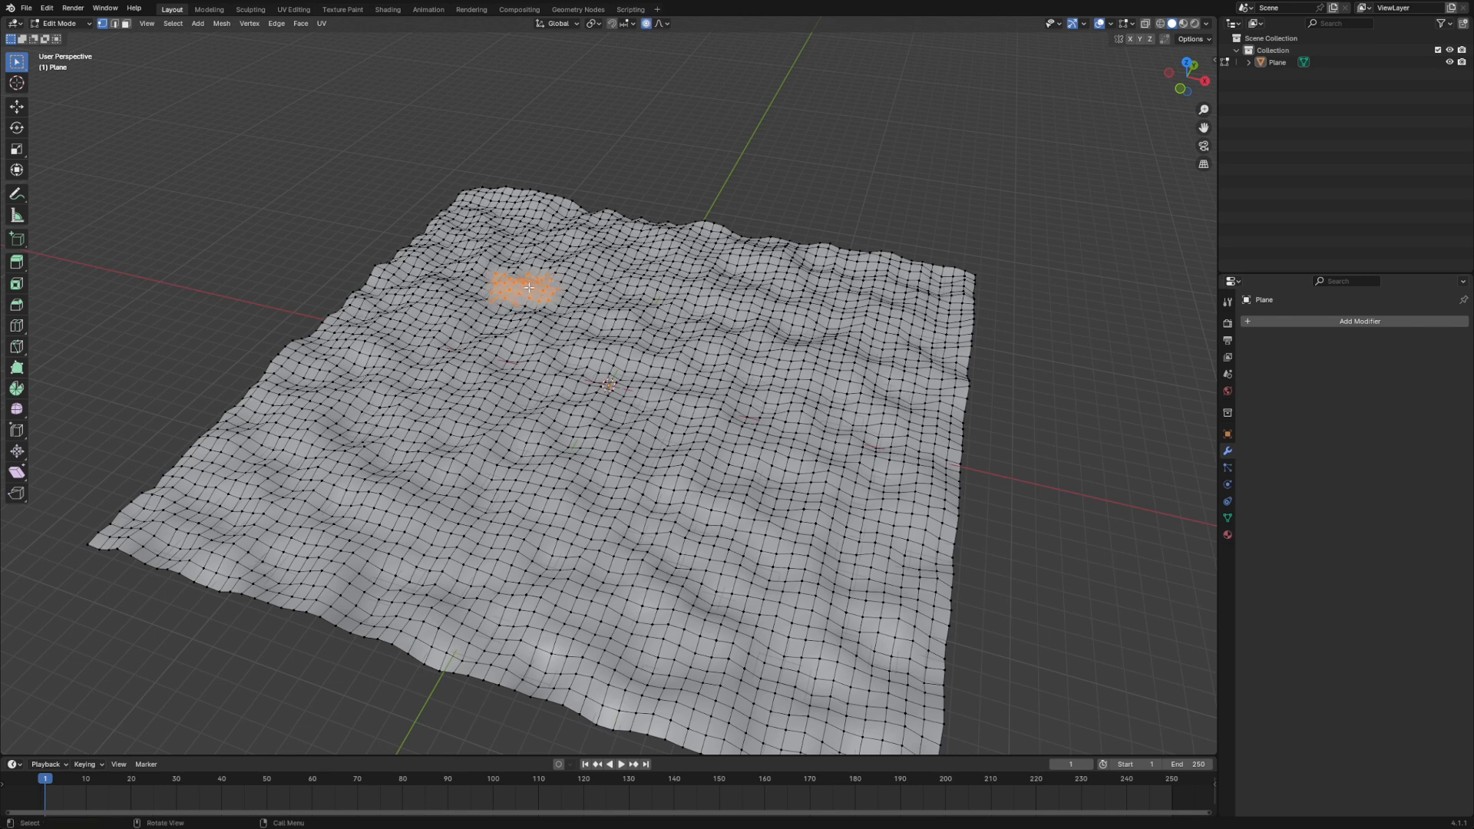
{"action": "key", "text": "g"}
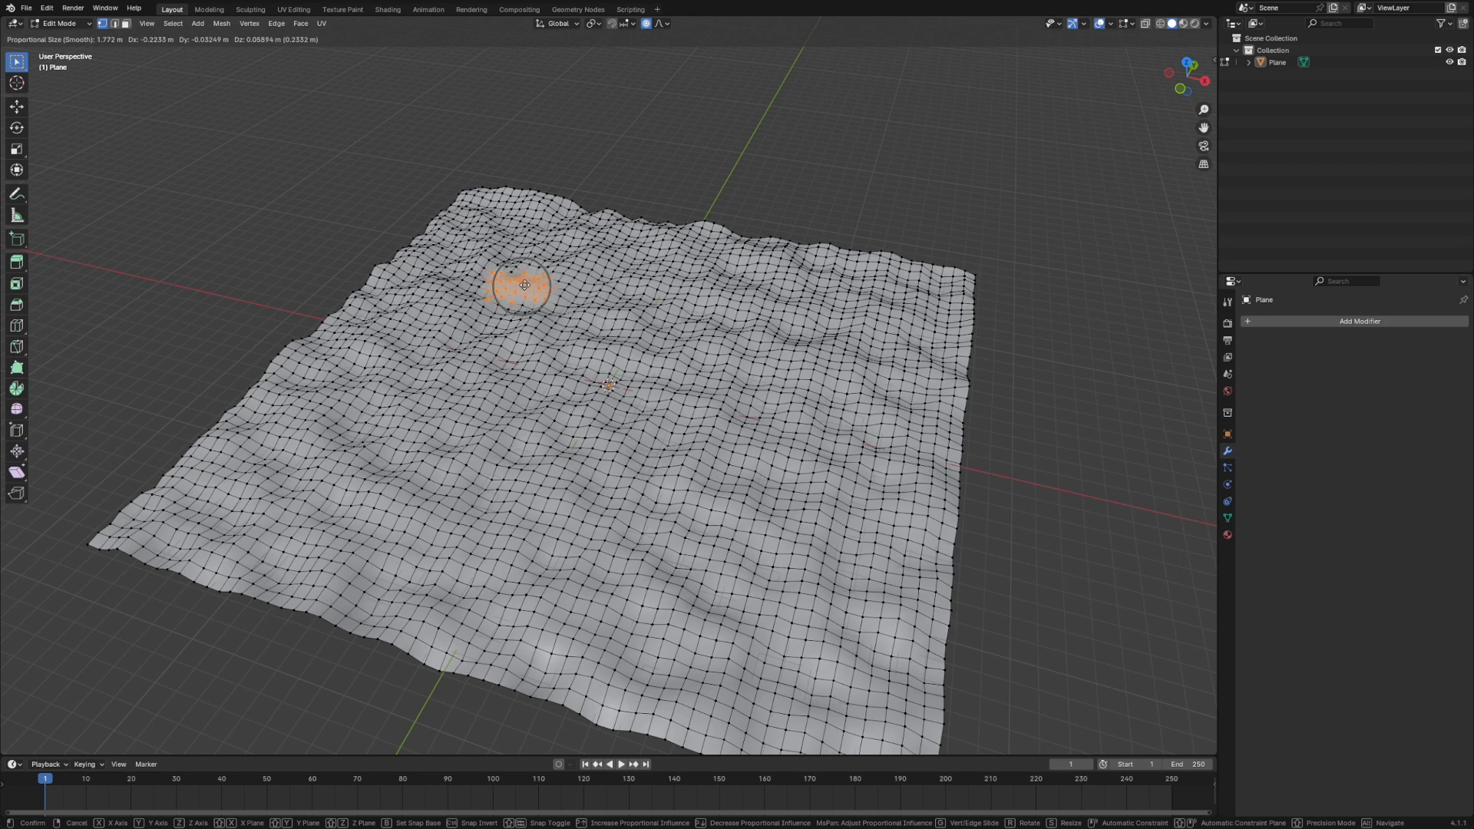
{"action": "scroll", "coordinate": [524, 285], "scroll_direction": "down", "scroll_amount": 17}
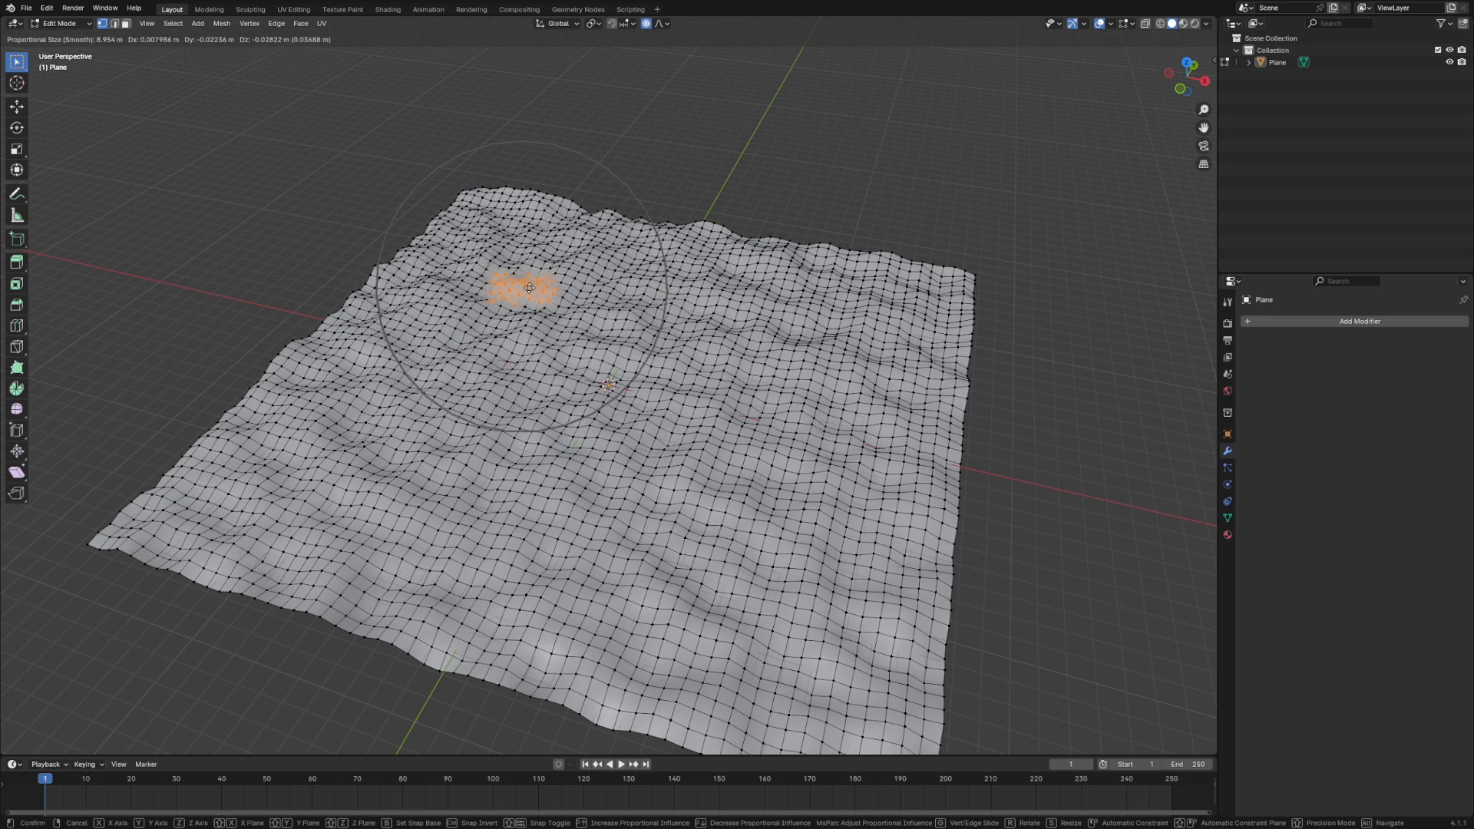
{"action": "key", "text": "z"}
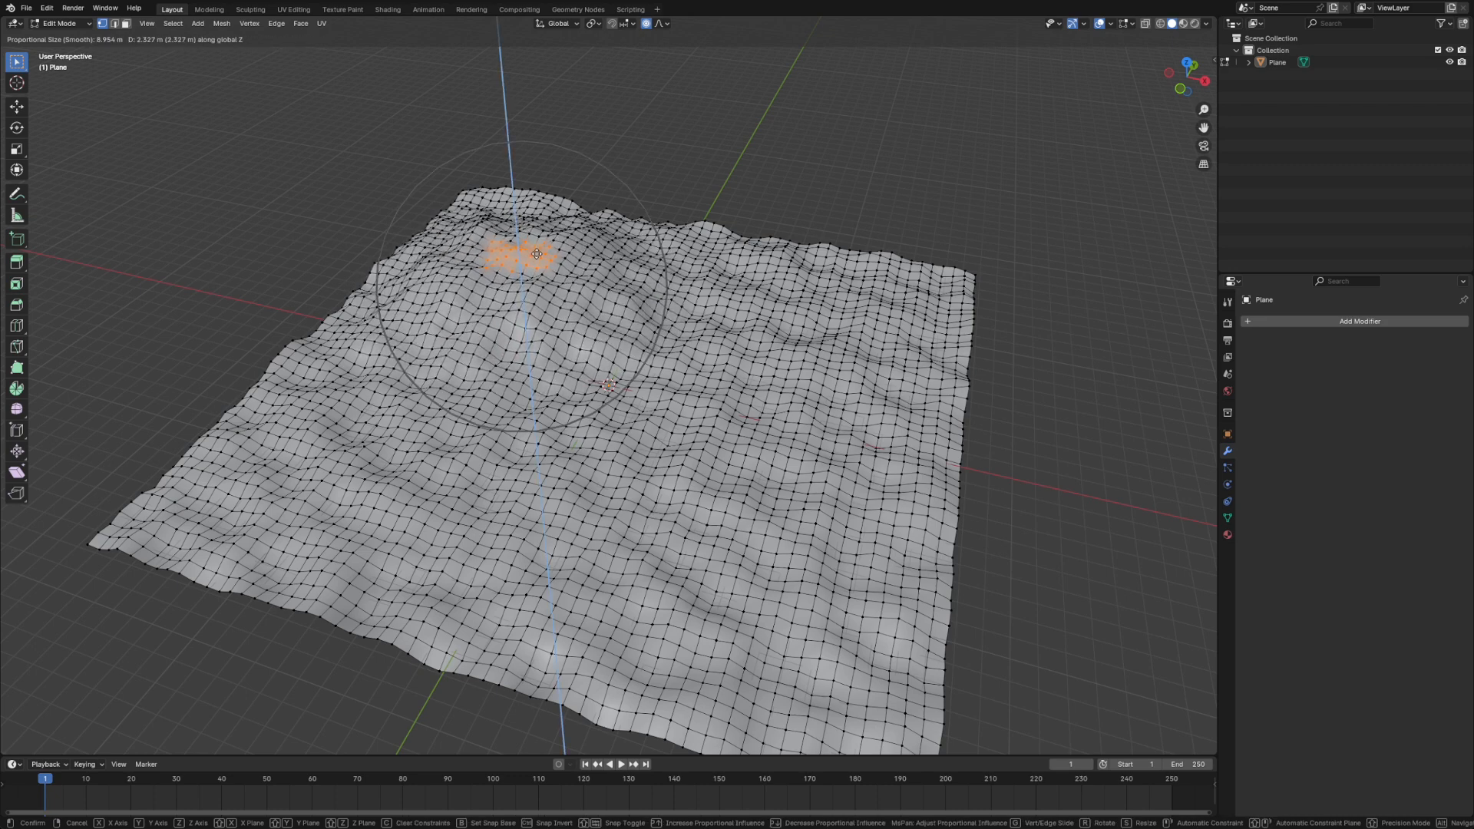
{"action": "left_click", "coordinate": [537, 253]}
- Raise a second hill near the terrain's front right by about 3 m along Z with proportional editing
{"action": "middle_click_drag", "start_coordinate": [537, 253], "coordinate": [802, 385]}
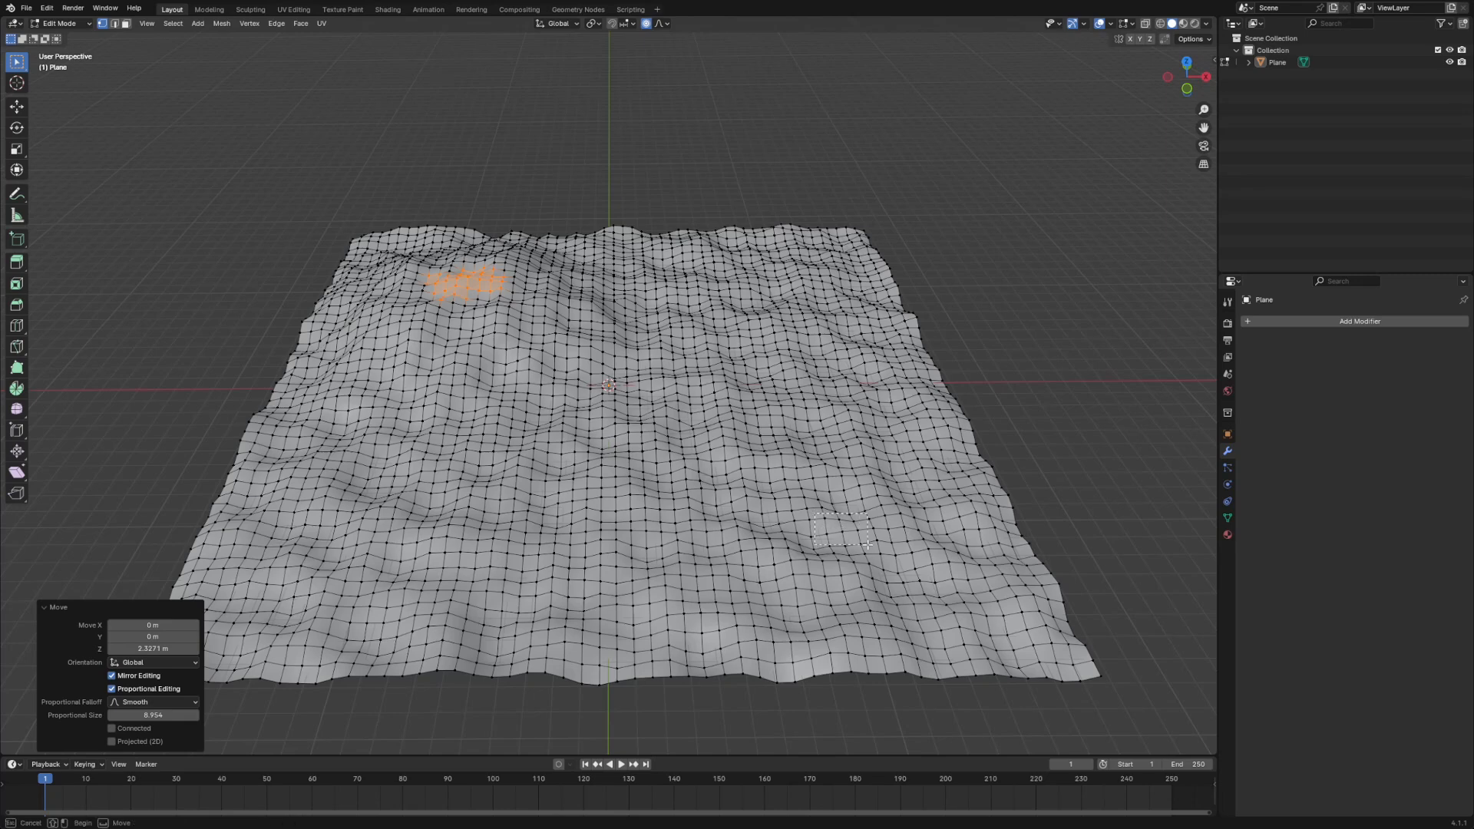
{"action": "left_click_drag", "start_coordinate": [868, 545], "coordinate": [867, 544]}
{"action": "key", "text": "g"}
{"action": "key", "text": "z"}
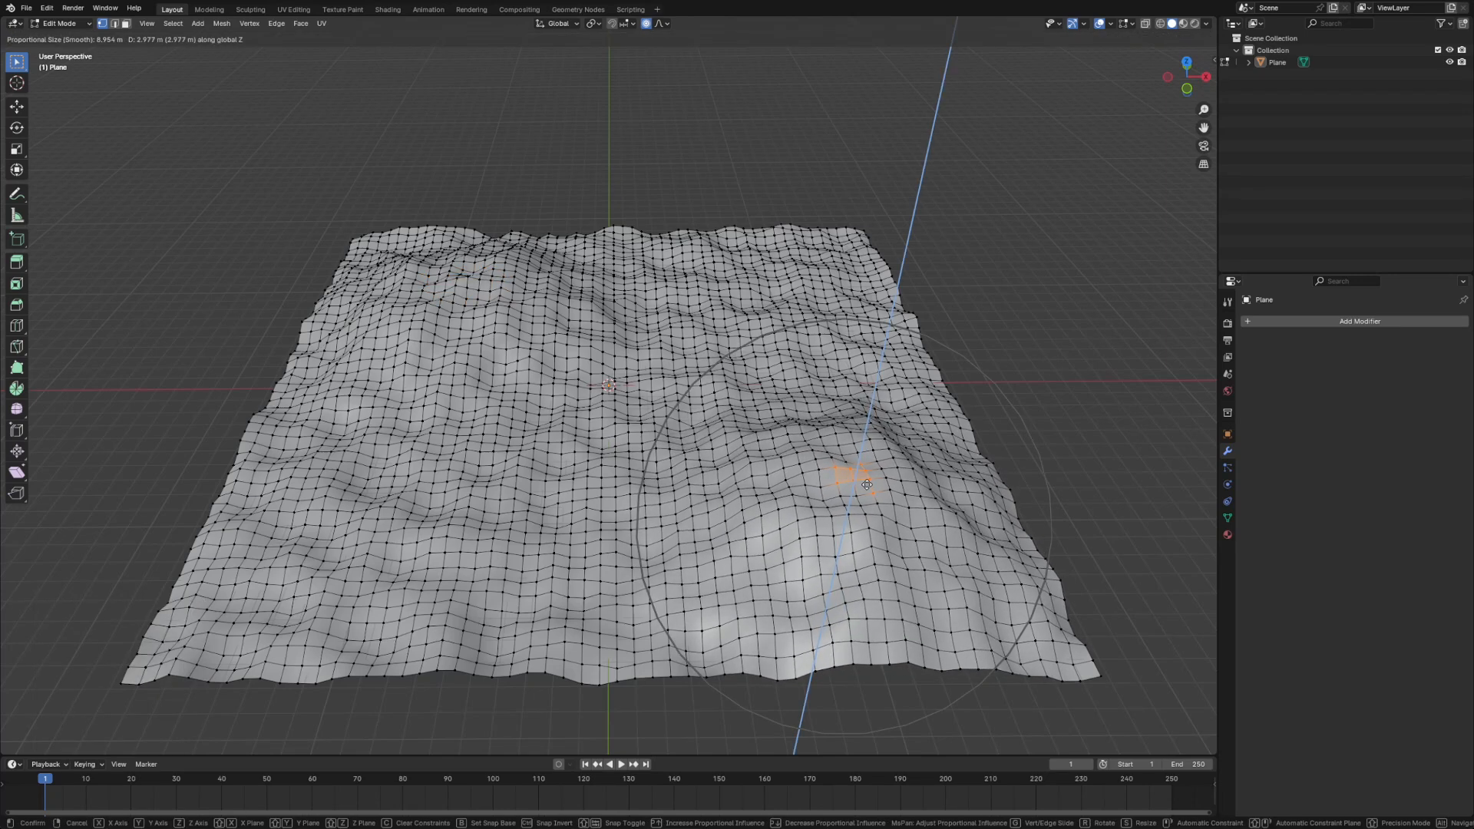
{"action": "left_click", "coordinate": [866, 485]}
- Lower a patch of vertices at the terrain's far right by about 1.42 m along Z with proportional editing
{"action": "left_click_drag", "start_coordinate": [768, 262], "coordinate": [815, 311]}
{"action": "key", "text": "g"}
{"action": "key", "text": "z"}
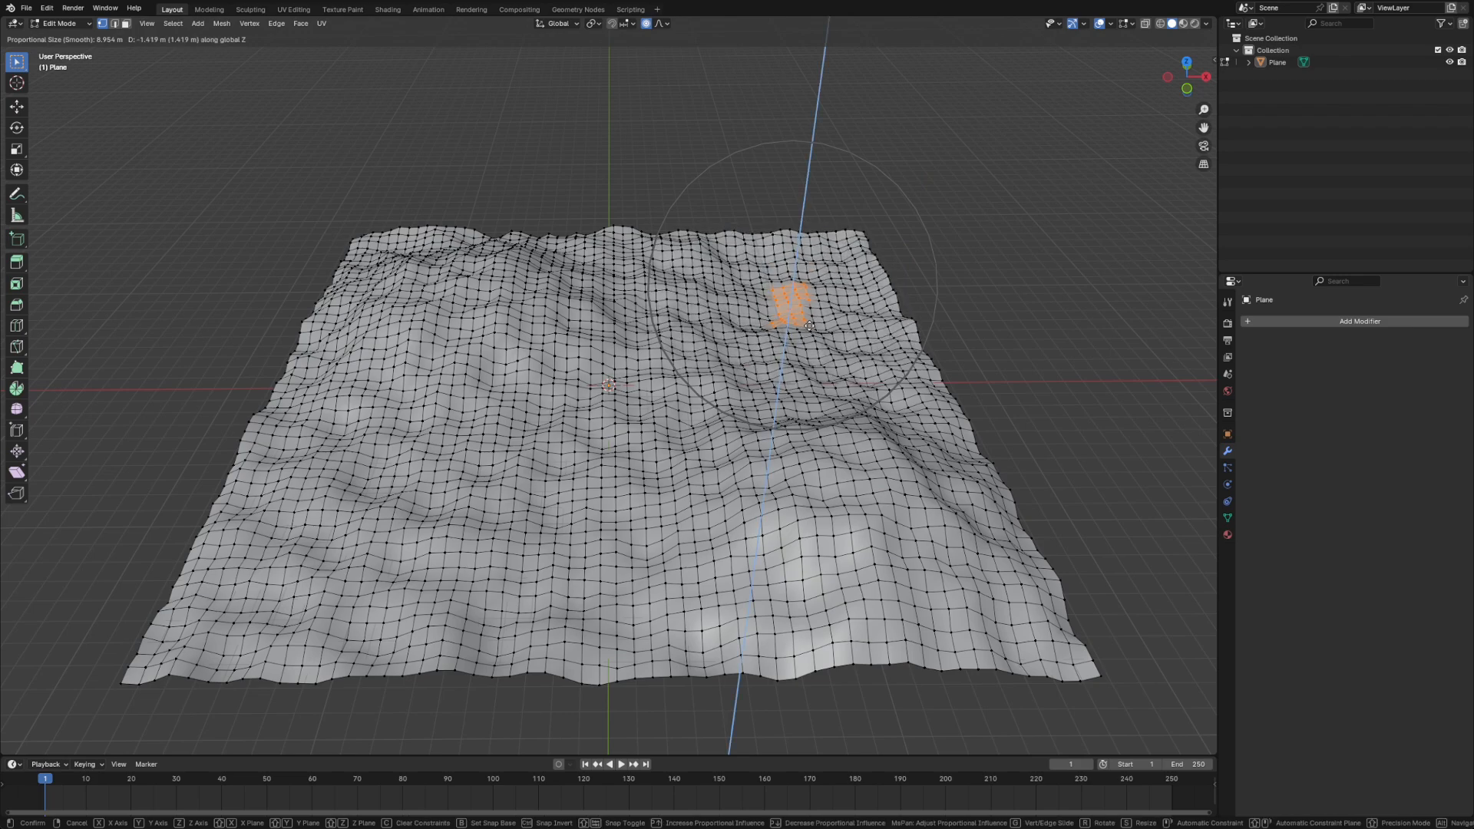
{"action": "left_click", "coordinate": [810, 325]}
- View the terrain from another side and raise a patch in its foreground about 2.43 m along Z
{"action": "middle_click_drag", "start_coordinate": [810, 326], "coordinate": [779, 326]}
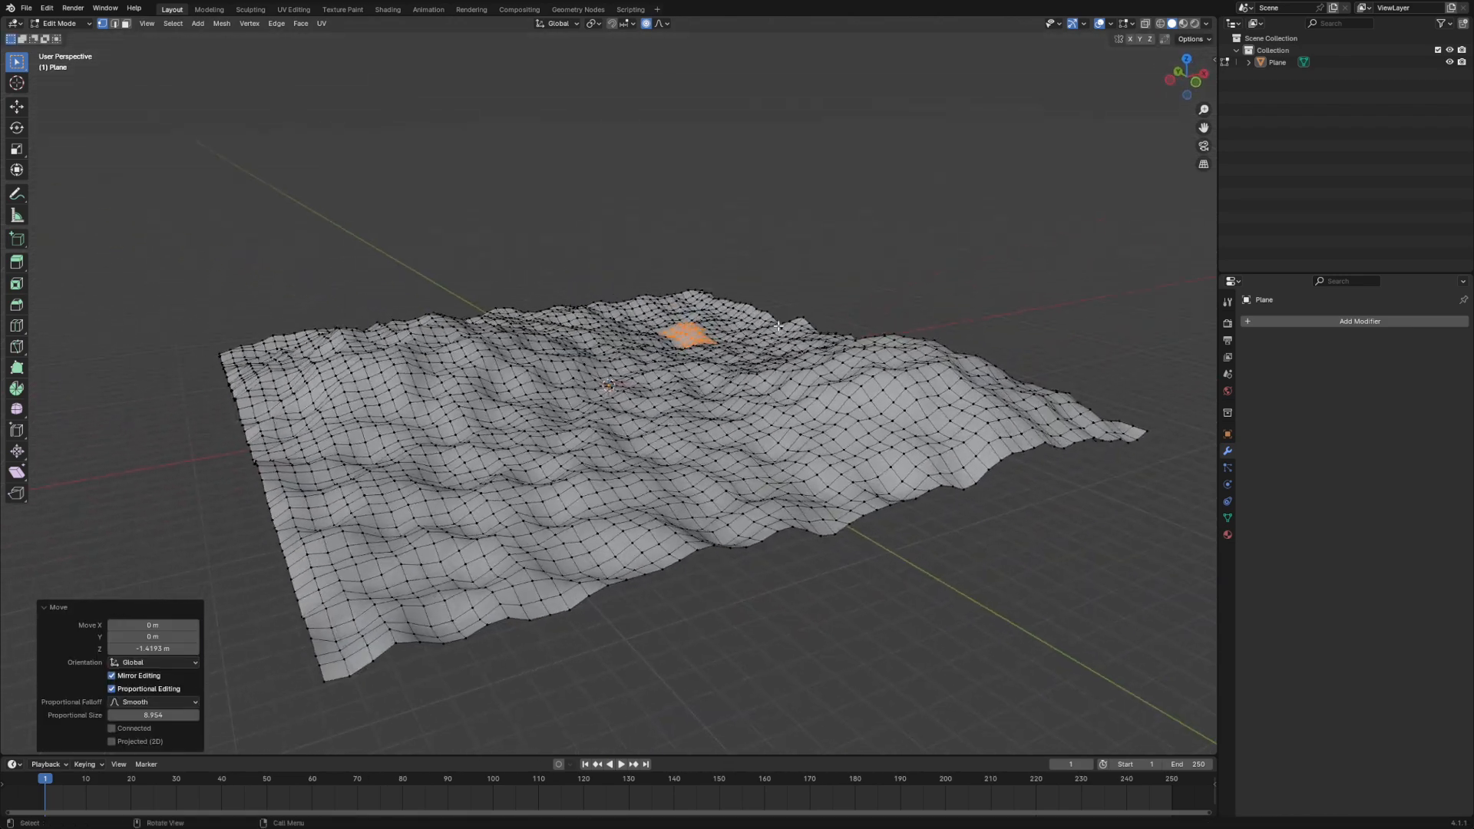
{"action": "left_click_drag", "start_coordinate": [629, 512], "coordinate": [631, 512]}
{"action": "key", "text": "g"}
{"action": "key", "text": "z"}
{"action": "left_click", "coordinate": [676, 448]}
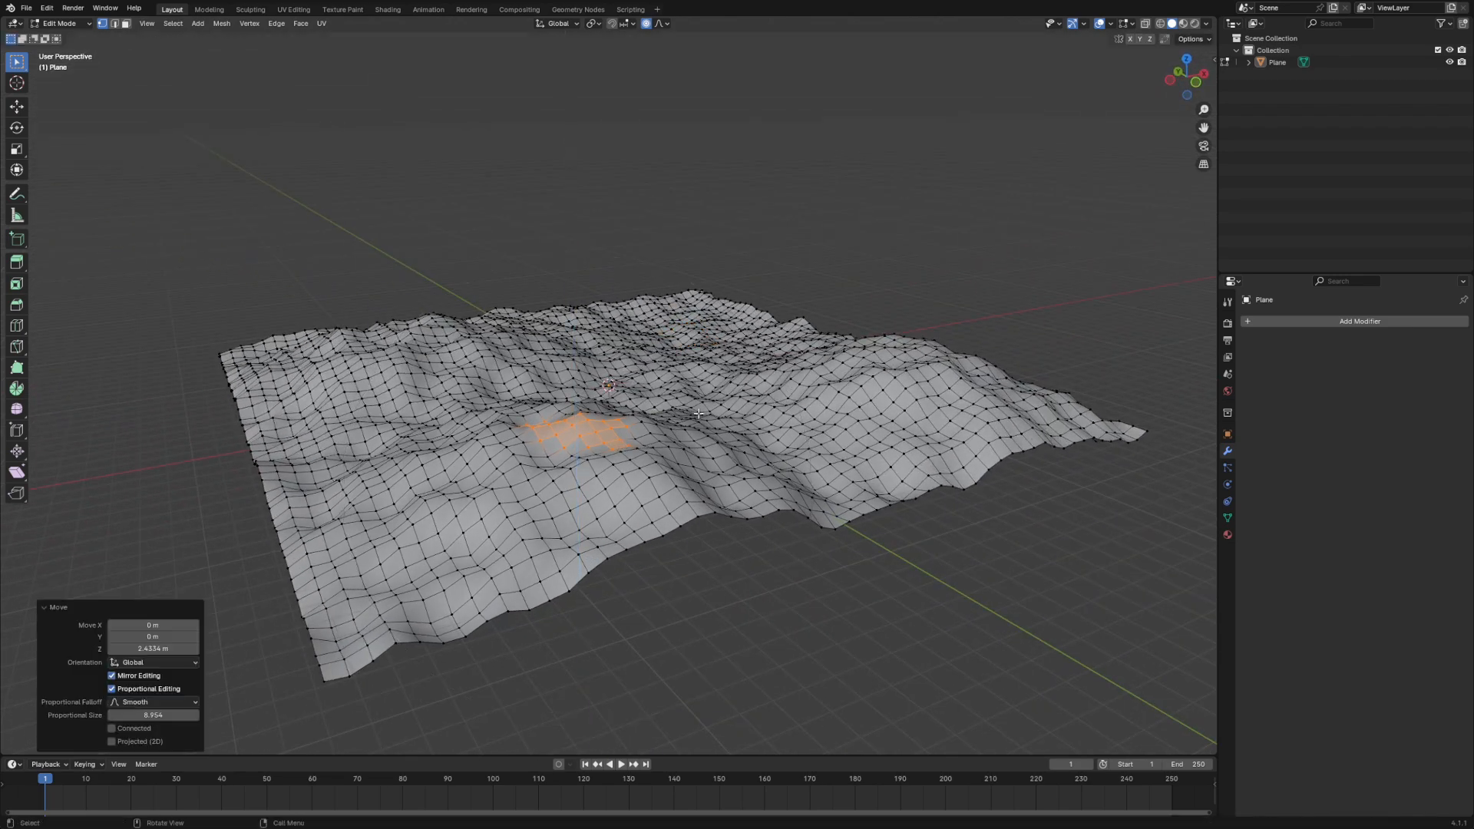
- Lower a patch of vertices near the terrain's front right corner along Z with proportional editing
{"action": "middle_click_drag", "start_coordinate": [789, 381], "coordinate": [758, 469]}
{"action": "left_click_drag", "start_coordinate": [813, 466], "coordinate": [905, 513]}
{"action": "key", "text": "g"}
{"action": "key", "text": "z"}
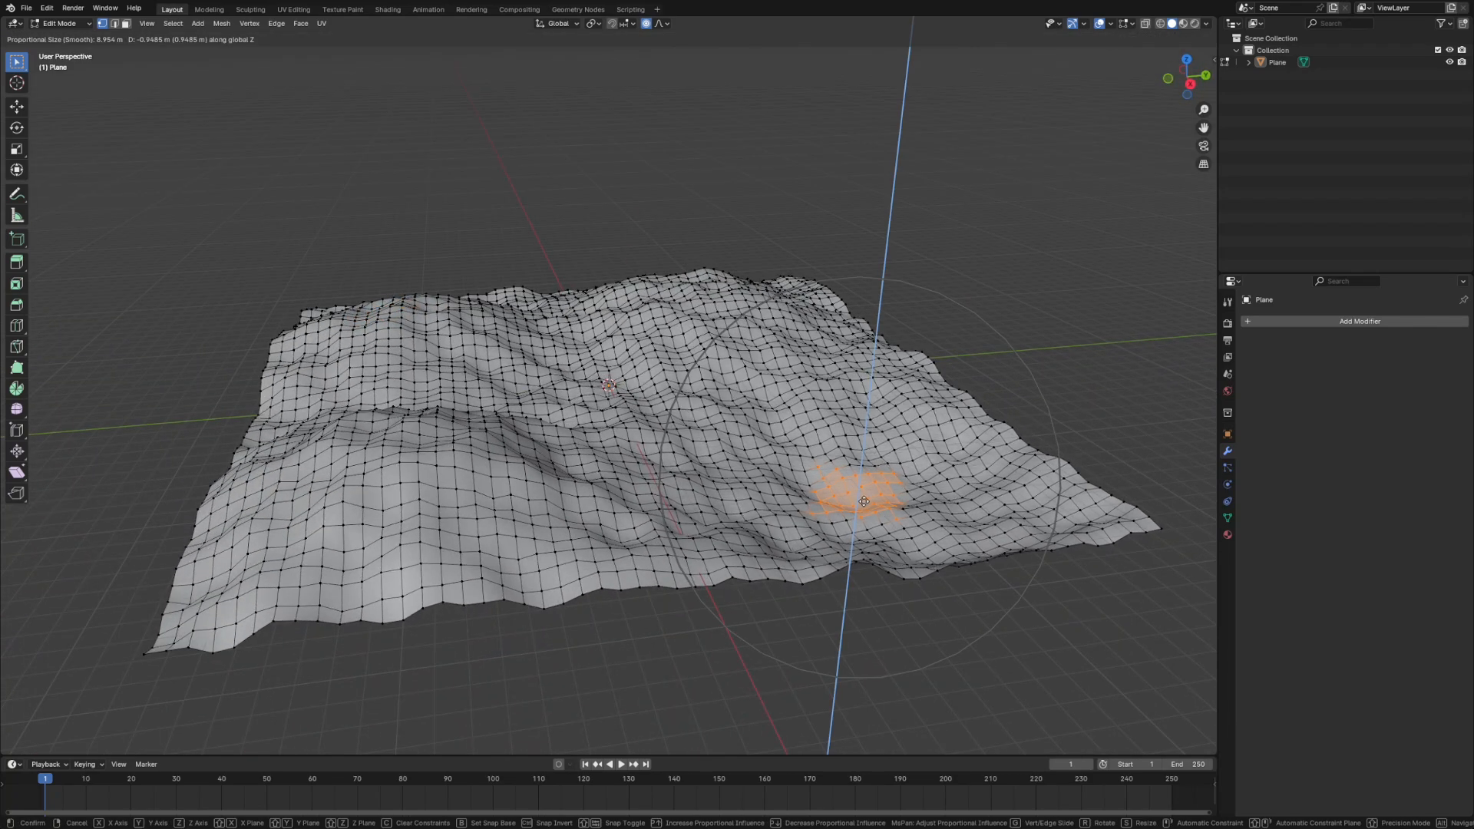
{"action": "left_click", "coordinate": [868, 491]}
- Return to Object Mode with the terrain selected and examine its hills and valleys from several sides
{"action": "middle_click_drag", "start_coordinate": [868, 490], "coordinate": [722, 495]}
{"action": "scroll", "coordinate": [607, 472], "scroll_direction": "up", "scroll_amount": 2}
{"action": "scroll", "coordinate": [606, 472], "scroll_direction": "down", "scroll_amount": 8}
{"action": "left_click", "coordinate": [936, 492]}
{"action": "mouse_move", "coordinate": [936, 492]}
{"action": "middle_mouse_down"}
{"action": "mouse_move", "coordinate": [921, 517]}
{"action": "mouse_move", "coordinate": [750, 562]}
{"action": "mouse_move", "coordinate": [611, 492]}
{"action": "middle_mouse_up"}
{"action": "scroll", "coordinate": [751, 563], "scroll_direction": "up", "scroll_amount": 5}
{"action": "key", "text": "Tab"}
{"action": "middle_click_drag", "start_coordinate": [513, 457], "coordinate": [693, 464]}
{"action": "left_click", "coordinate": [693, 464]}
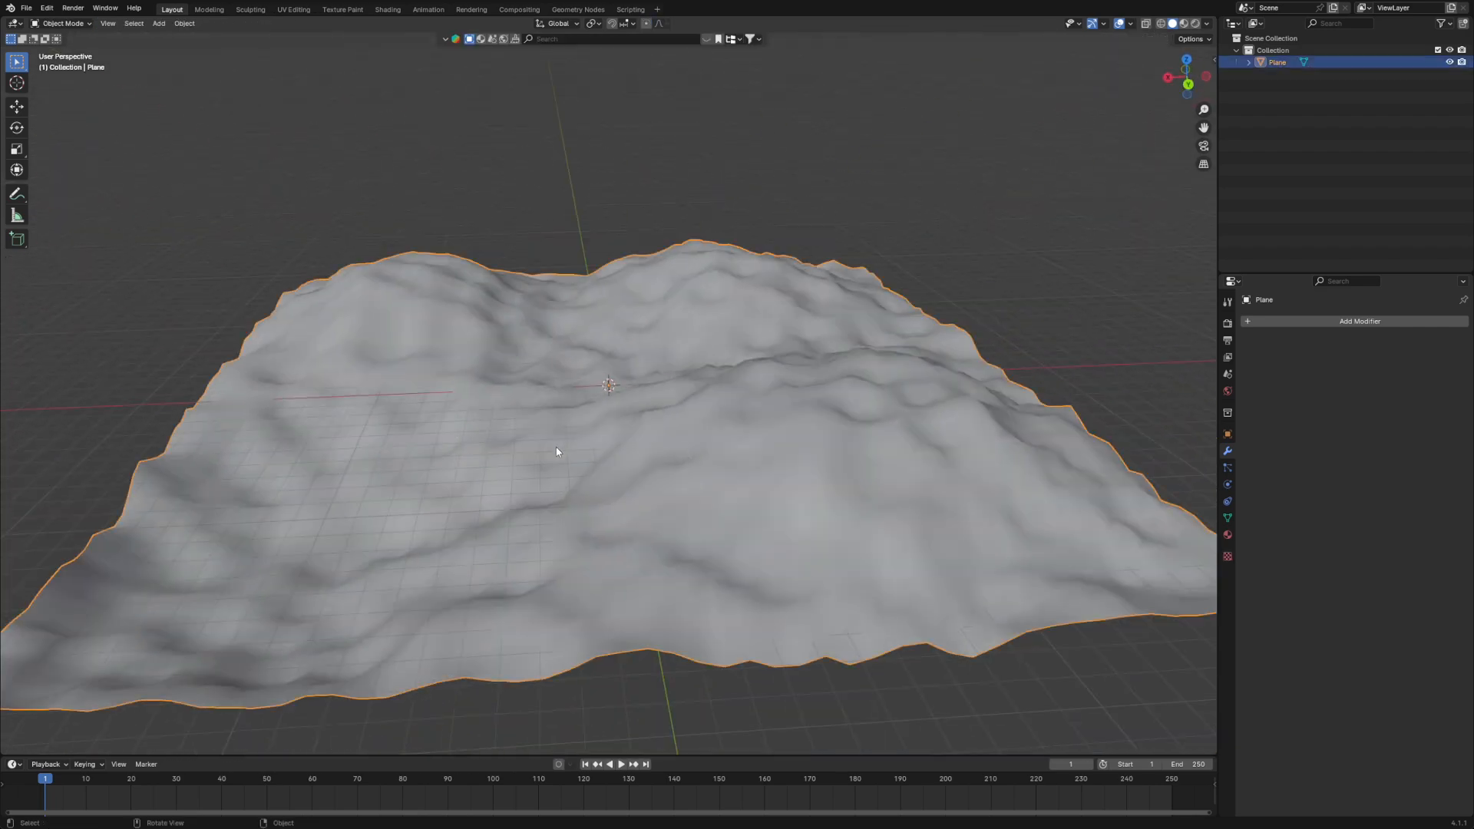
{"action": "middle_click_drag", "start_coordinate": [560, 453], "coordinate": [622, 424]}
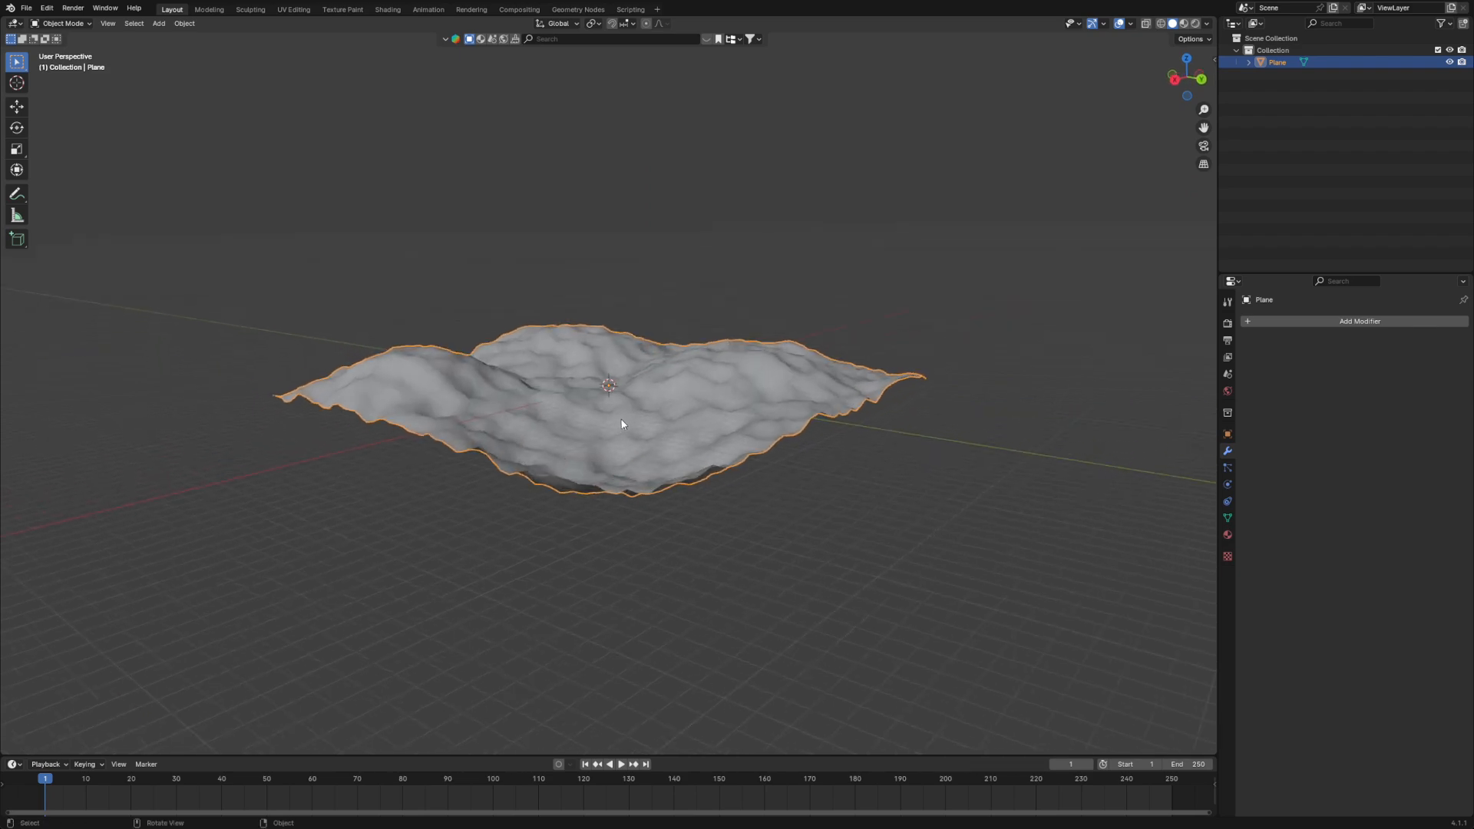
- Add a Subdivision Surface modifier to the terrain plane
{"action": "scroll", "coordinate": [773, 454], "scroll_direction": "up", "scroll_amount": 5}
{"action": "scroll", "coordinate": [773, 454], "scroll_direction": "down", "scroll_amount": 2}
{"action": "scroll", "coordinate": [773, 454], "scroll_direction": "up", "scroll_amount": 2}
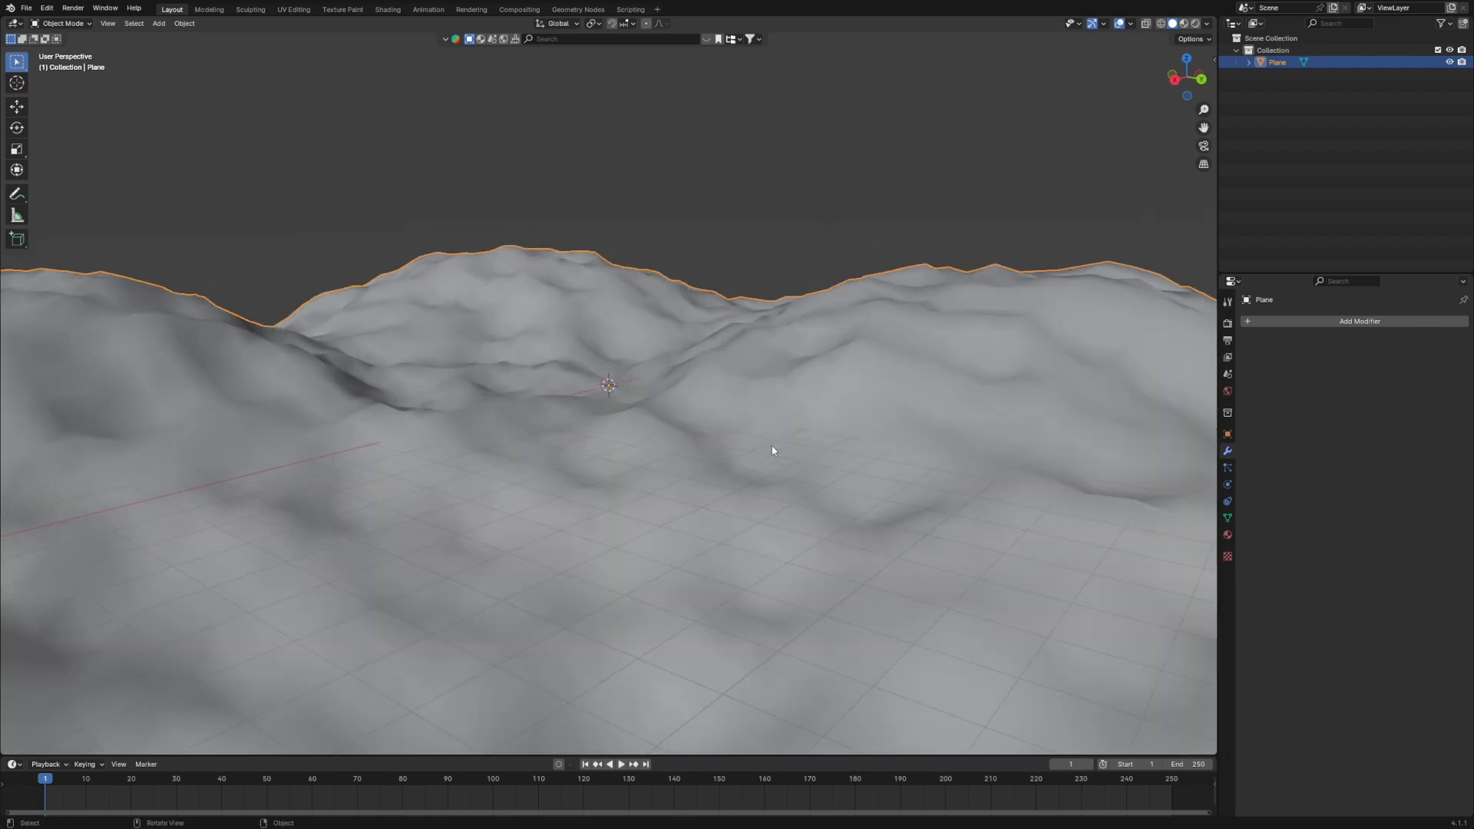
{"action": "mouse_move", "coordinate": [773, 454]}
{"action": "middle_mouse_down"}
{"action": "mouse_move", "coordinate": [648, 441]}
{"action": "mouse_move", "coordinate": [759, 445]}
{"action": "middle_mouse_up"}
{"action": "scroll", "coordinate": [1071, 420], "scroll_direction": "down", "scroll_amount": 5}
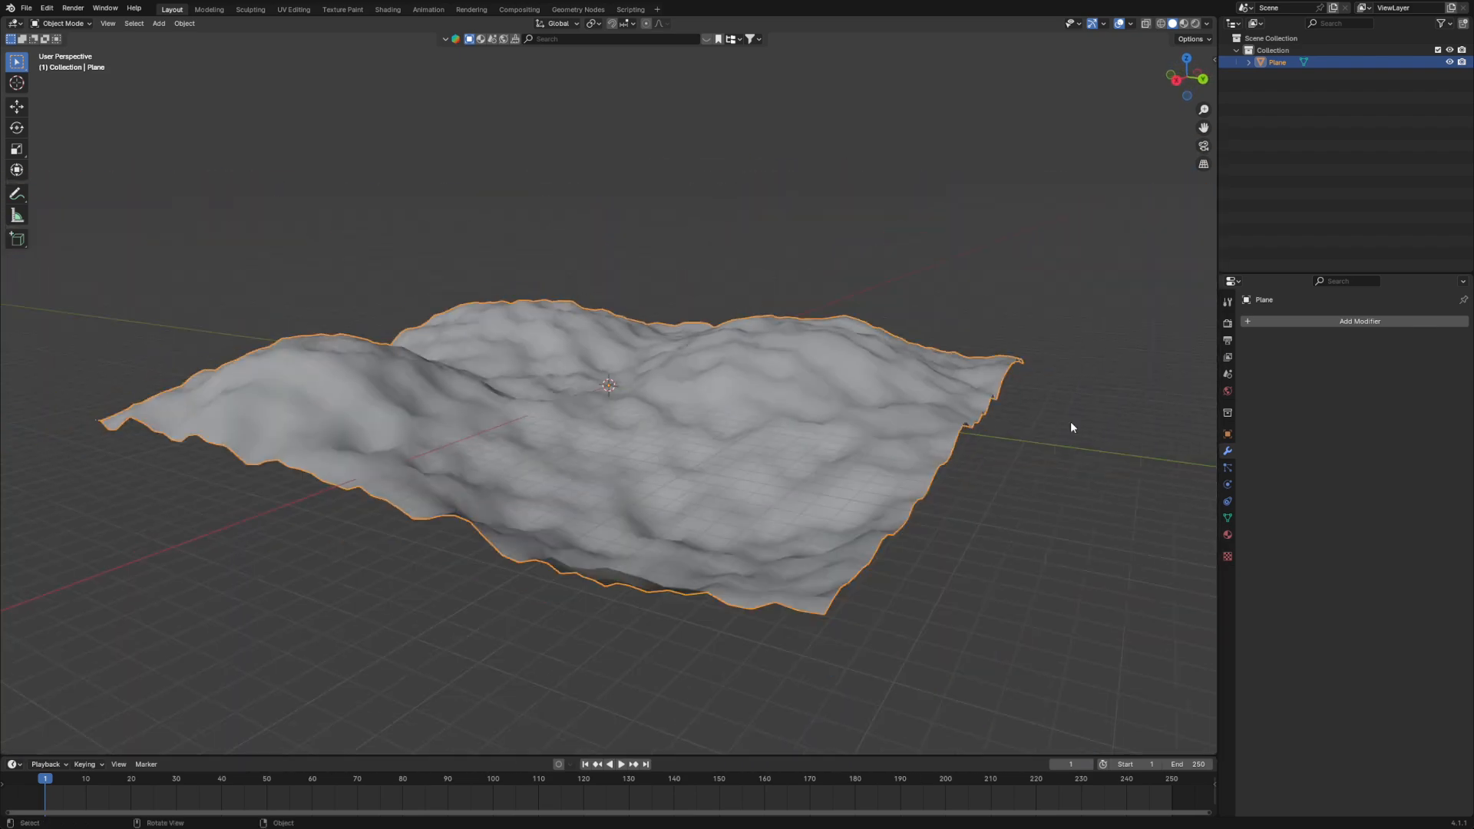
{"action": "scroll", "coordinate": [1096, 426], "scroll_direction": "up", "scroll_amount": 5}
{"action": "left_click", "coordinate": [1276, 319]}
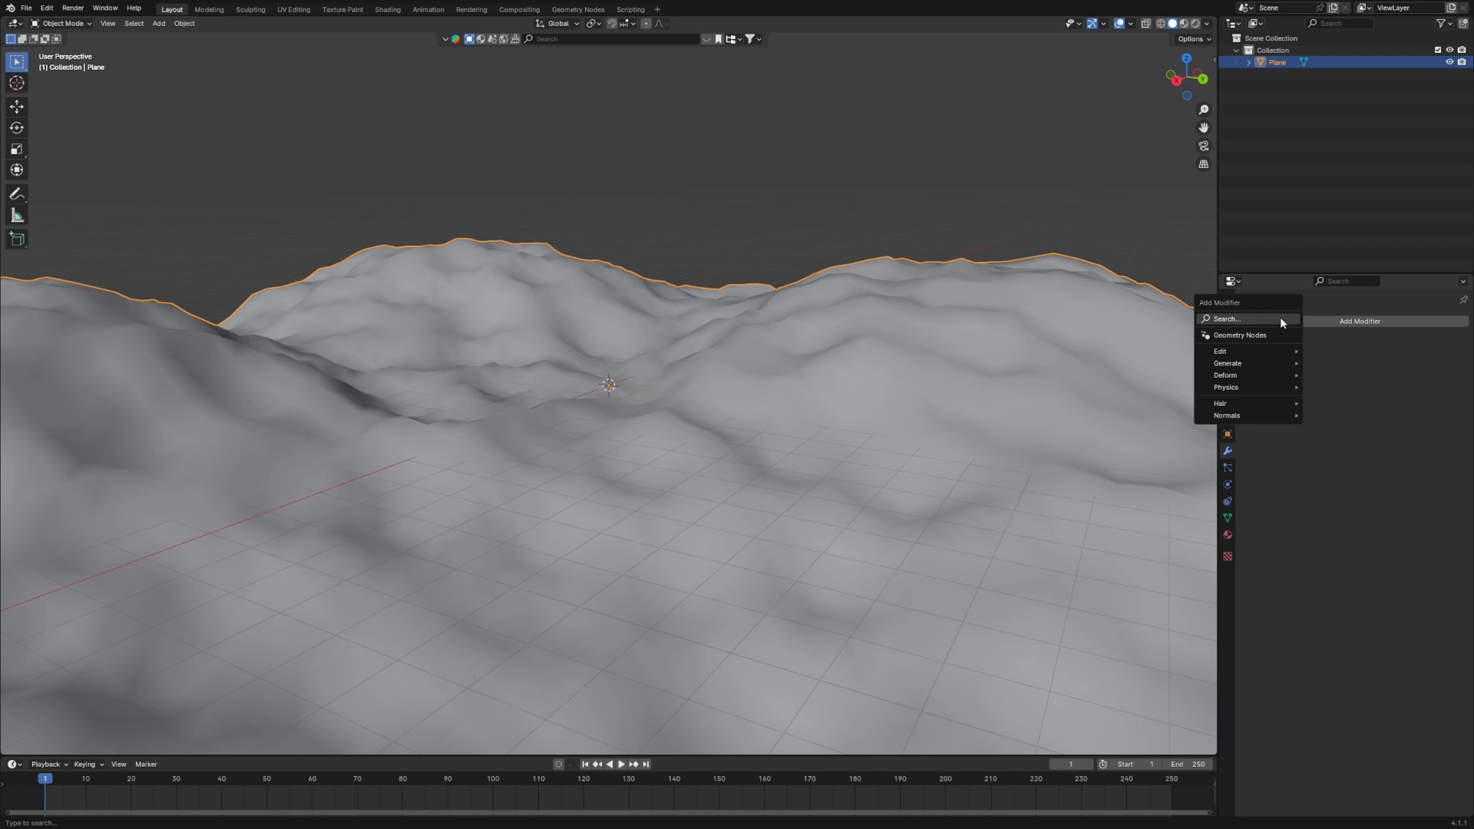
{"action": "type", "text": "sub"}
{"action": "left_click", "coordinate": [1245, 339]}
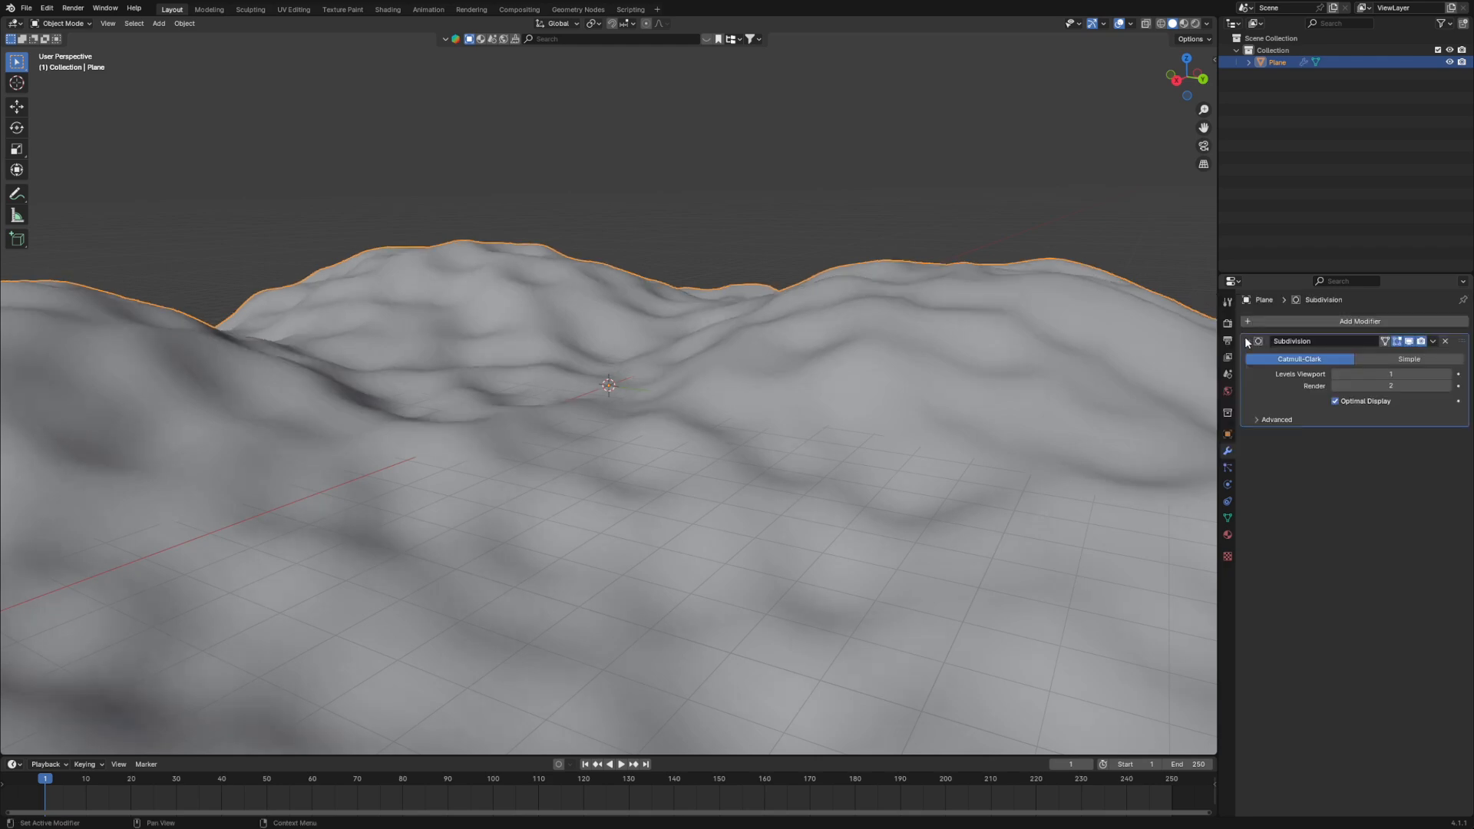
- Apply the Subdivision modifier to the terrain mesh and reselect the terrain
{"action": "middle_click_drag", "start_coordinate": [1152, 369], "coordinate": [1060, 393]}
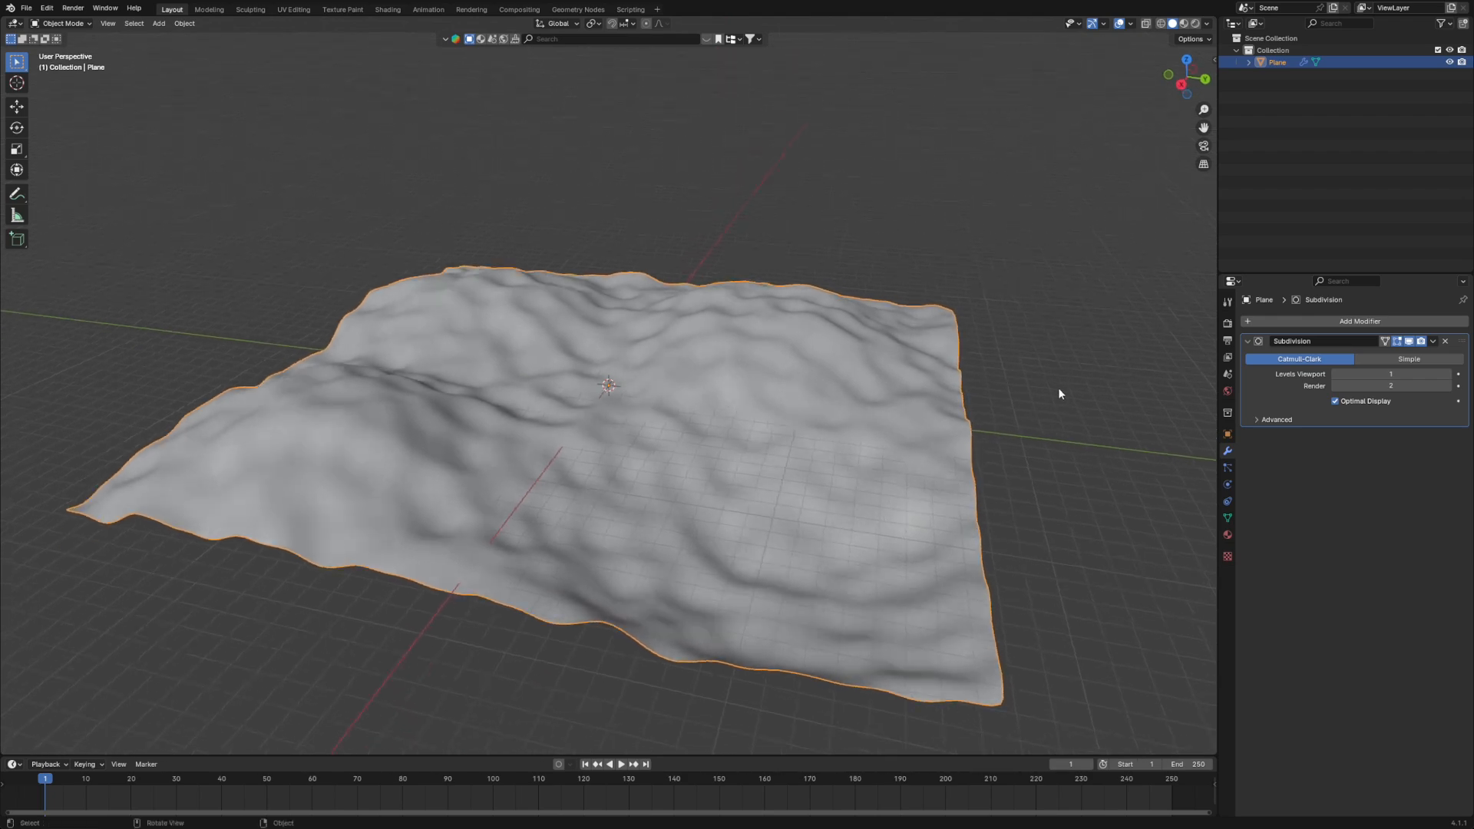
{"action": "left_click", "coordinate": [1056, 401]}
{"action": "left_click", "coordinate": [1433, 341]}
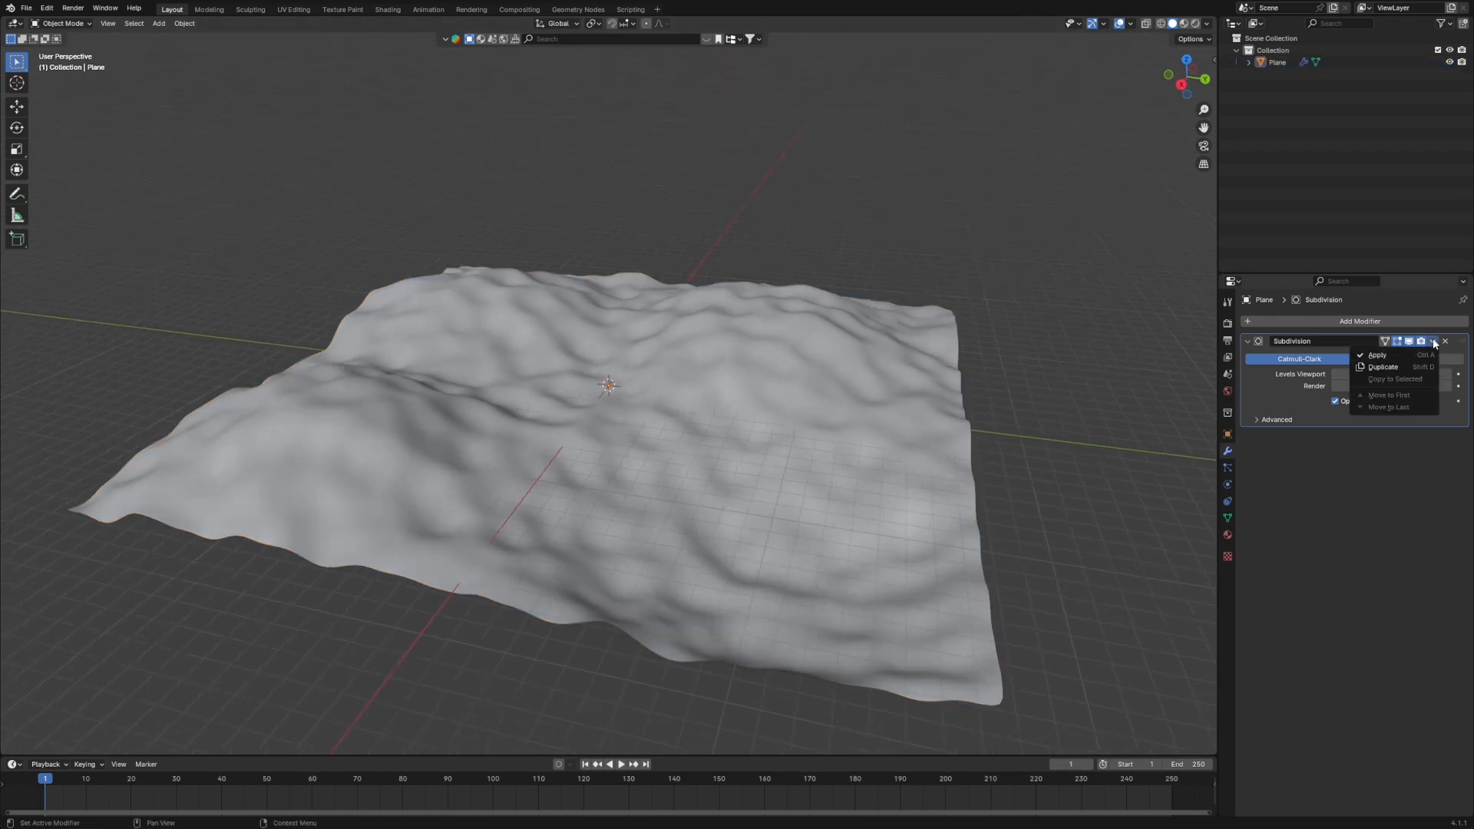
{"action": "left_click", "coordinate": [1378, 356]}
{"action": "left_click", "coordinate": [874, 507]}
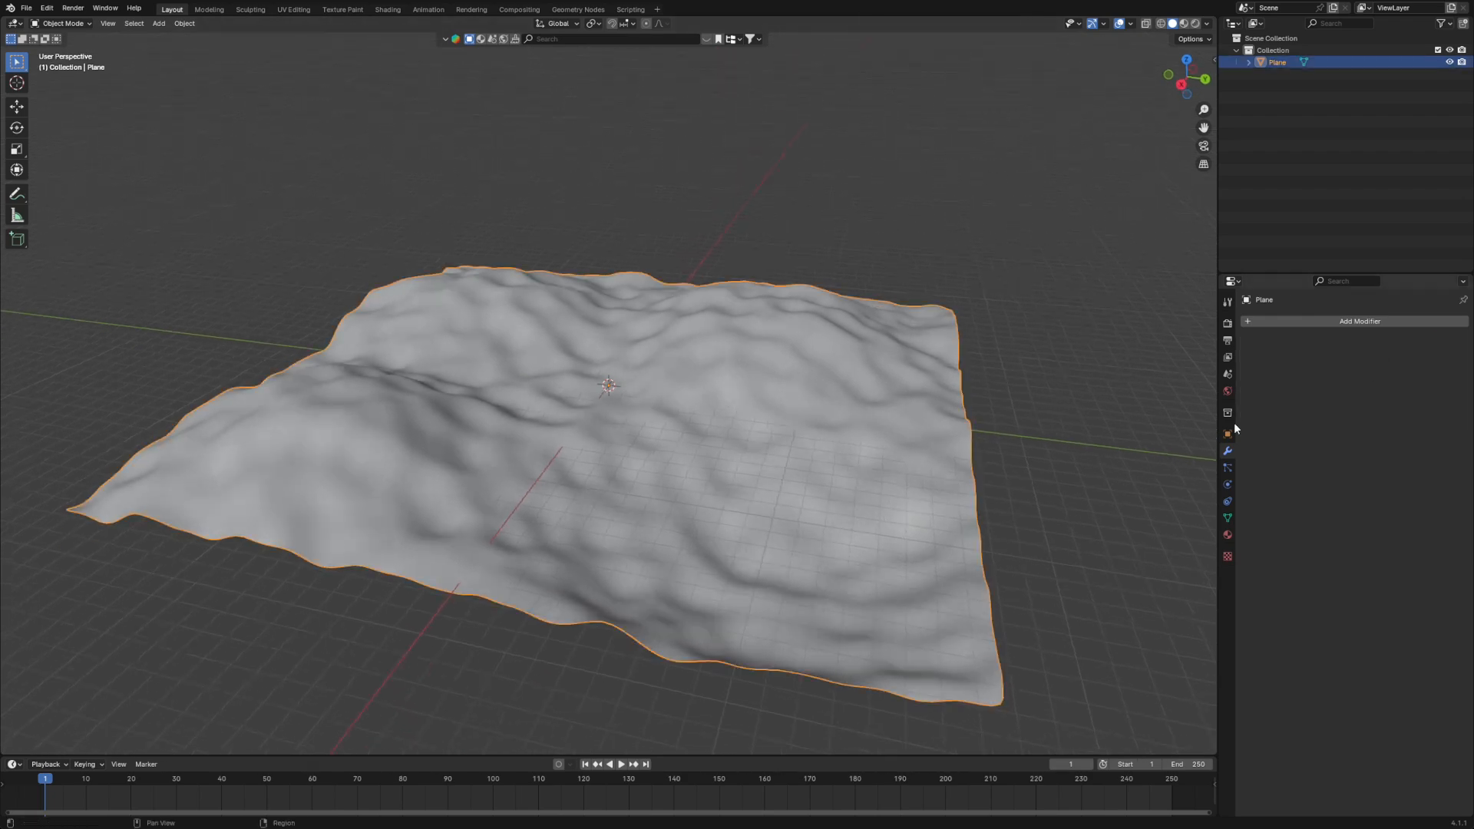
- Add a particle system to the terrain and set its type to Hair
{"action": "left_click", "coordinate": [1228, 467]}
{"action": "left_click", "coordinate": [1462, 323]}
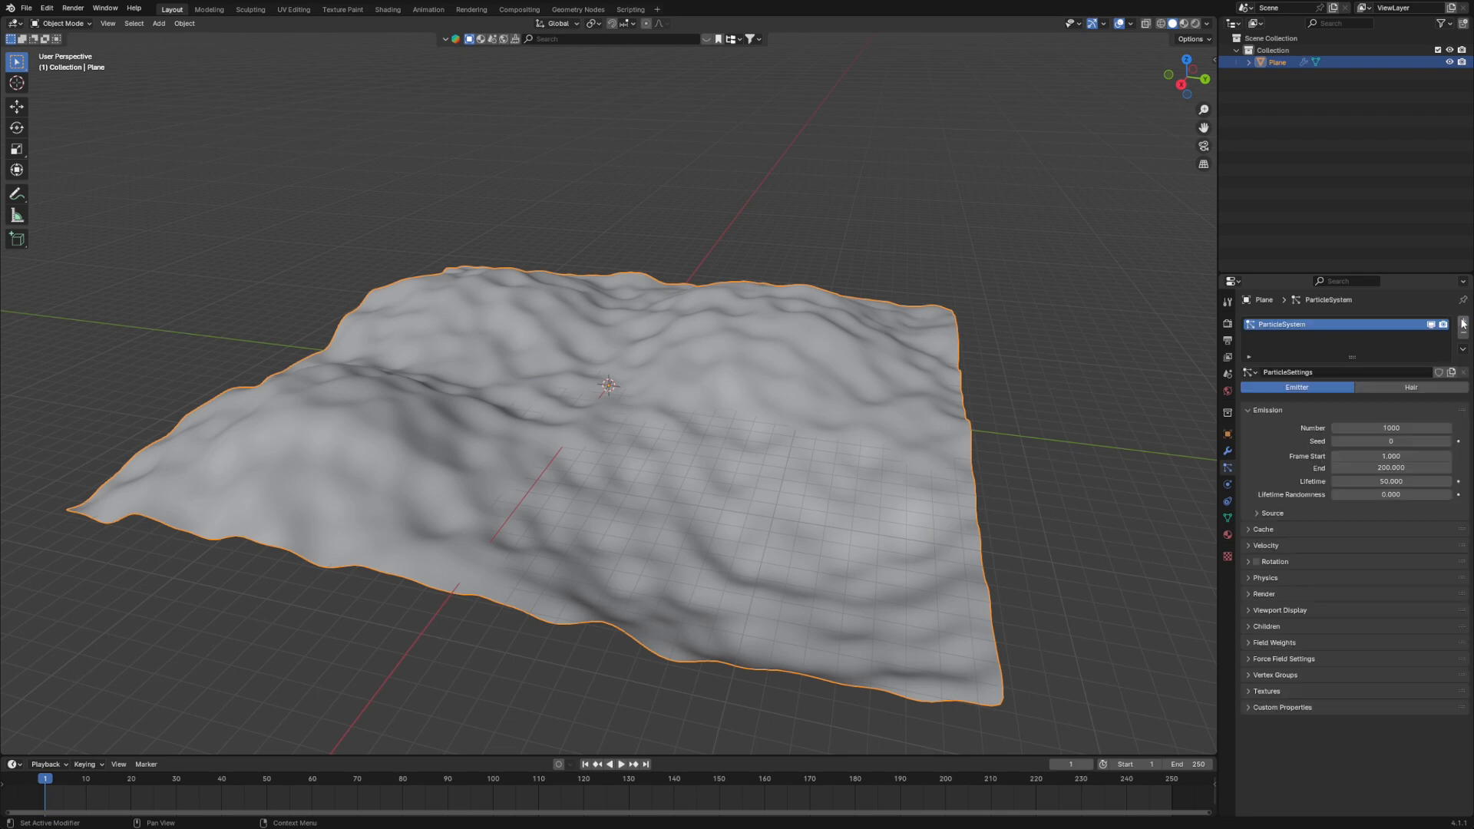
{"action": "left_click", "coordinate": [1400, 389]}
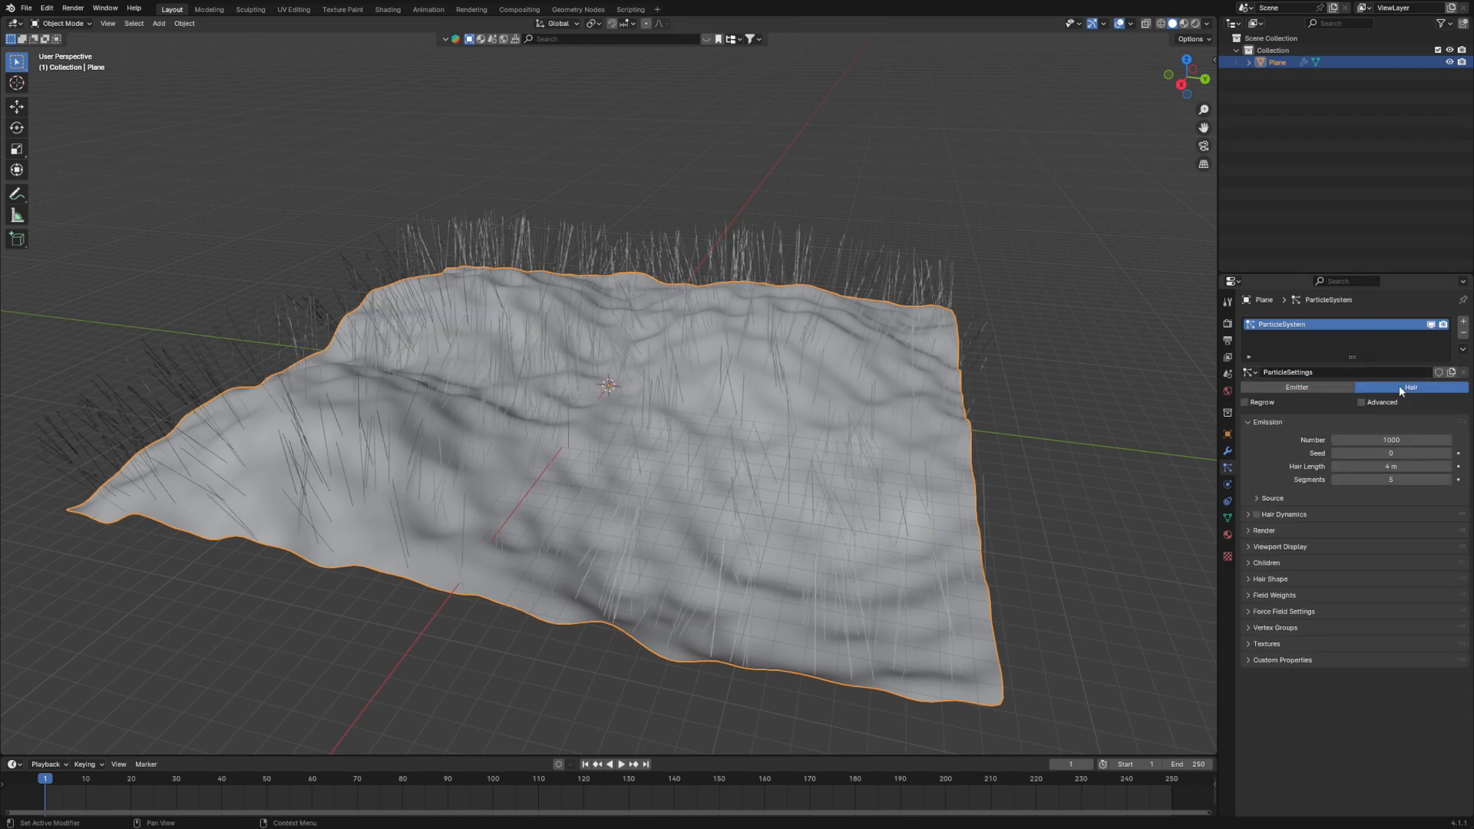
- Enable the Advanced options of the hair particle system and set its number of hairs to 50000
{"action": "middle_click_drag", "start_coordinate": [1140, 429], "coordinate": [948, 439]}
{"action": "left_click", "coordinate": [1362, 403]}
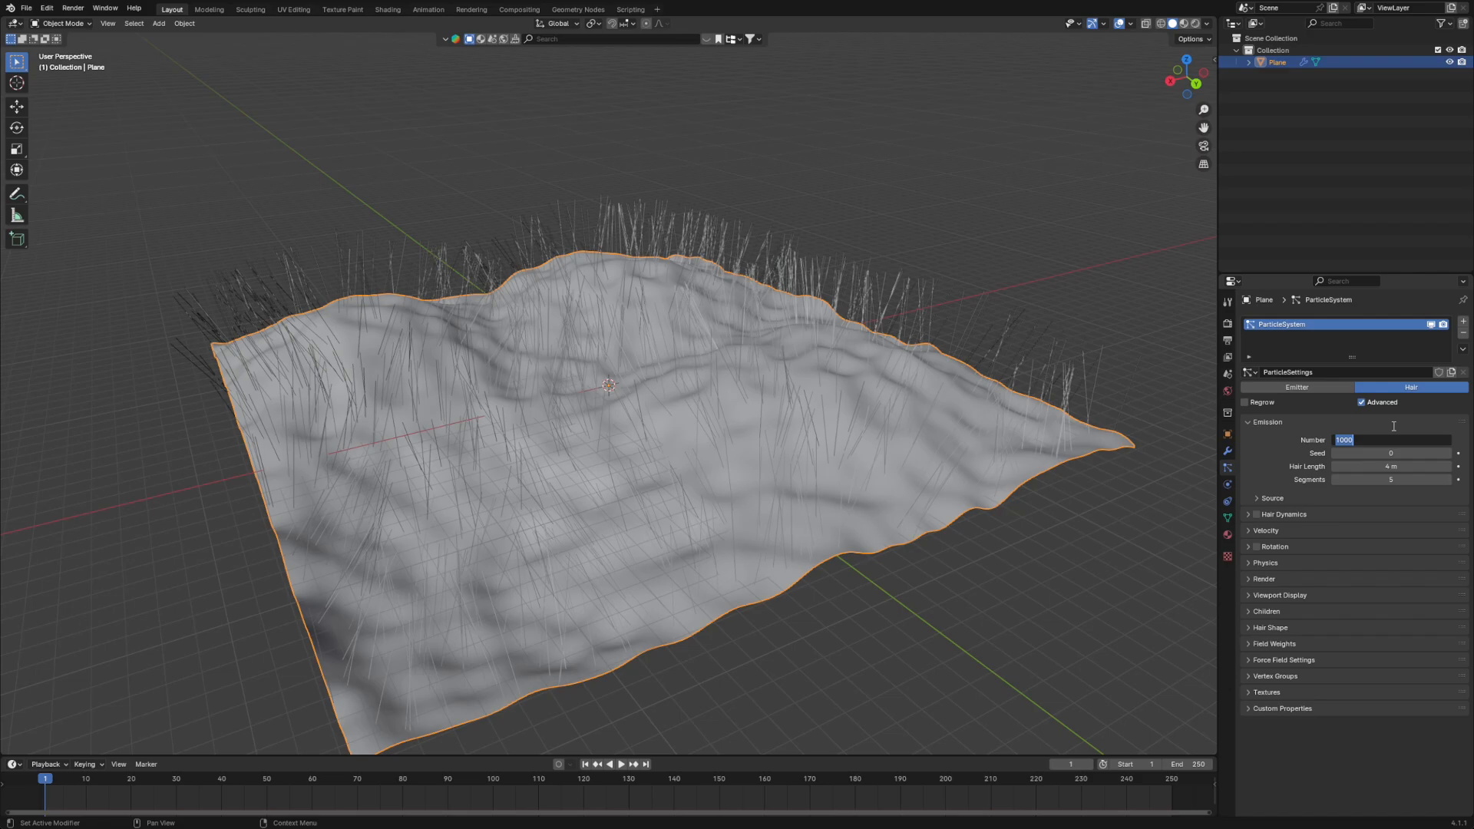
{"action": "type", "text": "50000"}
{"action": "key", "text": "Return"}
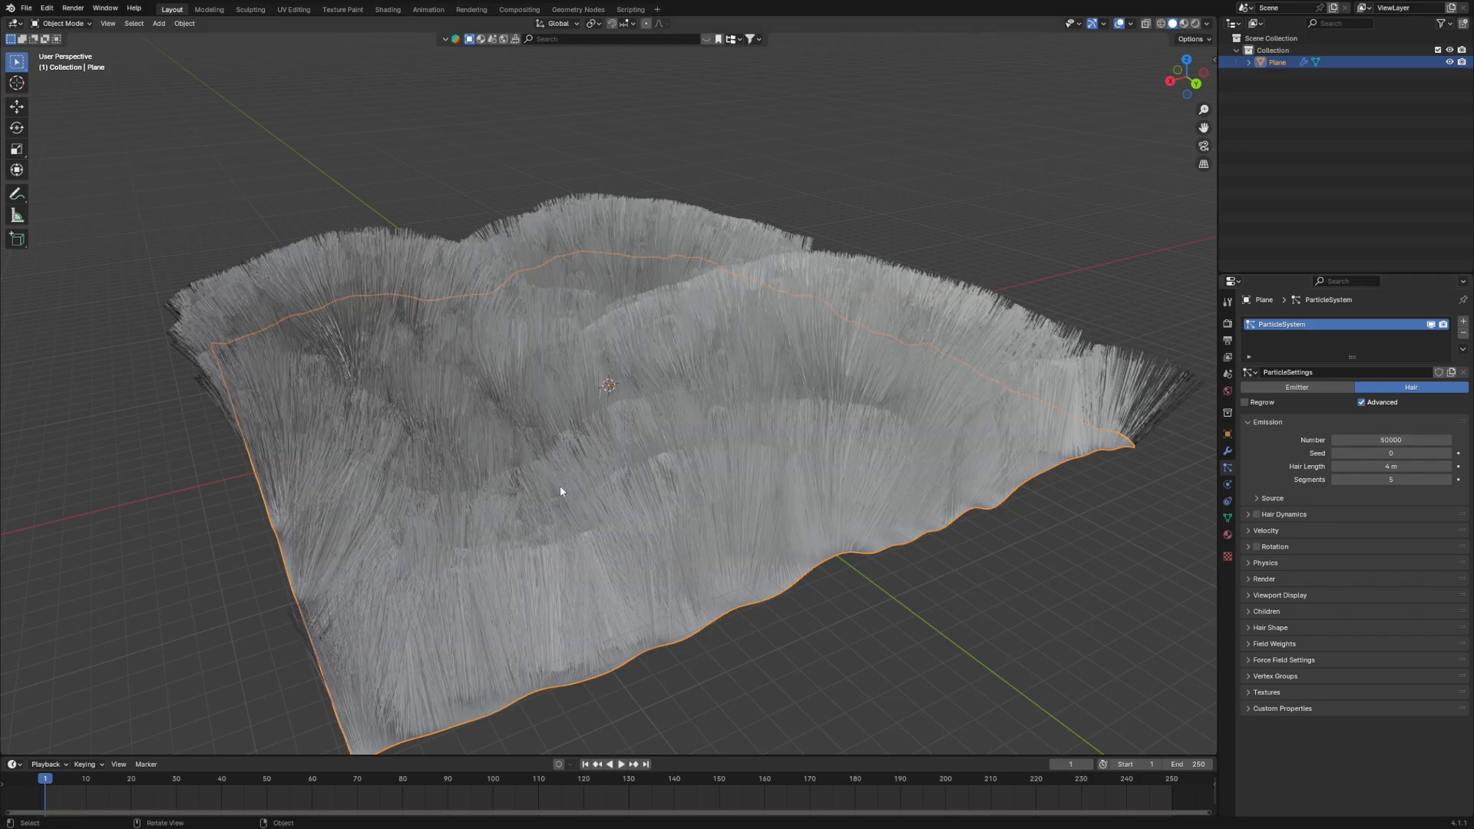
- Set the hair length of the terrain's particle system to 0.5 m
{"action": "scroll", "coordinate": [572, 480], "scroll_direction": "up", "scroll_amount": 5}
{"action": "middle_click_drag", "start_coordinate": [609, 462], "coordinate": [592, 427]}
{"action": "scroll", "coordinate": [631, 417], "scroll_direction": "down", "scroll_amount": 5}
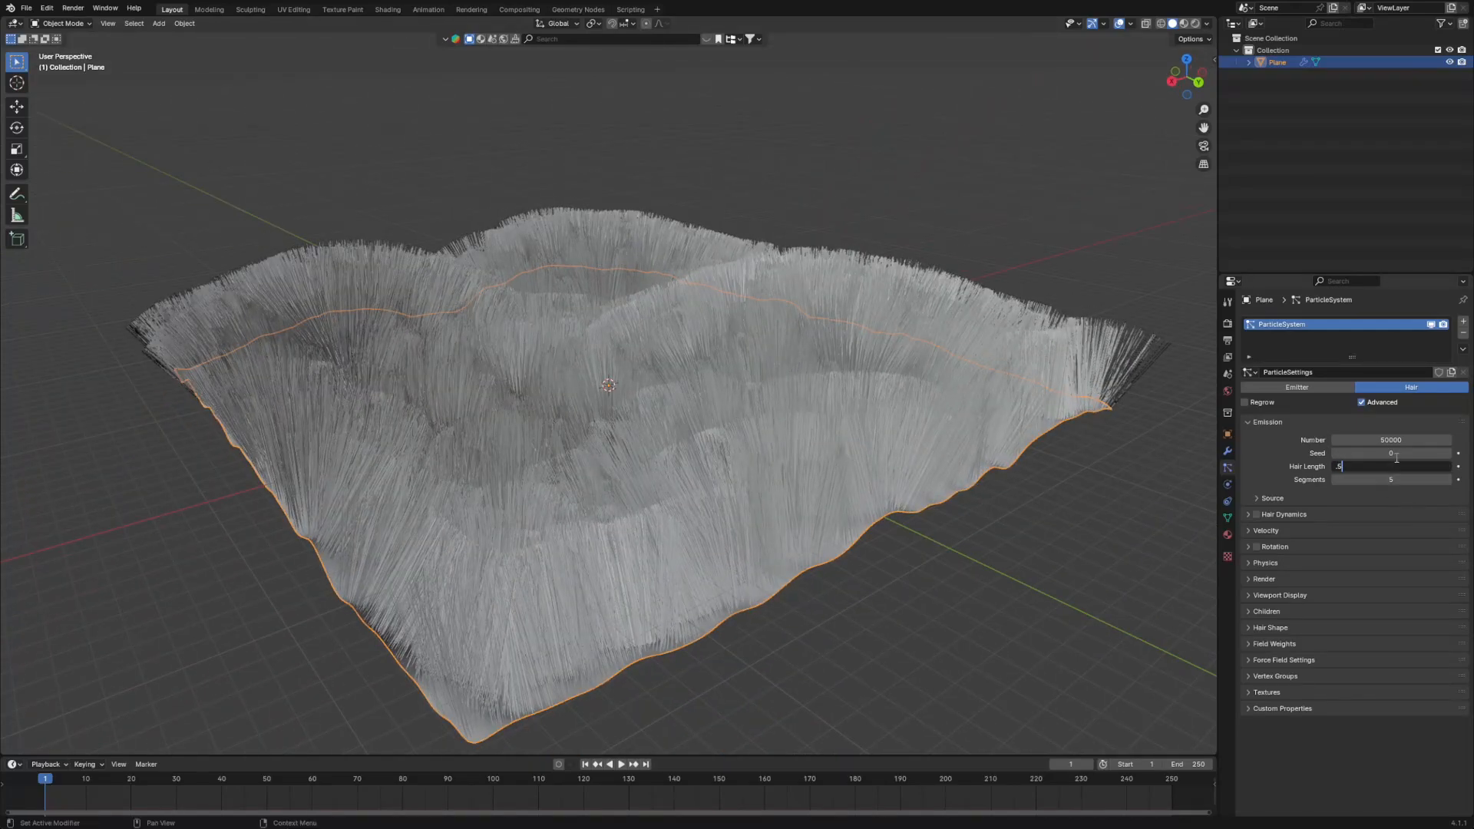
{"action": "key", "text": "Return"}
{"action": "middle_click_drag", "start_coordinate": [729, 499], "coordinate": [668, 496]}
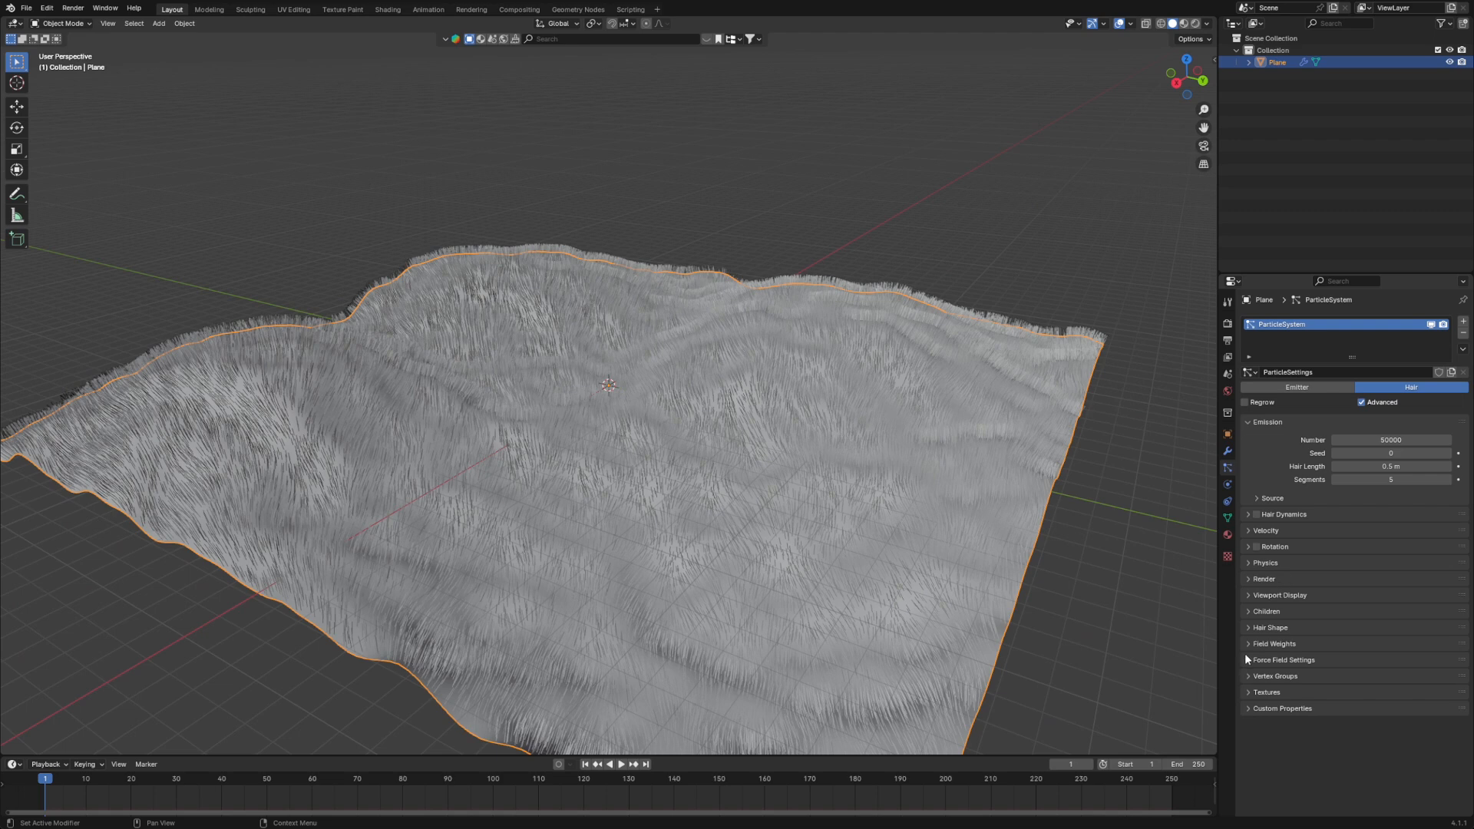
- Set the hair's strand shape to -1, root diameter to 2 m and tip diameter to 0.5 m, and deselect the terrain
{"action": "left_click", "coordinate": [1246, 627]}
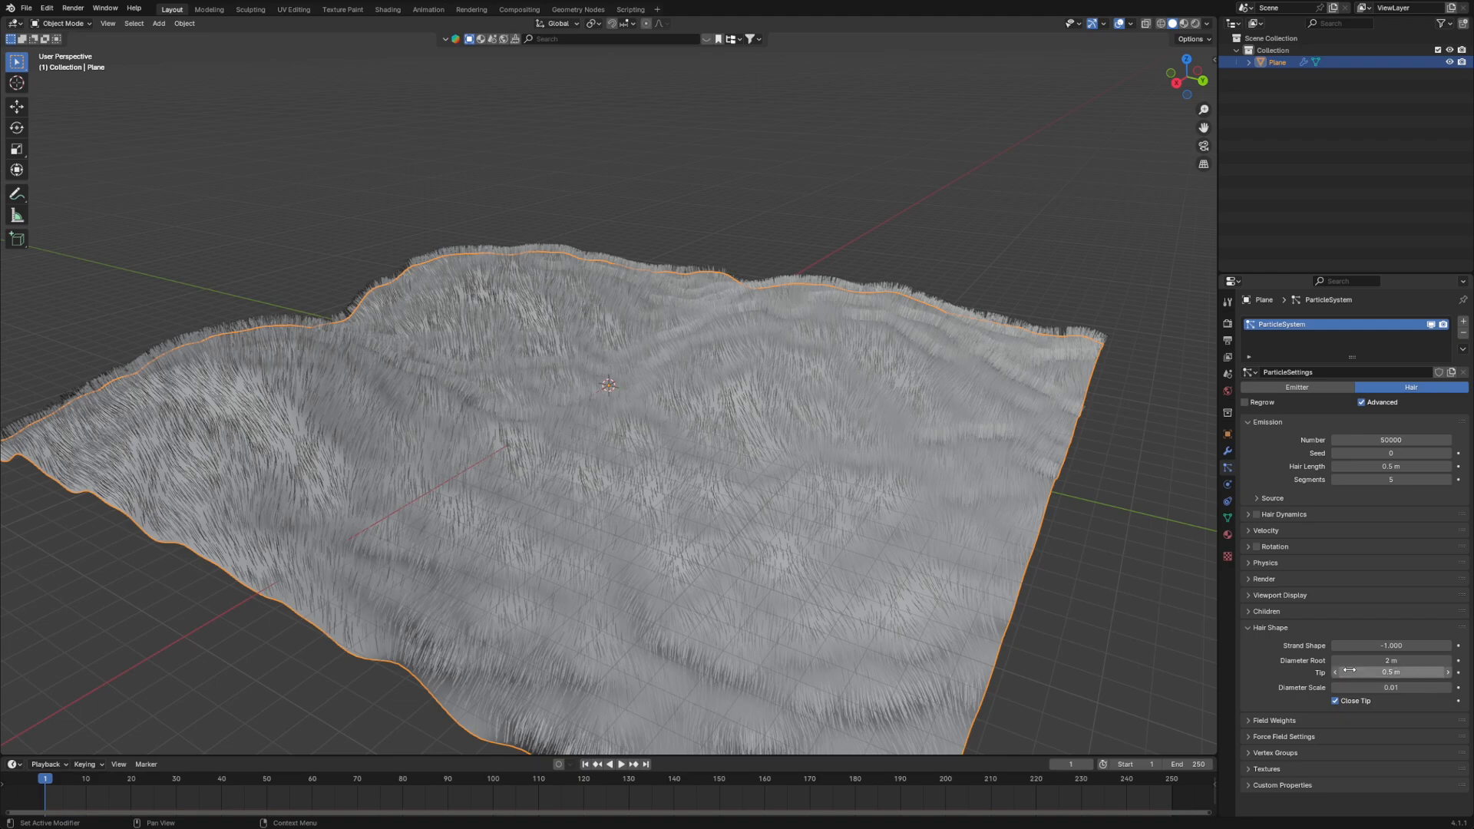
{"action": "middle_click_drag", "start_coordinate": [790, 522], "coordinate": [712, 501]}
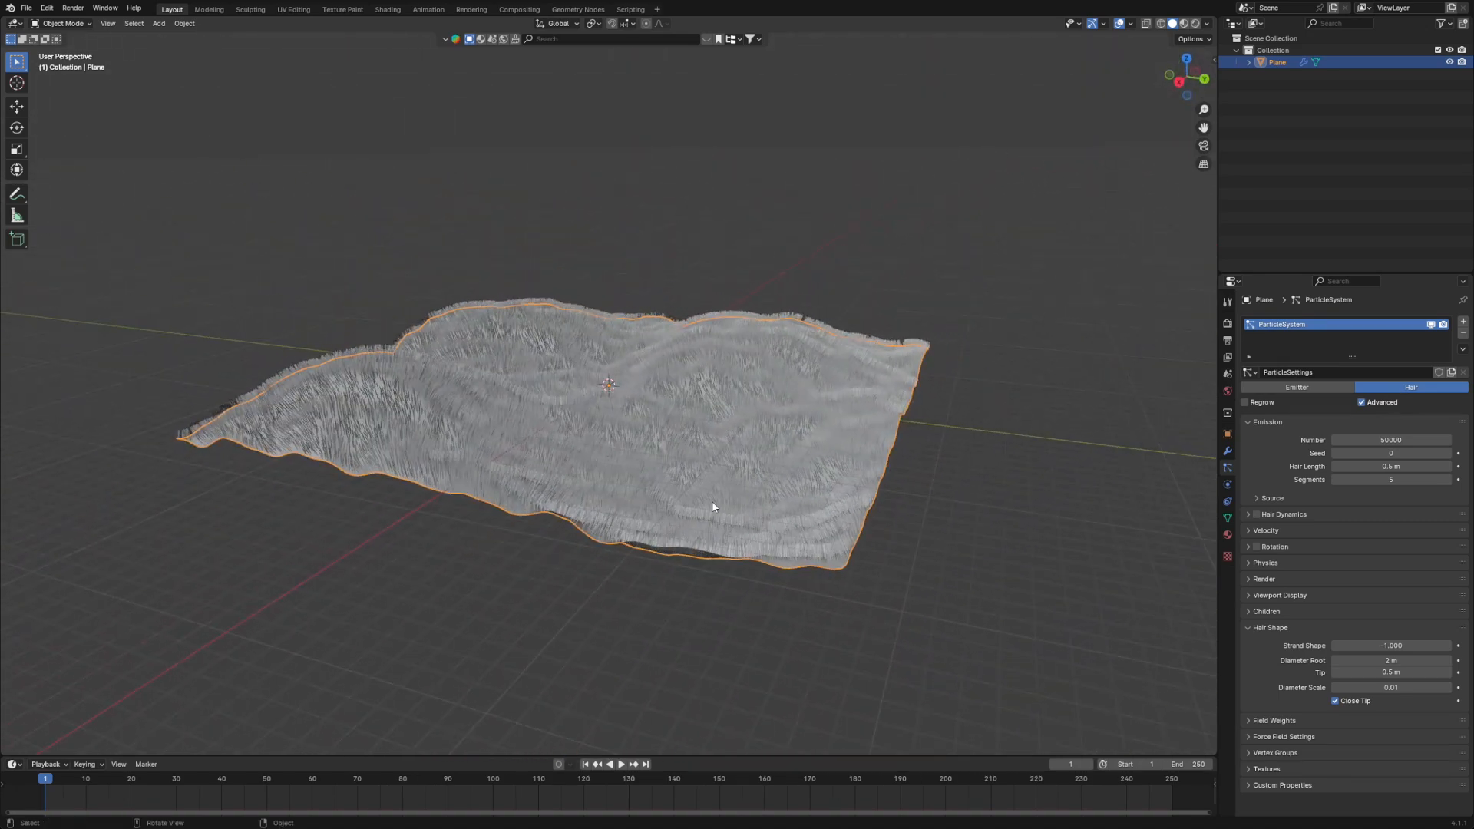
{"action": "left_click", "coordinate": [991, 526]}
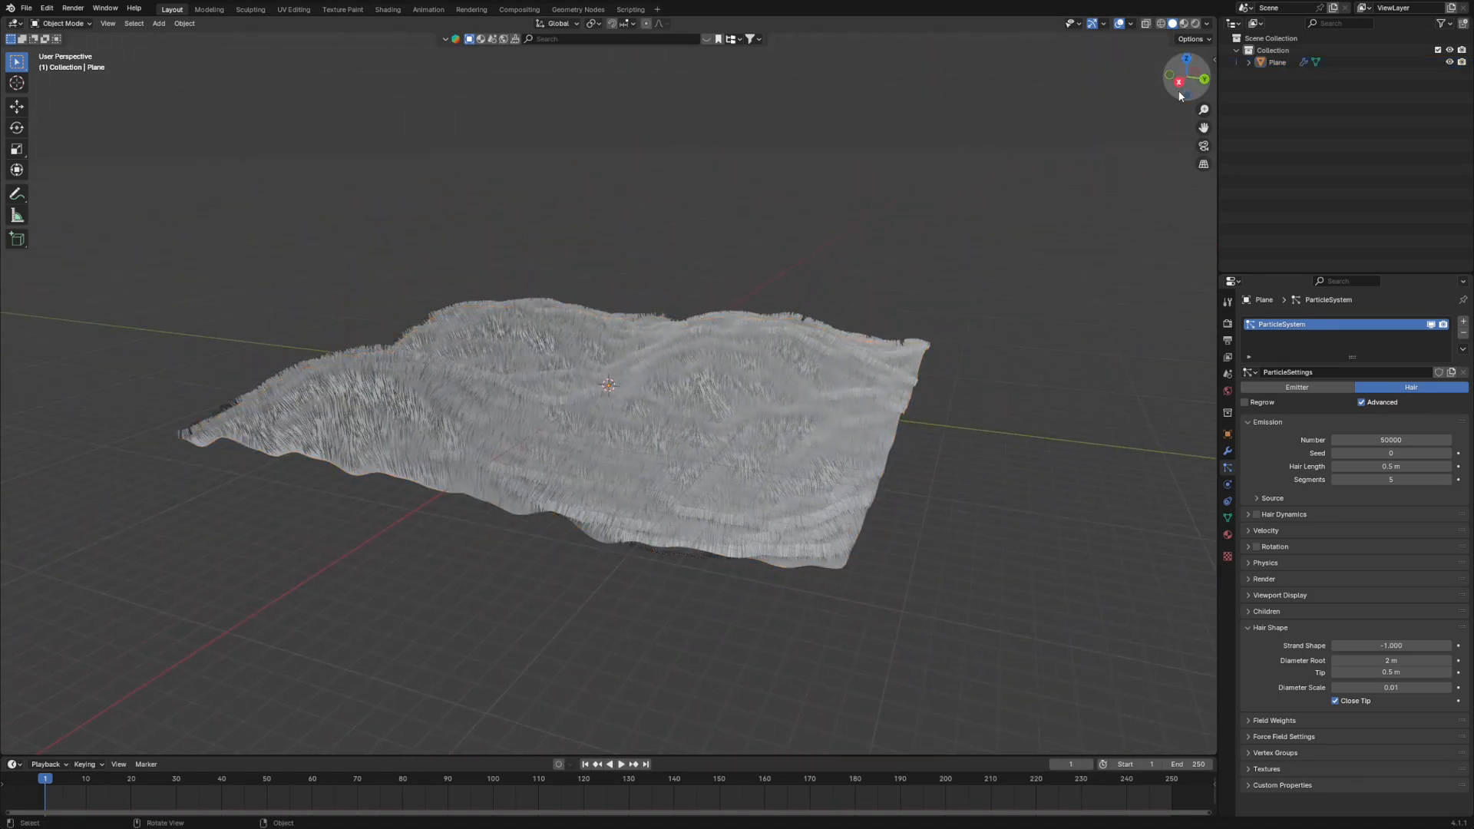
- Switch the viewport to Material Preview shading and search the online asset library for "grass" materials
{"action": "left_click", "coordinate": [1183, 24]}
{"action": "mouse_move", "coordinate": [991, 408]}
{"action": "middle_mouse_down"}
{"action": "mouse_move", "coordinate": [915, 428]}
{"action": "mouse_move", "coordinate": [965, 430]}
{"action": "middle_mouse_up"}
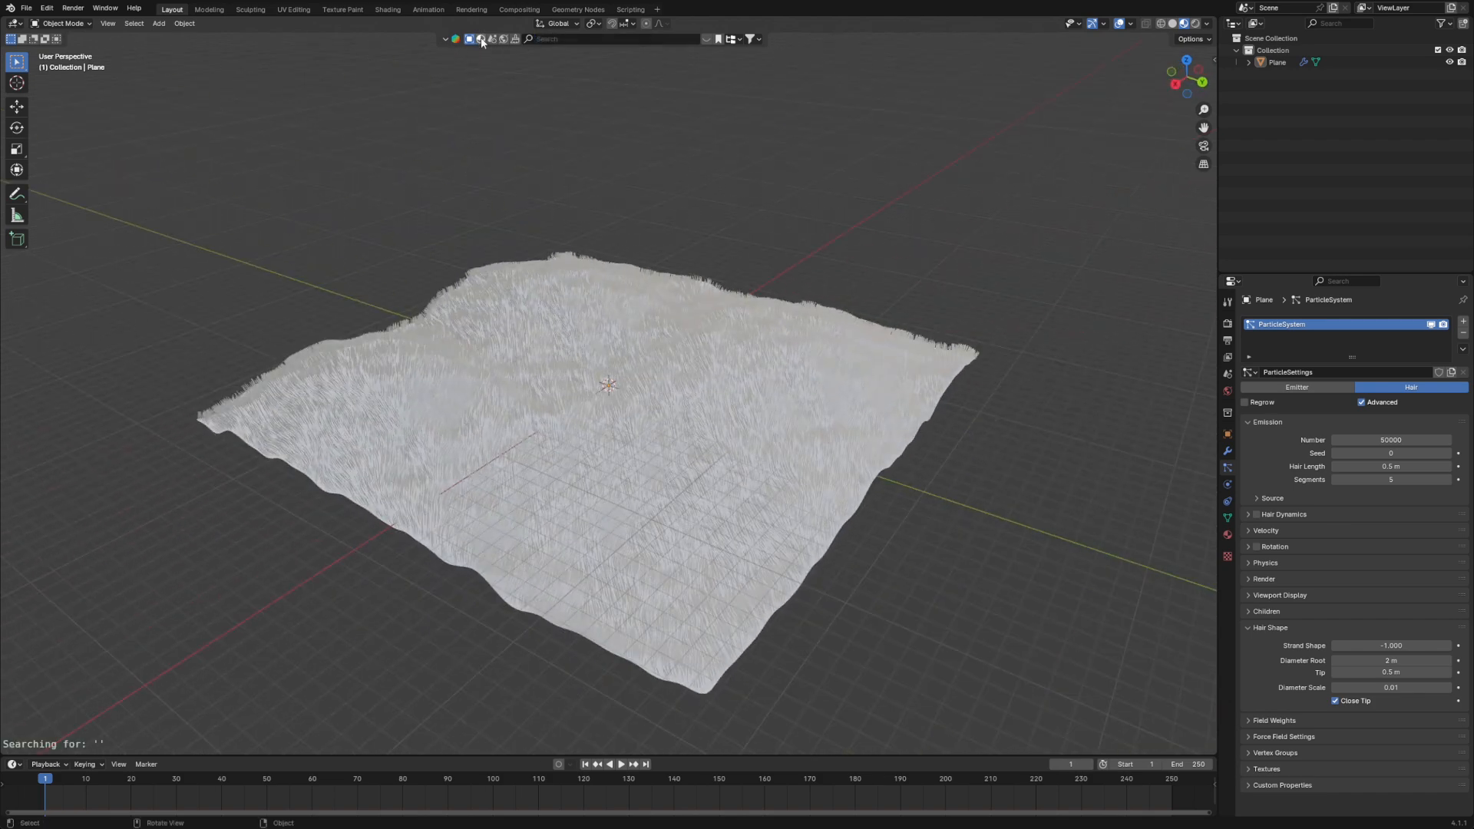
{"action": "left_click", "coordinate": [574, 40]}
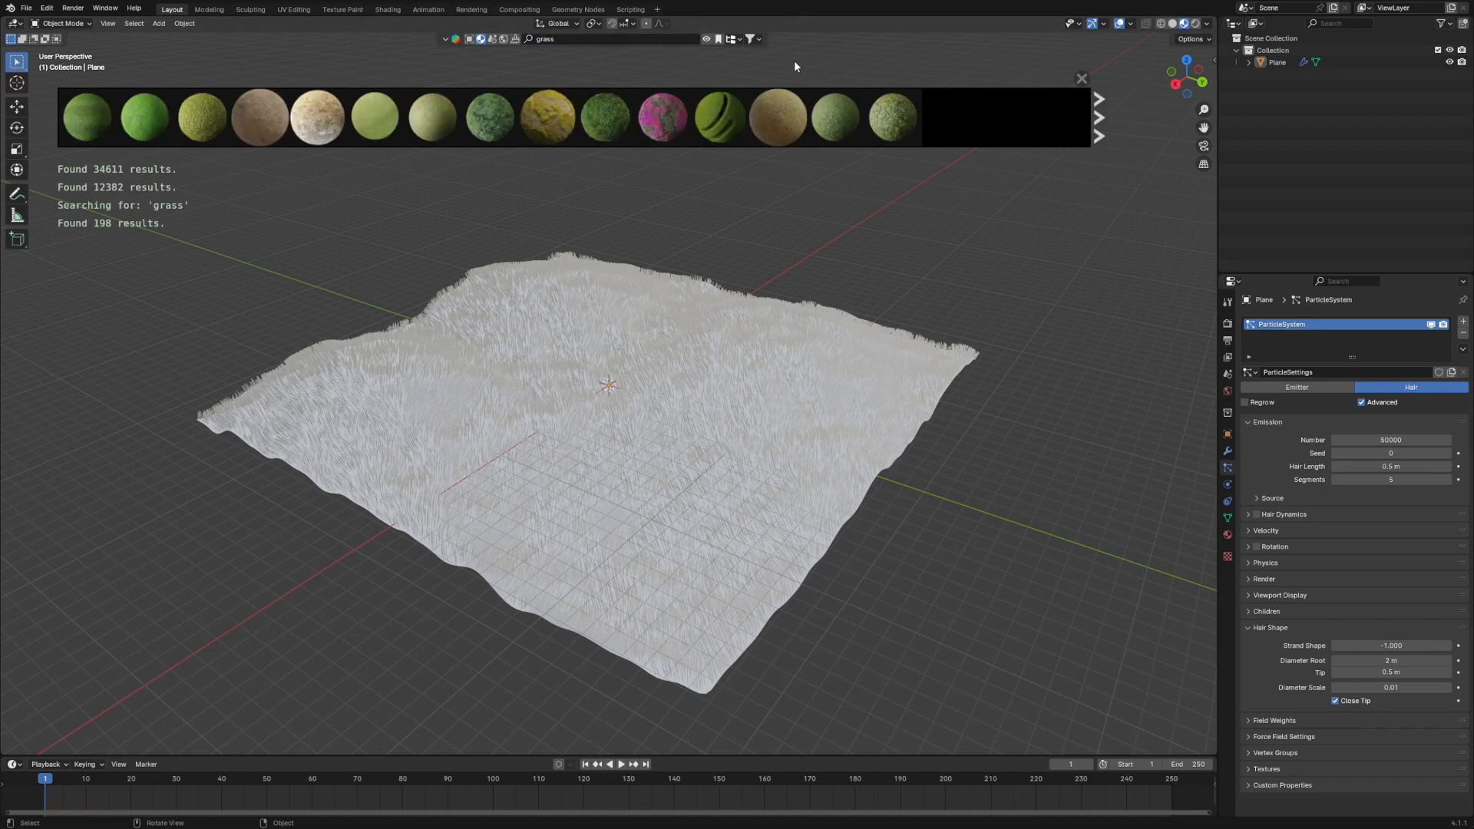
- Try the speckled yellow-green "Grass" material from the search results on the terrain
{"action": "mouse_move", "coordinate": [397, 144]}
{"action": "mouse_move", "coordinate": [440, 136]}
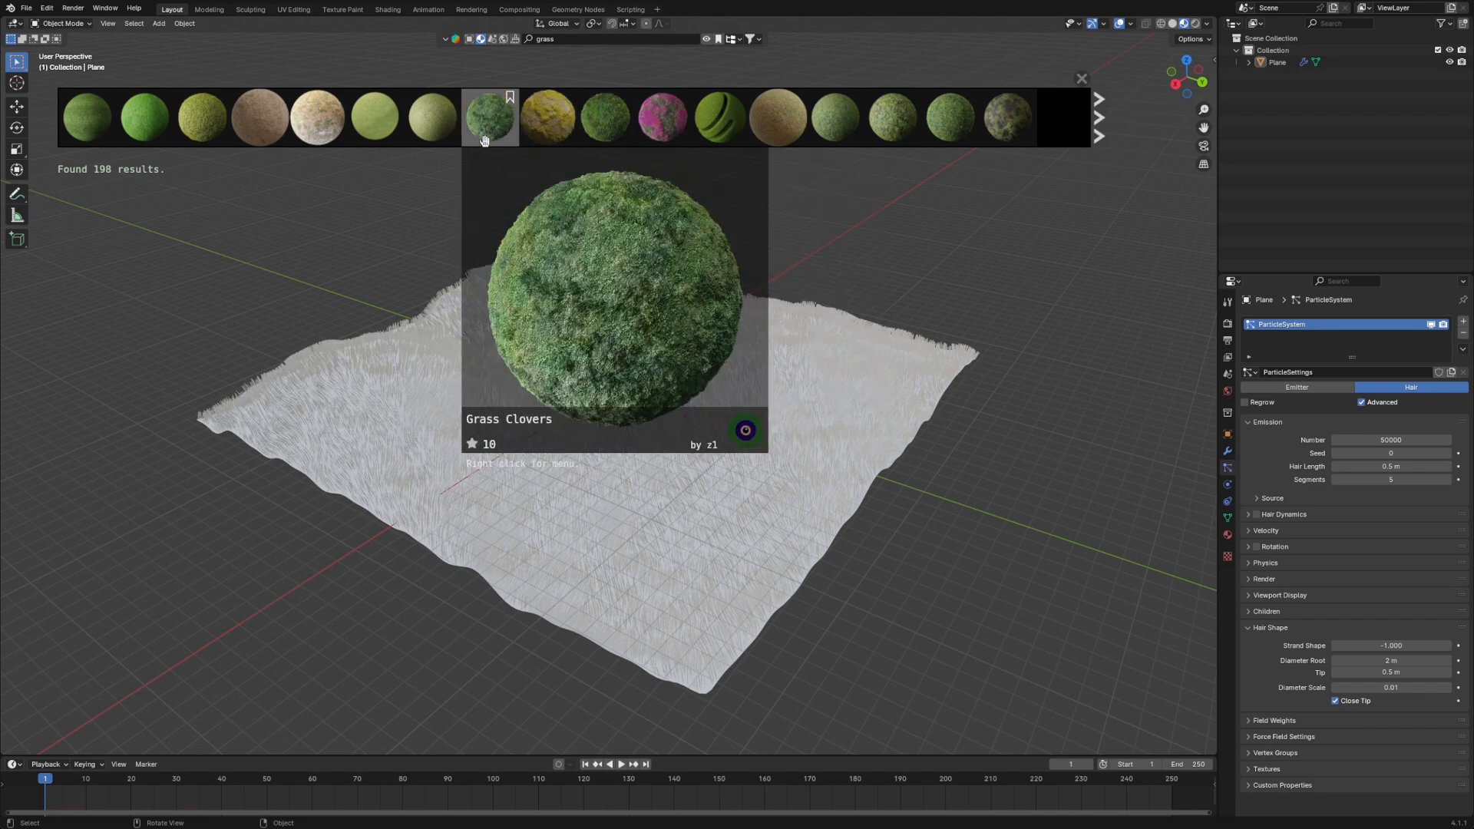
{"action": "left_click_drag", "start_coordinate": [443, 128], "coordinate": [641, 372]}
{"action": "left_click_drag", "start_coordinate": [669, 475], "coordinate": [619, 425]}
{"action": "middle_click_drag", "start_coordinate": [671, 485], "coordinate": [792, 495]}
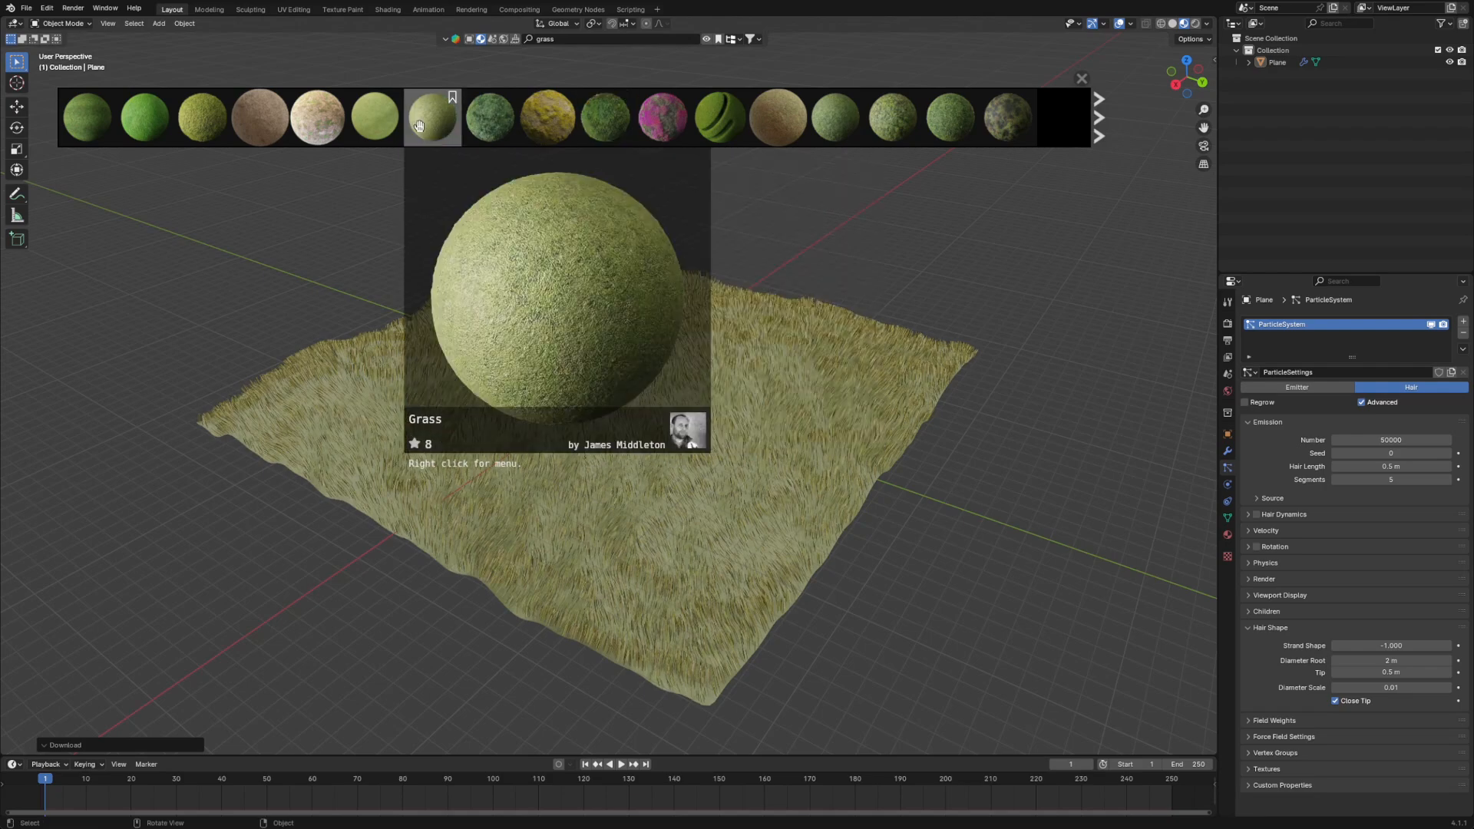
- Replace the terrain's material with the plain light-green grass material and check the grass from near and far
{"action": "mouse_move", "coordinate": [373, 123]}
{"action": "mouse_move", "coordinate": [376, 124]}
{"action": "left_mouse_down"}
{"action": "mouse_move", "coordinate": [598, 484]}
{"action": "mouse_move", "coordinate": [590, 403]}
{"action": "left_mouse_up"}
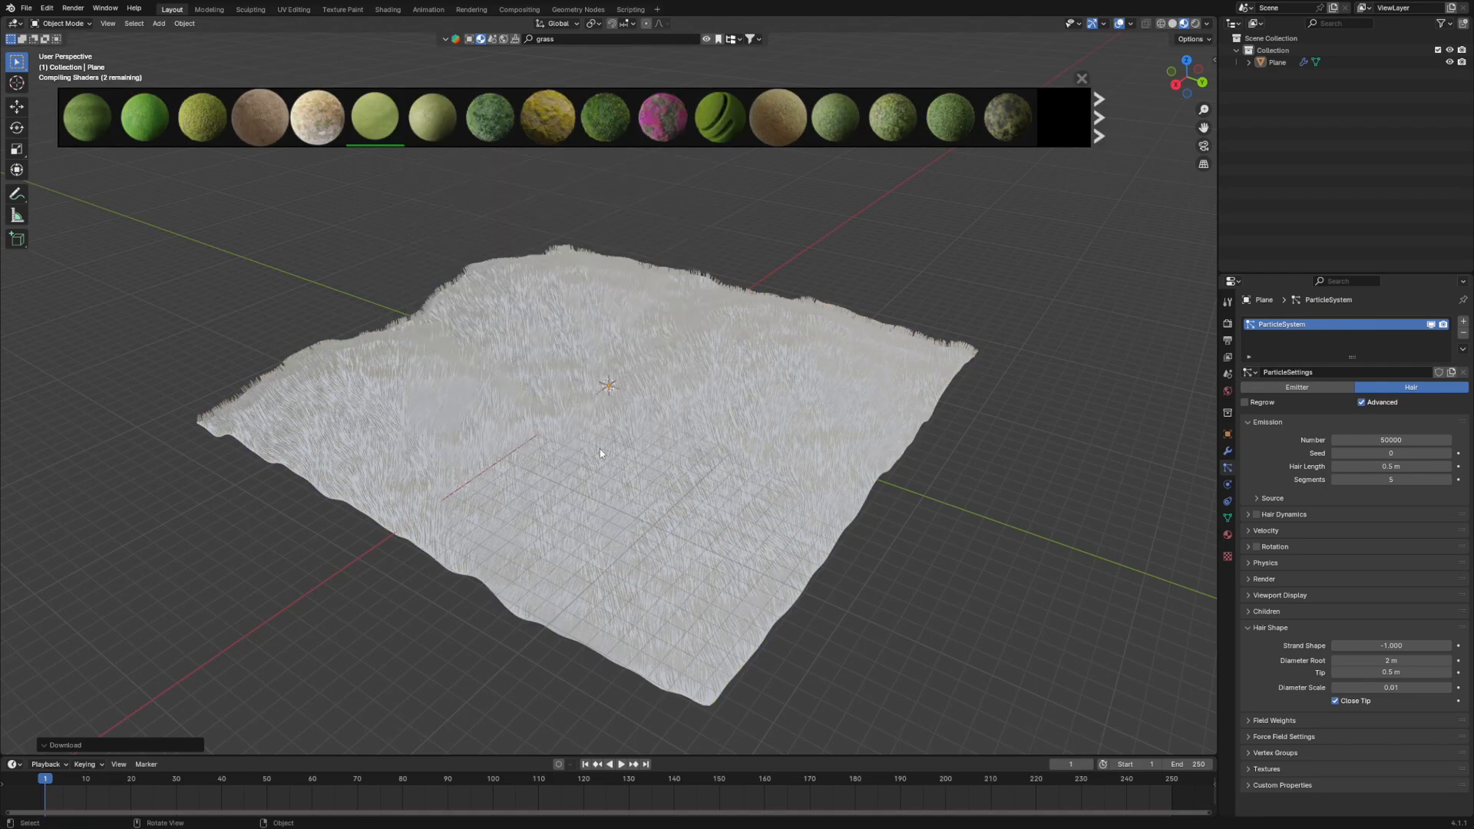
{"action": "scroll", "coordinate": [810, 448], "scroll_direction": "up", "scroll_amount": 4}
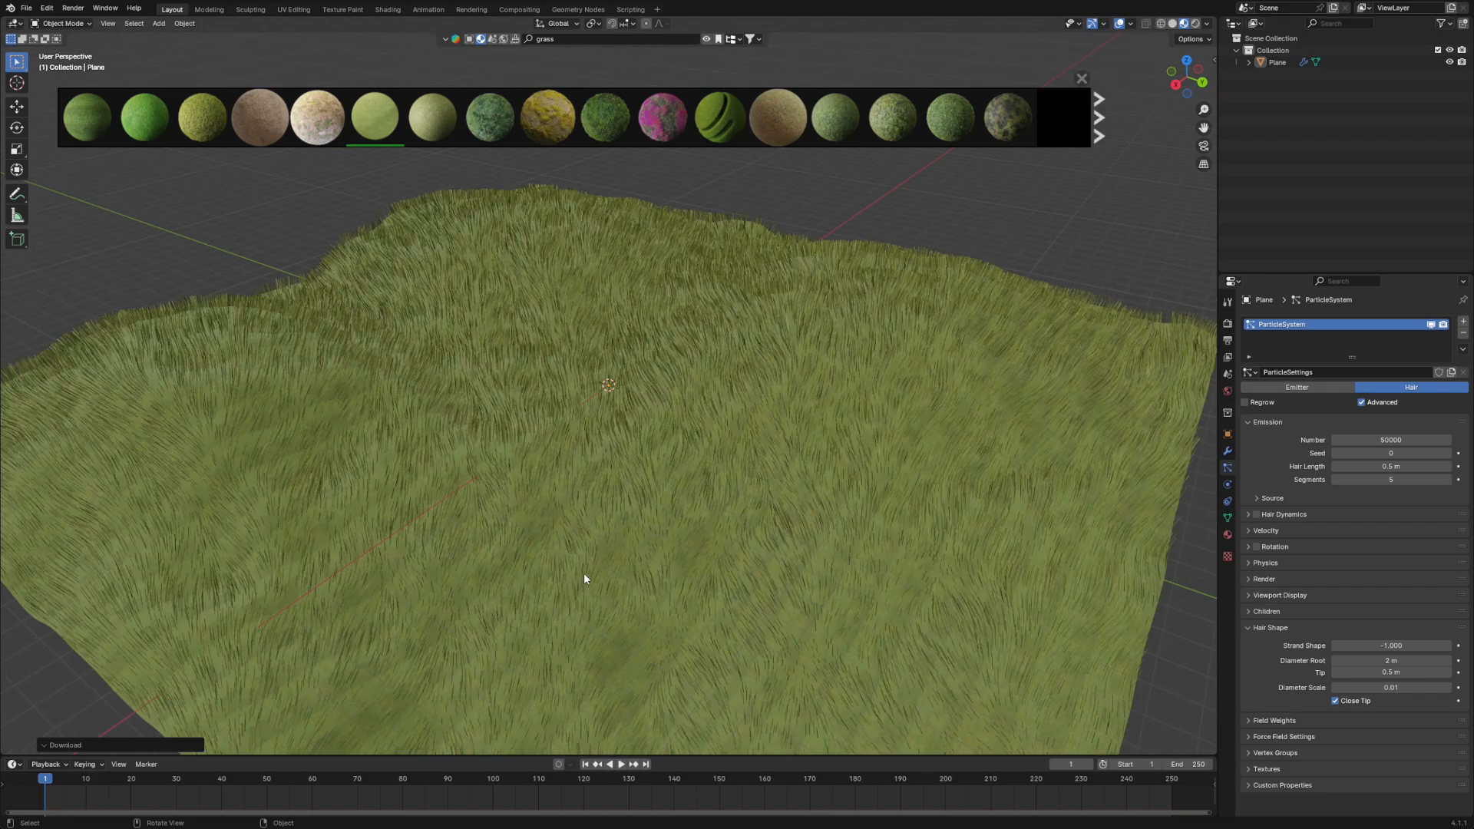
{"action": "middle_click_drag", "start_coordinate": [809, 449], "coordinate": [770, 439]}
{"action": "middle_click_drag", "start_coordinate": [630, 442], "coordinate": [834, 434]}
{"action": "scroll", "coordinate": [837, 433], "scroll_direction": "down", "scroll_amount": 4}
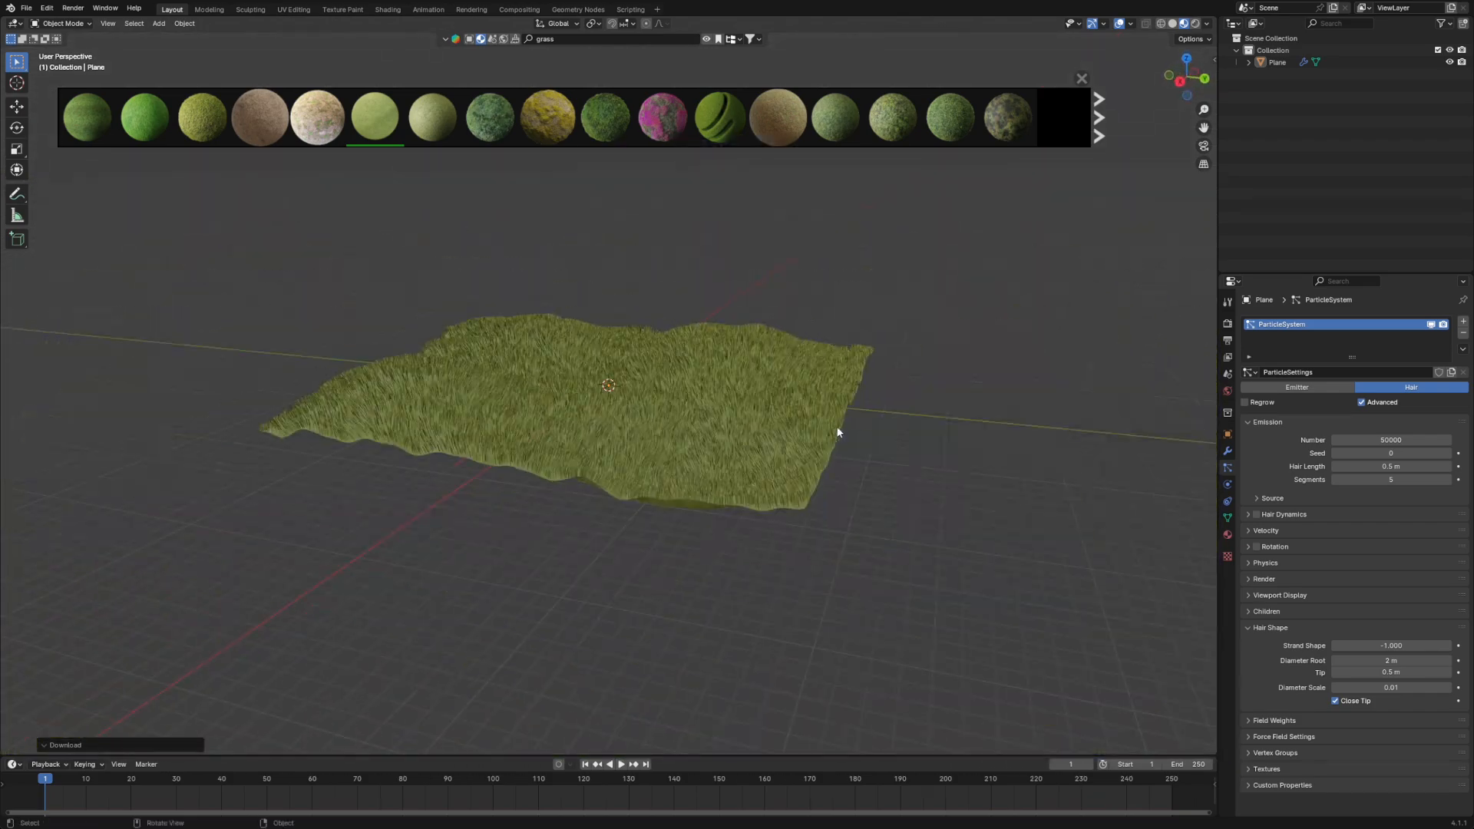
- Use a Sky Texture for the world background color
{"action": "left_click", "coordinate": [1228, 391]}
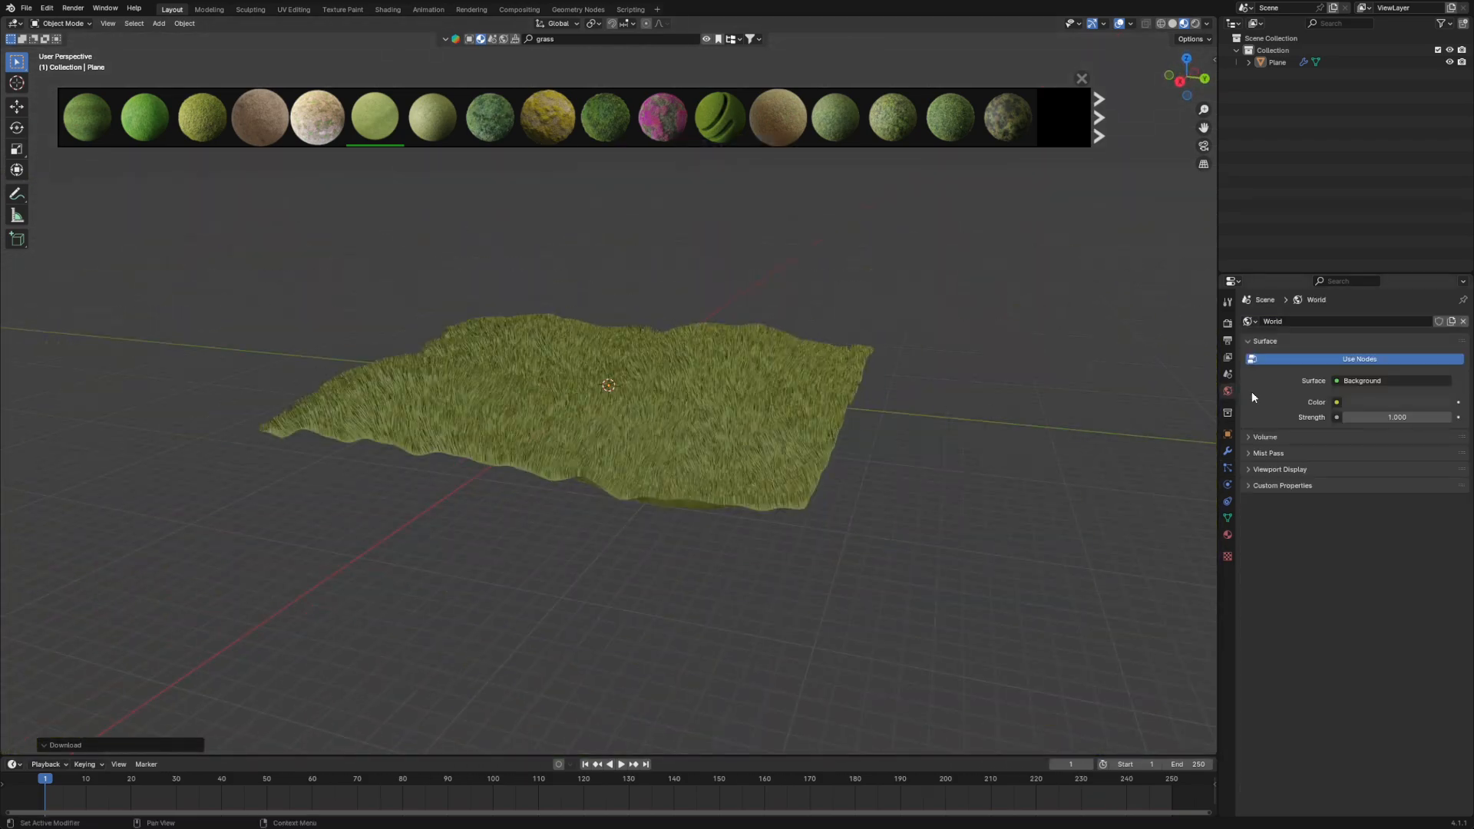
{"action": "left_click", "coordinate": [1340, 382]}
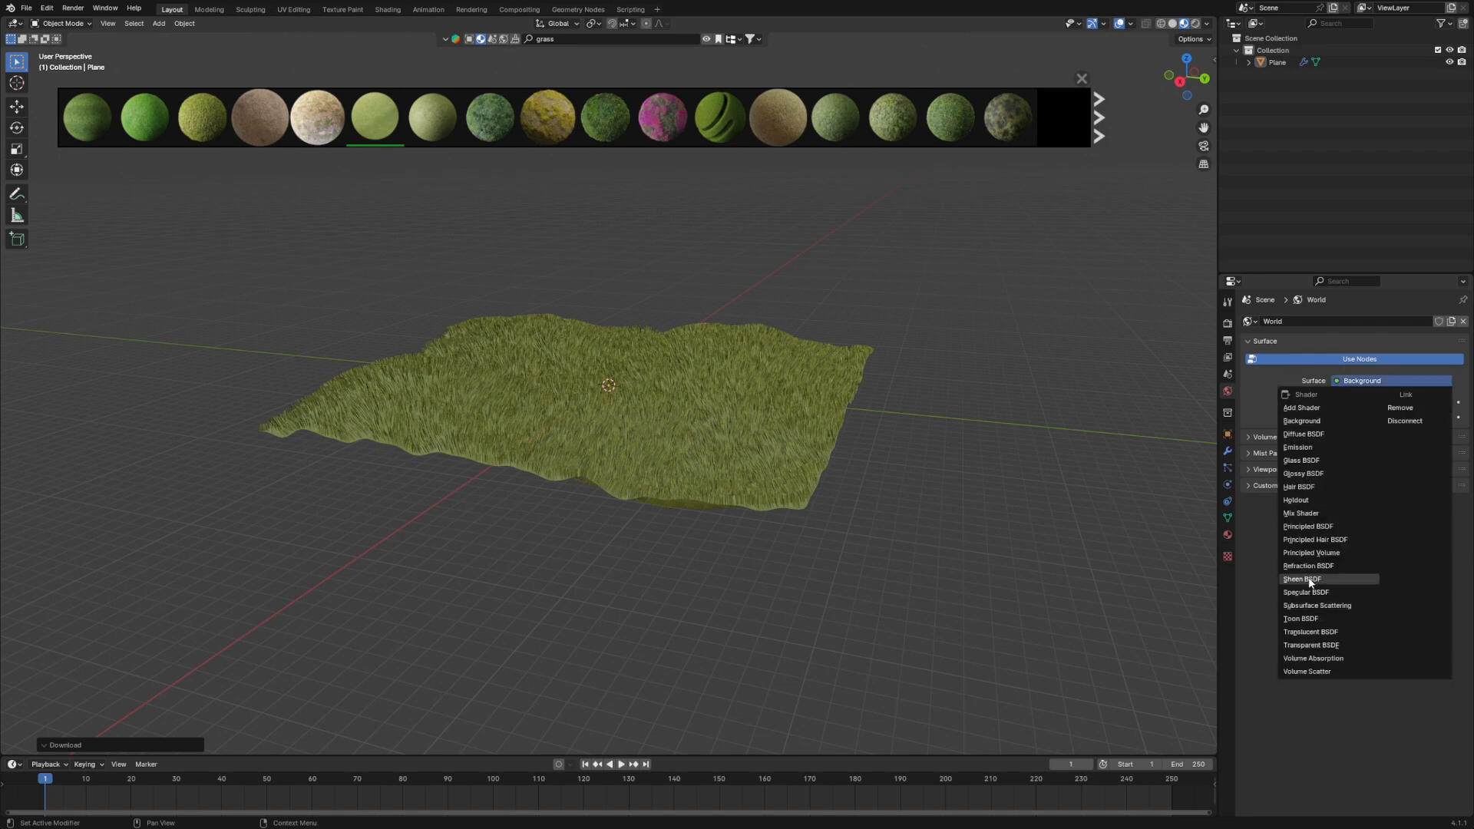
{"action": "left_click", "coordinate": [1337, 402]}
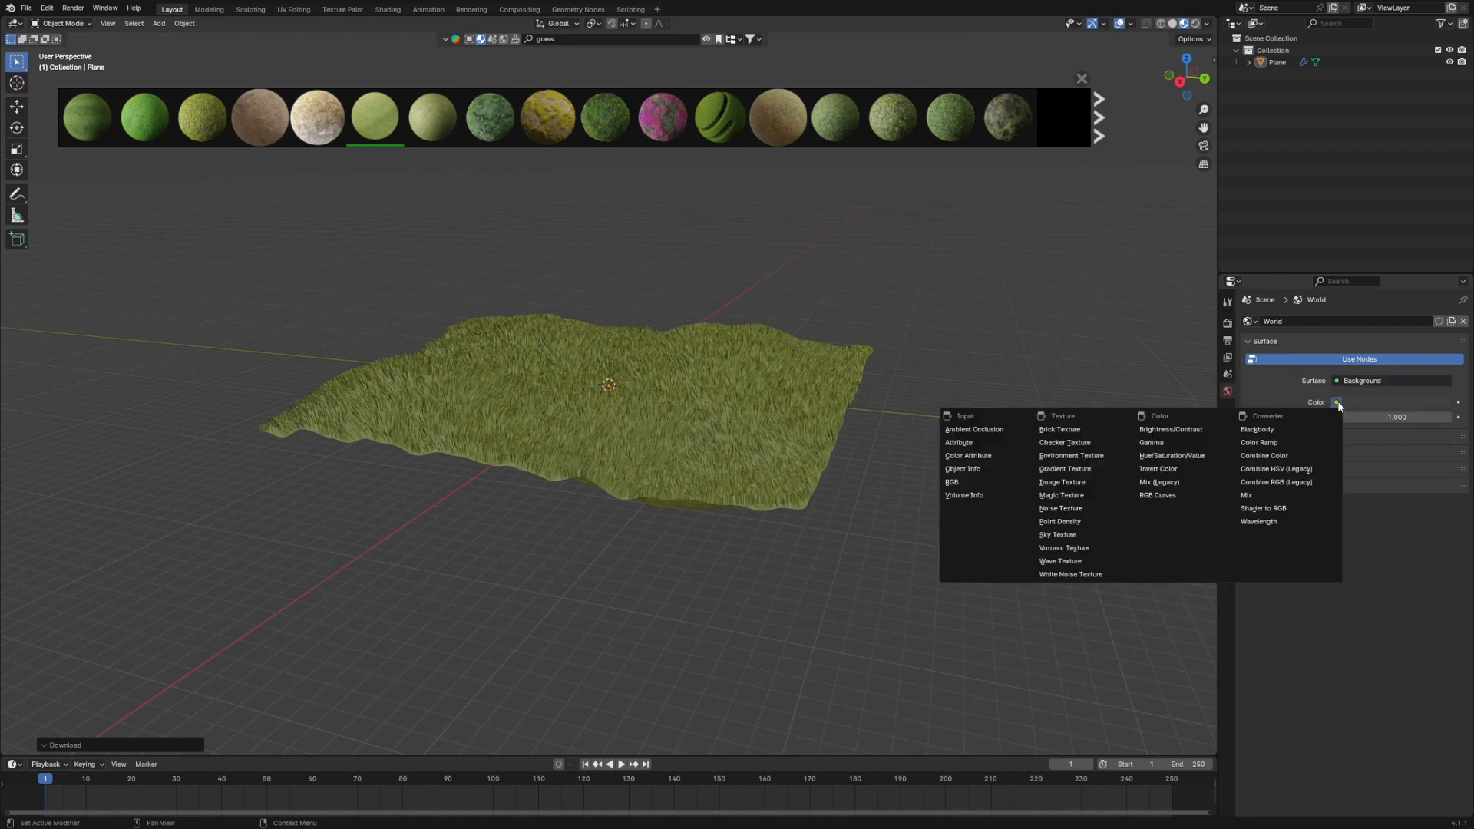
{"action": "left_click", "coordinate": [1059, 535]}
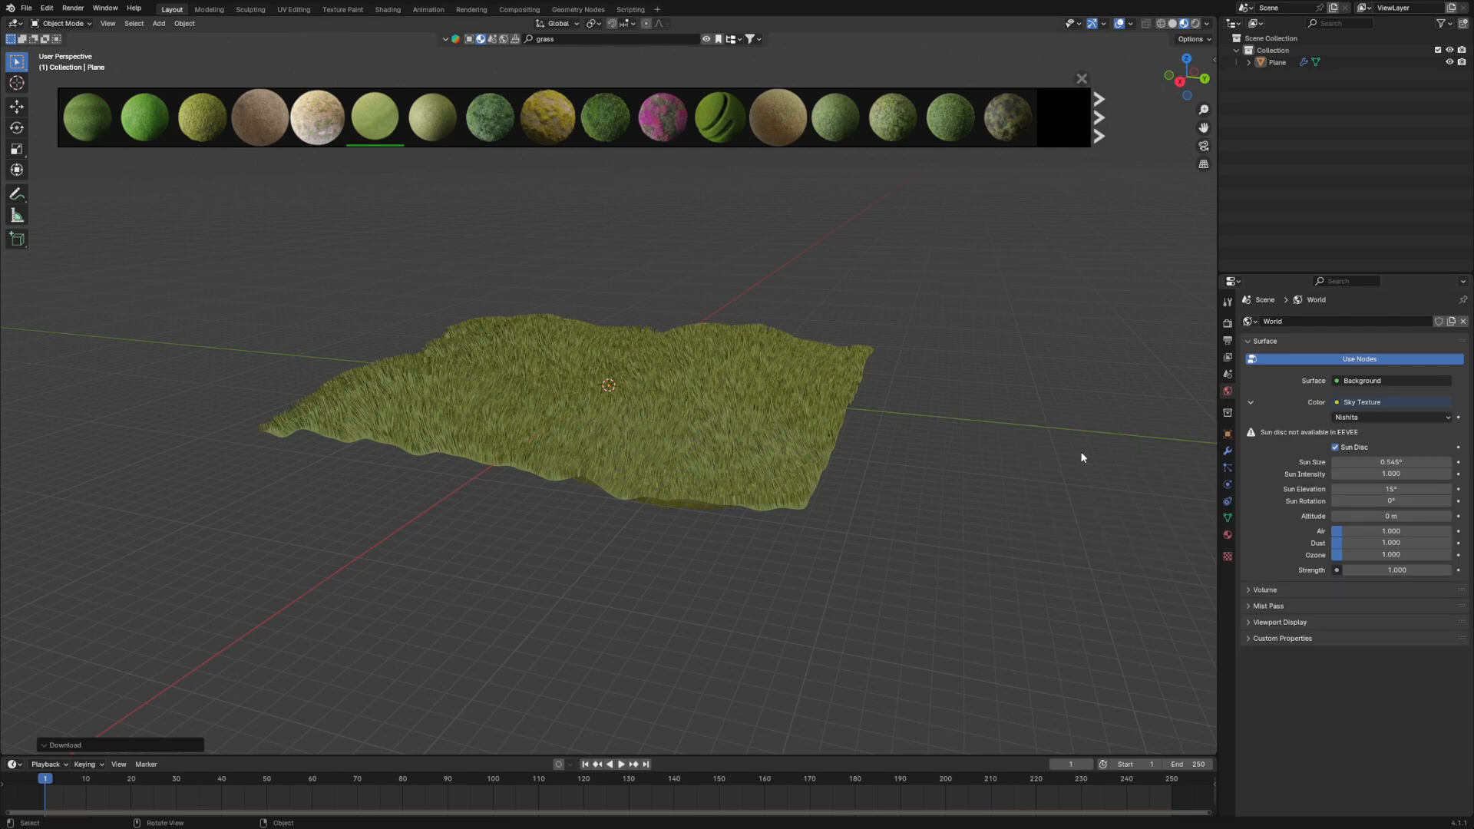
- Change the scene's render engine to Cycles
{"action": "left_click", "coordinate": [1229, 341]}
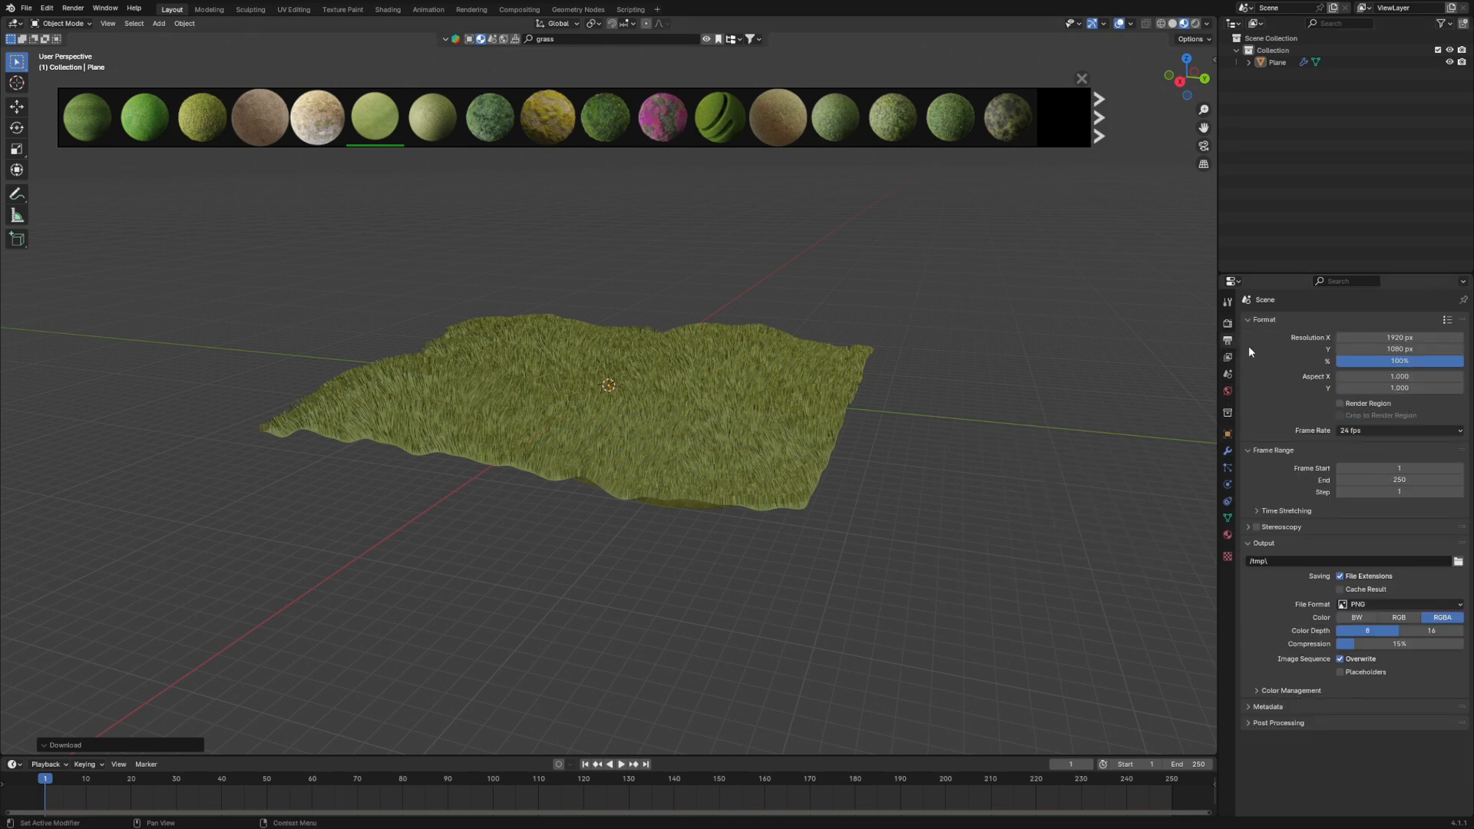
{"action": "left_click", "coordinate": [1228, 358]}
{"action": "left_click_drag", "start_coordinate": [1216, 326], "coordinate": [1222, 326]}
{"action": "left_click", "coordinate": [1233, 324]}
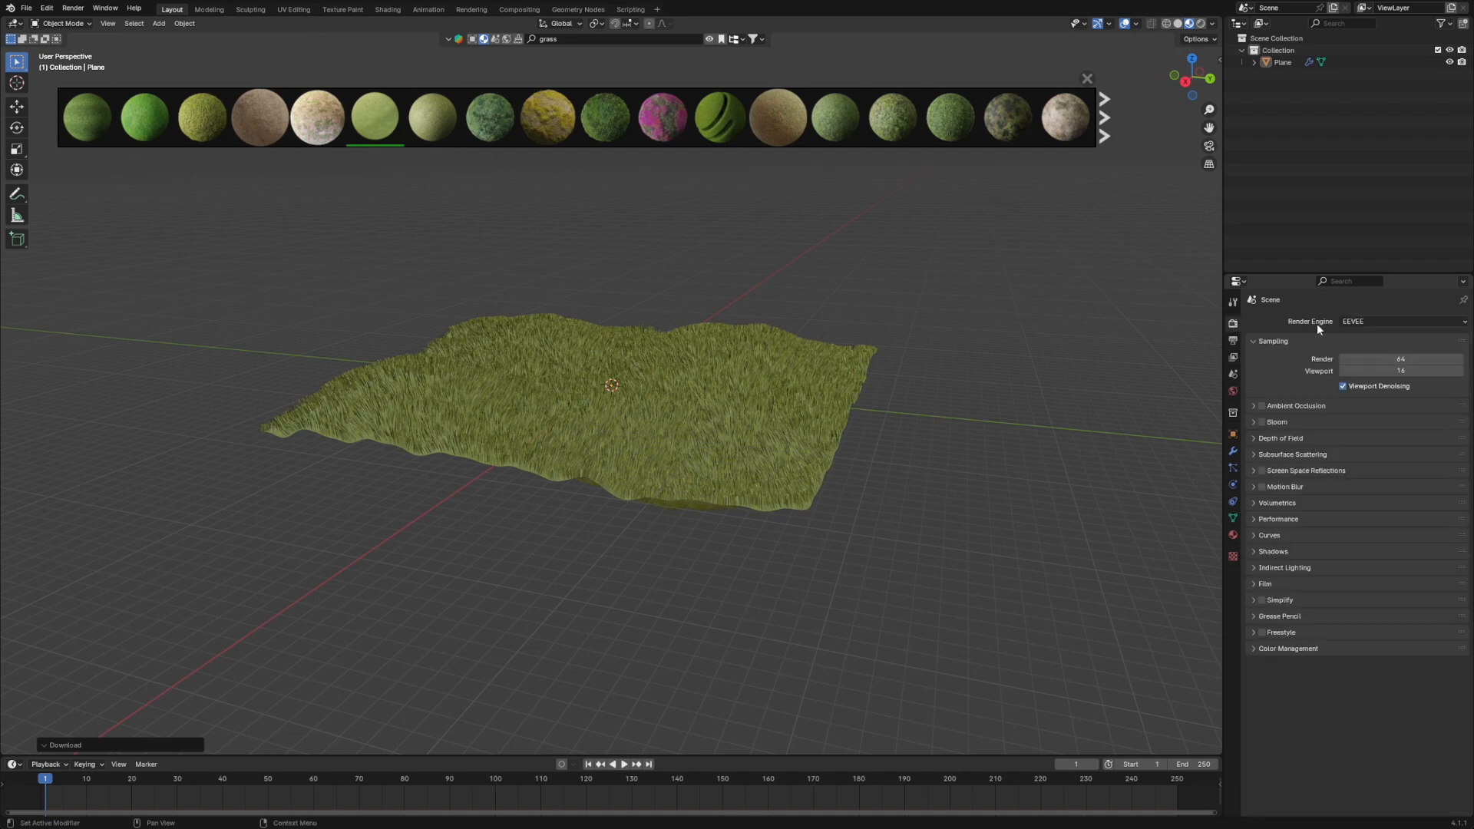
{"action": "left_click", "coordinate": [1374, 322]}
{"action": "left_click", "coordinate": [1350, 362]}
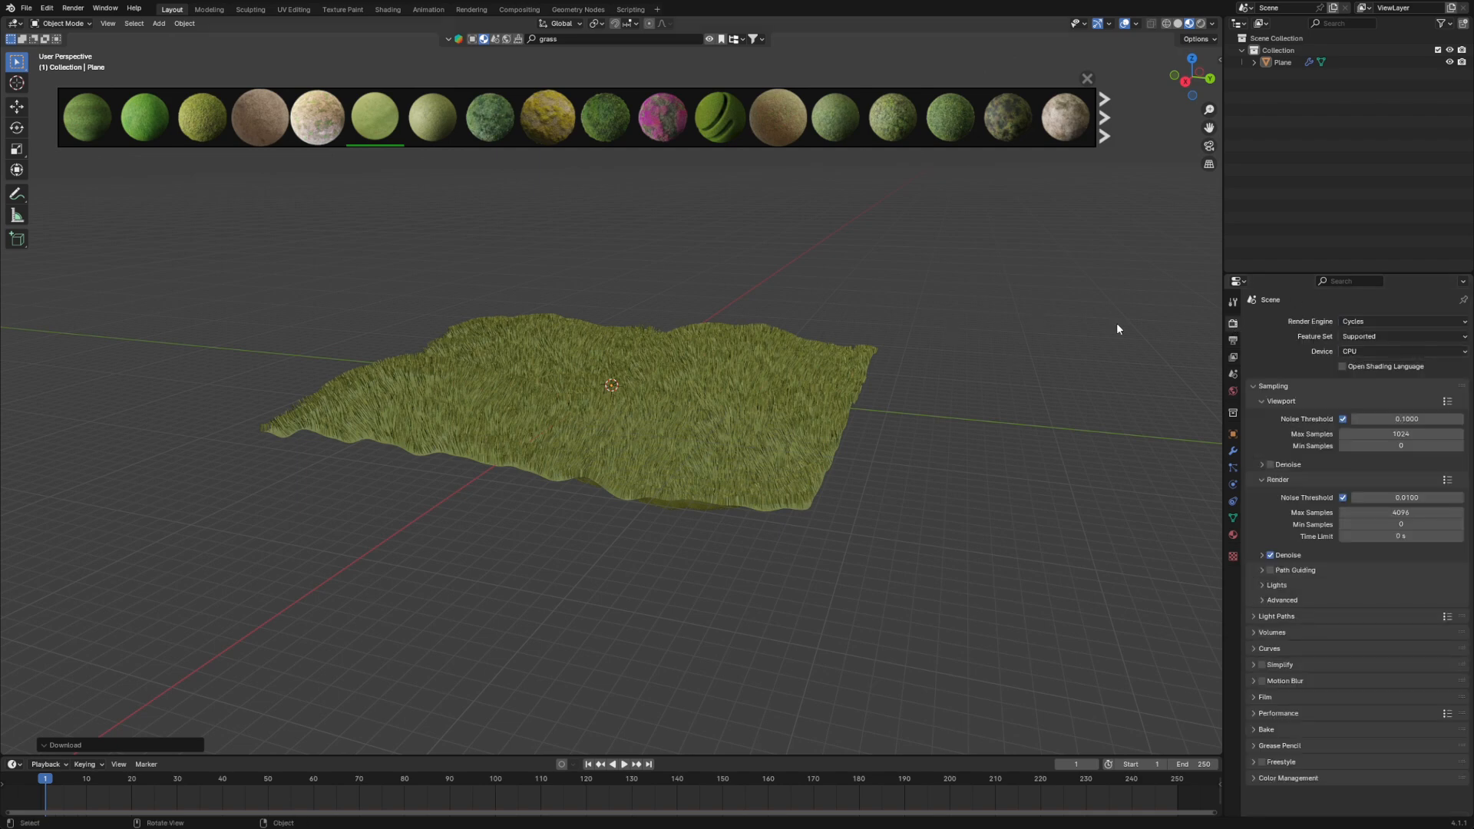
- Set the viewport samples to 100, disable the viewport noise threshold and enable viewport denoising
{"action": "left_click", "coordinate": [1409, 436]}
{"action": "type", "text": "1"}
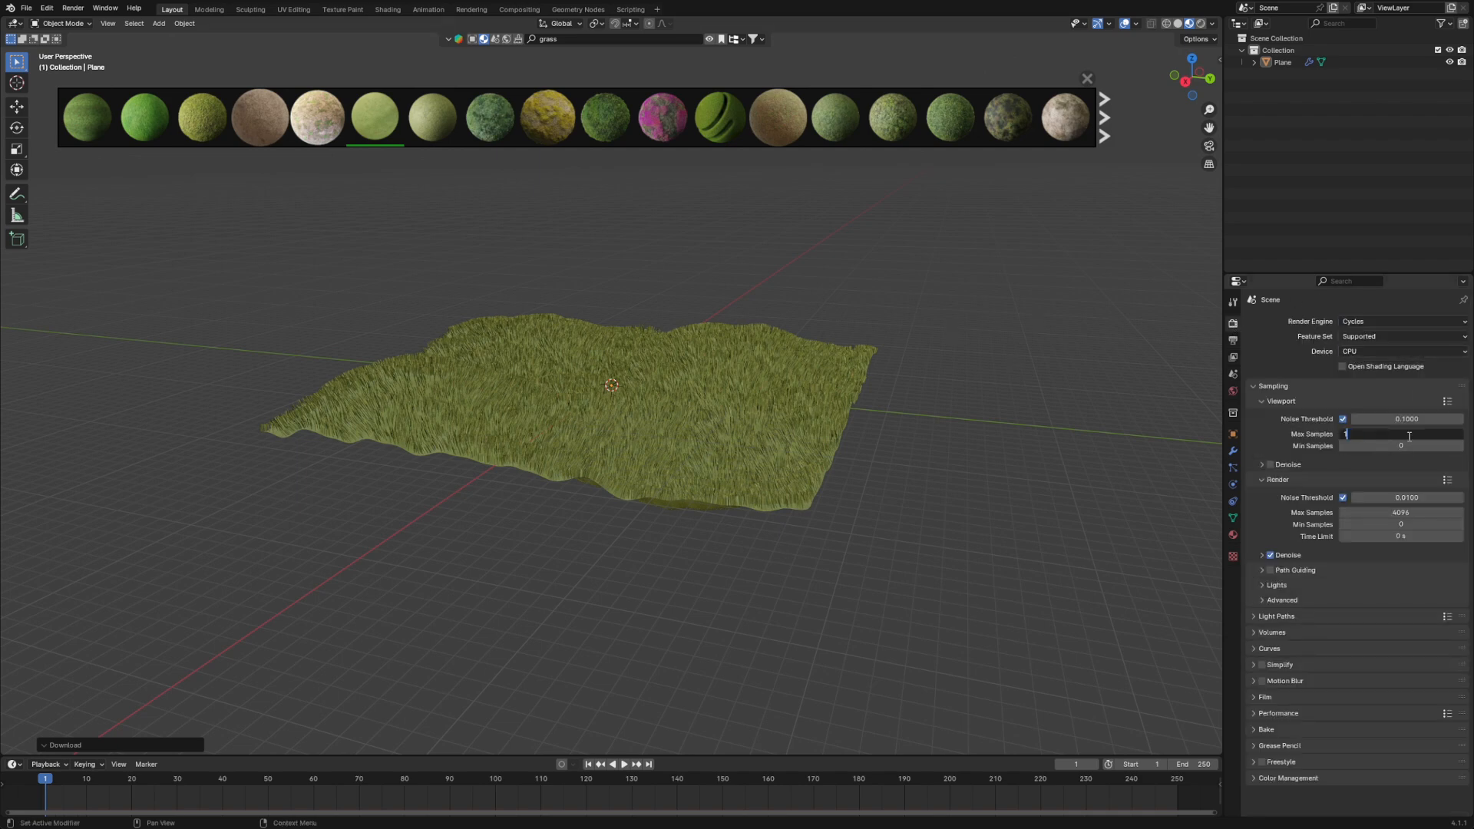
{"action": "type", "text": "00"}
{"action": "key", "text": "Return"}
{"action": "left_click", "coordinate": [1344, 420]}
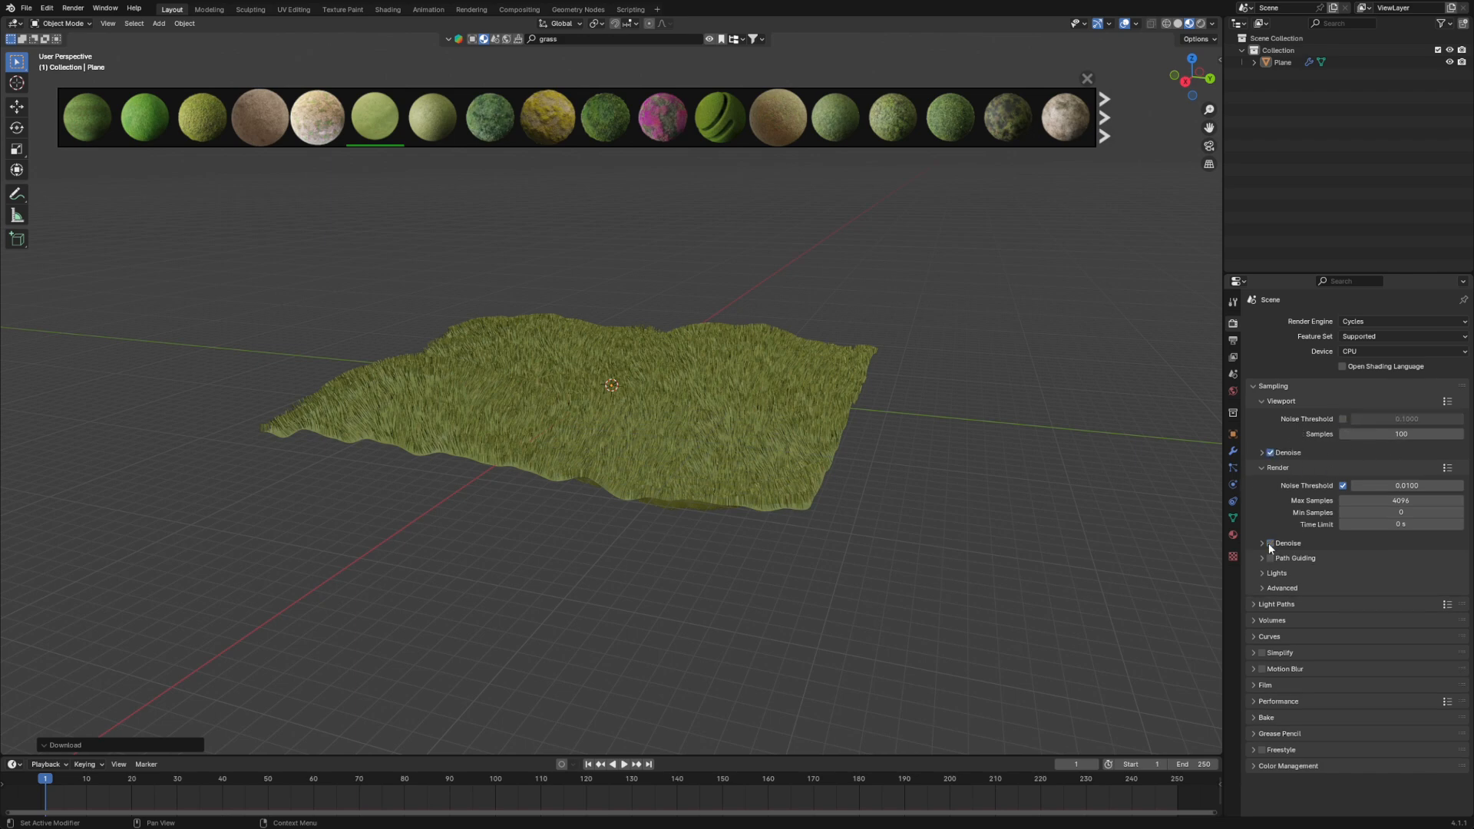
- Disable the render noise threshold, set the render samples to 300 and show the terrain in Rendered shading
{"action": "left_click", "coordinate": [1343, 486]}
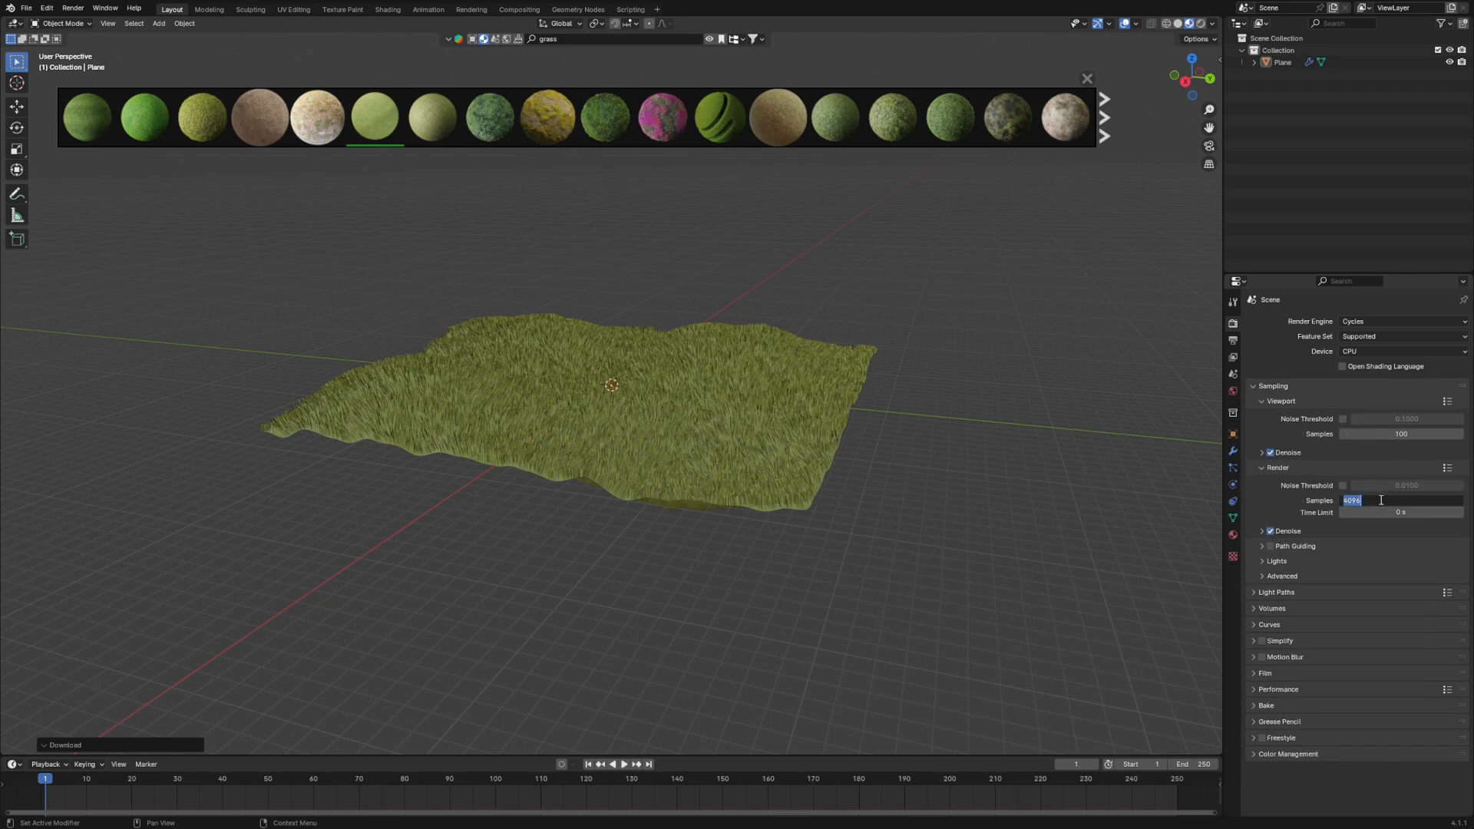
{"action": "key", "text": "Return"}
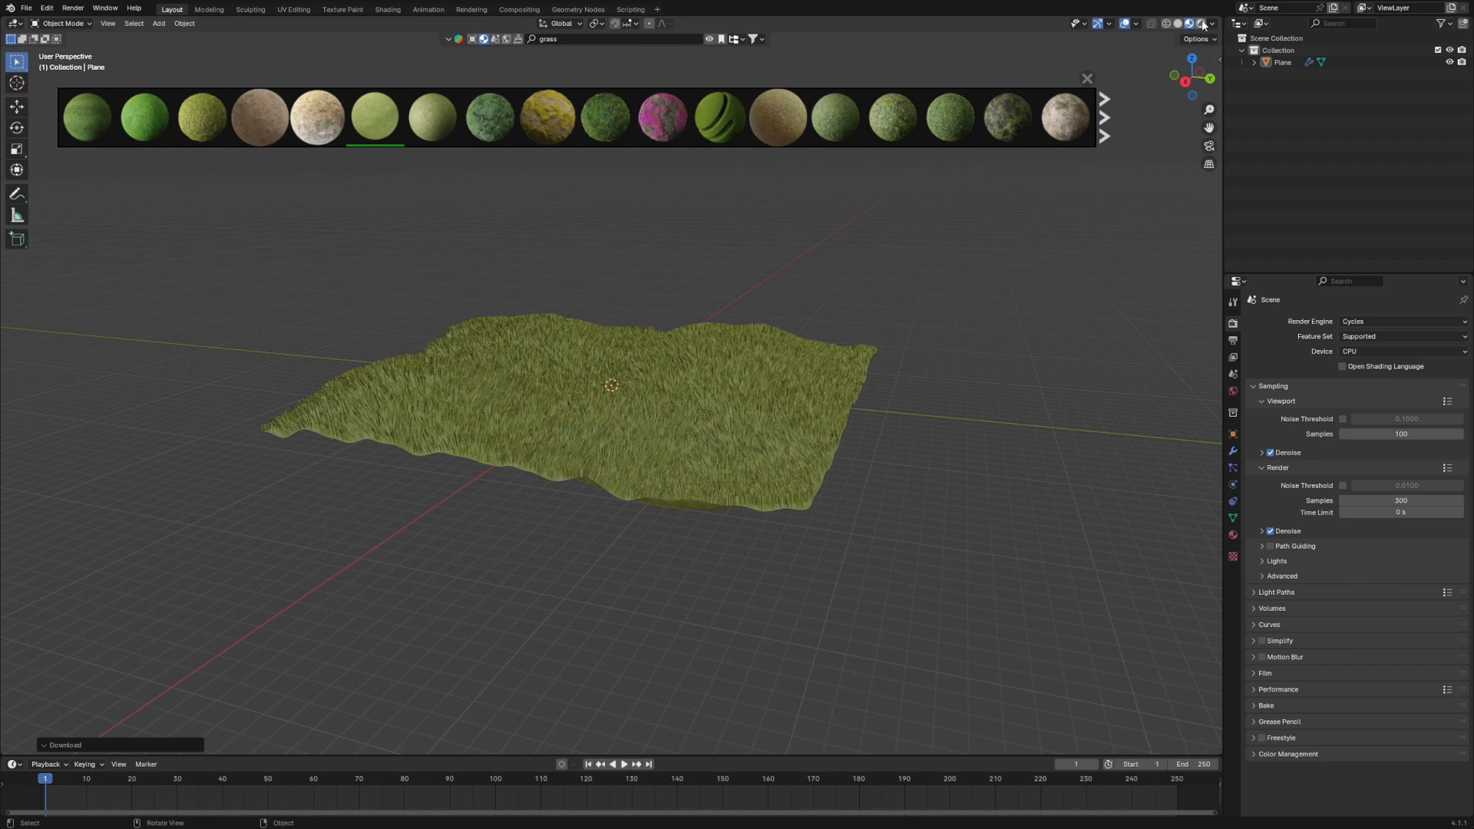
{"action": "left_click", "coordinate": [1201, 23]}
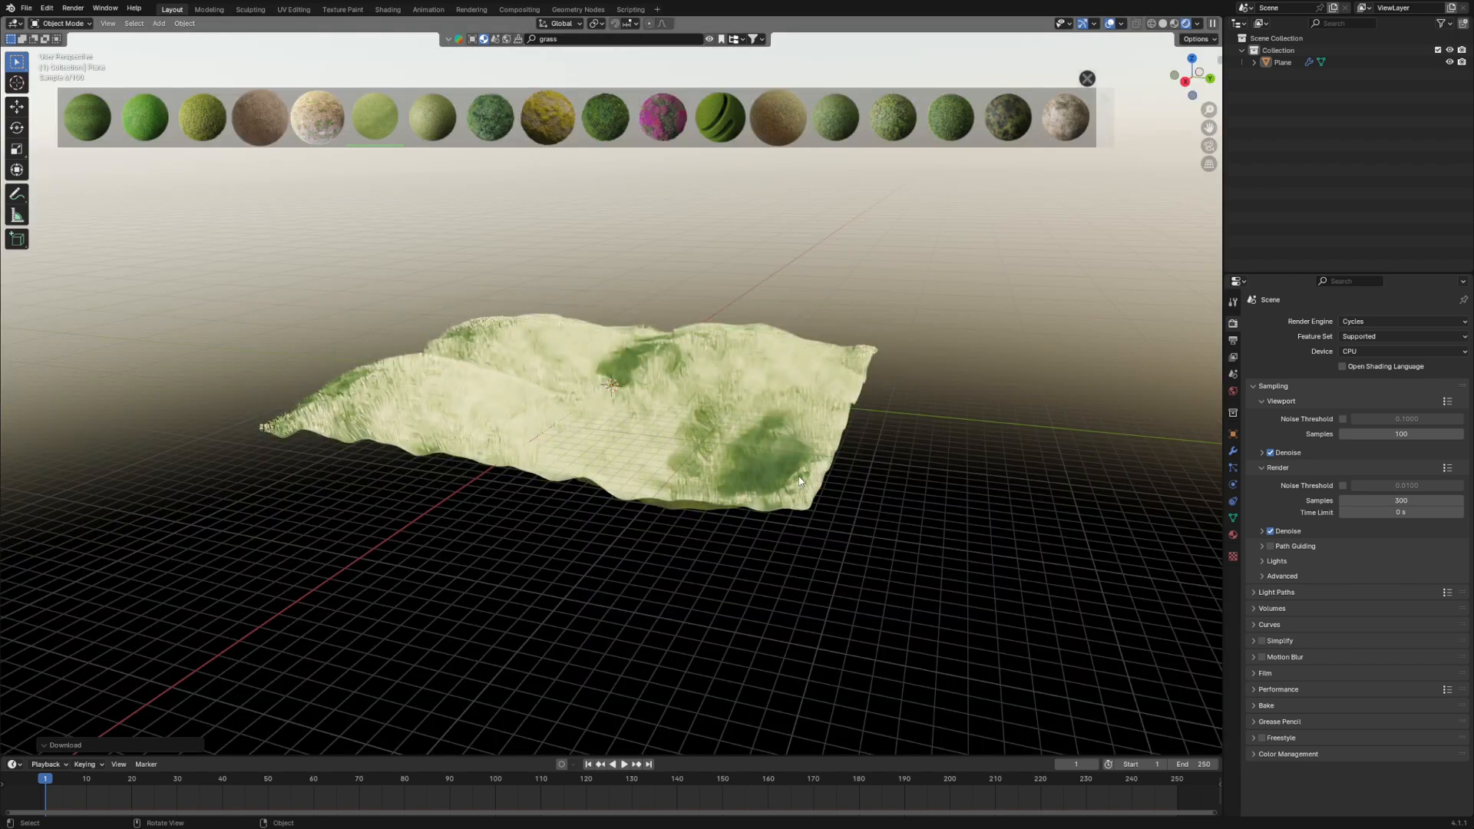
- Set the Cycles render device to GPU Compute
{"action": "scroll", "coordinate": [799, 481], "scroll_direction": "up", "scroll_amount": 5}
{"action": "scroll", "coordinate": [814, 457], "scroll_direction": "down", "scroll_amount": 6}
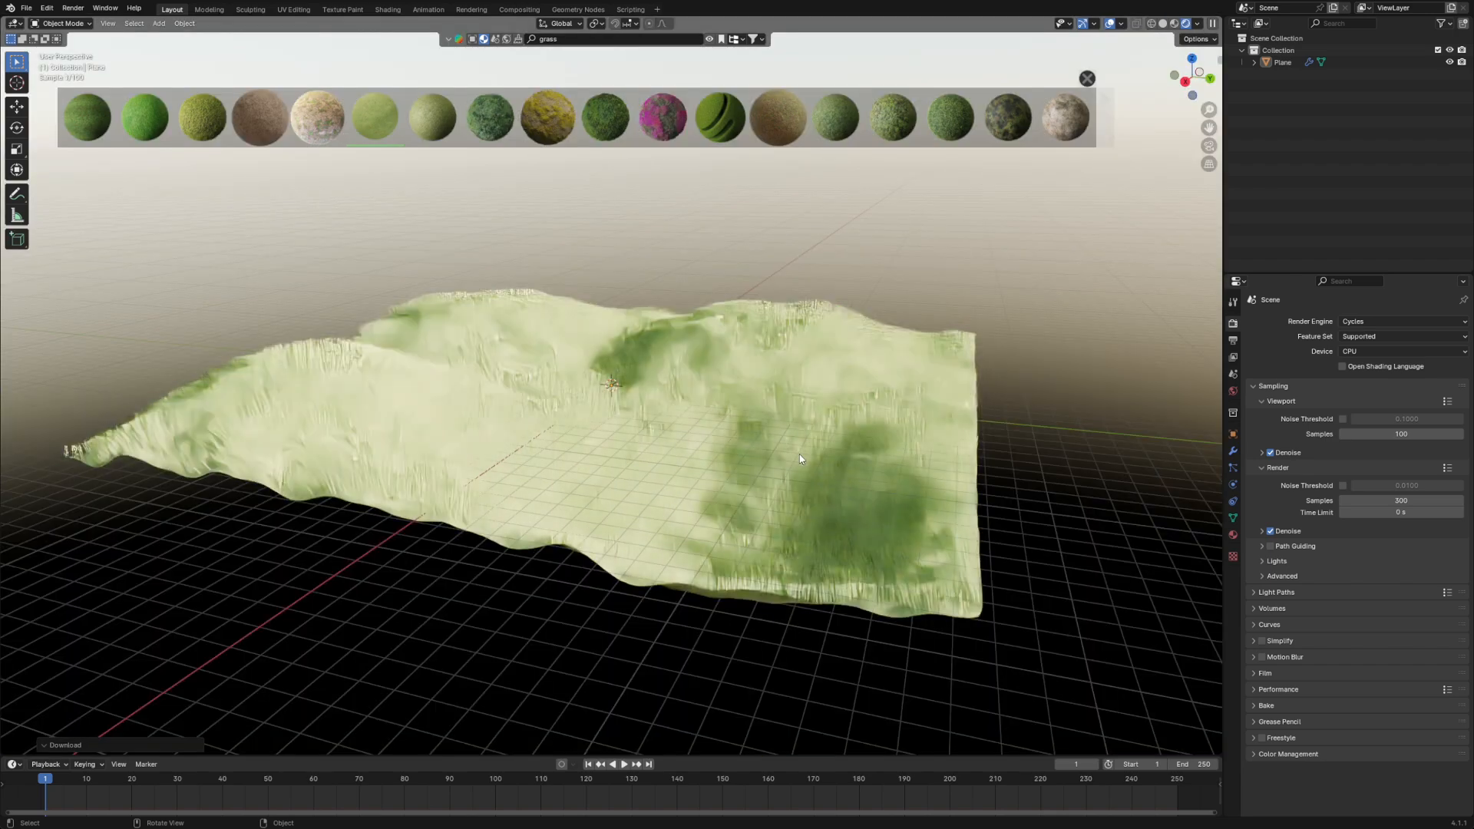
{"action": "left_click", "coordinate": [1373, 352]}
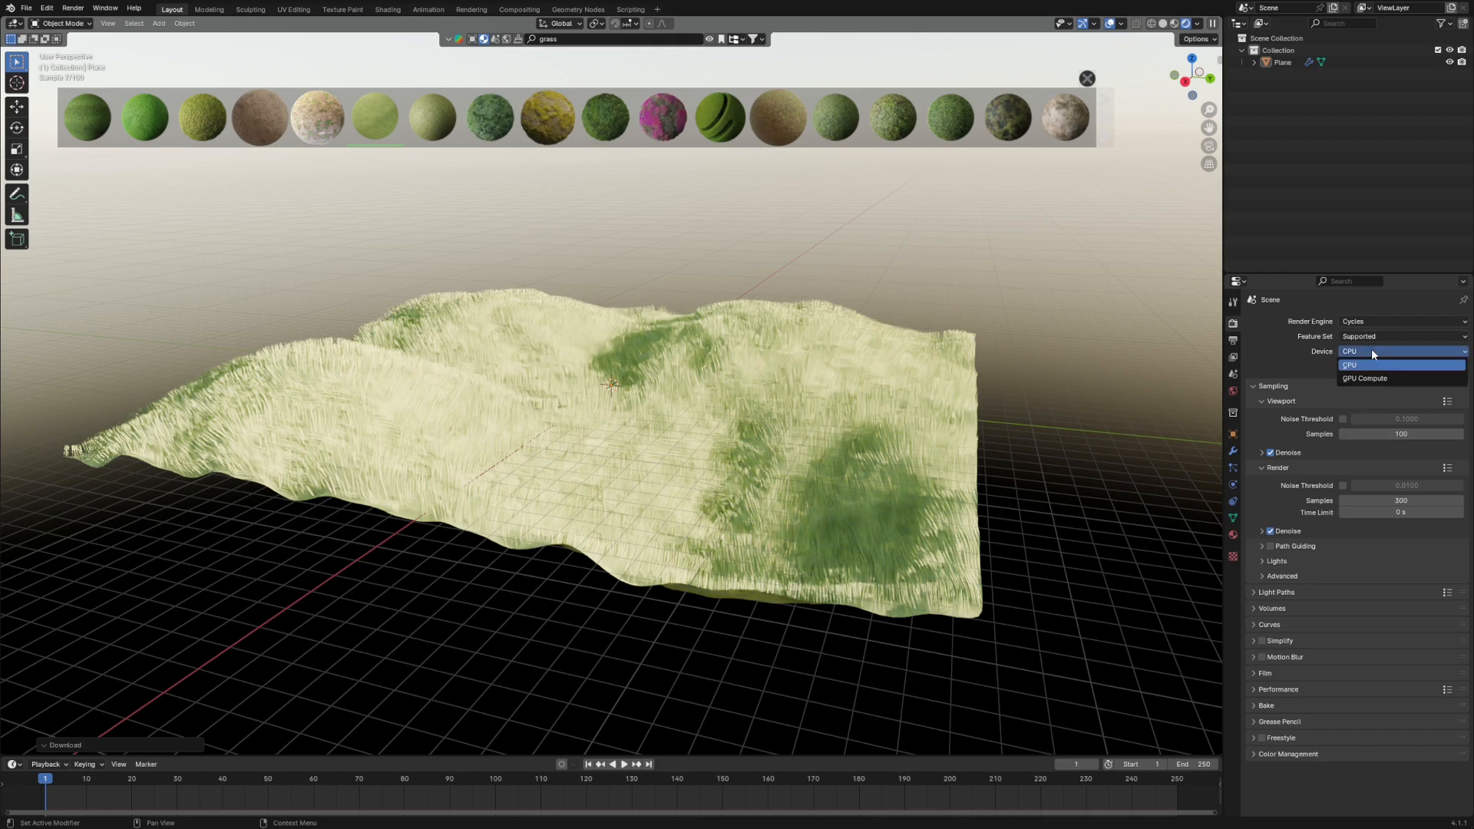
{"action": "left_click", "coordinate": [1362, 378]}
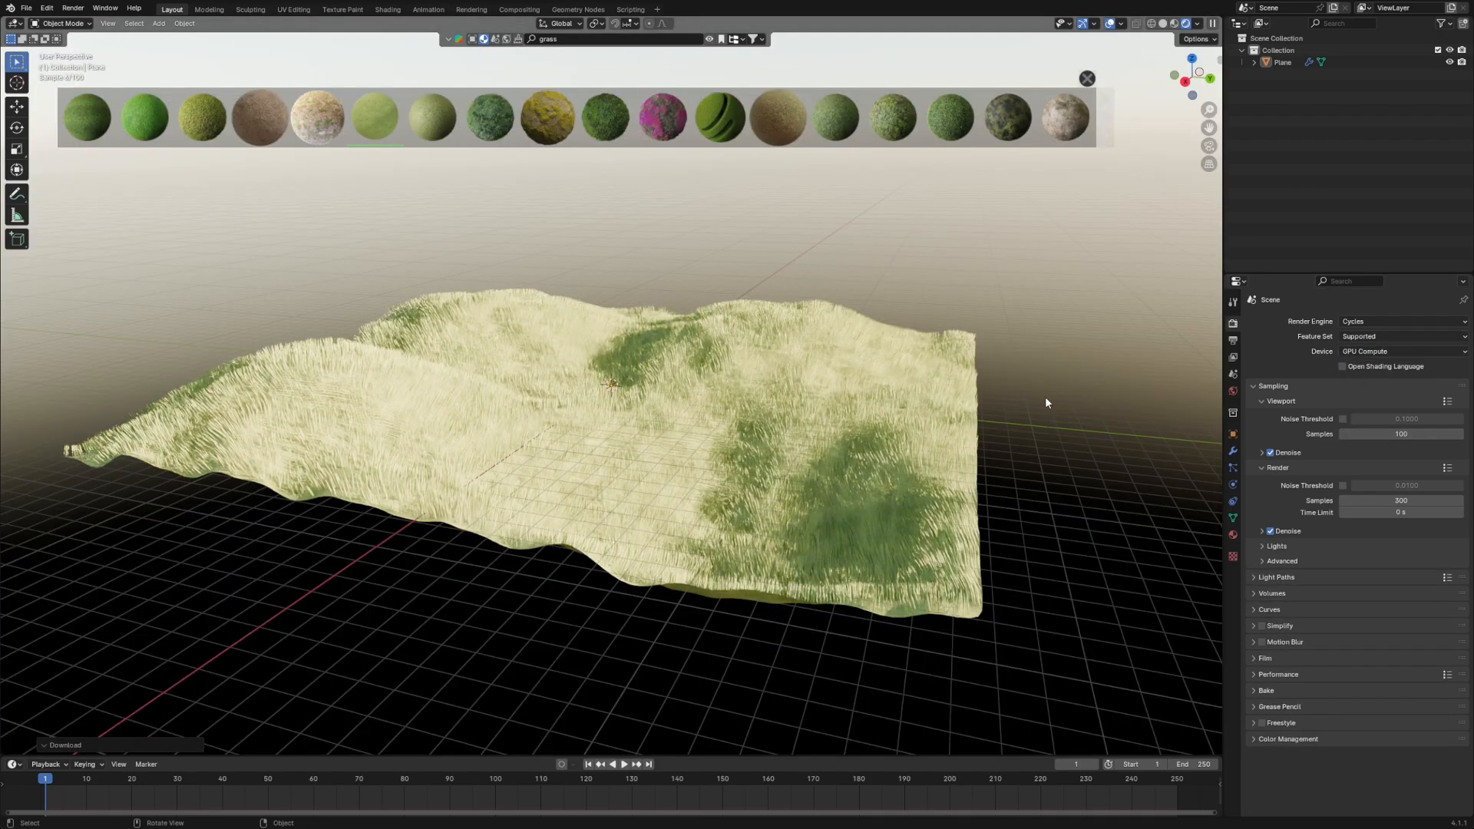
- Examine the rendered grass on the terrain up close and from several angles
{"action": "scroll", "coordinate": [890, 459], "scroll_direction": "up", "scroll_amount": 2}
{"action": "scroll", "coordinate": [906, 459], "scroll_direction": "up", "scroll_amount": 2}
{"action": "middle_click_drag", "start_coordinate": [923, 463], "coordinate": [833, 453]}
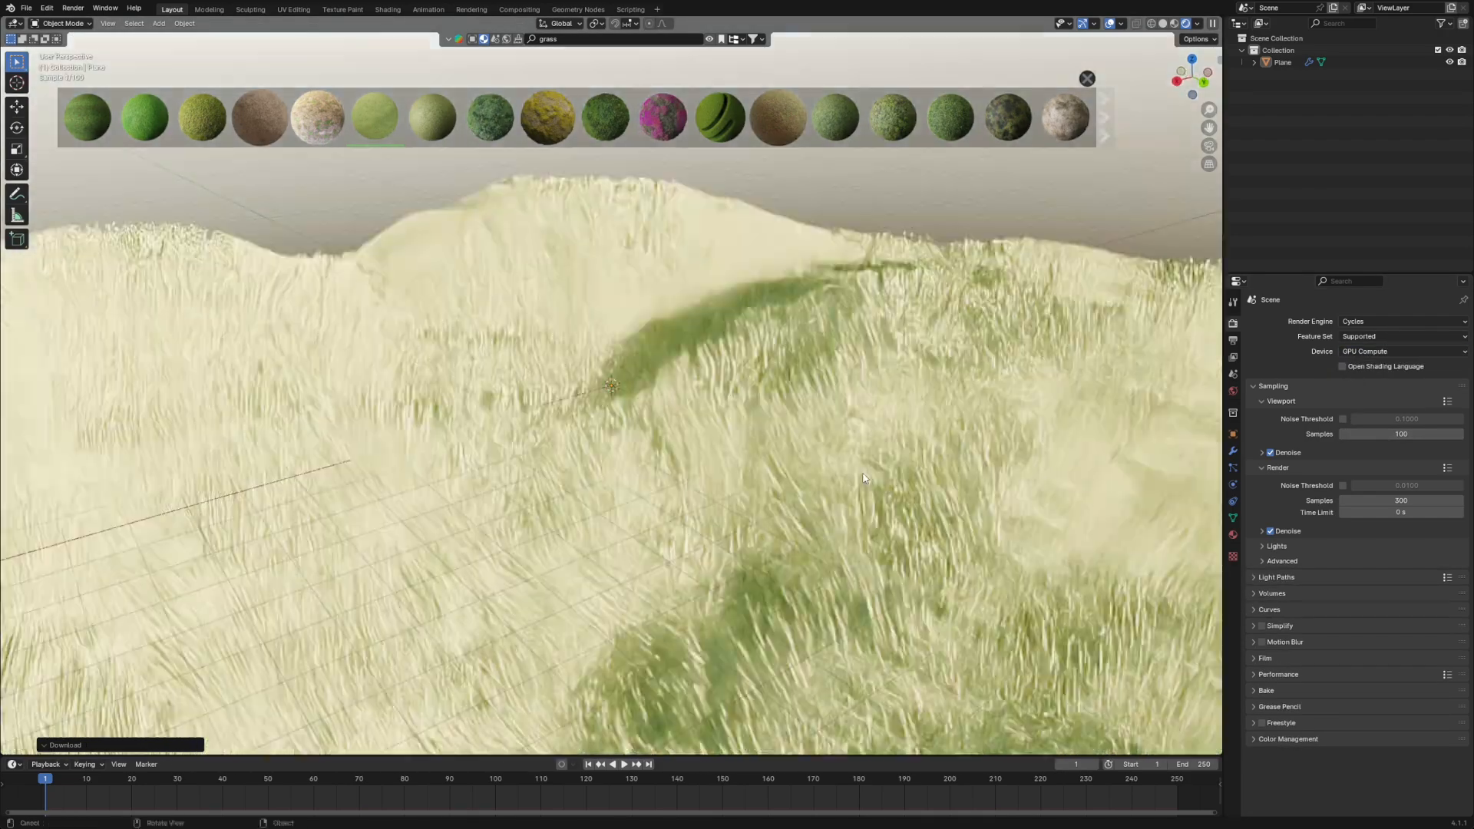
{"action": "scroll", "coordinate": [833, 452], "scroll_direction": "down", "scroll_amount": 2}
{"action": "scroll", "coordinate": [704, 473], "scroll_direction": "down", "scroll_amount": 3}
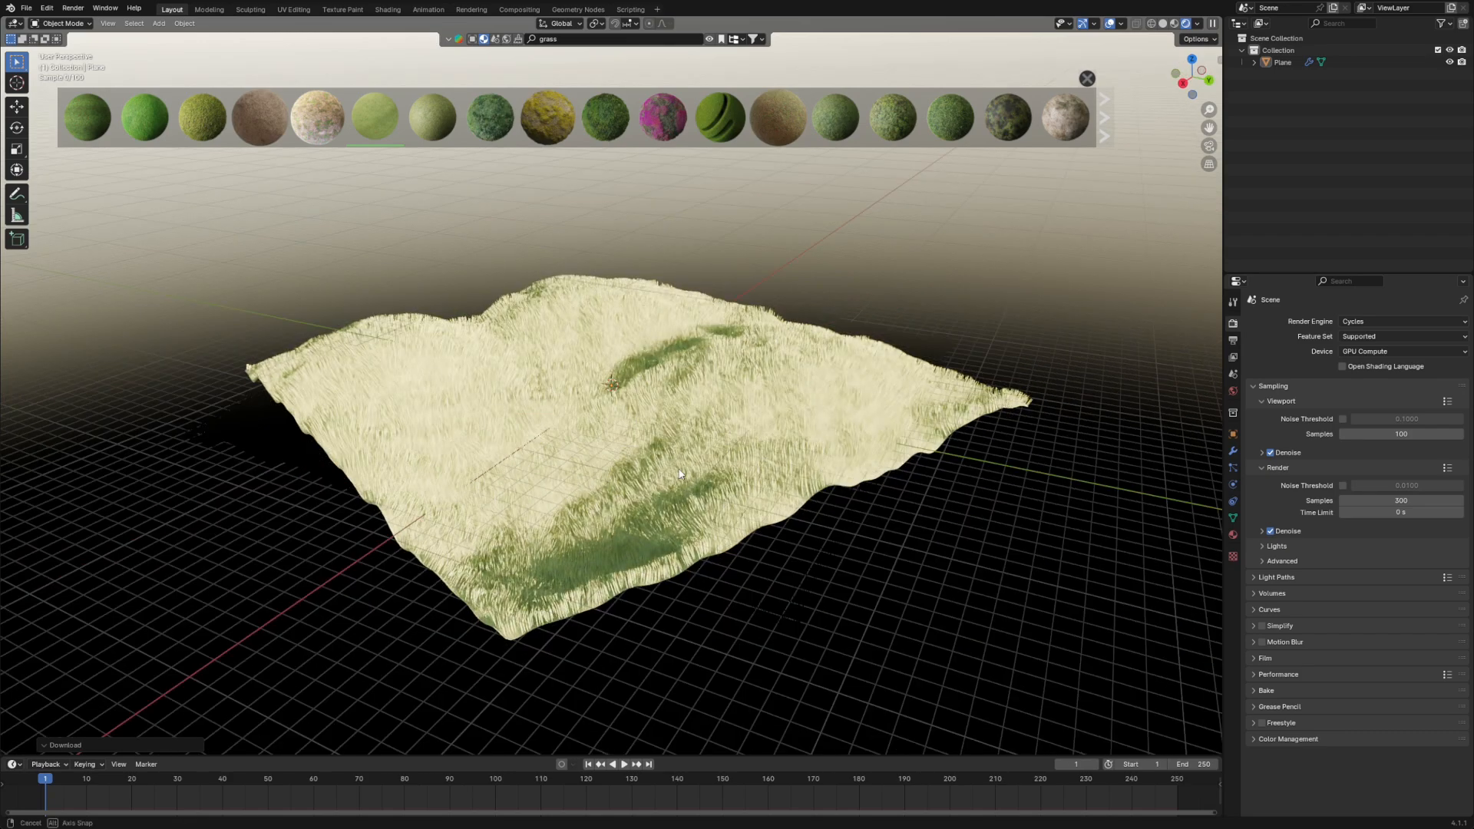
{"action": "middle_click_drag", "start_coordinate": [703, 473], "coordinate": [623, 456]}
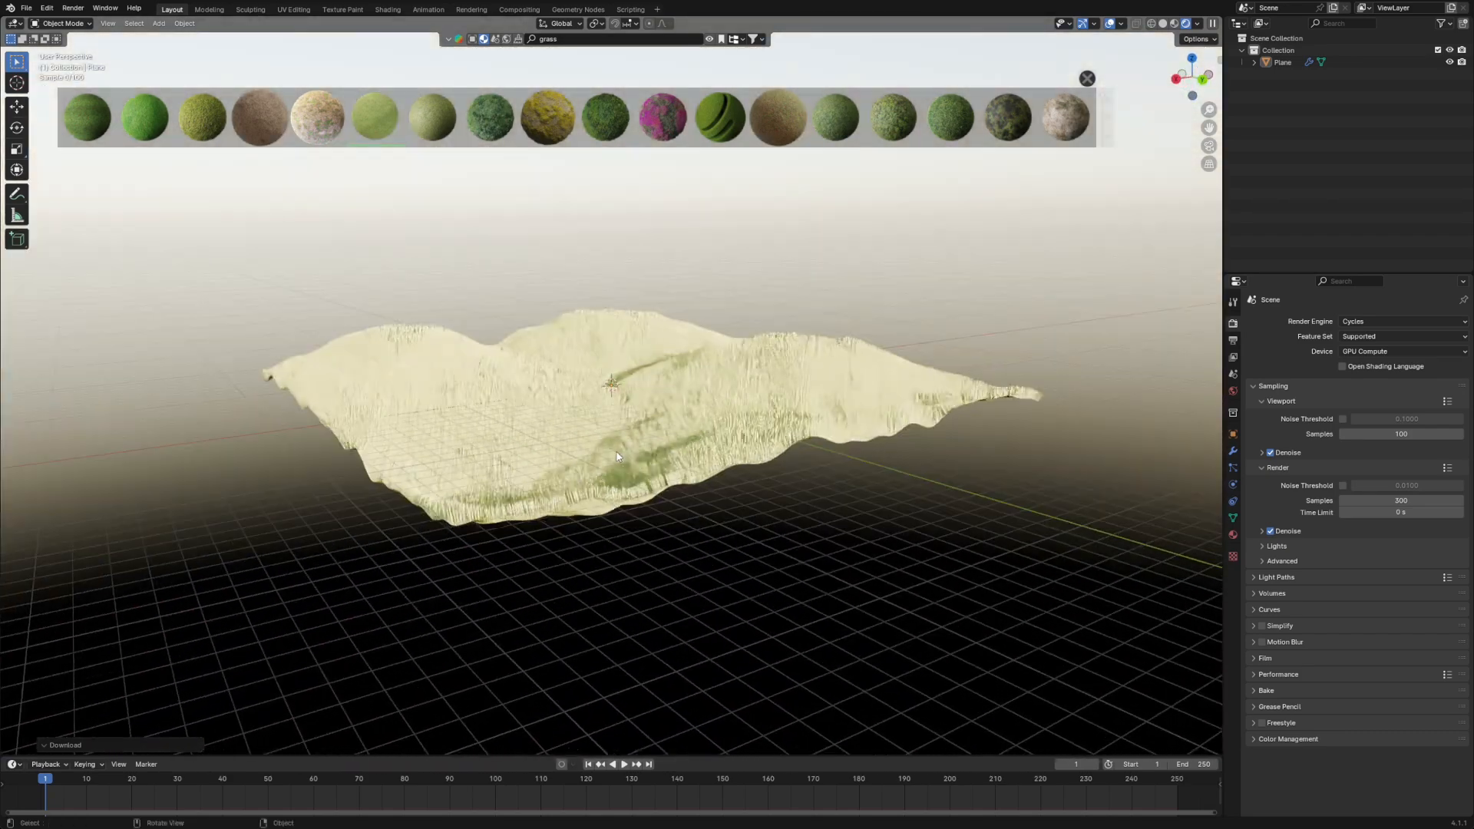
{"action": "scroll", "coordinate": [623, 456], "scroll_direction": "up", "scroll_amount": 2}
{"action": "scroll", "coordinate": [622, 457], "scroll_direction": "up", "scroll_amount": 2}
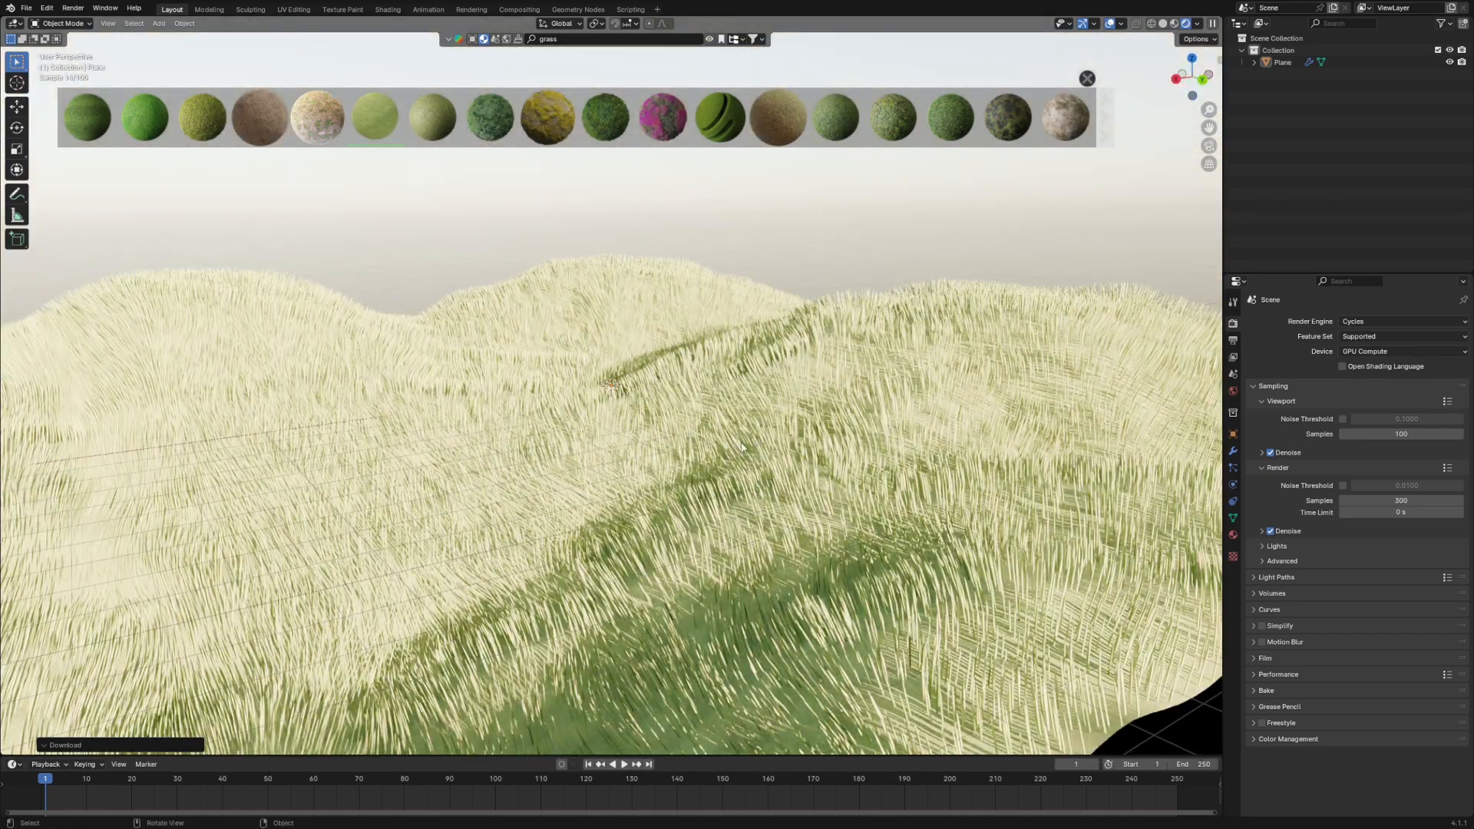
{"action": "scroll", "coordinate": [649, 492], "scroll_direction": "down", "scroll_amount": 1}
{"action": "scroll", "coordinate": [649, 492], "scroll_direction": "down", "scroll_amount": 2}
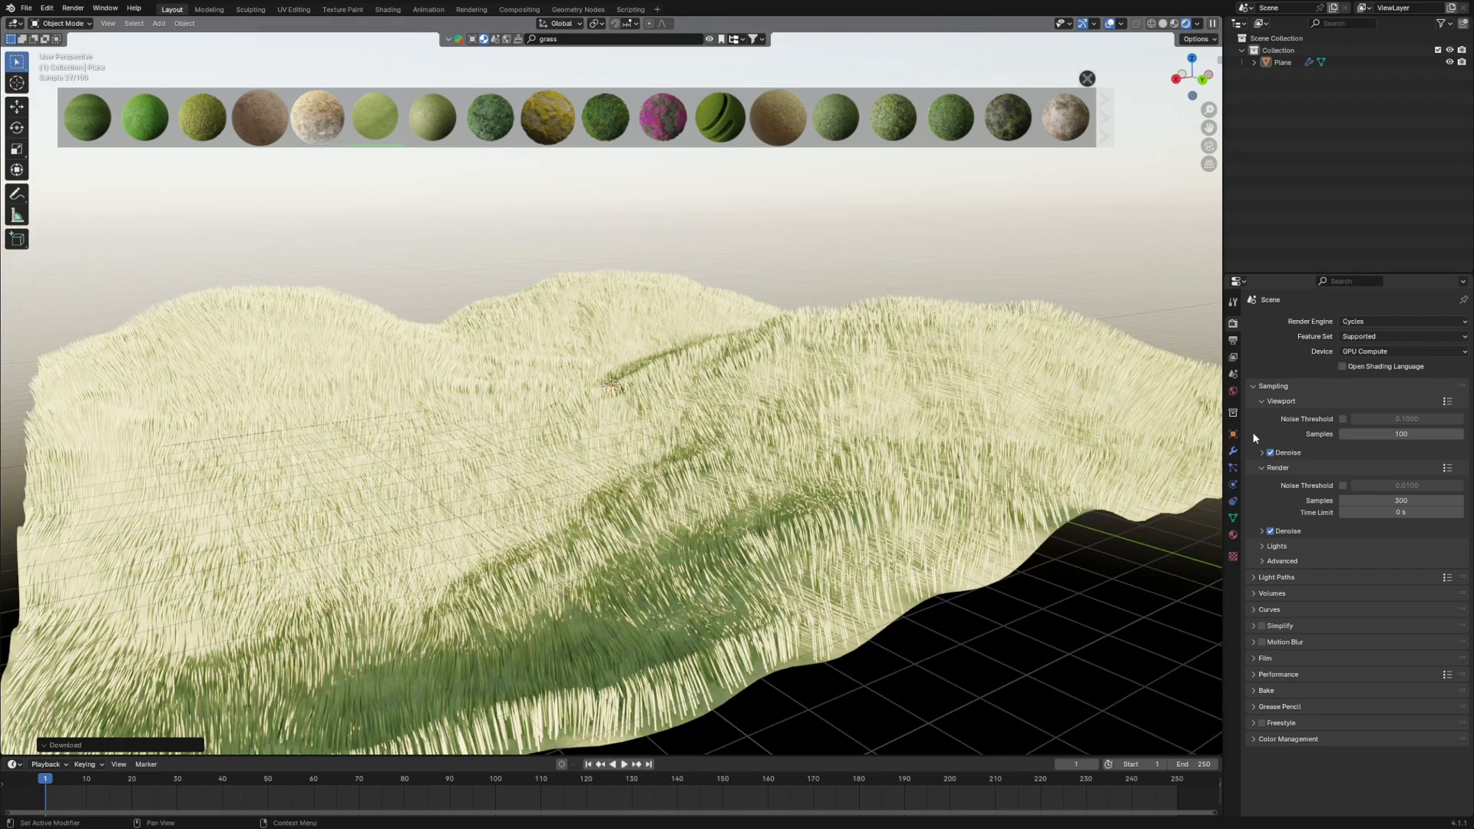
- Set the sky texture's sun intensity to 0.5 and its sun elevation to 13°
{"action": "left_click", "coordinate": [1233, 391]}
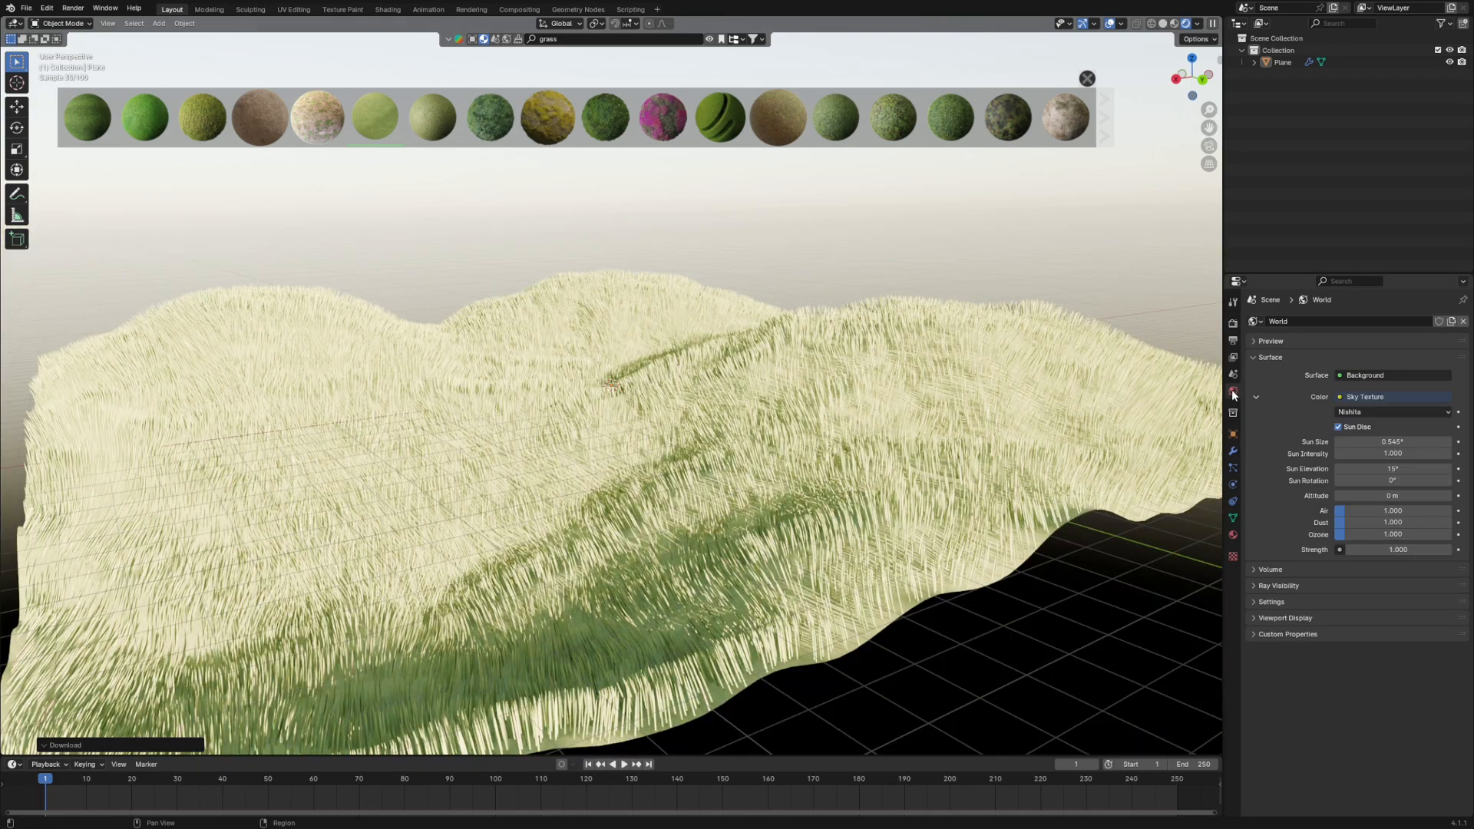
{"action": "left_click", "coordinate": [1396, 454]}
{"action": "type", "text": "0.5"}
{"action": "key", "text": "Return"}
{"action": "left_click", "coordinate": [1401, 454]}
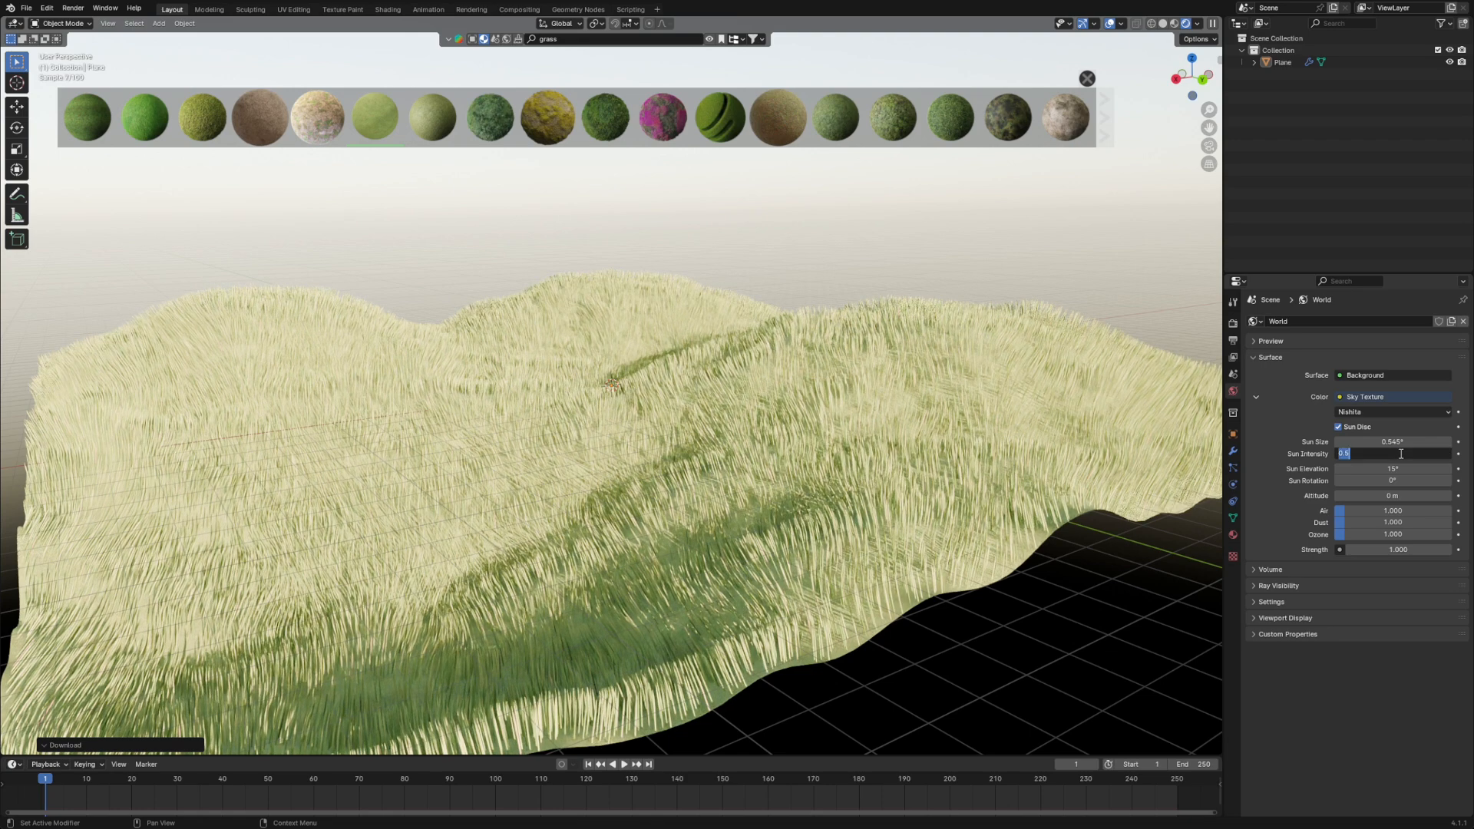
{"action": "key", "text": "Return"}
{"action": "left_click_drag", "start_coordinate": [1394, 468], "coordinate": [1376, 468]}
- Try the yellowish-green mossy material from the grass search results on the terrain
{"action": "middle_click_drag", "start_coordinate": [756, 474], "coordinate": [844, 503]}
{"action": "scroll", "coordinate": [817, 491], "scroll_direction": "down", "scroll_amount": 4}
{"action": "scroll", "coordinate": [800, 519], "scroll_direction": "up", "scroll_amount": 6}
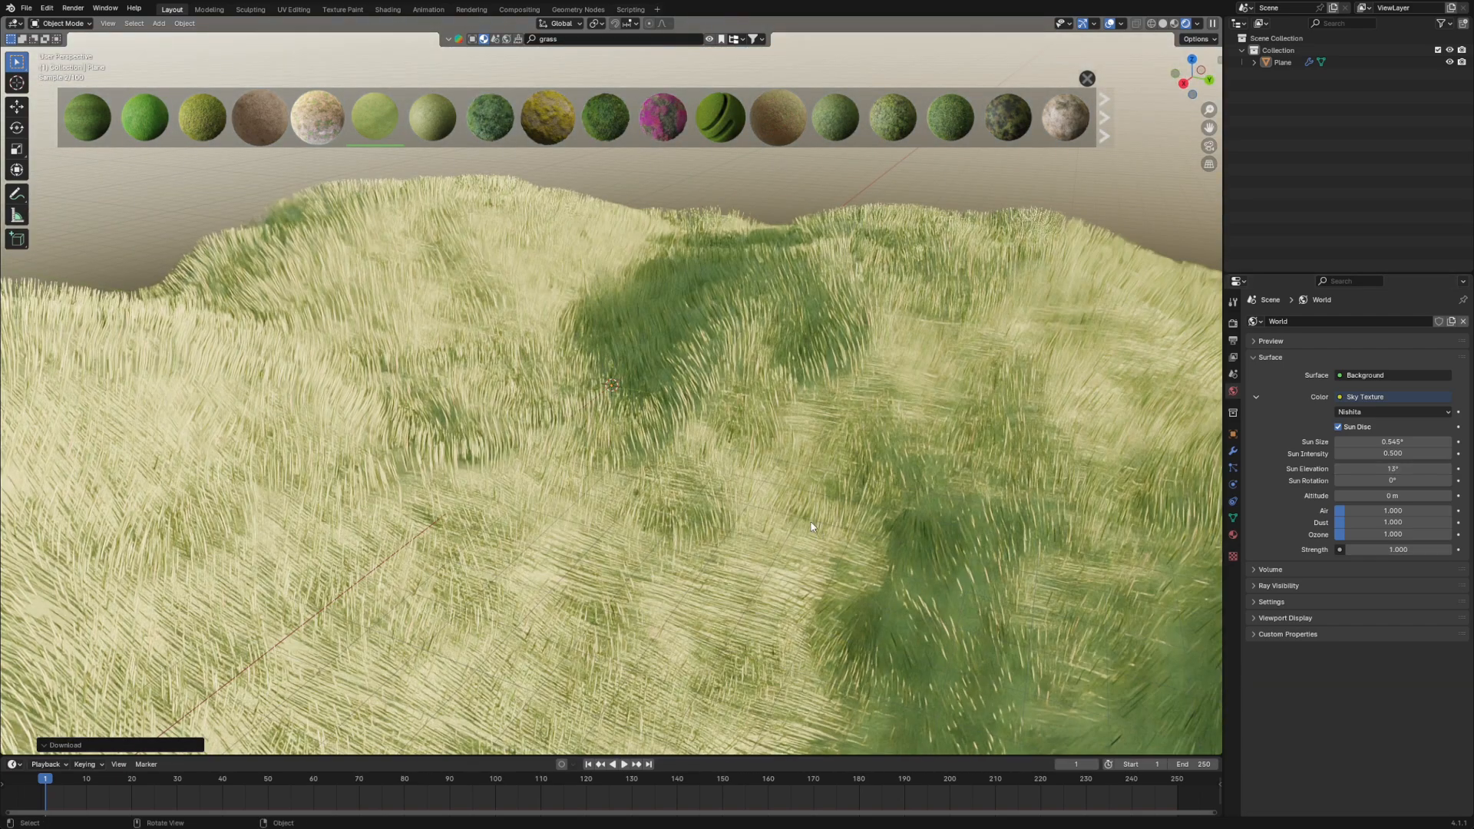
{"action": "scroll", "coordinate": [752, 527], "scroll_direction": "down", "scroll_amount": 4}
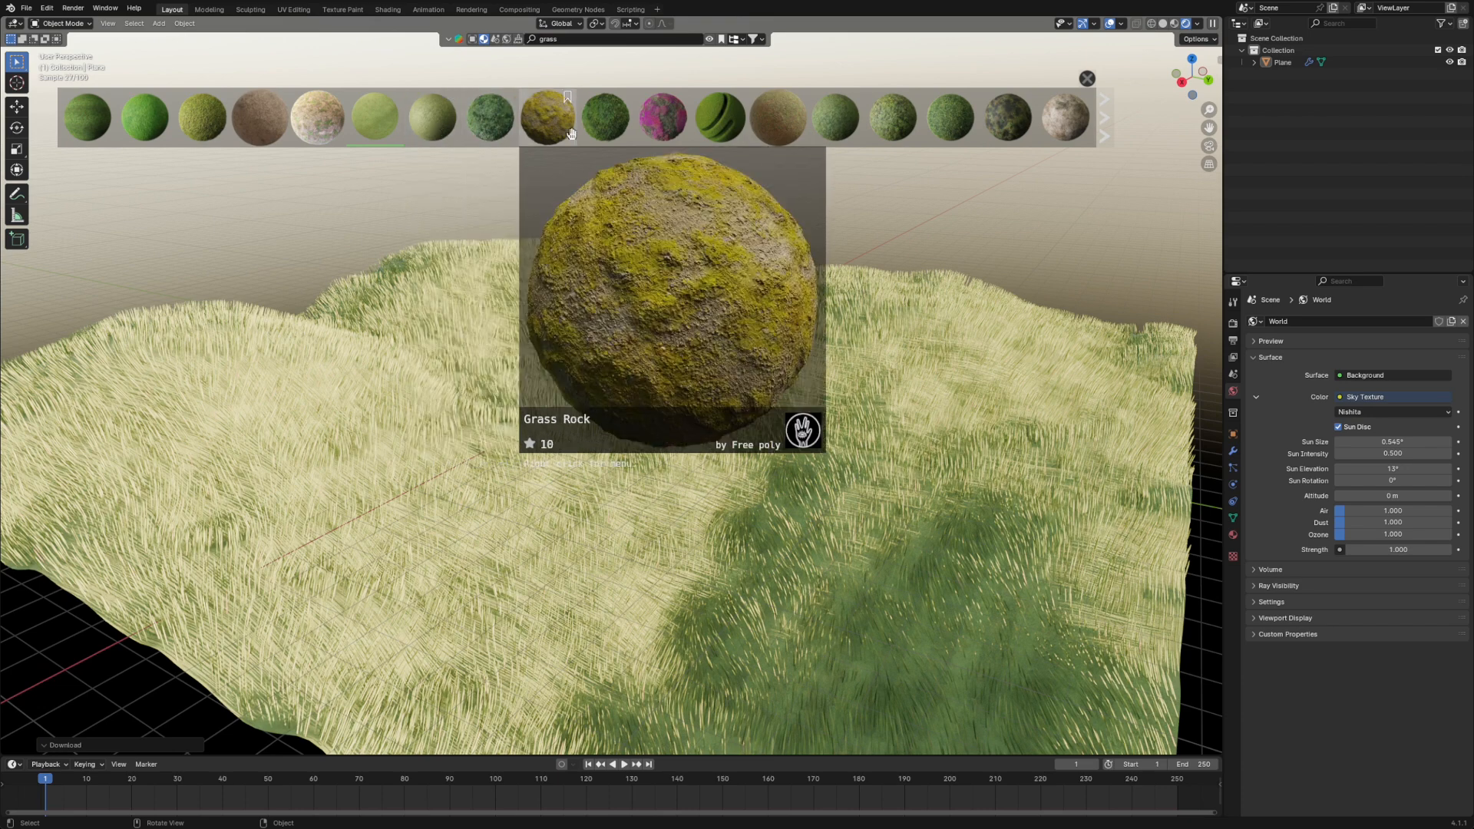
{"action": "mouse_move", "coordinate": [793, 117]}
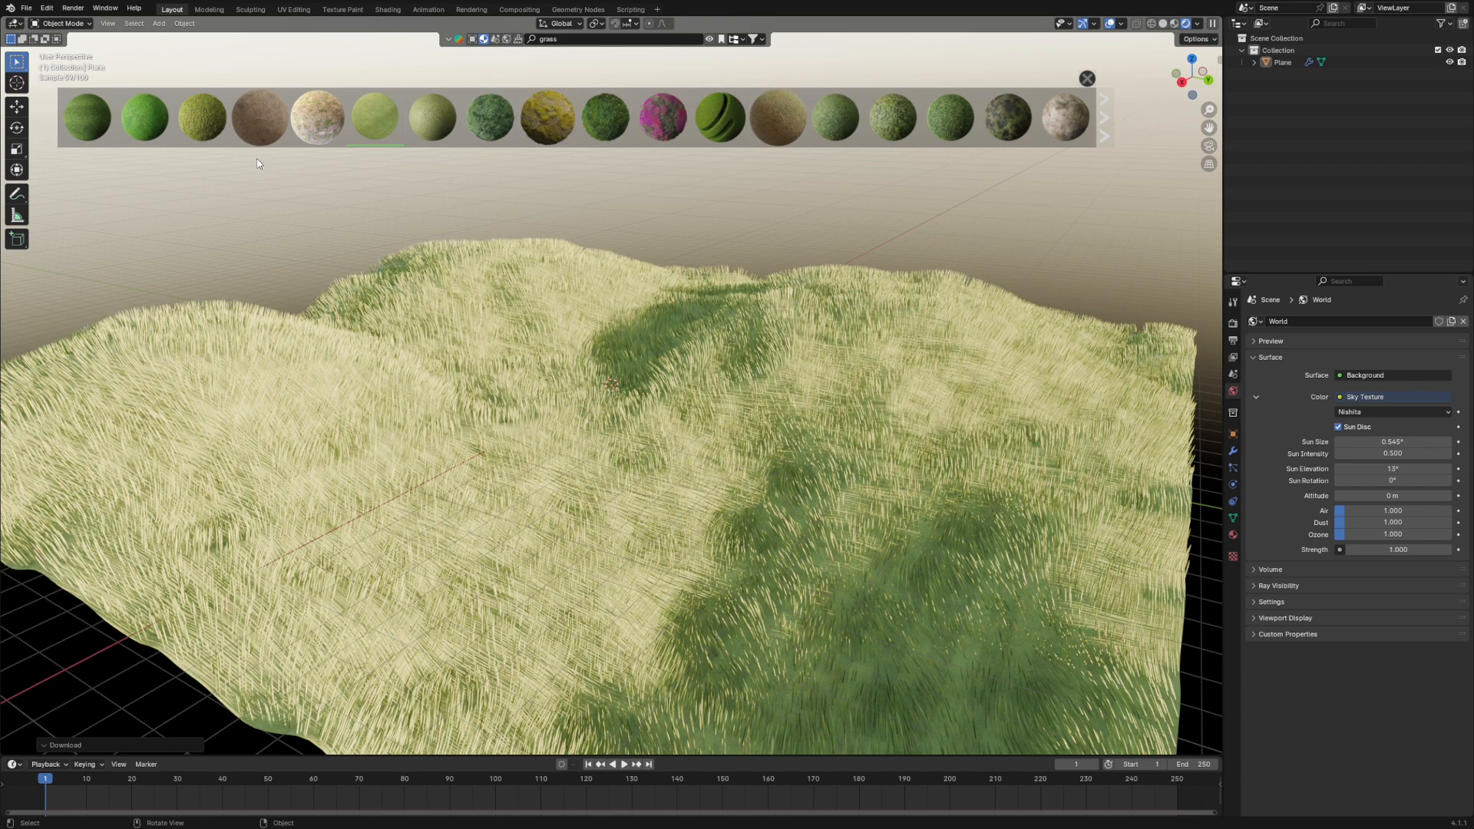
{"action": "left_click_drag", "start_coordinate": [204, 124], "coordinate": [589, 549]}
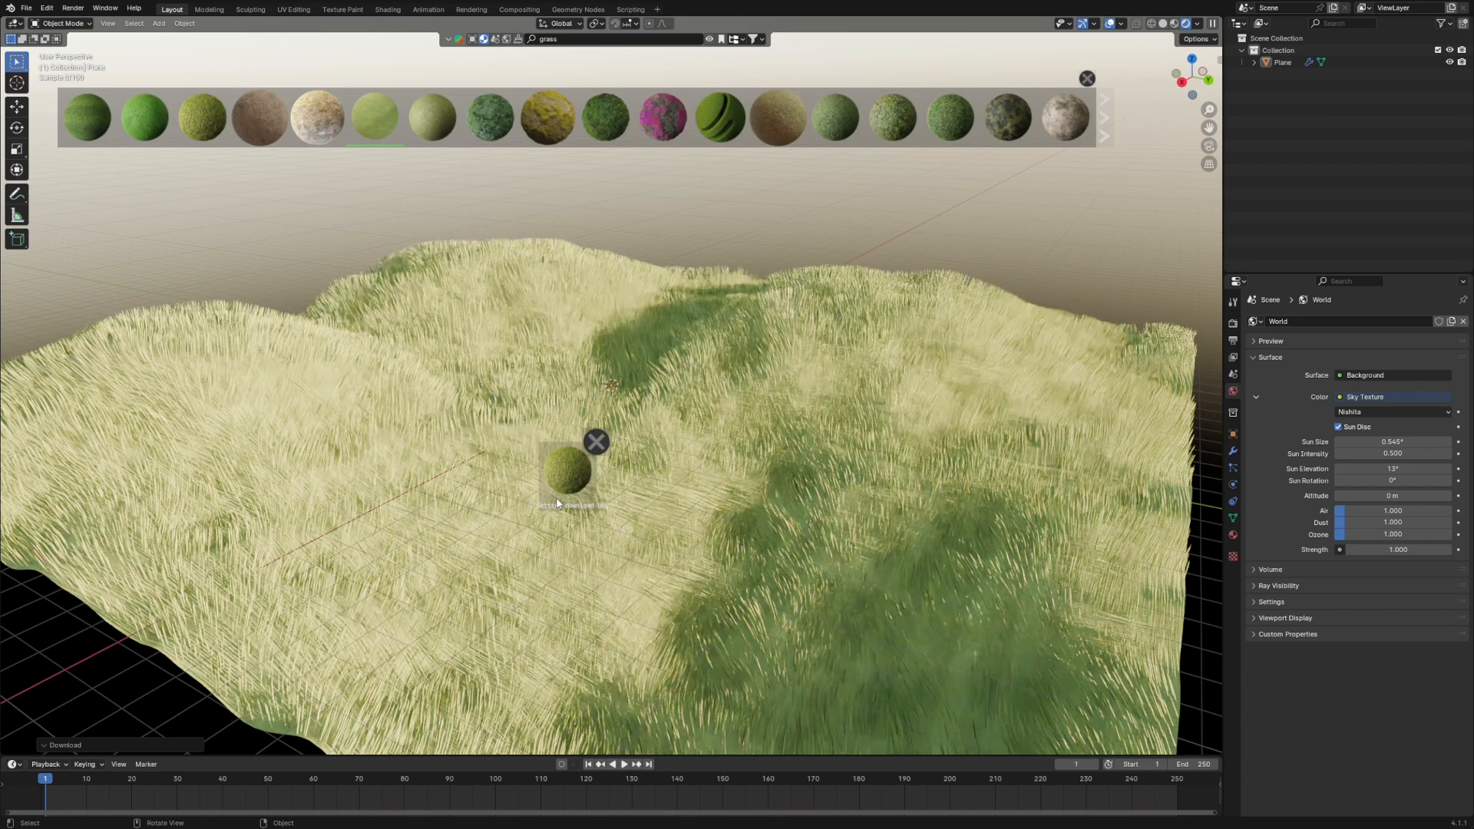
{"action": "mouse_move", "coordinate": [796, 513]}
{"action": "middle_mouse_down"}
{"action": "mouse_move", "coordinate": [588, 491]}
{"action": "mouse_move", "coordinate": [637, 519]}
{"action": "mouse_move", "coordinate": [838, 525]}
{"action": "mouse_move", "coordinate": [821, 499]}
{"action": "middle_mouse_up"}
- Apply the plain bright green grass material from the search results to the terrain
{"action": "left_click_drag", "start_coordinate": [146, 117], "coordinate": [606, 535]}
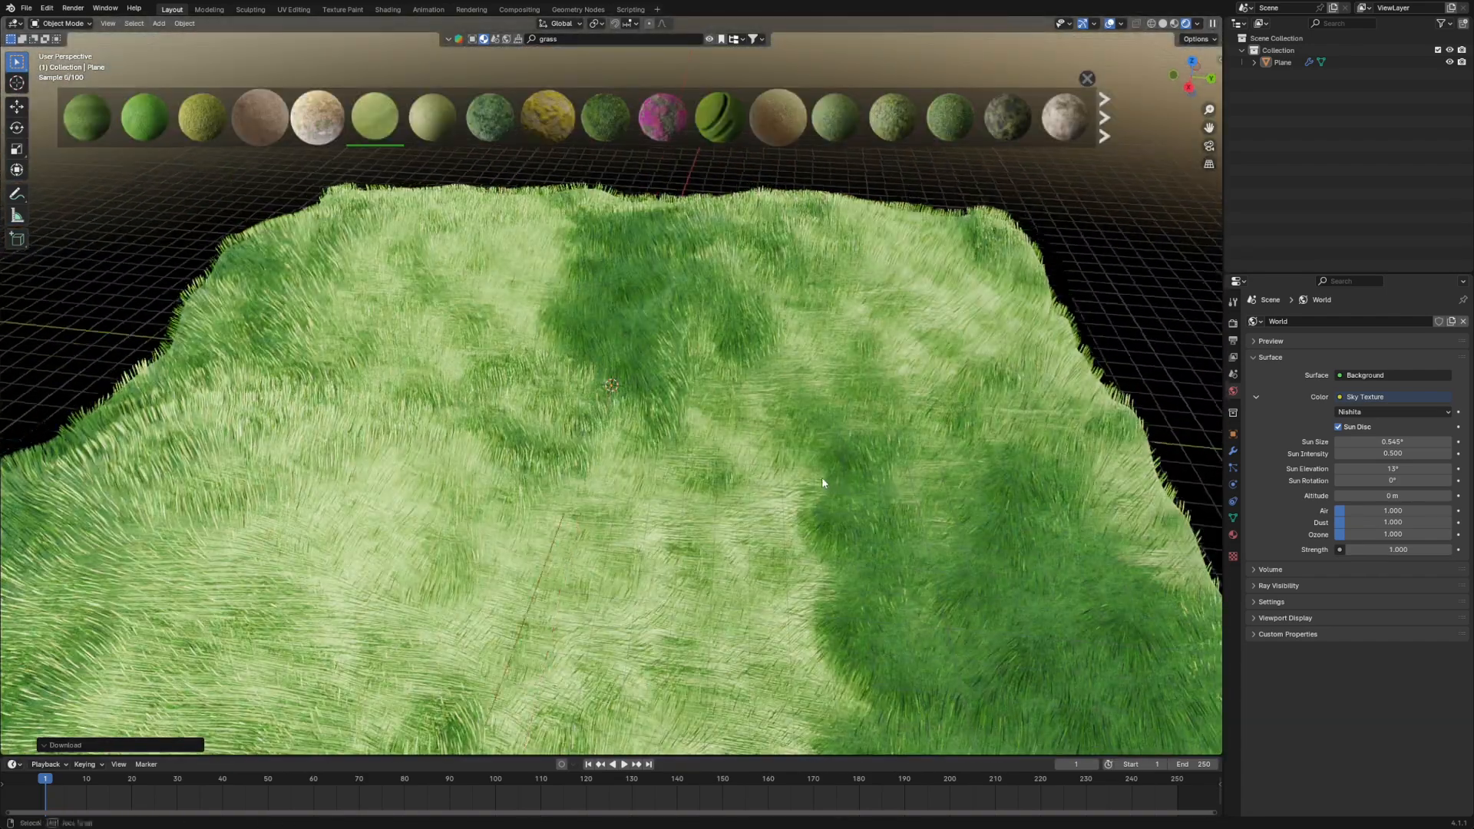
{"action": "middle_click_drag", "start_coordinate": [822, 477], "coordinate": [804, 476]}
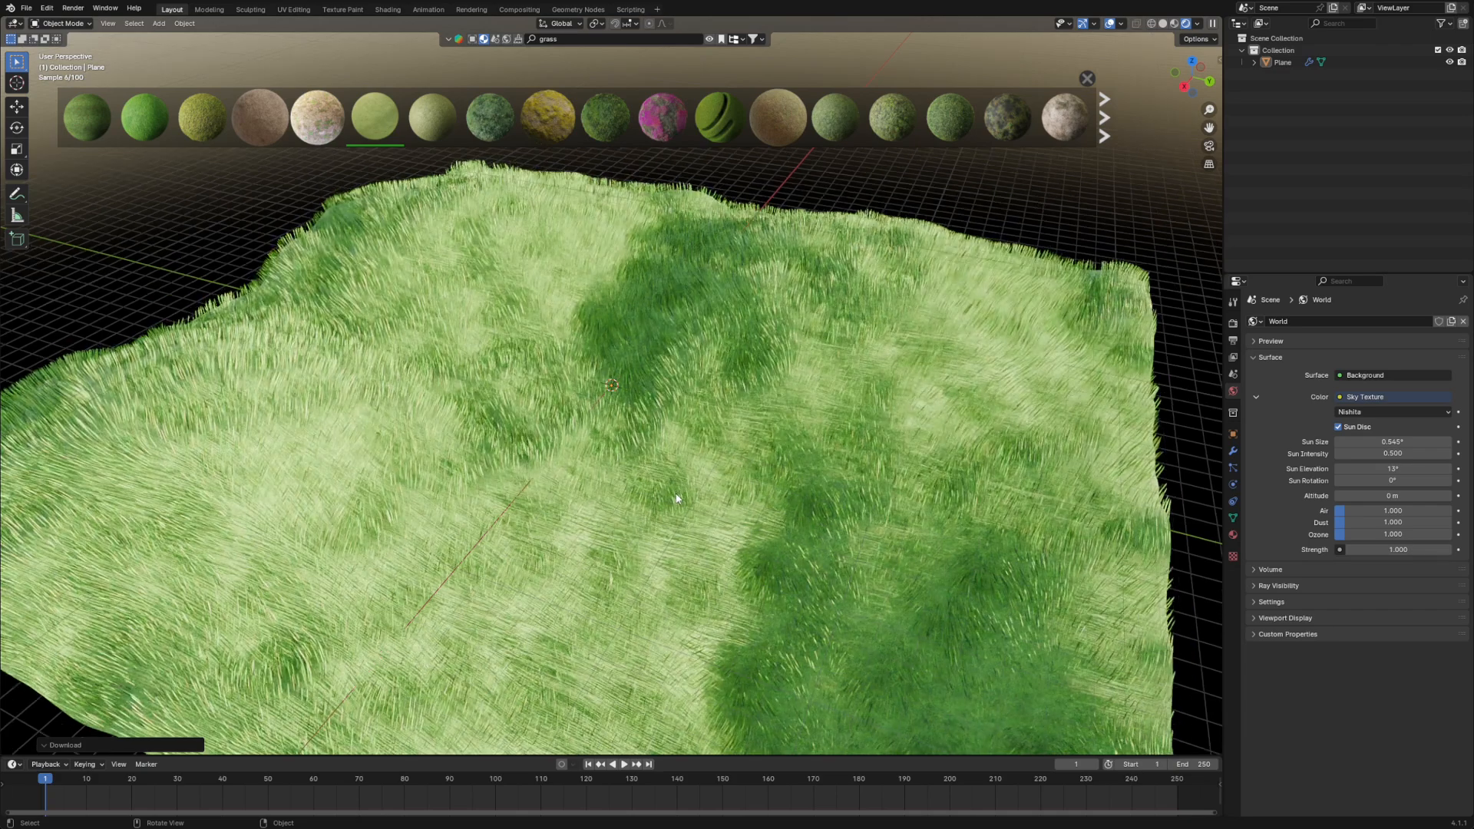
{"action": "scroll", "coordinate": [752, 472], "scroll_direction": "down", "scroll_amount": 5}
{"action": "scroll", "coordinate": [706, 467], "scroll_direction": "up", "scroll_amount": 5}
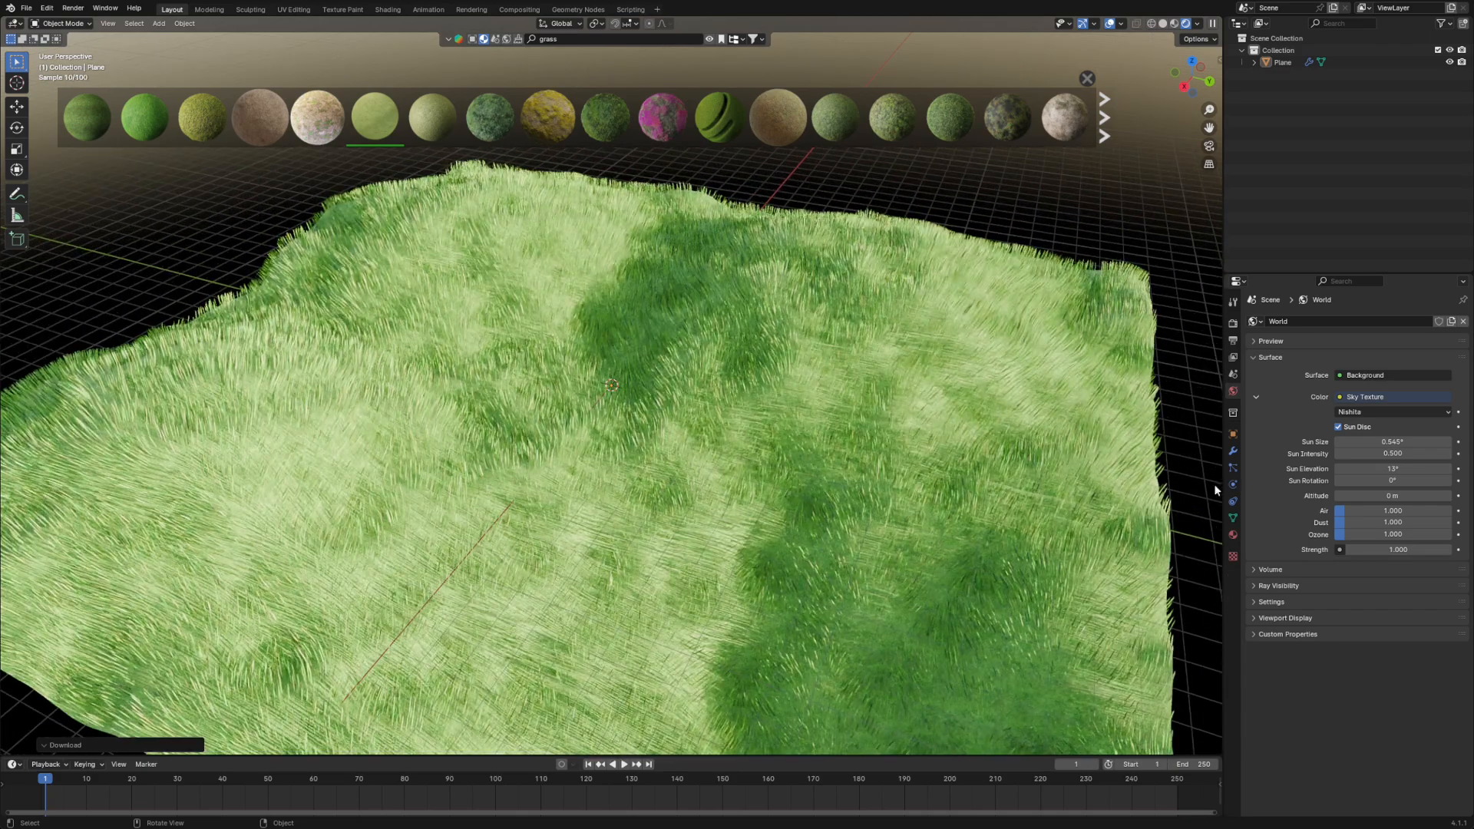
- Set the grass particle system's hair length to 1 m
{"action": "left_click", "coordinate": [1232, 469]}
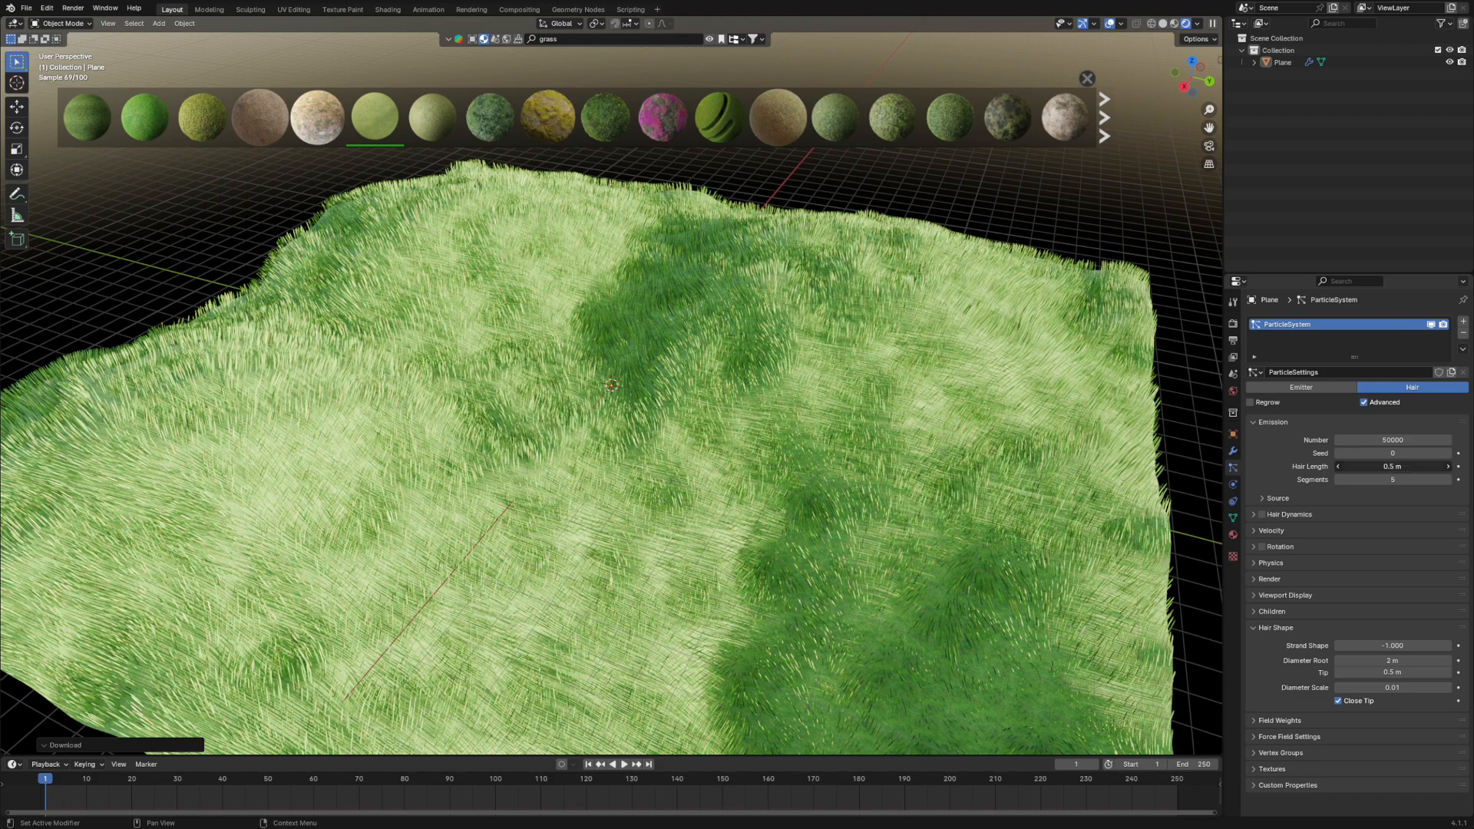
{"action": "left_click_drag", "start_coordinate": [1392, 466], "coordinate": [1451, 467]}
{"action": "left_click", "coordinate": [1381, 467]}
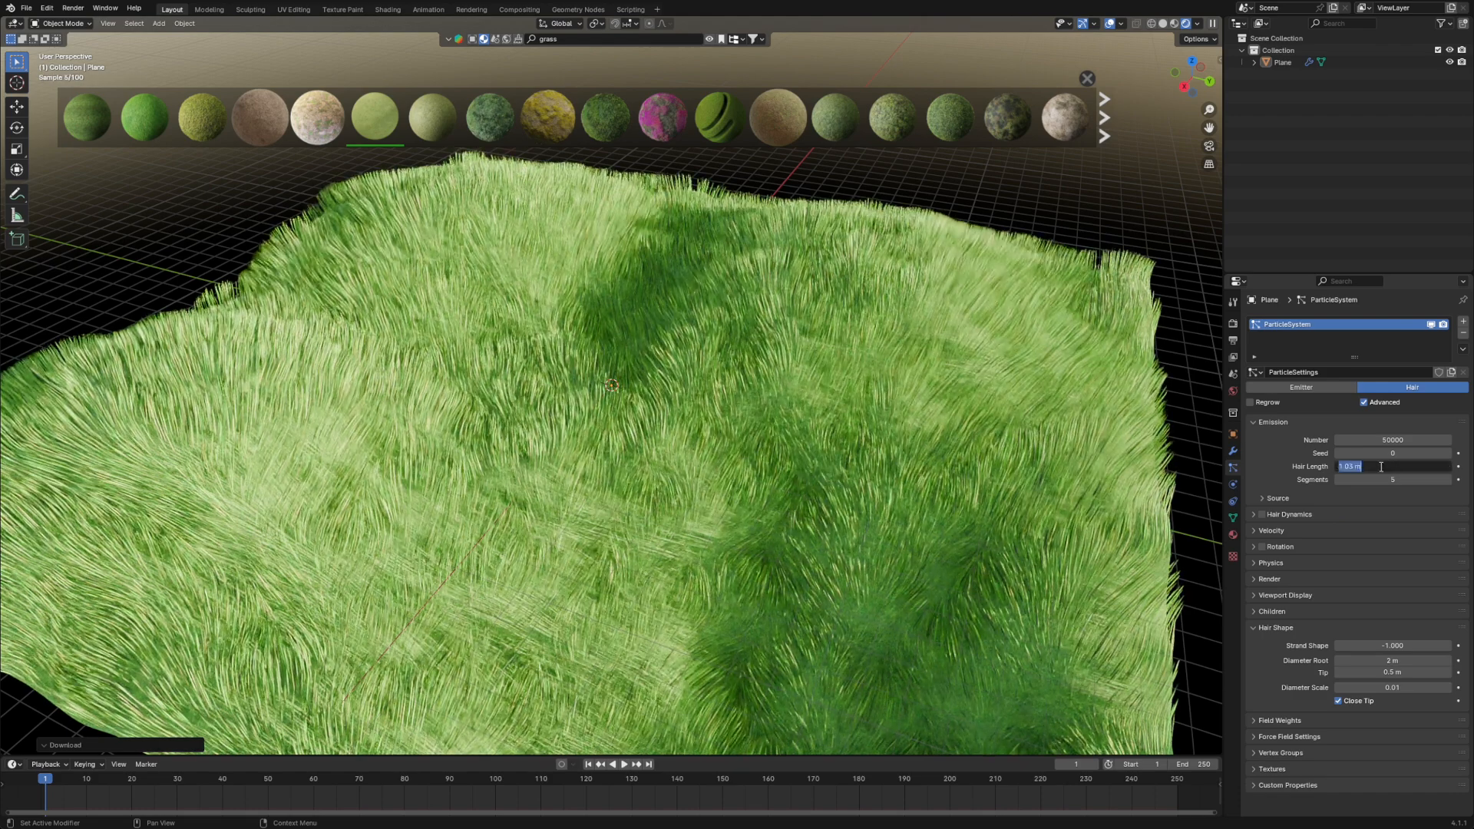
{"action": "key", "text": "Return"}
{"action": "middle_click_drag", "start_coordinate": [1002, 483], "coordinate": [964, 526]}
{"action": "scroll", "coordinate": [956, 518], "scroll_direction": "down", "scroll_amount": 4}
{"action": "middle_click_drag", "start_coordinate": [706, 562], "coordinate": [760, 615]}
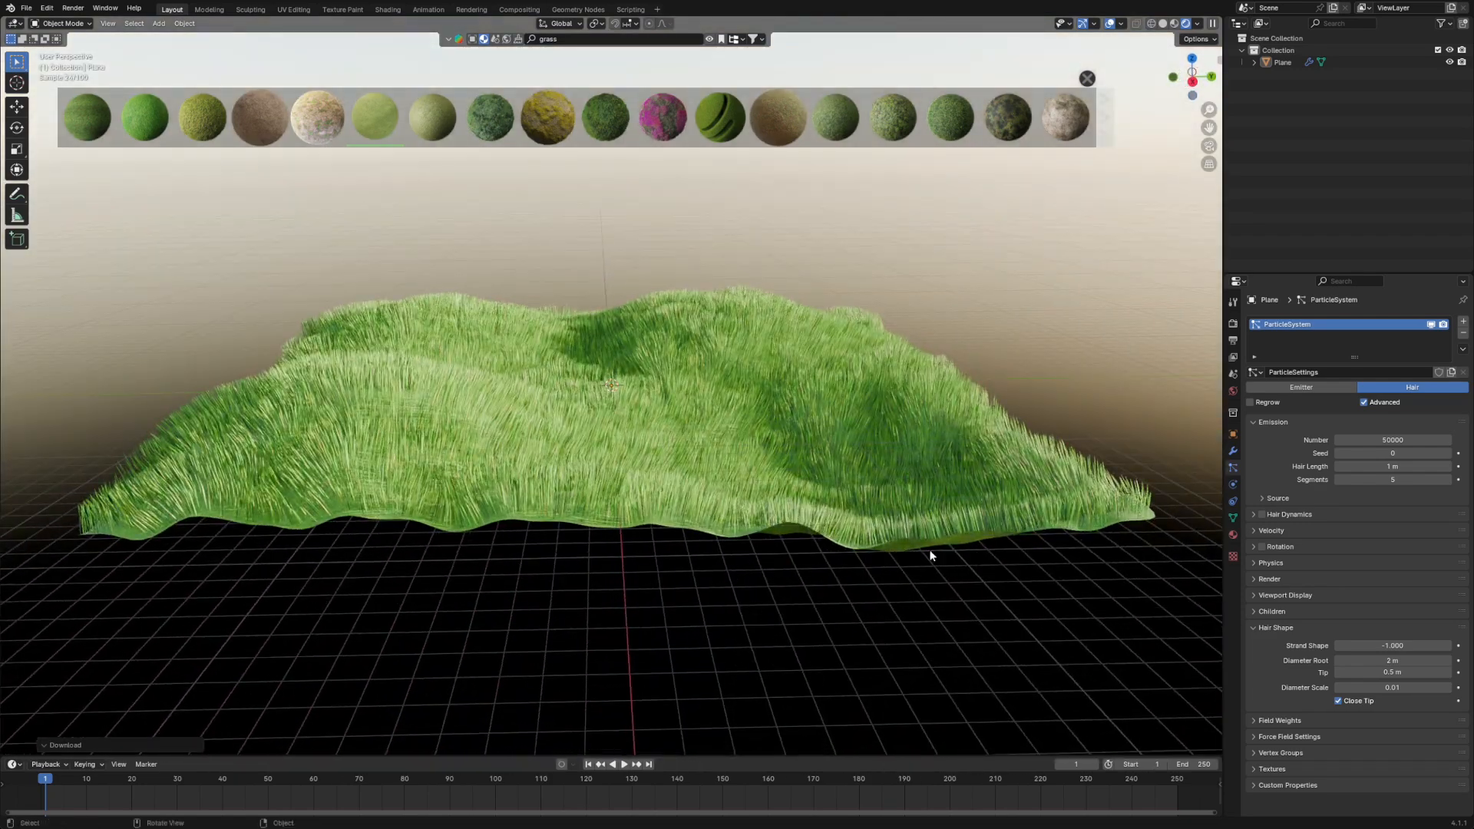
{"action": "middle_click_drag", "start_coordinate": [934, 462], "coordinate": [871, 467]}
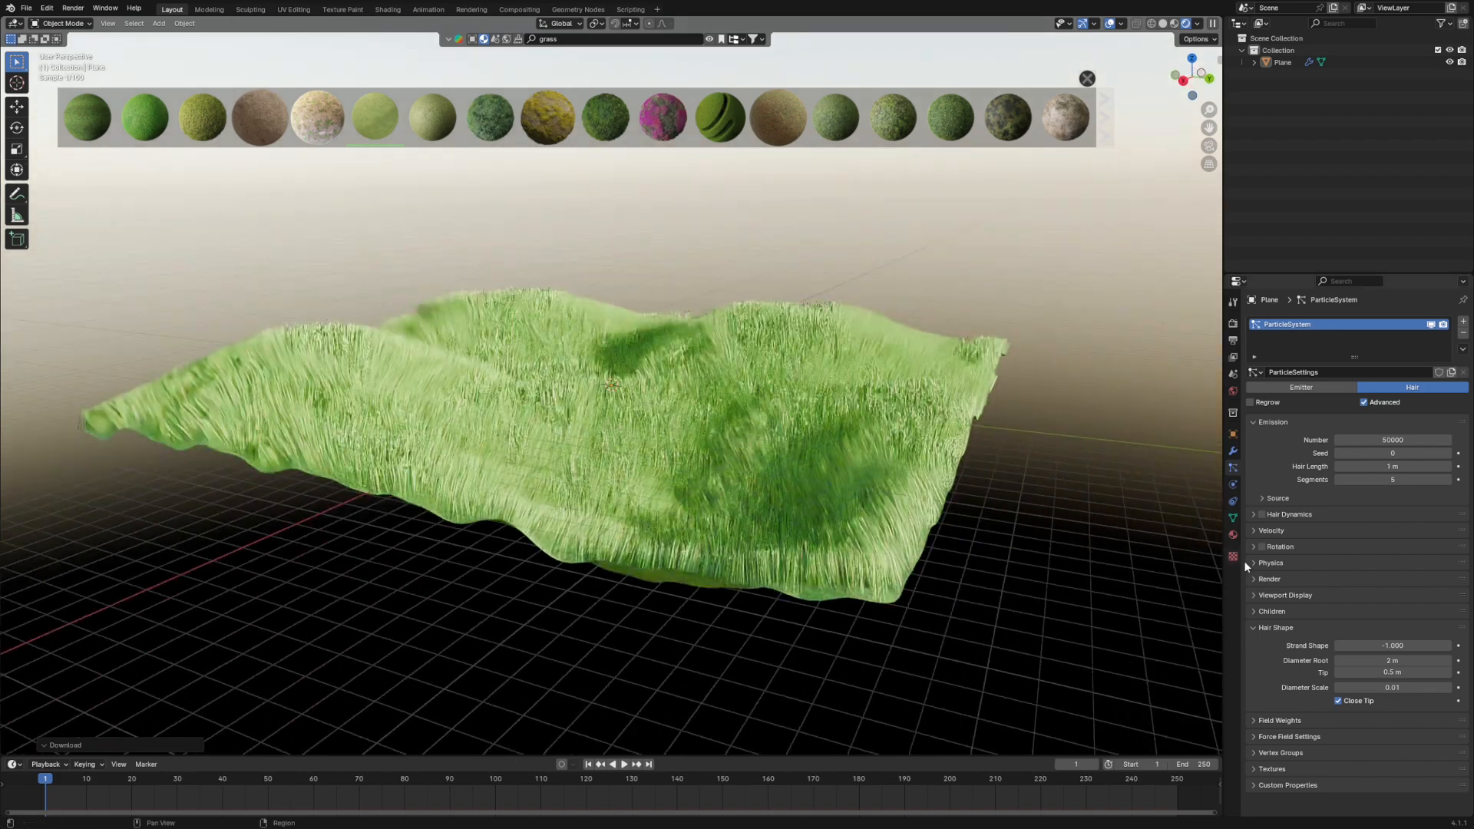
- In the grass particle physics, set the mass to 3 kg and the Brownian force to 0.2
{"action": "left_click", "coordinate": [1255, 562]}
{"action": "scroll", "coordinate": [674, 404], "scroll_direction": "up", "scroll_amount": 5}
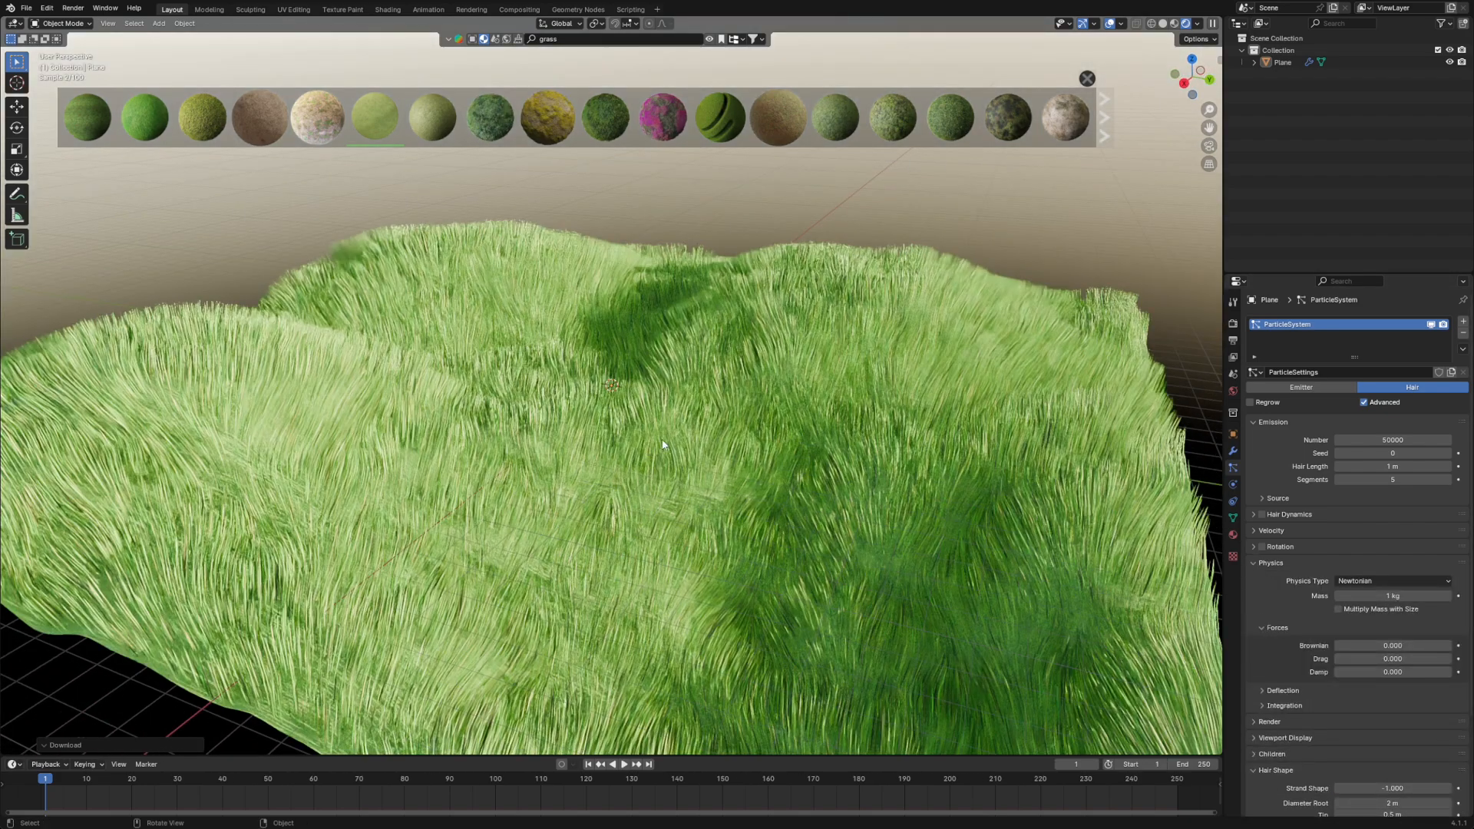
{"action": "left_click", "coordinate": [1391, 595]}
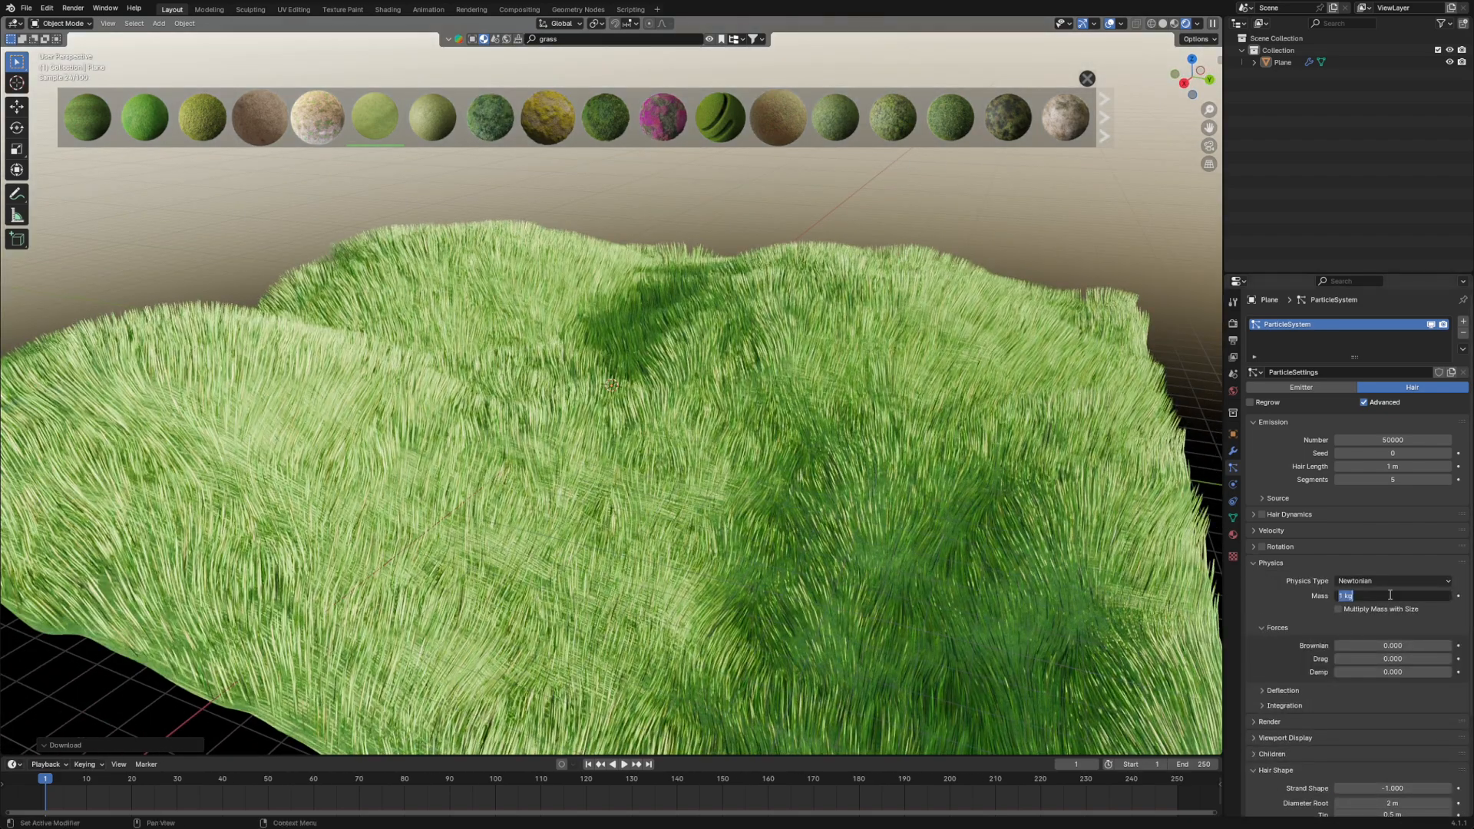
{"action": "key", "text": "Return"}
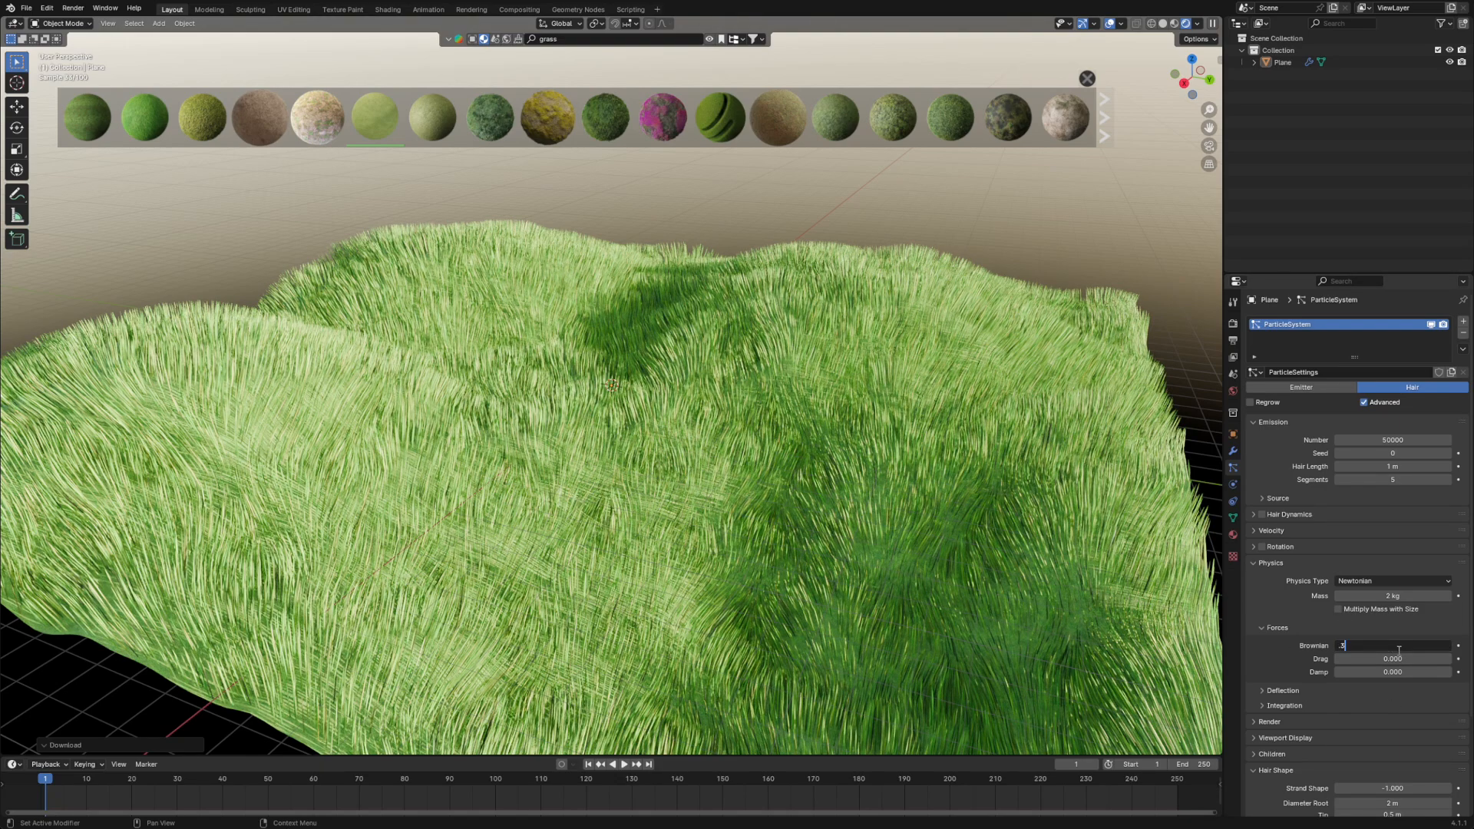
{"action": "type", "text": ".2"}
{"action": "key", "text": "Return"}
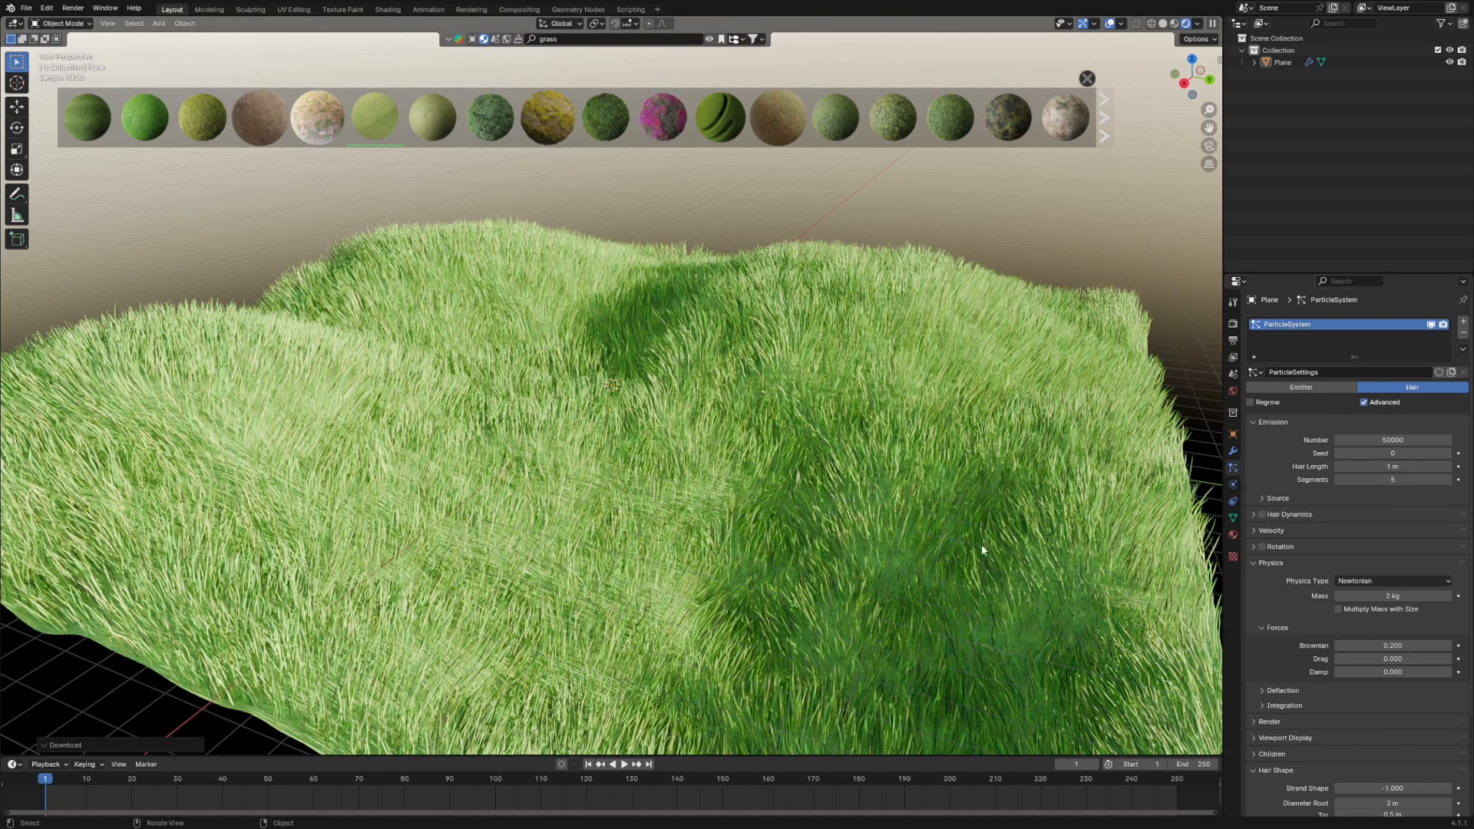
{"action": "scroll", "coordinate": [982, 550], "scroll_direction": "up", "scroll_amount": 6}
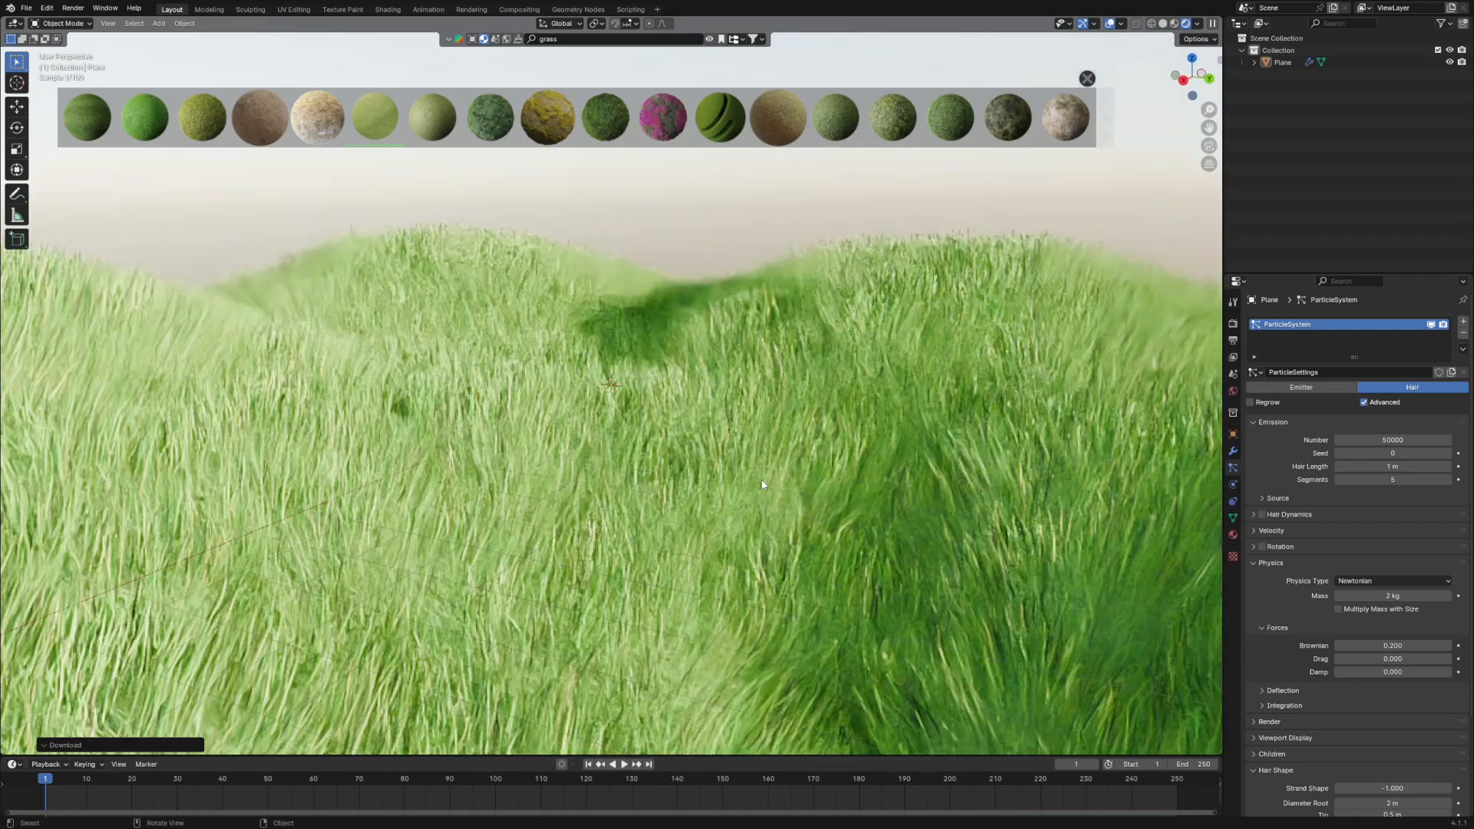
{"action": "scroll", "coordinate": [758, 475], "scroll_direction": "down", "scroll_amount": 1}
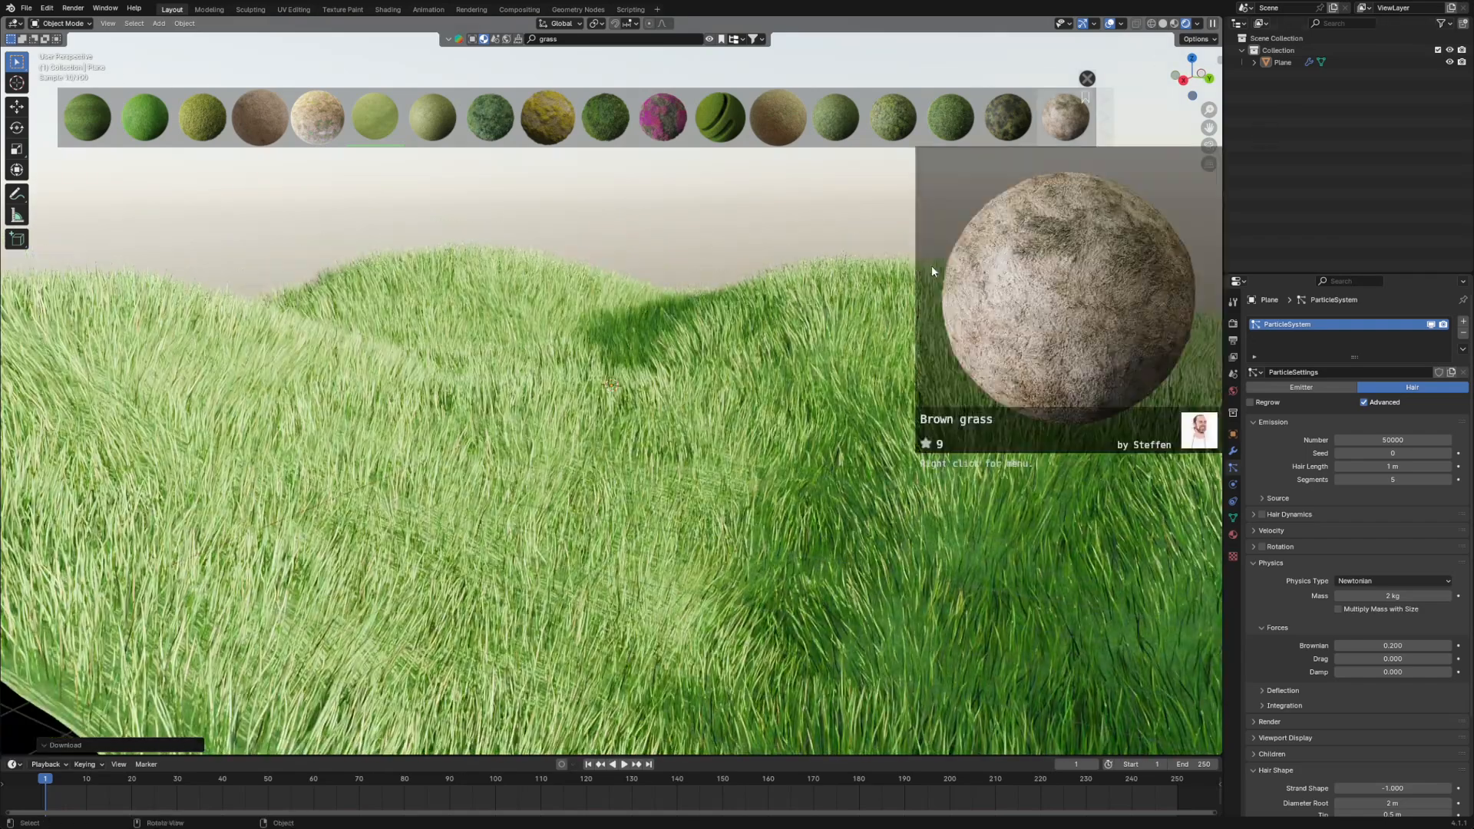
- Close the material asset bar and hide the terrain plane, with the viewport in Solid shading
{"action": "mouse_move", "coordinate": [697, 483]}
{"action": "middle_mouse_down"}
{"action": "mouse_move", "coordinate": [726, 495]}
{"action": "mouse_move", "coordinate": [718, 480]}
{"action": "middle_mouse_up"}
{"action": "left_click", "coordinate": [1087, 80]}
{"action": "scroll", "coordinate": [718, 480], "scroll_direction": "down", "scroll_amount": 2}
{"action": "scroll", "coordinate": [718, 480], "scroll_direction": "up", "scroll_amount": 2}
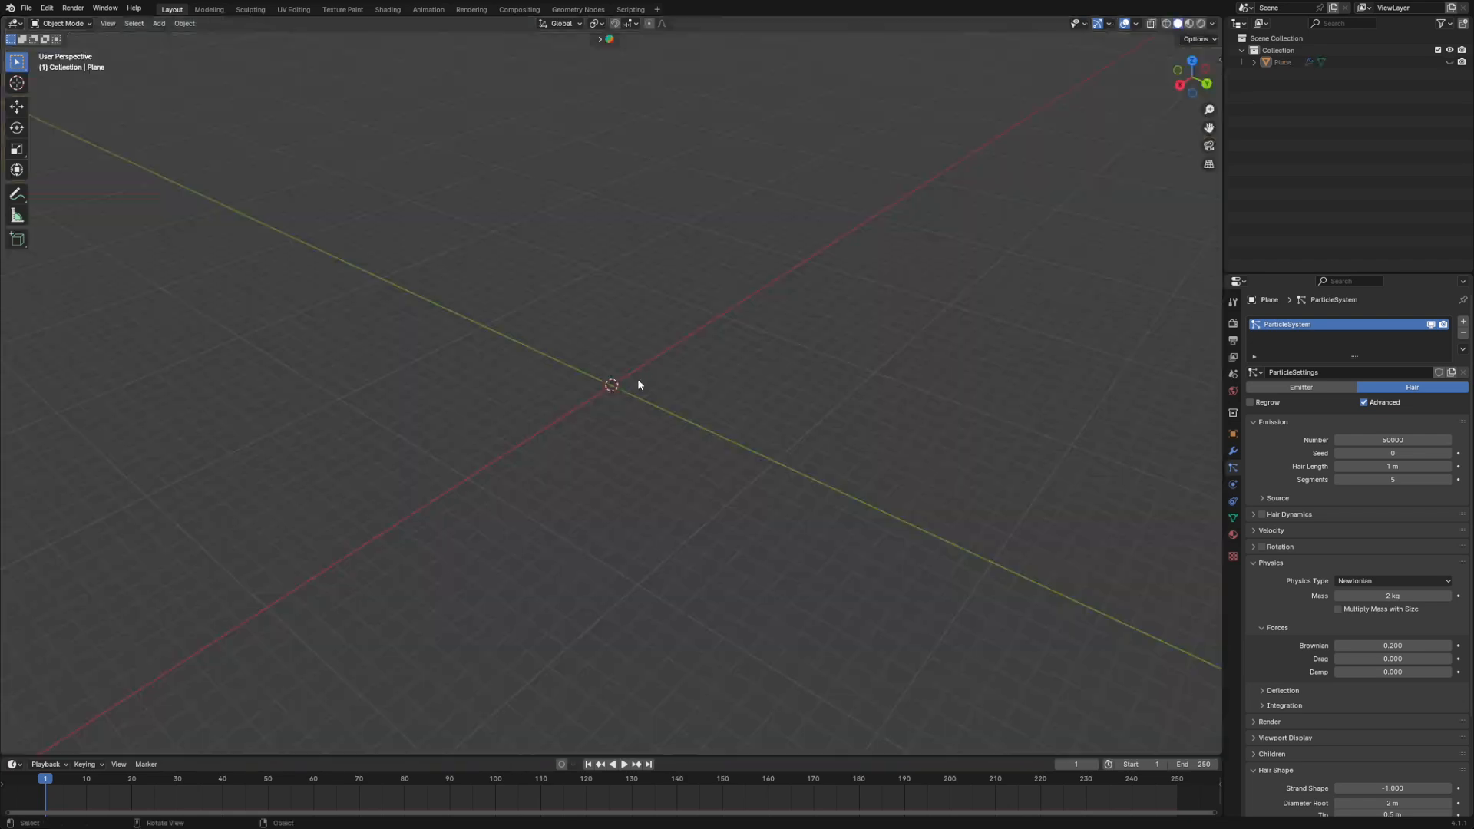
- Add a 2 m cube at the world origin
{"action": "key", "text": "shift+a"}
{"action": "mouse_move", "coordinate": [620, 380]}
{"action": "left_click", "coordinate": [703, 392]}
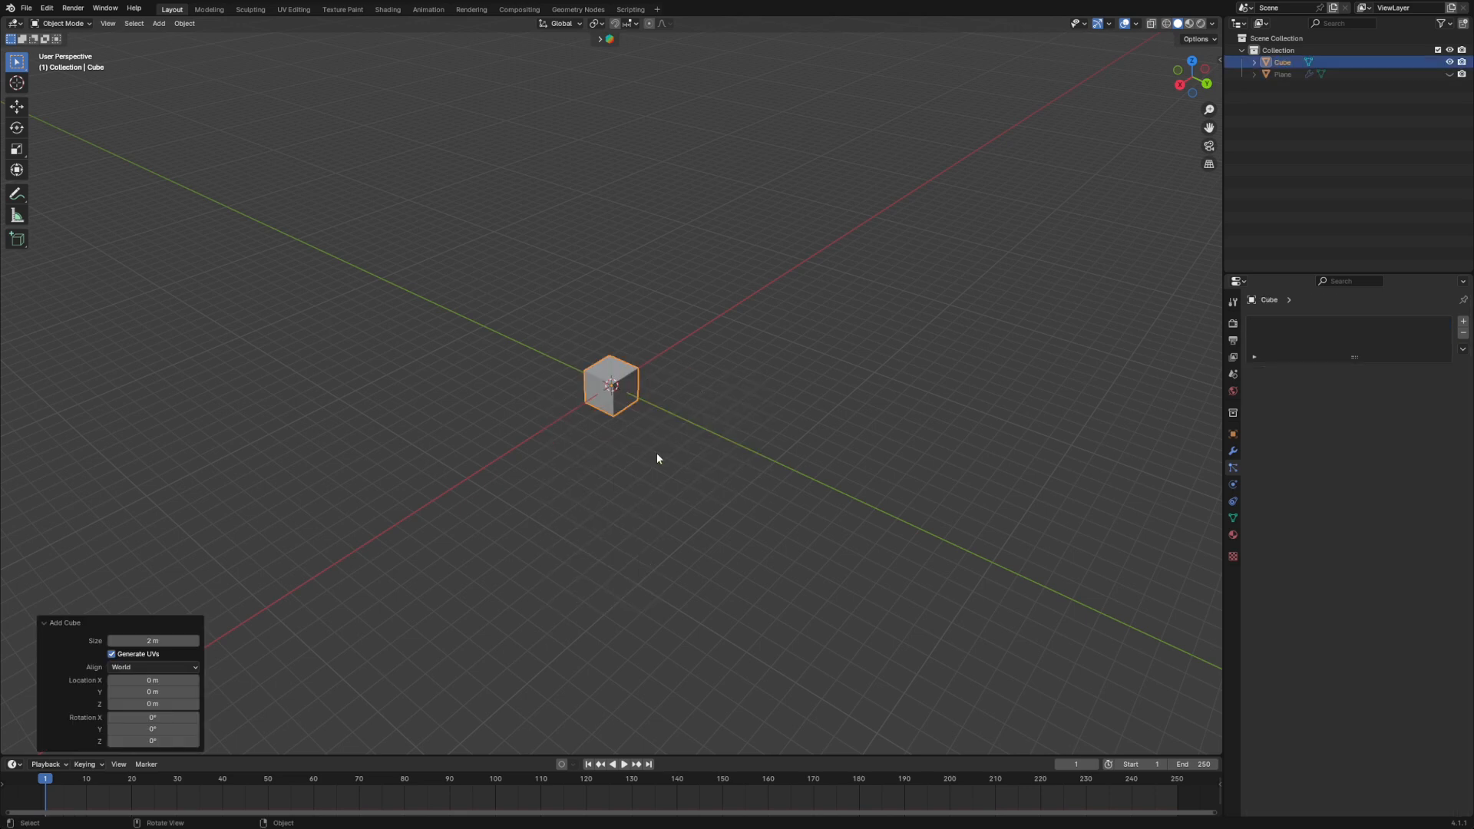
{"action": "scroll", "coordinate": [681, 532], "scroll_direction": "up", "scroll_amount": 5}
{"action": "mouse_move", "coordinate": [744, 517]}
{"action": "middle_mouse_down"}
{"action": "mouse_move", "coordinate": [780, 468]}
{"action": "mouse_move", "coordinate": [750, 510]}
{"action": "mouse_move", "coordinate": [740, 499]}
{"action": "middle_mouse_up"}
{"action": "scroll", "coordinate": [730, 484], "scroll_direction": "down", "scroll_amount": 3}
- Subdivide the whole cube mesh with 5 cuts
{"action": "key", "text": "Tab"}
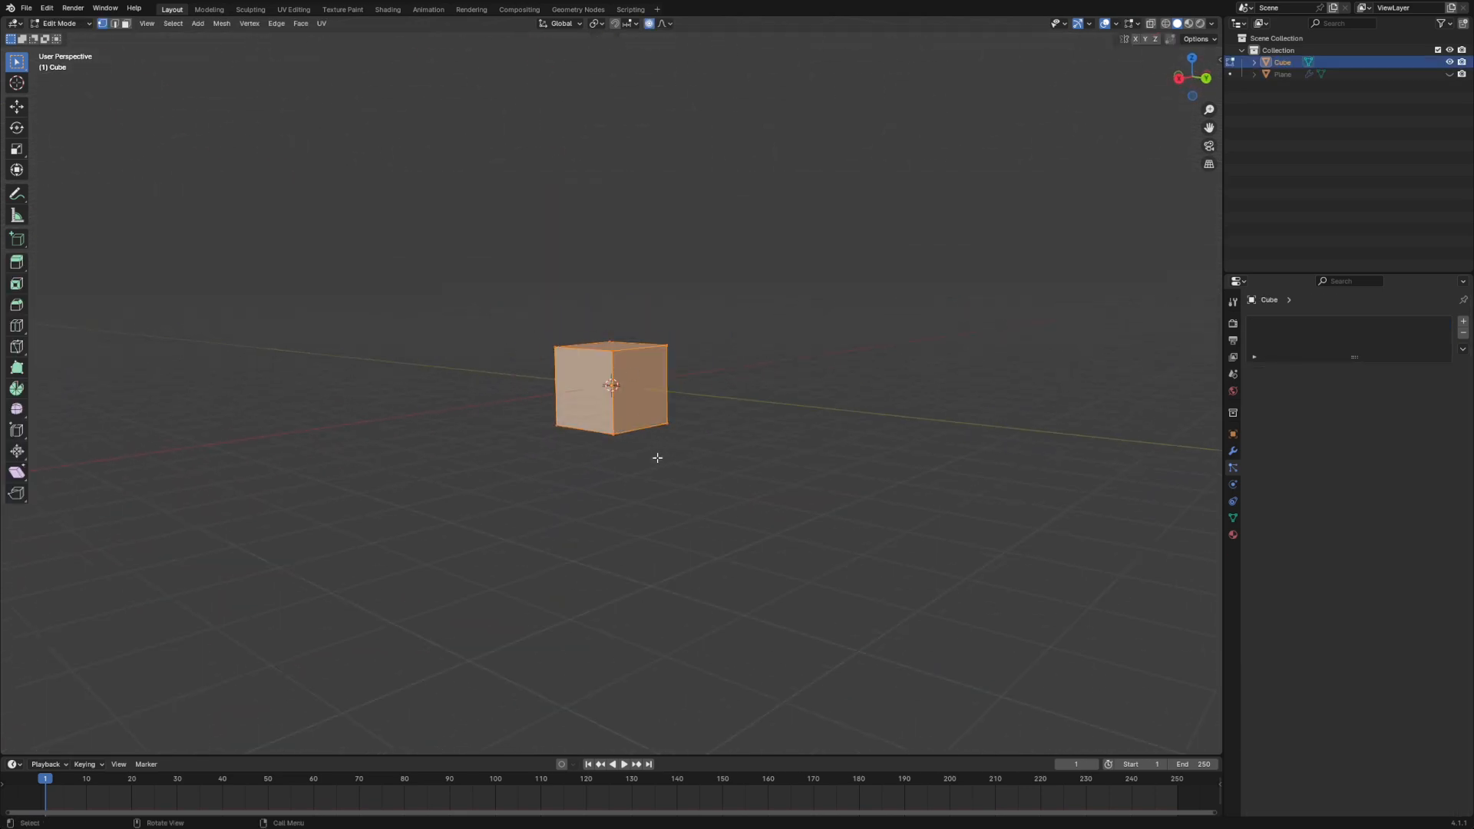
{"action": "right_click", "coordinate": [635, 389]}
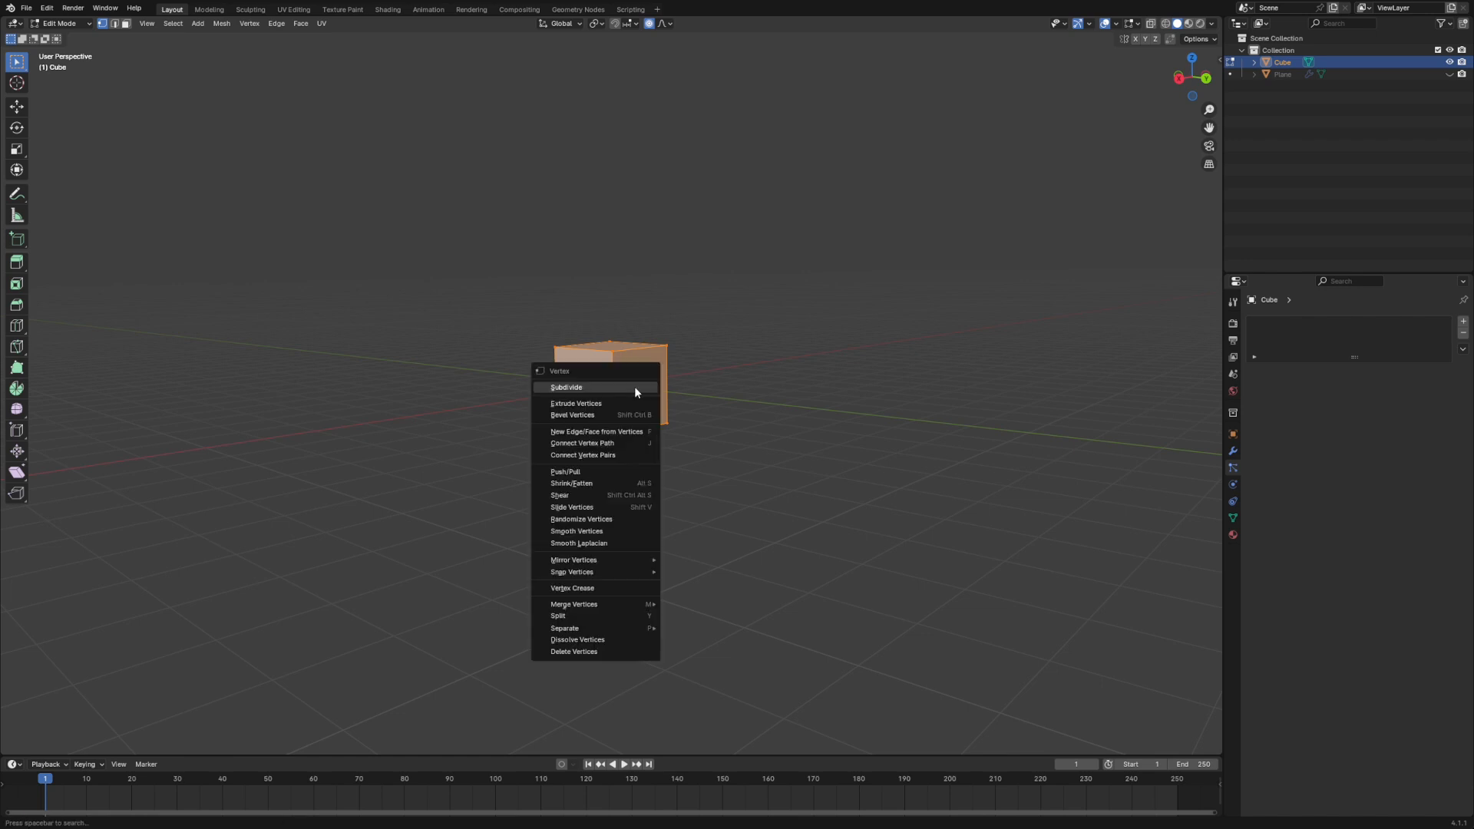
{"action": "left_click", "coordinate": [581, 390]}
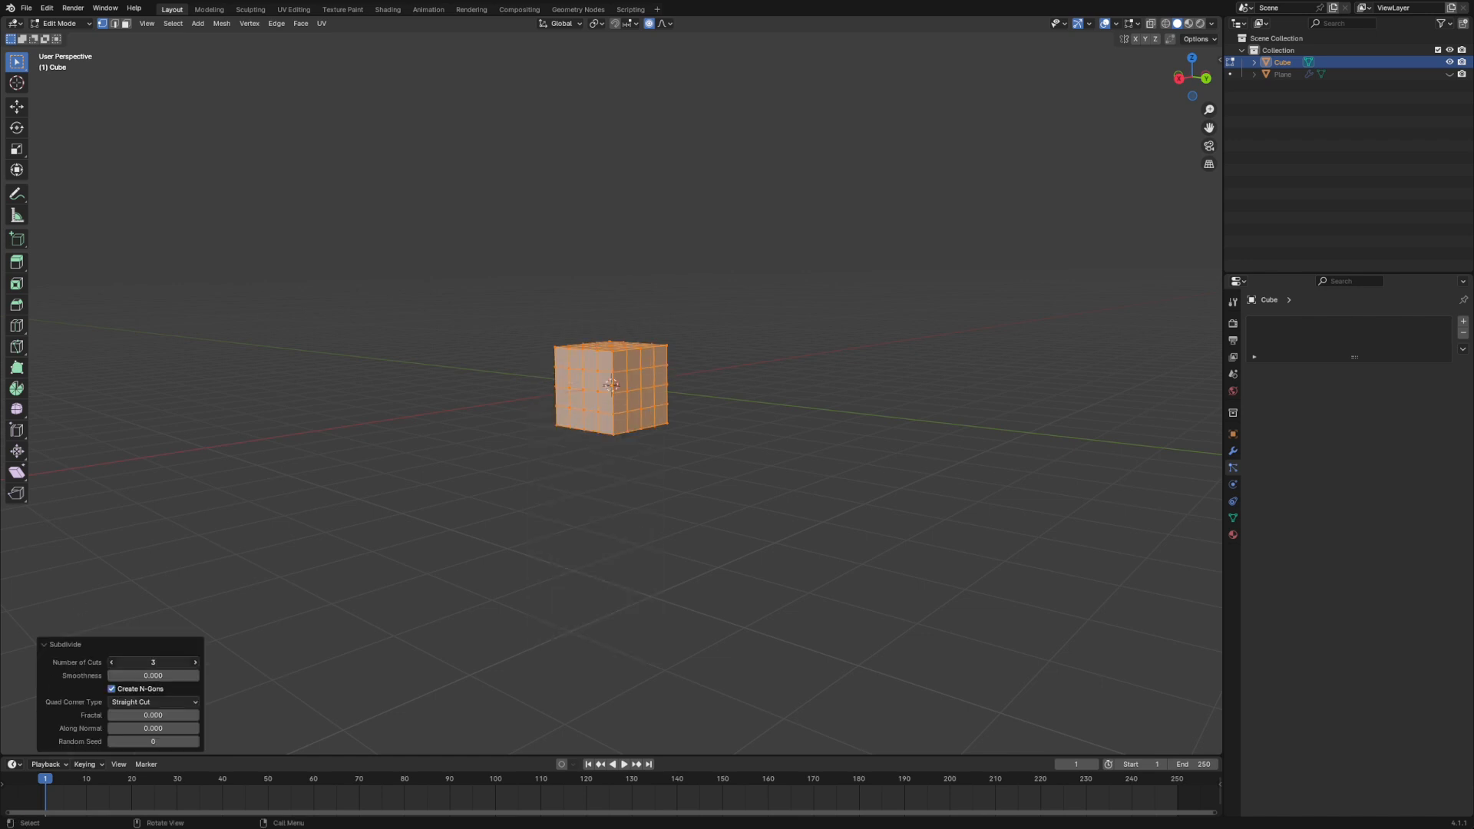
{"action": "middle_click_drag", "start_coordinate": [588, 528], "coordinate": [572, 530]}
{"action": "left_click_drag", "start_coordinate": [154, 663], "coordinate": [163, 662]}
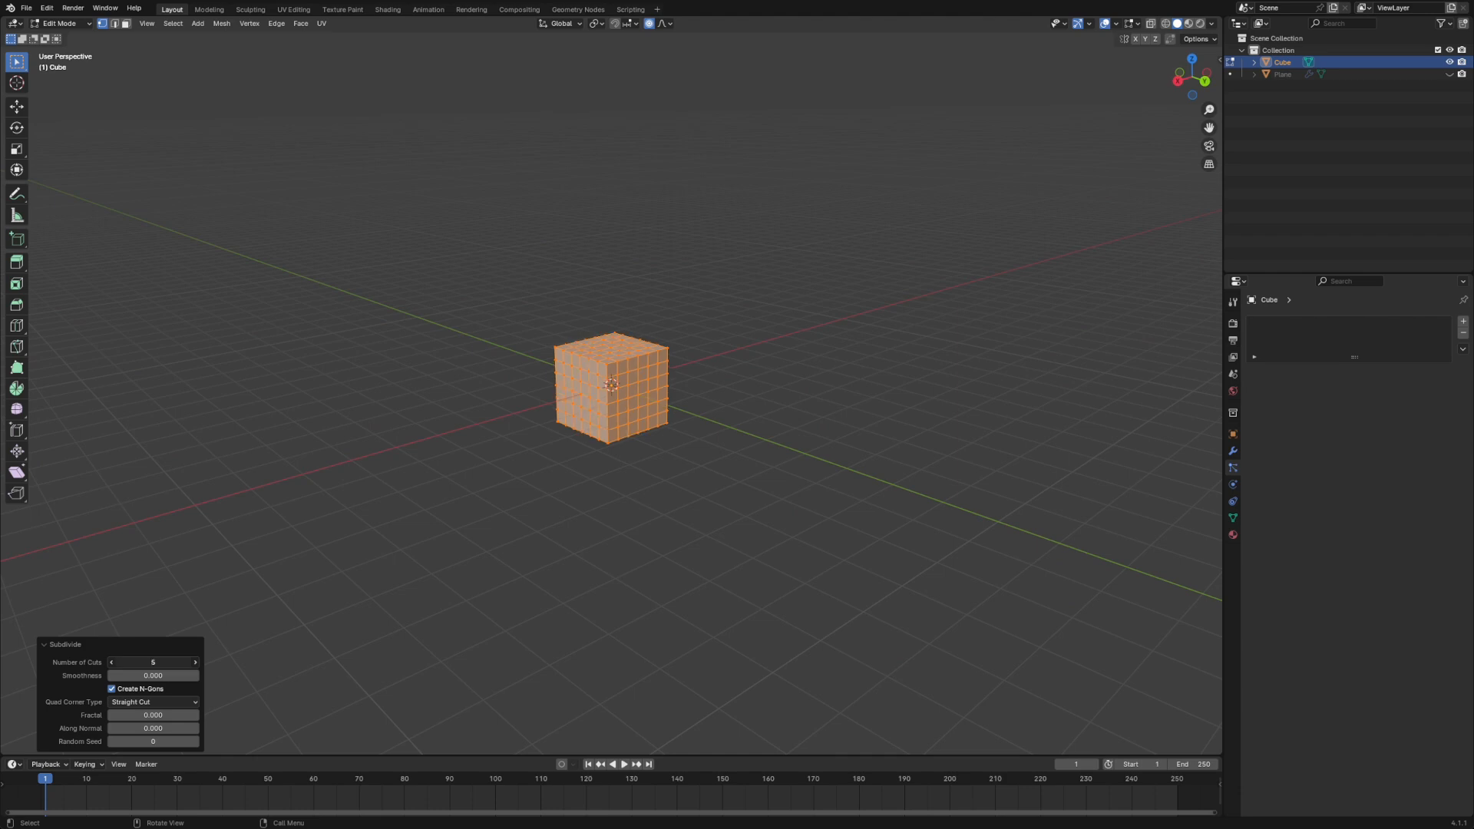
- Round the whole subdivided cube mesh into a full sphere using To Sphere with a factor of 1
{"action": "middle_click_drag", "start_coordinate": [611, 395], "coordinate": [779, 443]}
{"action": "left_click", "coordinate": [768, 439]}
{"action": "key", "text": "a"}
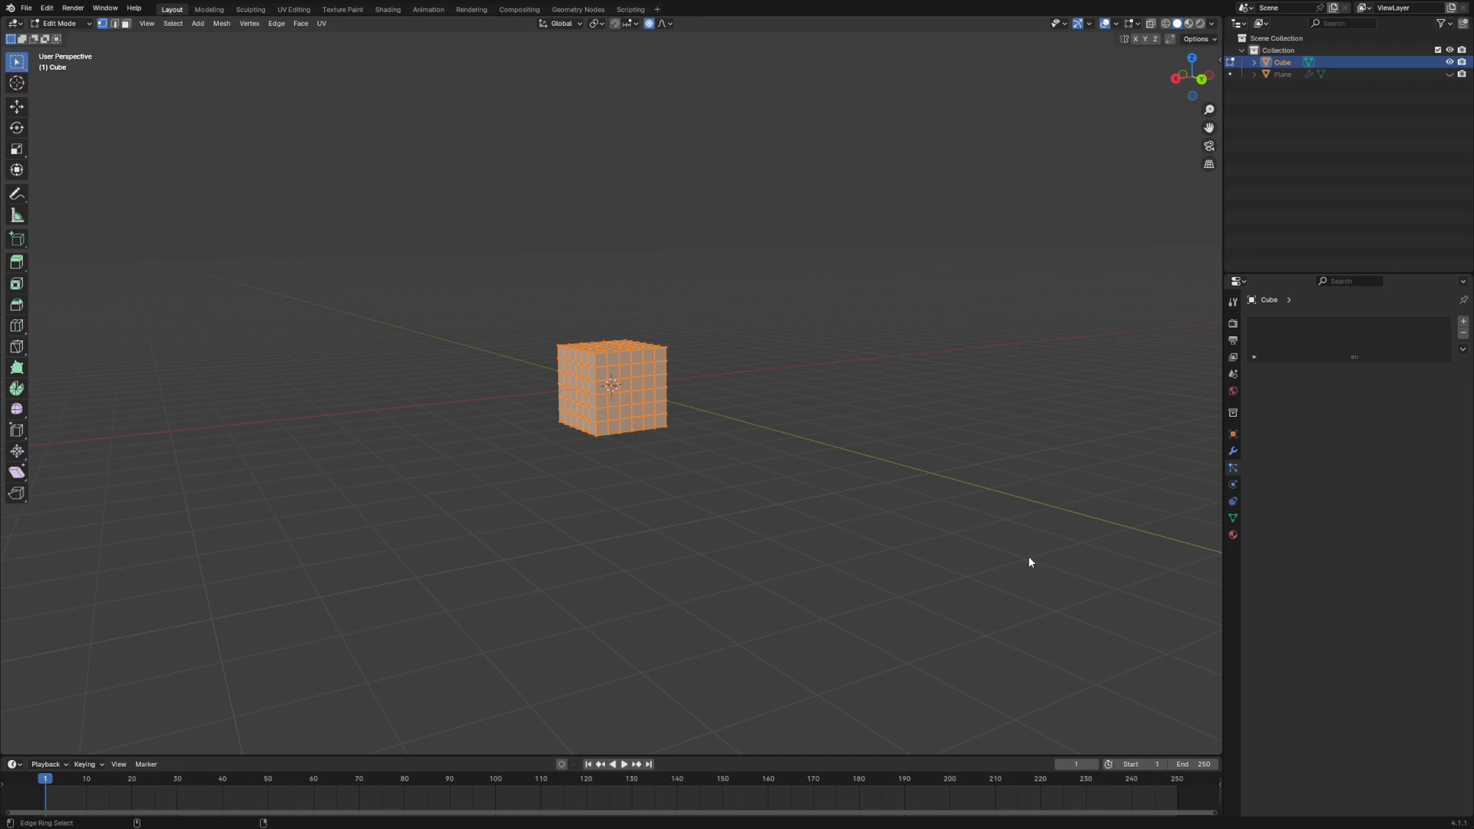
{"action": "key", "text": "shift+alt+s"}
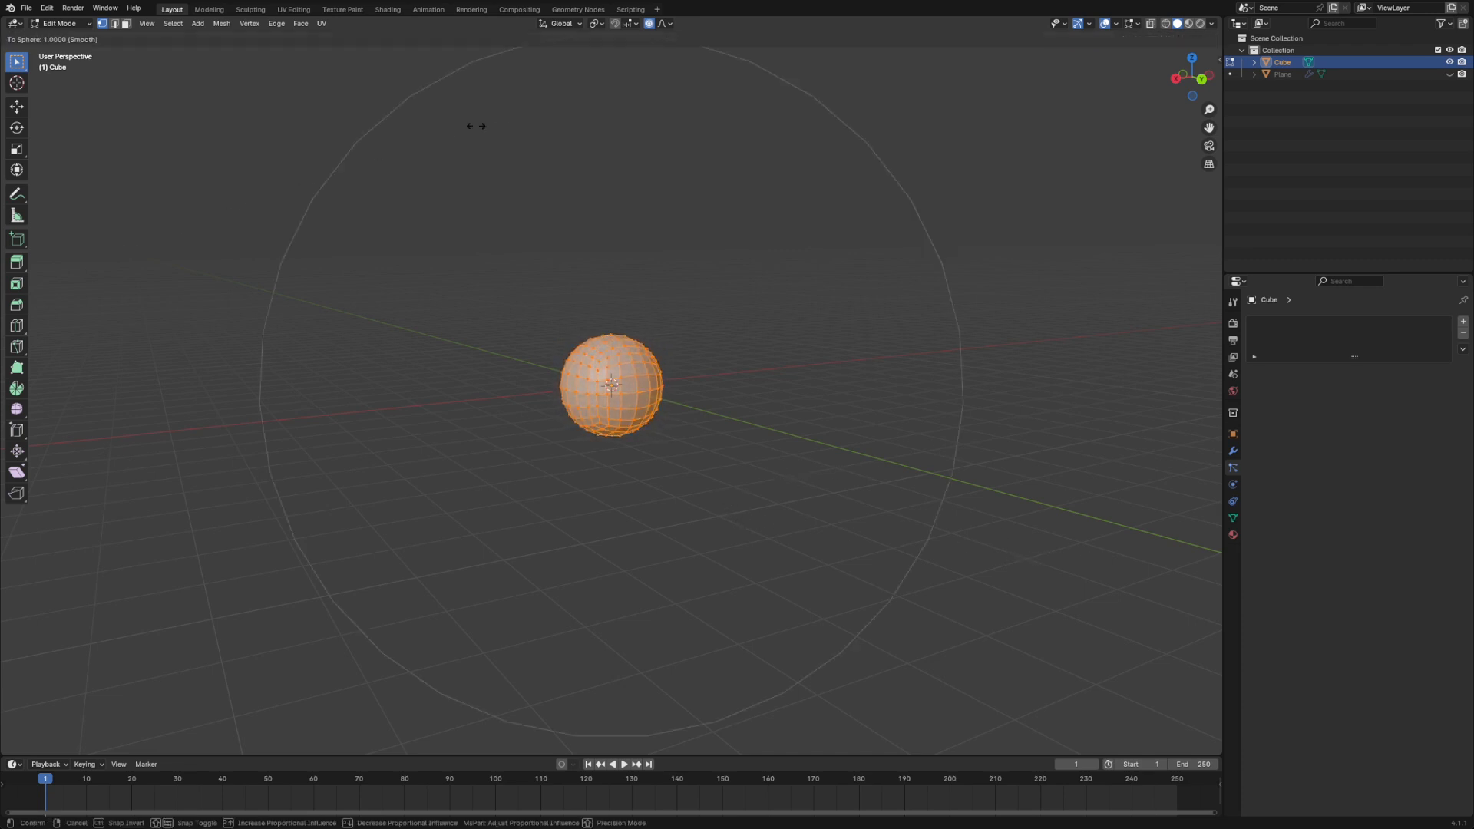
{"action": "left_click", "coordinate": [892, 80]}
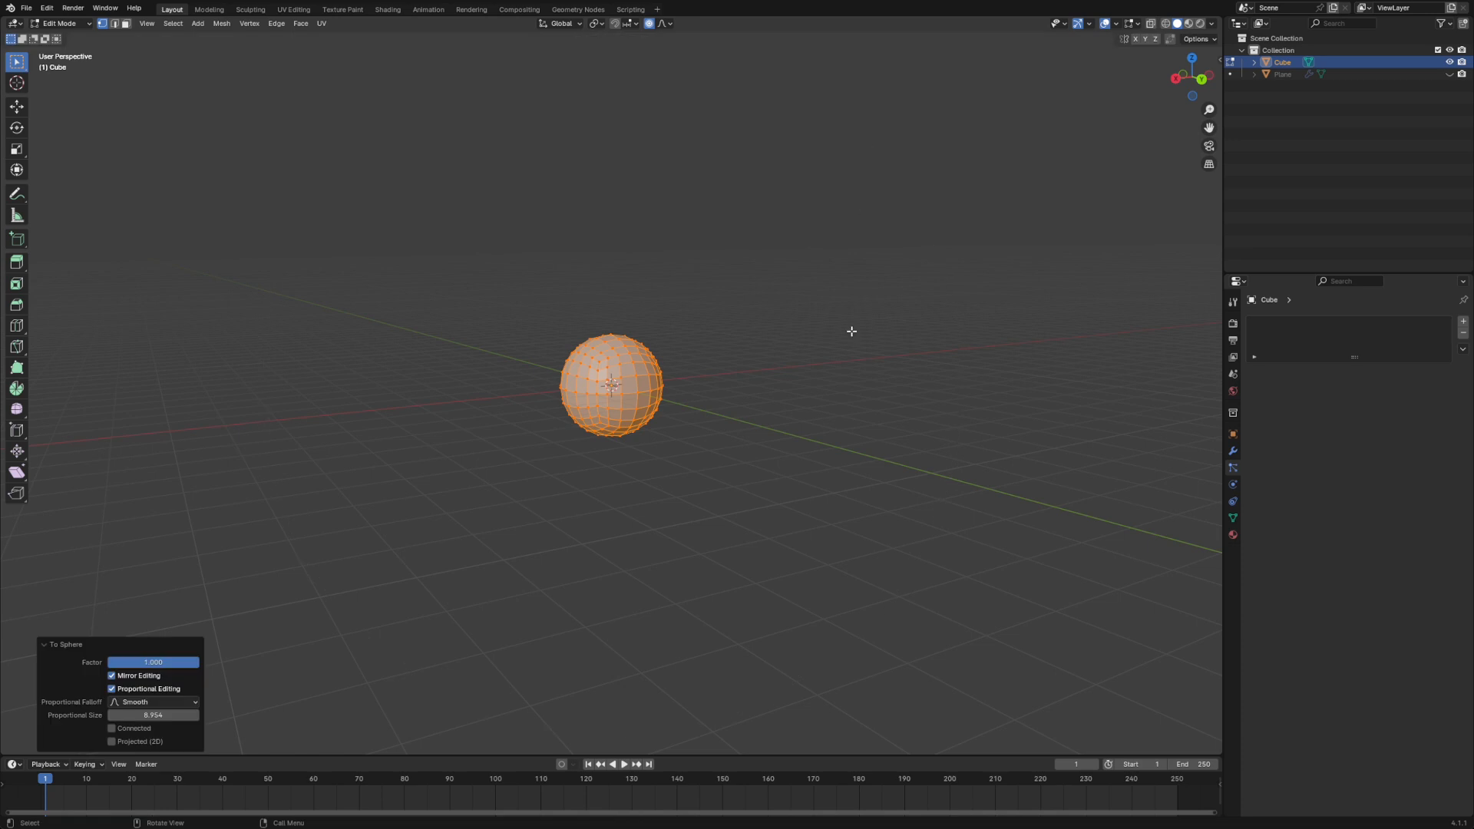
- Return to Object Mode and apply smooth shading to the rounded cube
{"action": "middle_click_drag", "start_coordinate": [852, 328], "coordinate": [367, 375]}
{"action": "middle_click_drag", "start_coordinate": [508, 489], "coordinate": [786, 408]}
{"action": "scroll", "coordinate": [770, 458], "scroll_direction": "up", "scroll_amount": 4}
{"action": "middle_click_drag", "start_coordinate": [770, 458], "coordinate": [979, 509]}
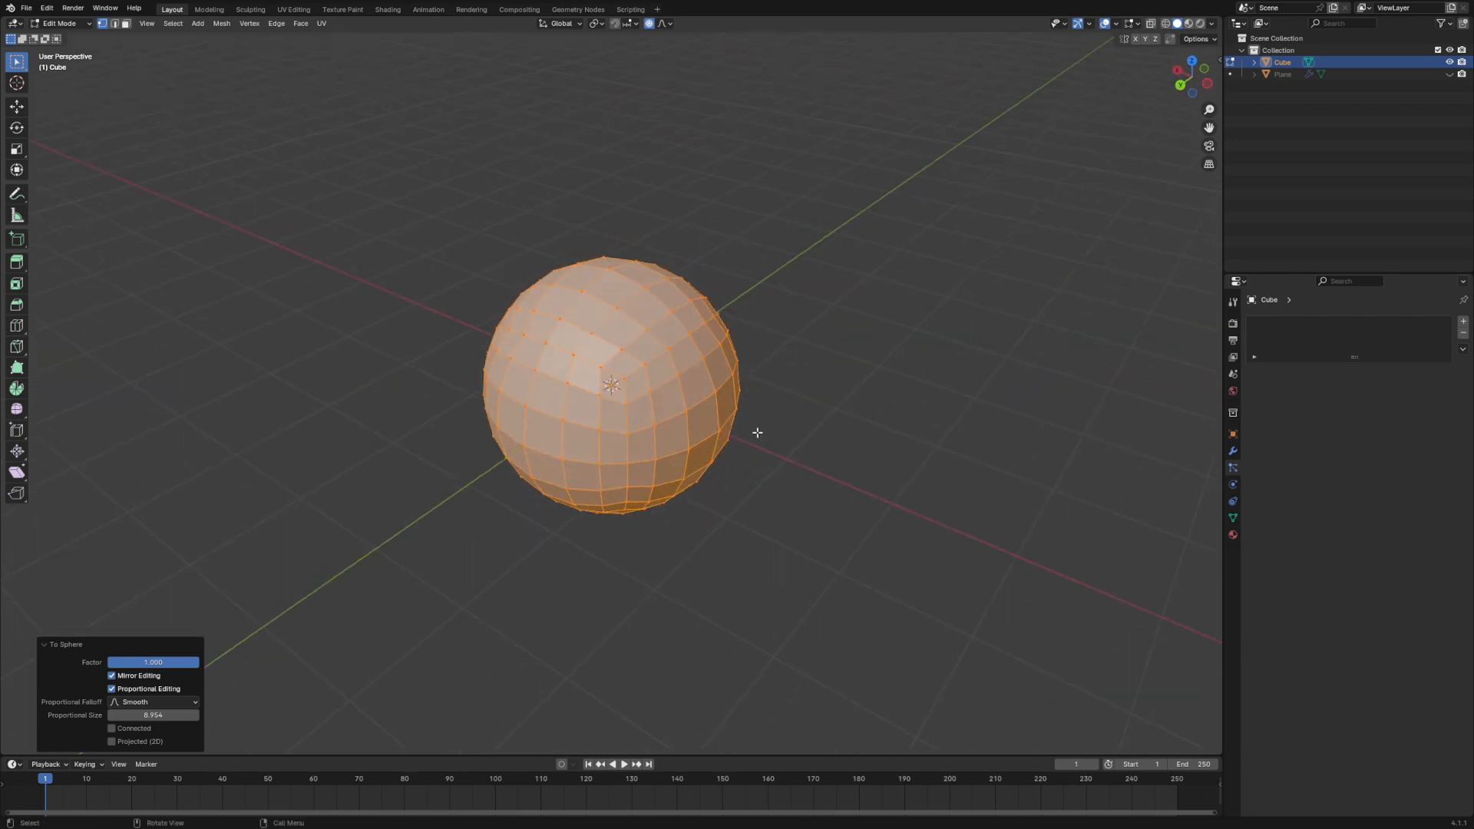
{"action": "mouse_move", "coordinate": [757, 433]}
{"action": "middle_mouse_down"}
{"action": "mouse_move", "coordinate": [797, 417]}
{"action": "mouse_move", "coordinate": [795, 388]}
{"action": "mouse_move", "coordinate": [771, 409]}
{"action": "middle_mouse_up"}
{"action": "key", "text": "Tab"}
{"action": "middle_click_drag", "start_coordinate": [794, 476], "coordinate": [795, 495]}
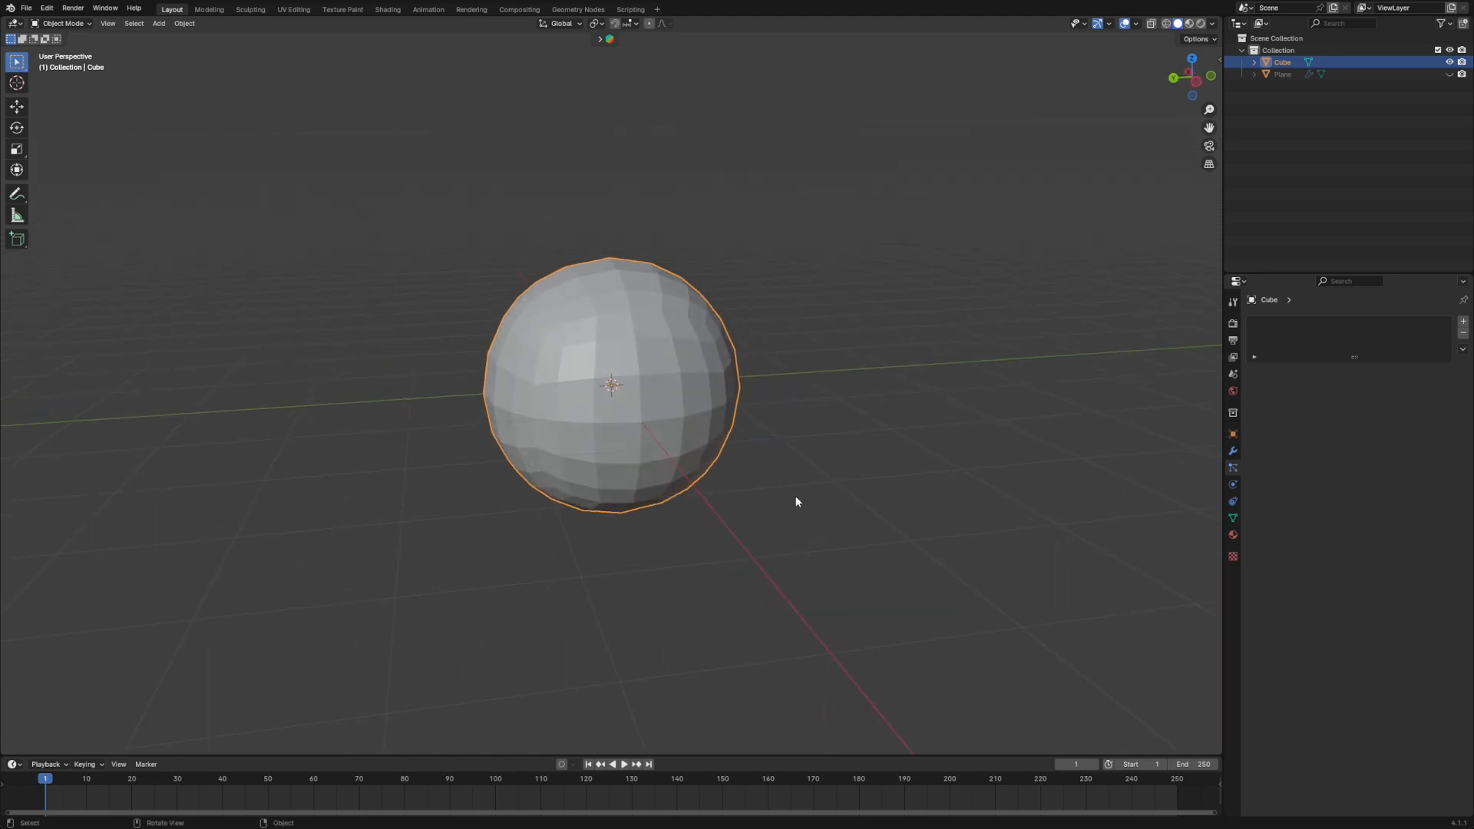
{"action": "right_click", "coordinate": [606, 341]}
{"action": "left_click", "coordinate": [602, 364]}
{"action": "middle_click_drag", "start_coordinate": [602, 363], "coordinate": [1148, 351]}
{"action": "middle_click_drag", "start_coordinate": [967, 535], "coordinate": [832, 542]}
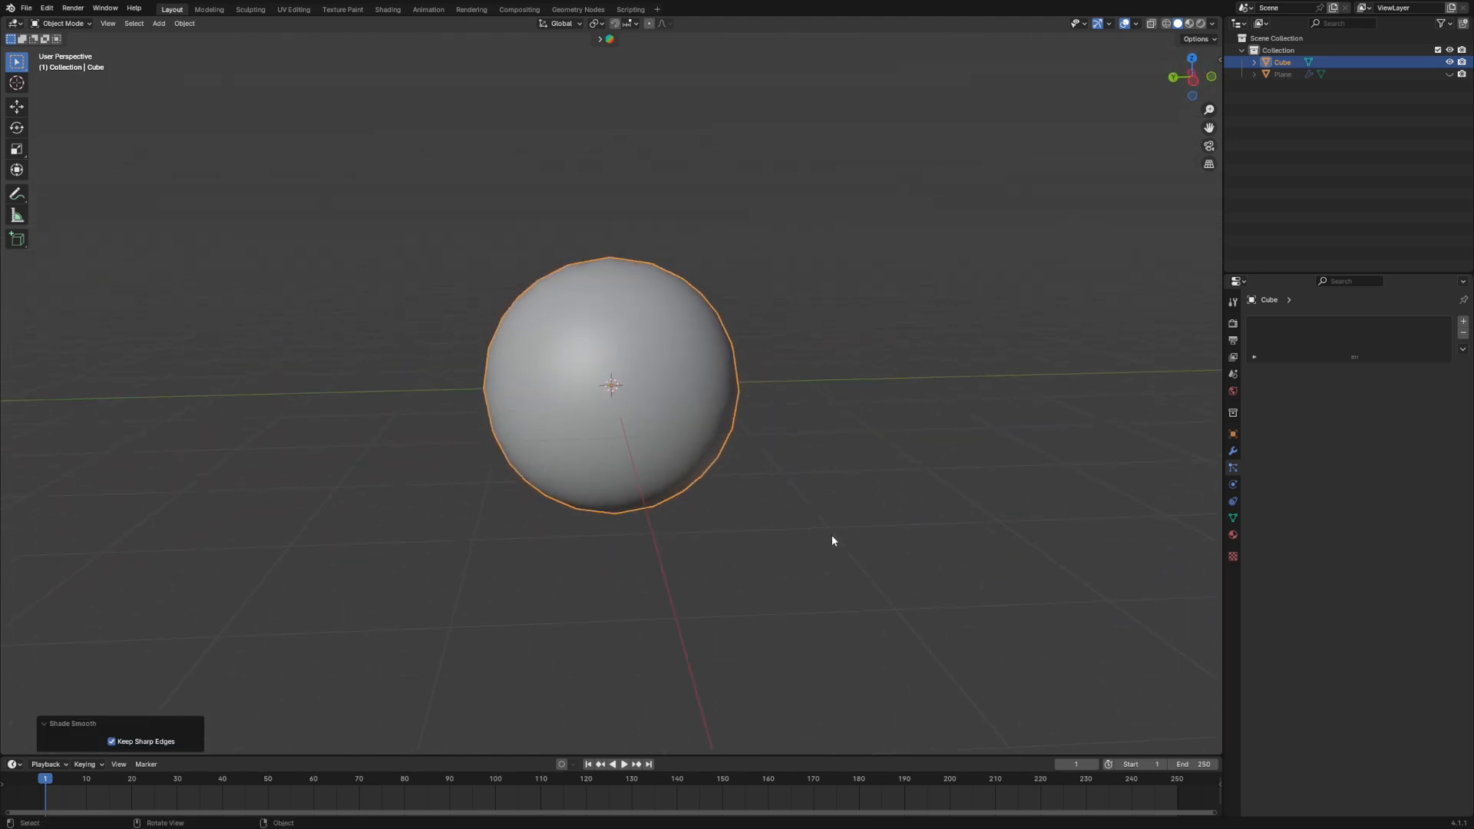
{"action": "key", "text": "Tab"}
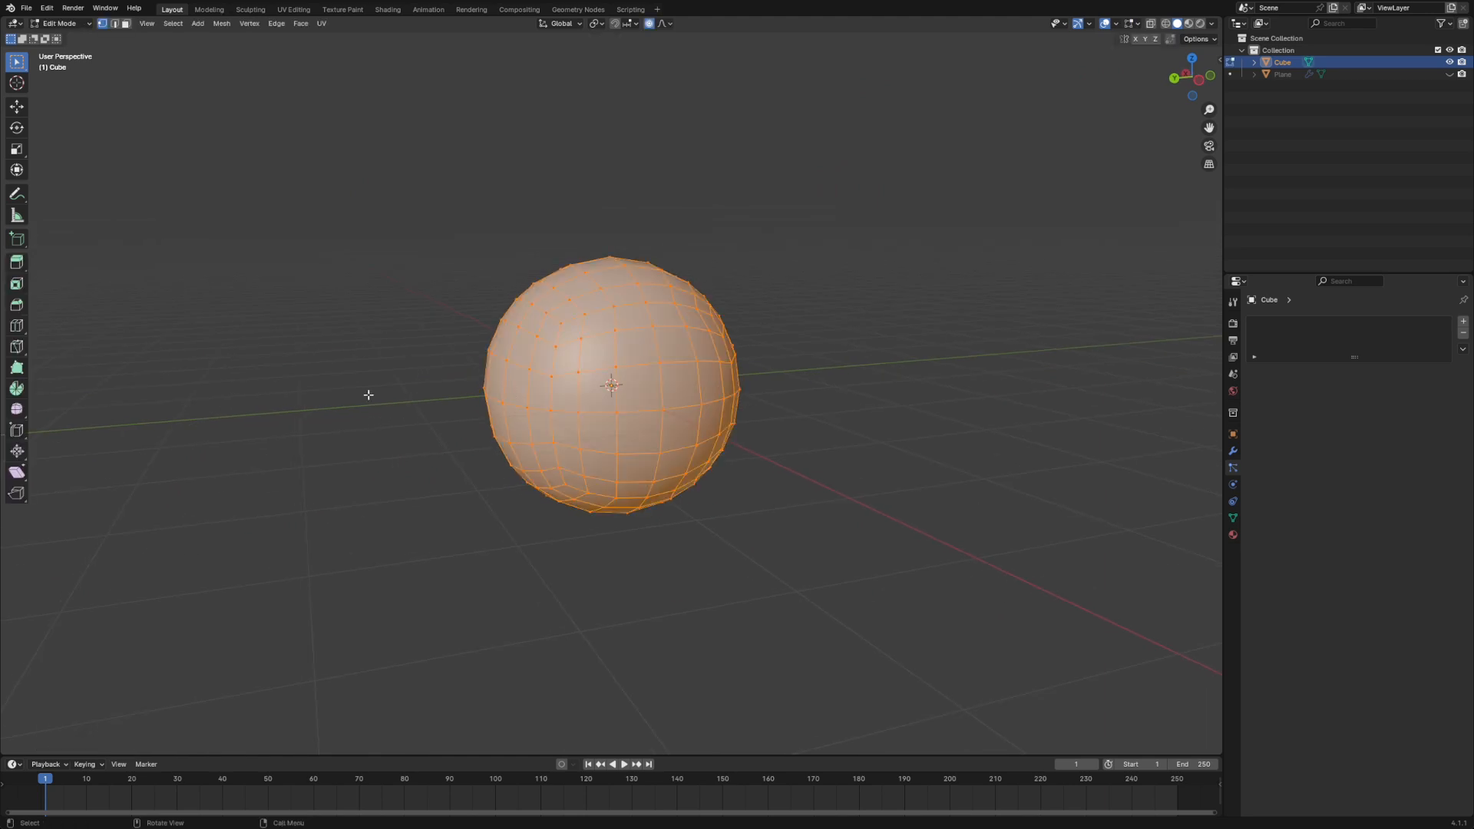
{"action": "middle_click_drag", "start_coordinate": [768, 484], "coordinate": [800, 444]}
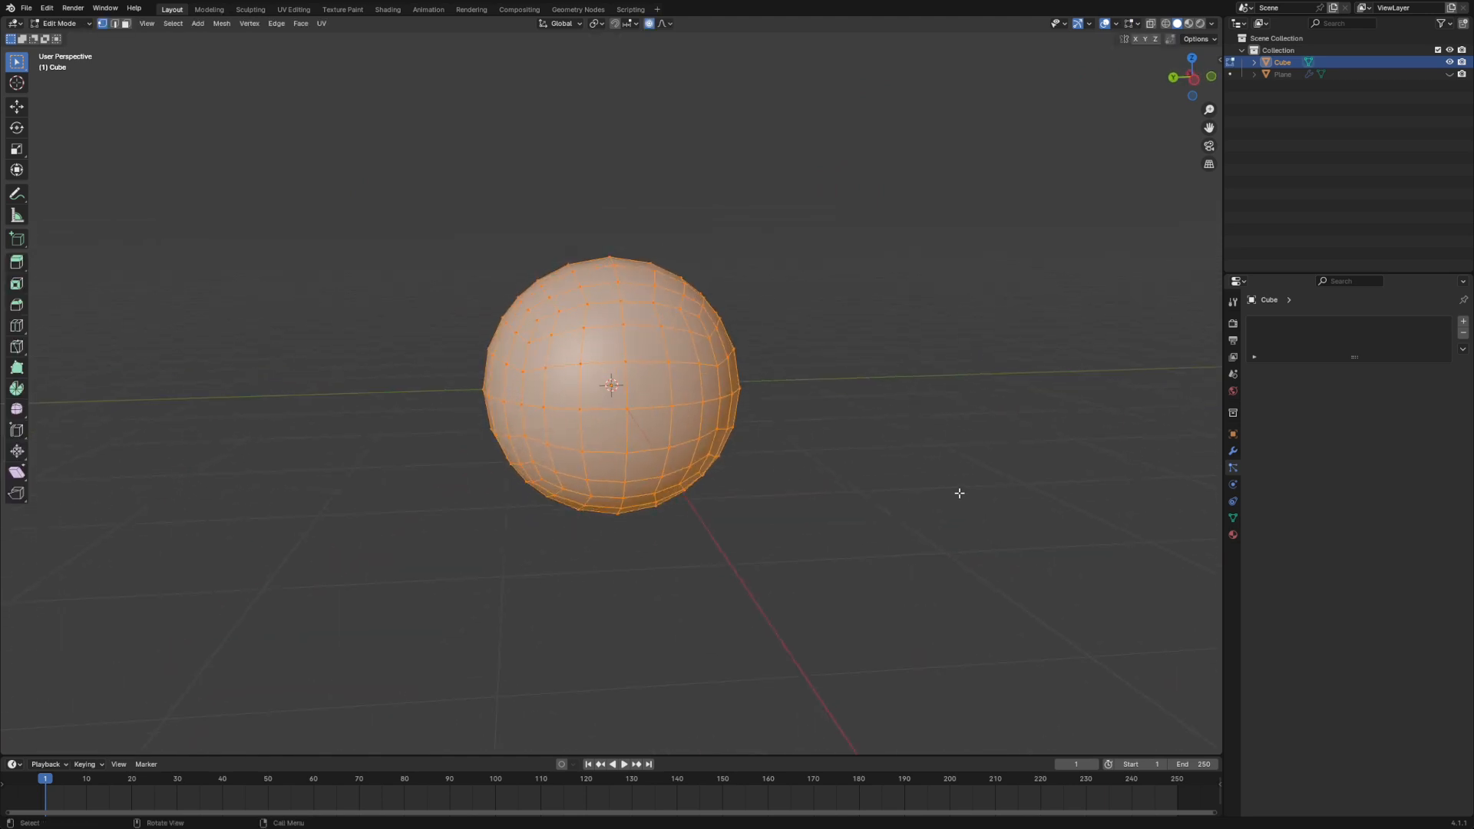
{"action": "key", "text": "Tab"}
{"action": "mouse_move", "coordinate": [629, 625]}
{"action": "middle_mouse_down"}
{"action": "mouse_move", "coordinate": [747, 628]}
{"action": "mouse_move", "coordinate": [628, 618]}
{"action": "middle_mouse_up"}
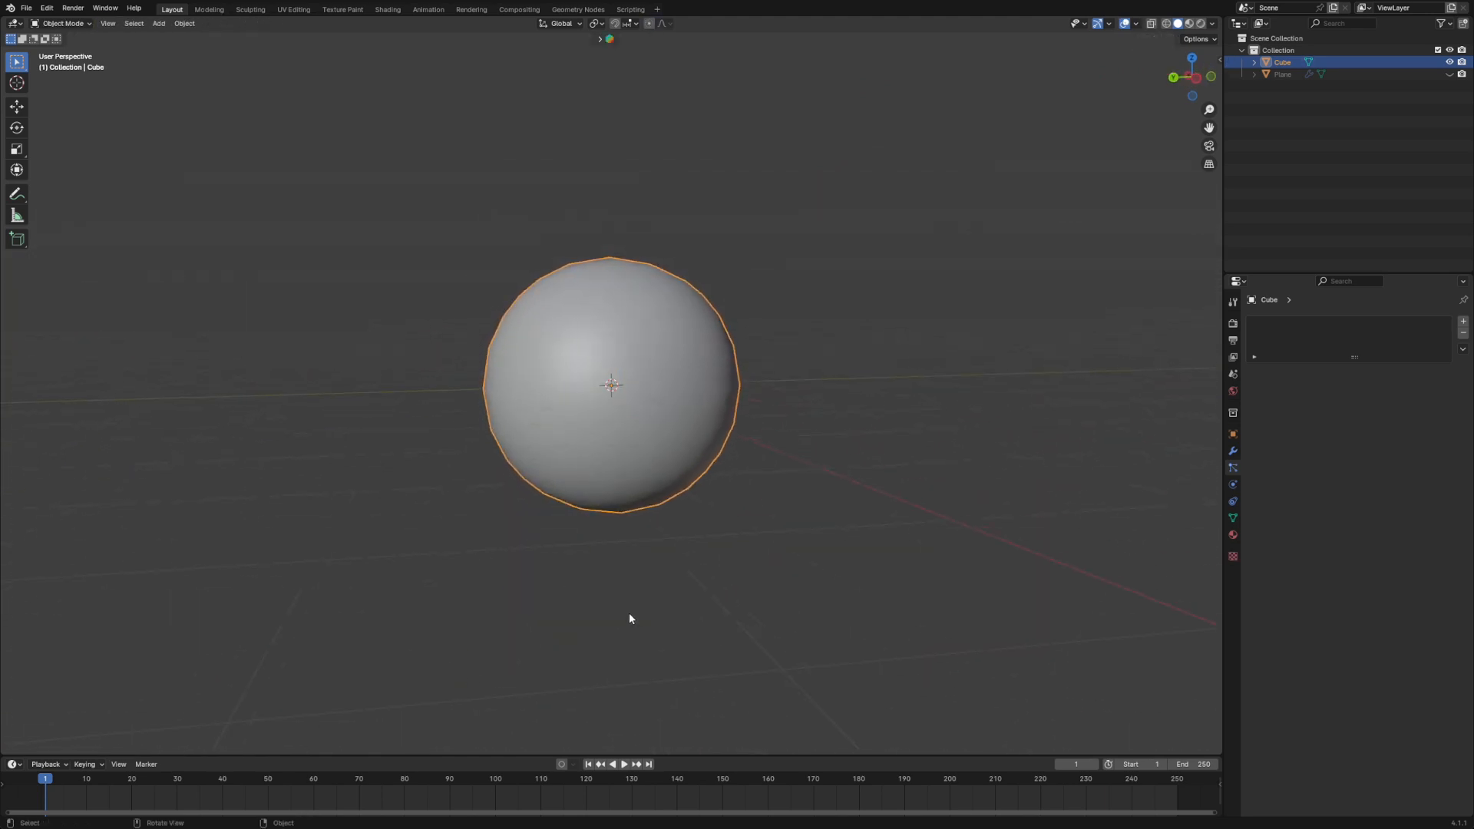
{"action": "key", "text": "Tab"}
{"action": "scroll", "coordinate": [720, 506], "scroll_direction": "down", "scroll_amount": 2}
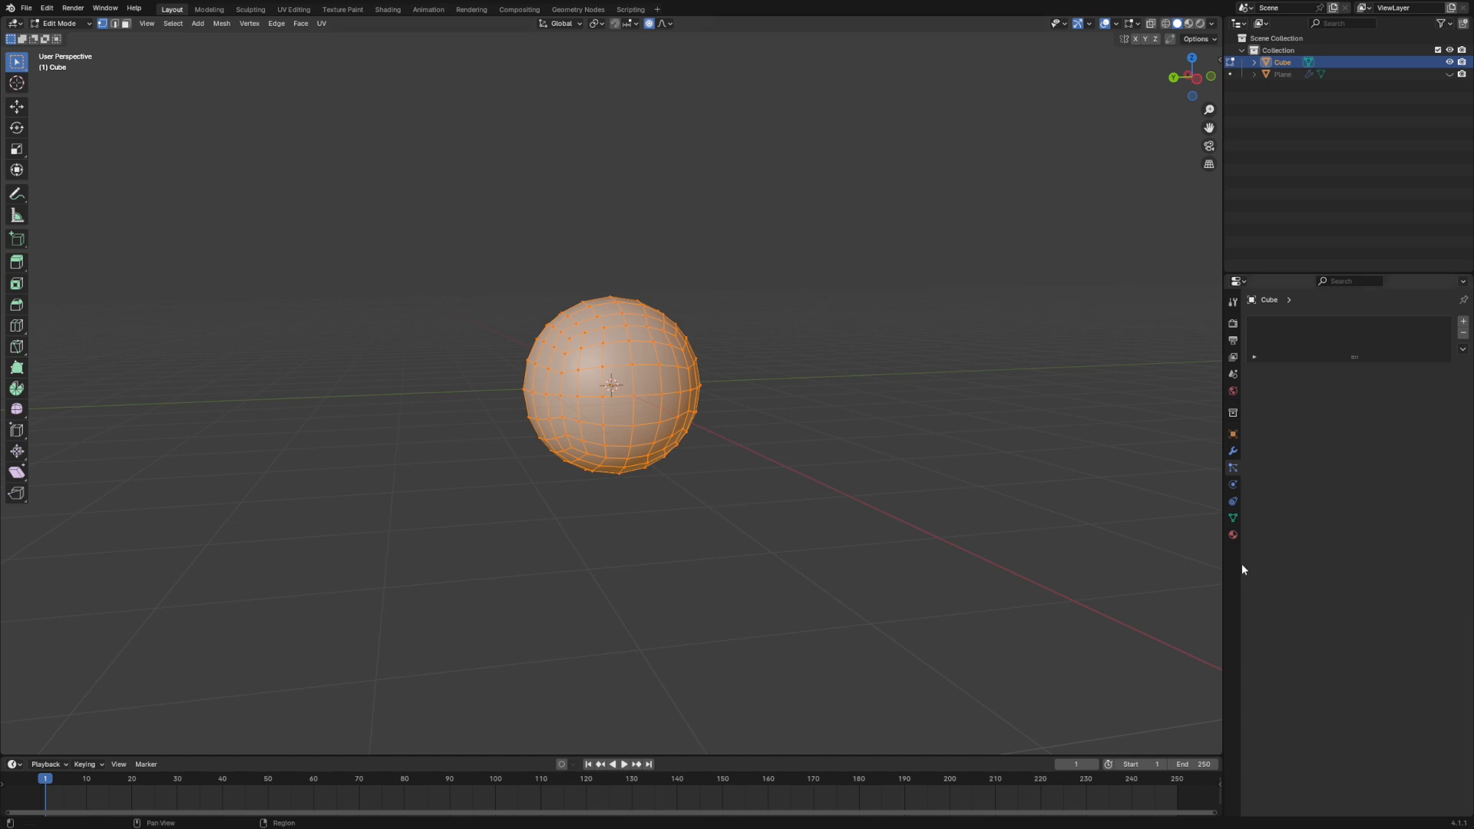
- Add a Displace modifier to the sphere
{"action": "left_click", "coordinate": [1234, 451]}
{"action": "left_click", "coordinate": [1361, 324]}
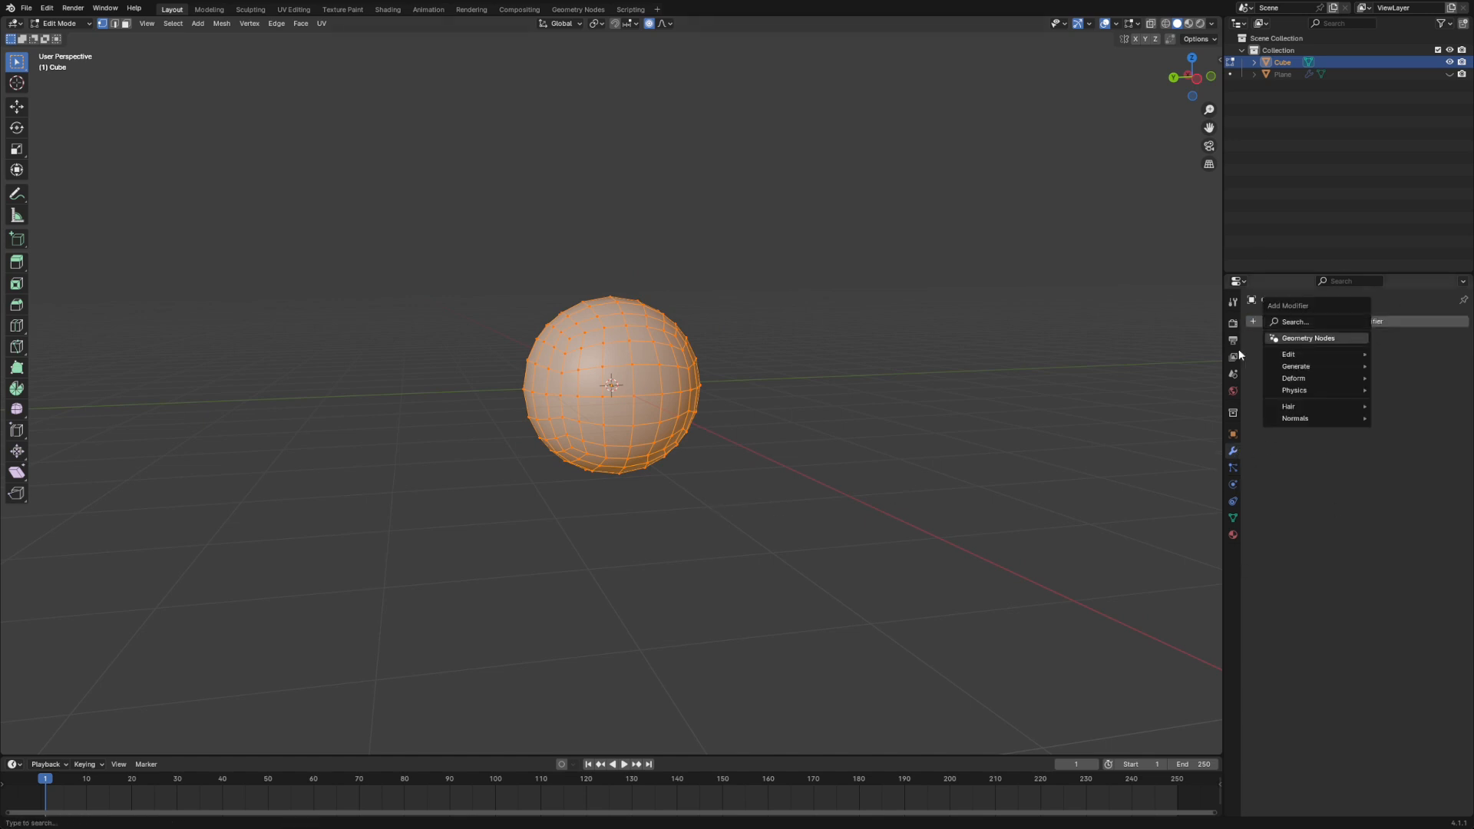
{"action": "left_click", "coordinate": [1320, 320]}
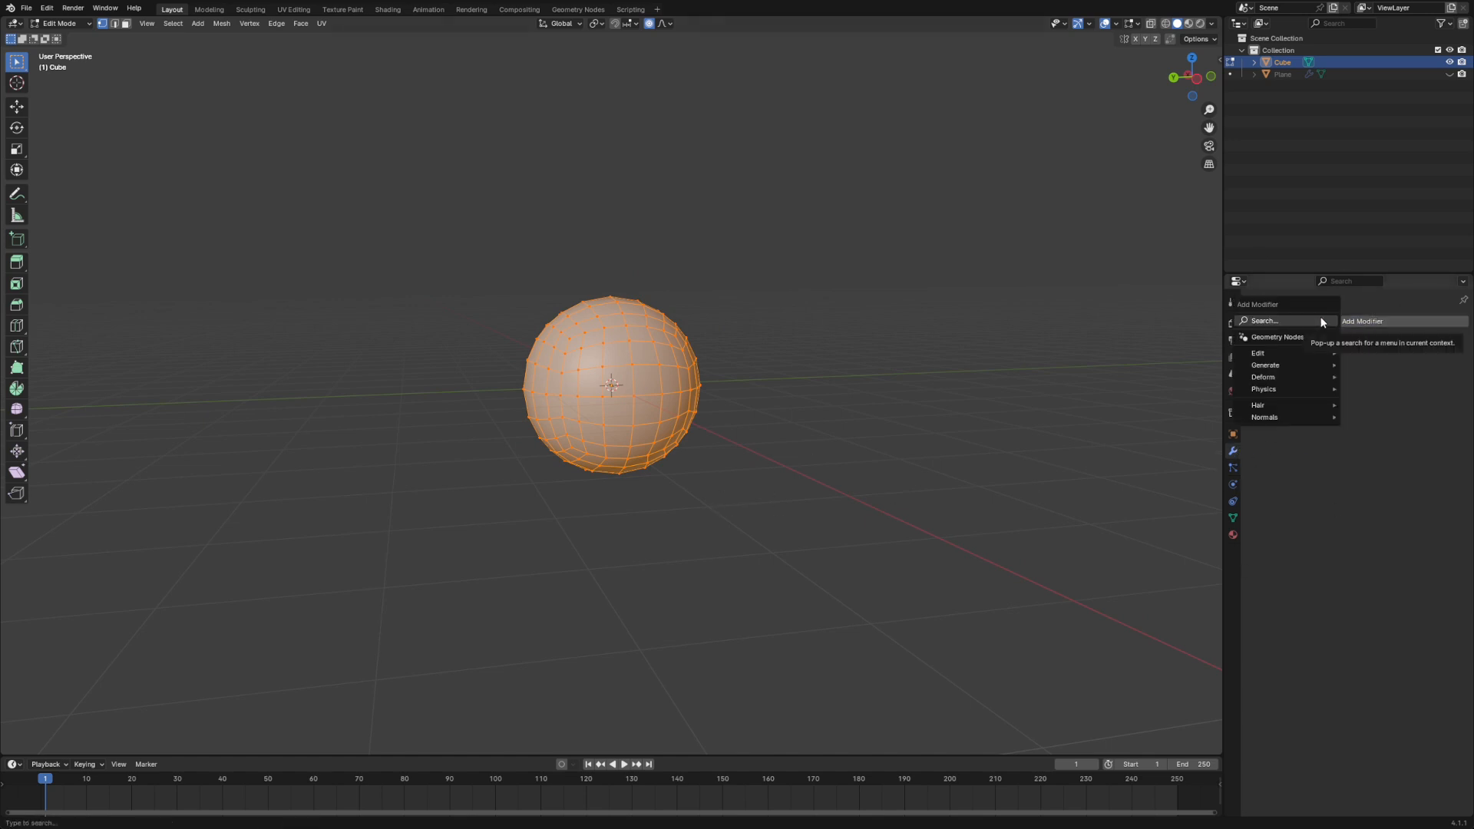
{"action": "left_click", "coordinate": [1322, 321]}
{"action": "type", "text": "dis"}
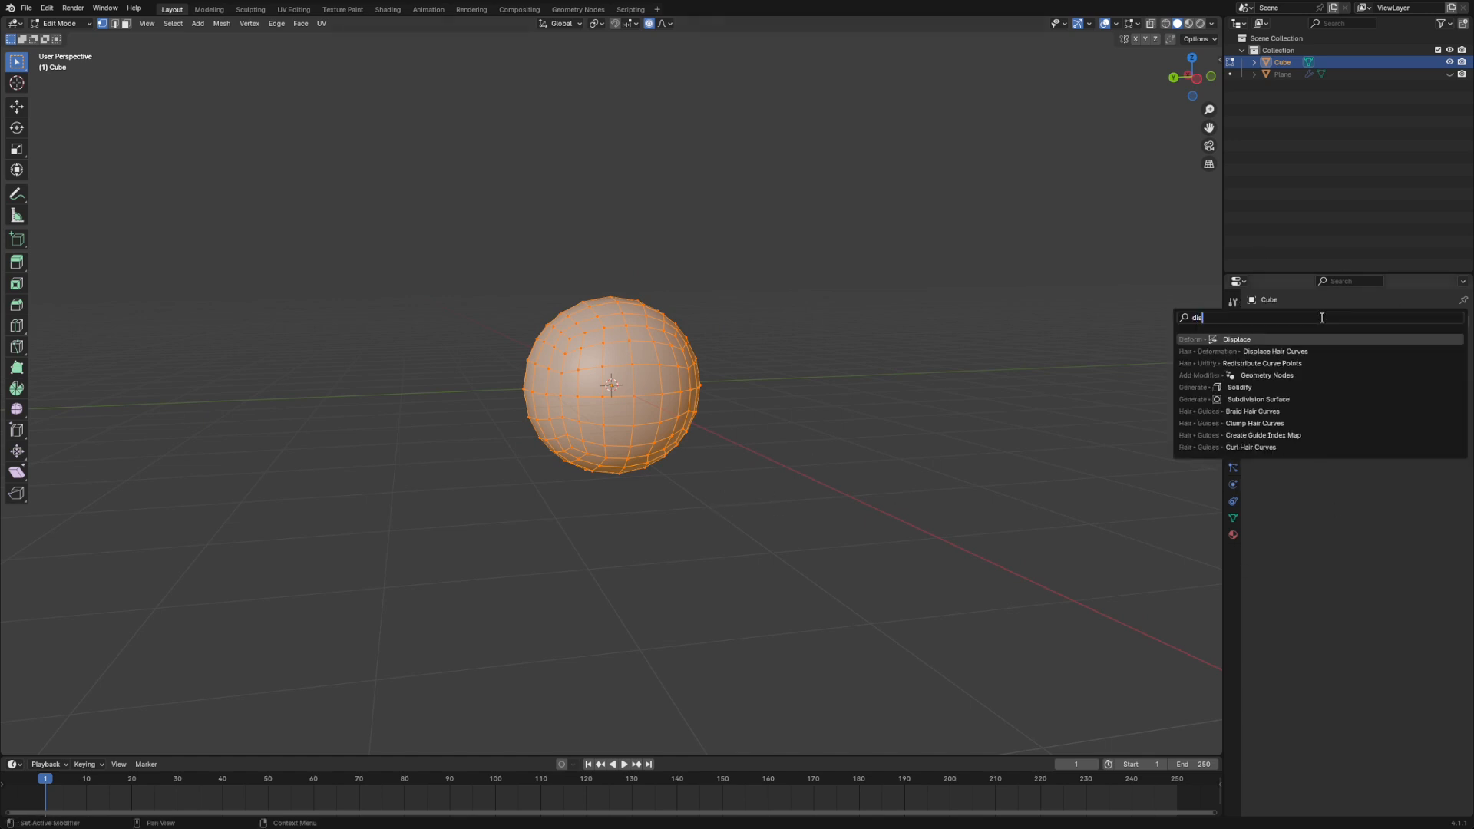
{"action": "left_click", "coordinate": [1240, 338]}
{"action": "middle_click_drag", "start_coordinate": [771, 505], "coordinate": [745, 501]}
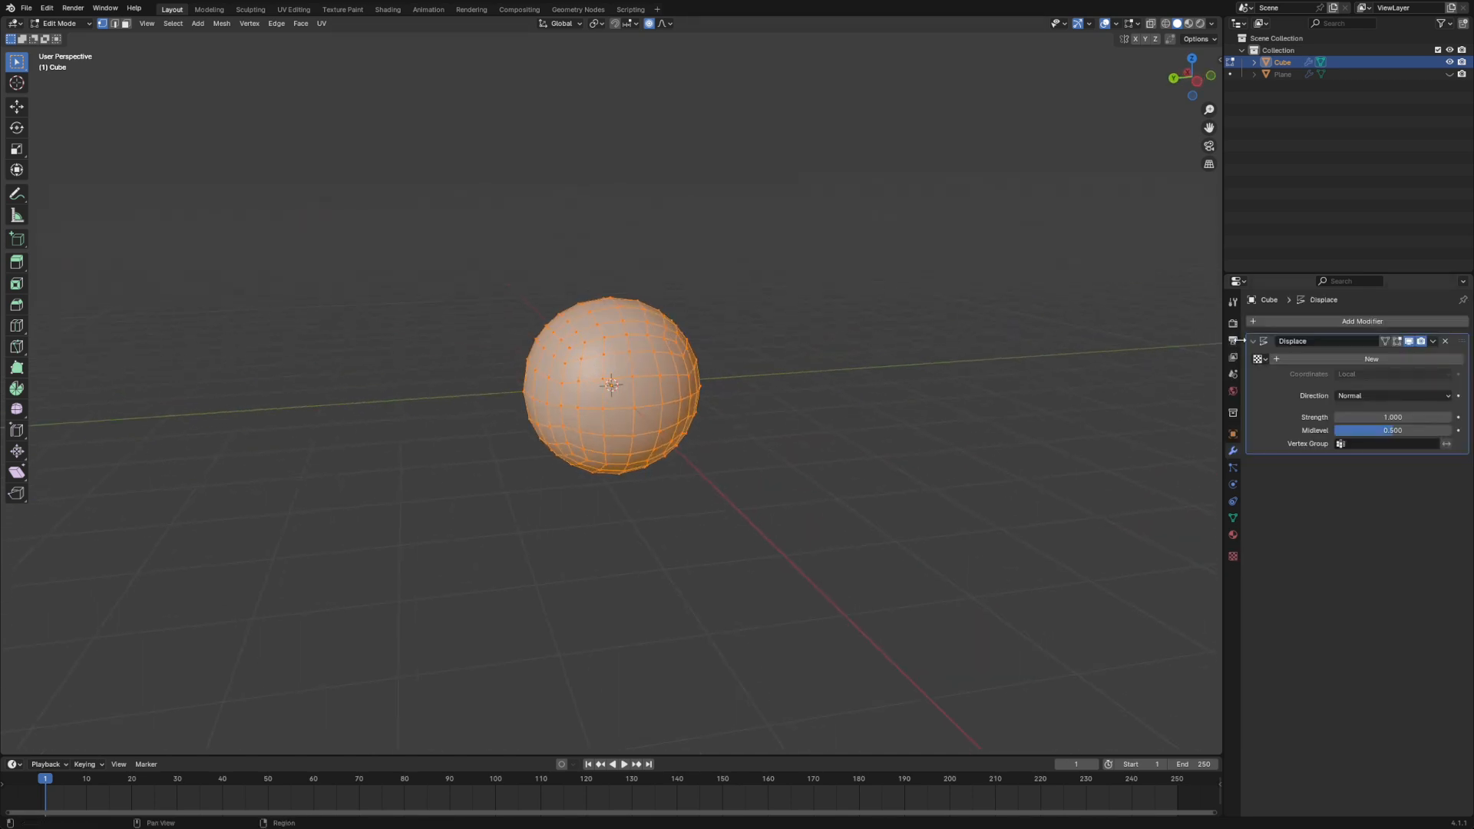
- Create a new texture for the Displace modifier and set its type to Voronoi
{"action": "left_click", "coordinate": [1379, 396]}
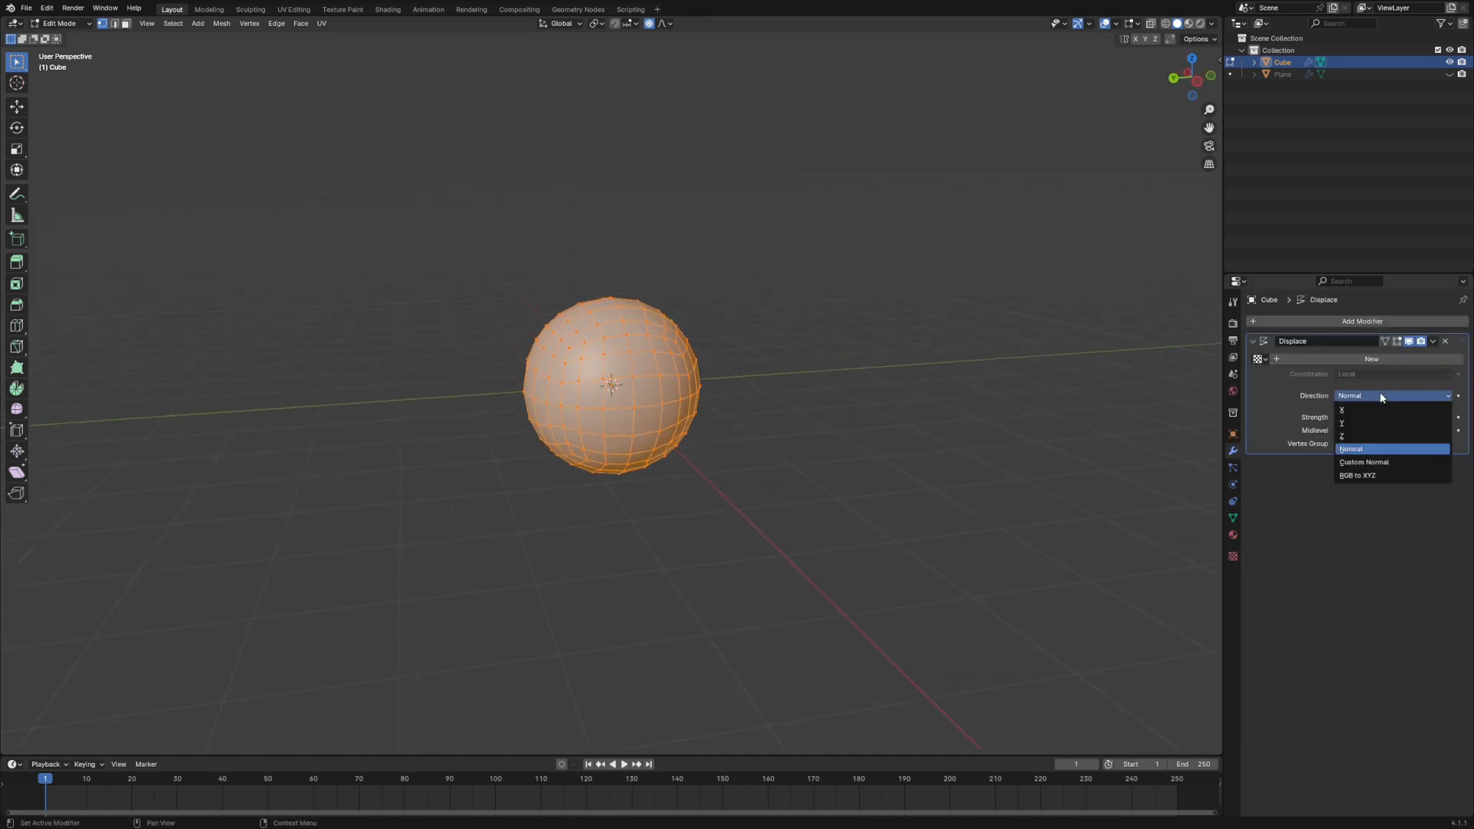
{"action": "left_click", "coordinate": [1431, 359]}
{"action": "left_click", "coordinate": [1459, 360]}
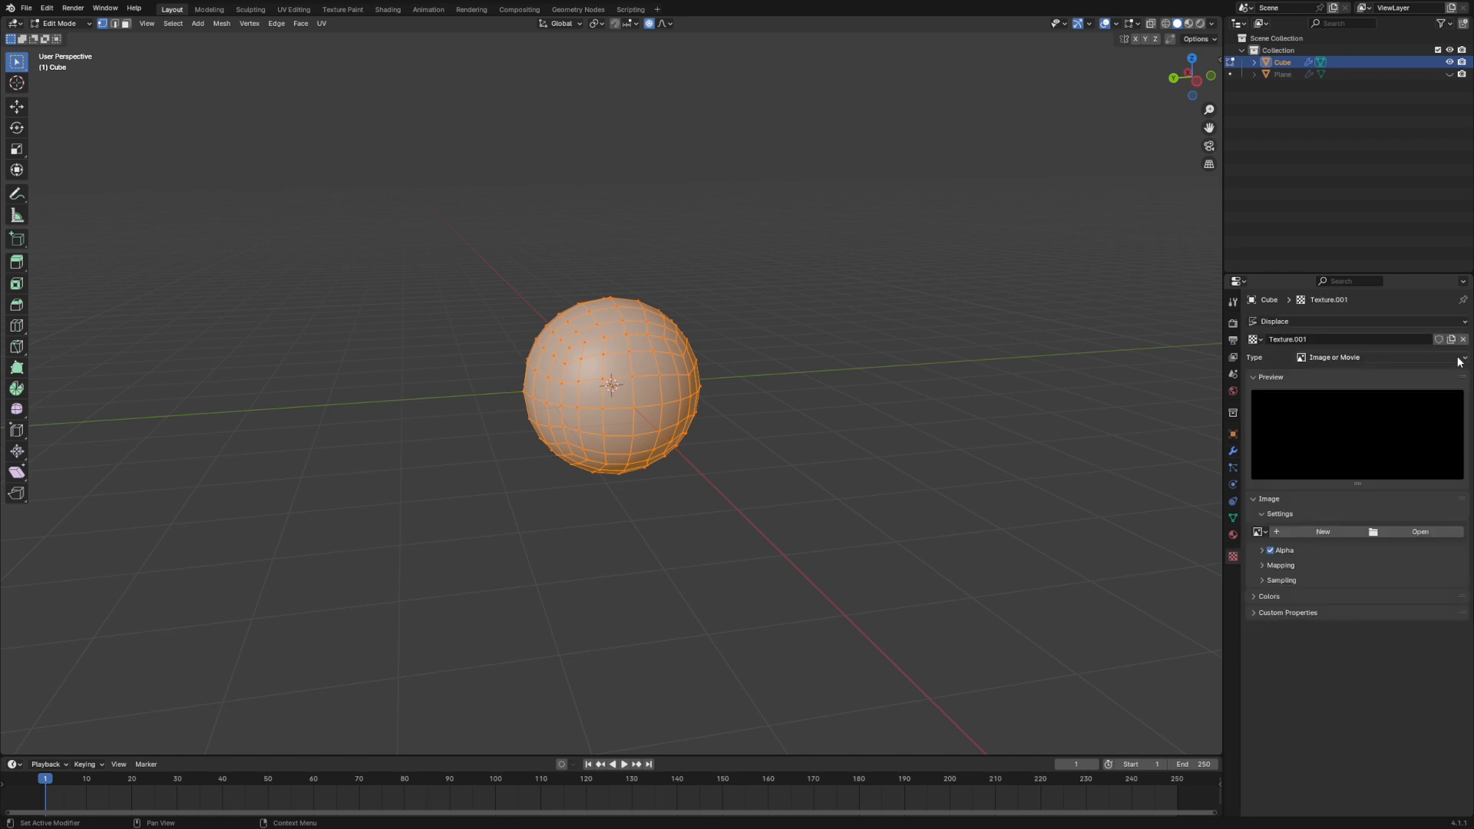
{"action": "left_click", "coordinate": [1357, 360]}
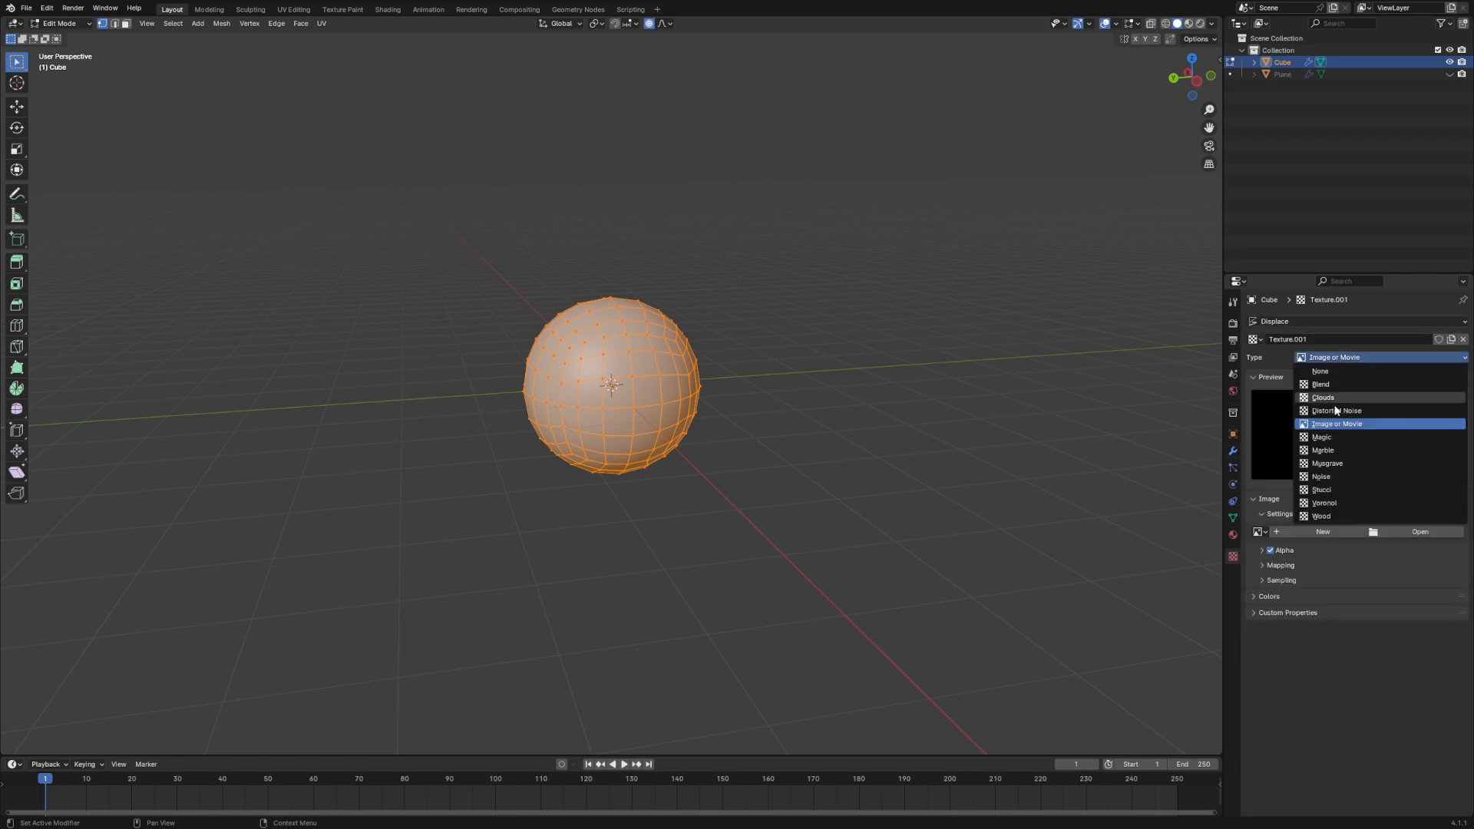
{"action": "left_click", "coordinate": [1327, 503]}
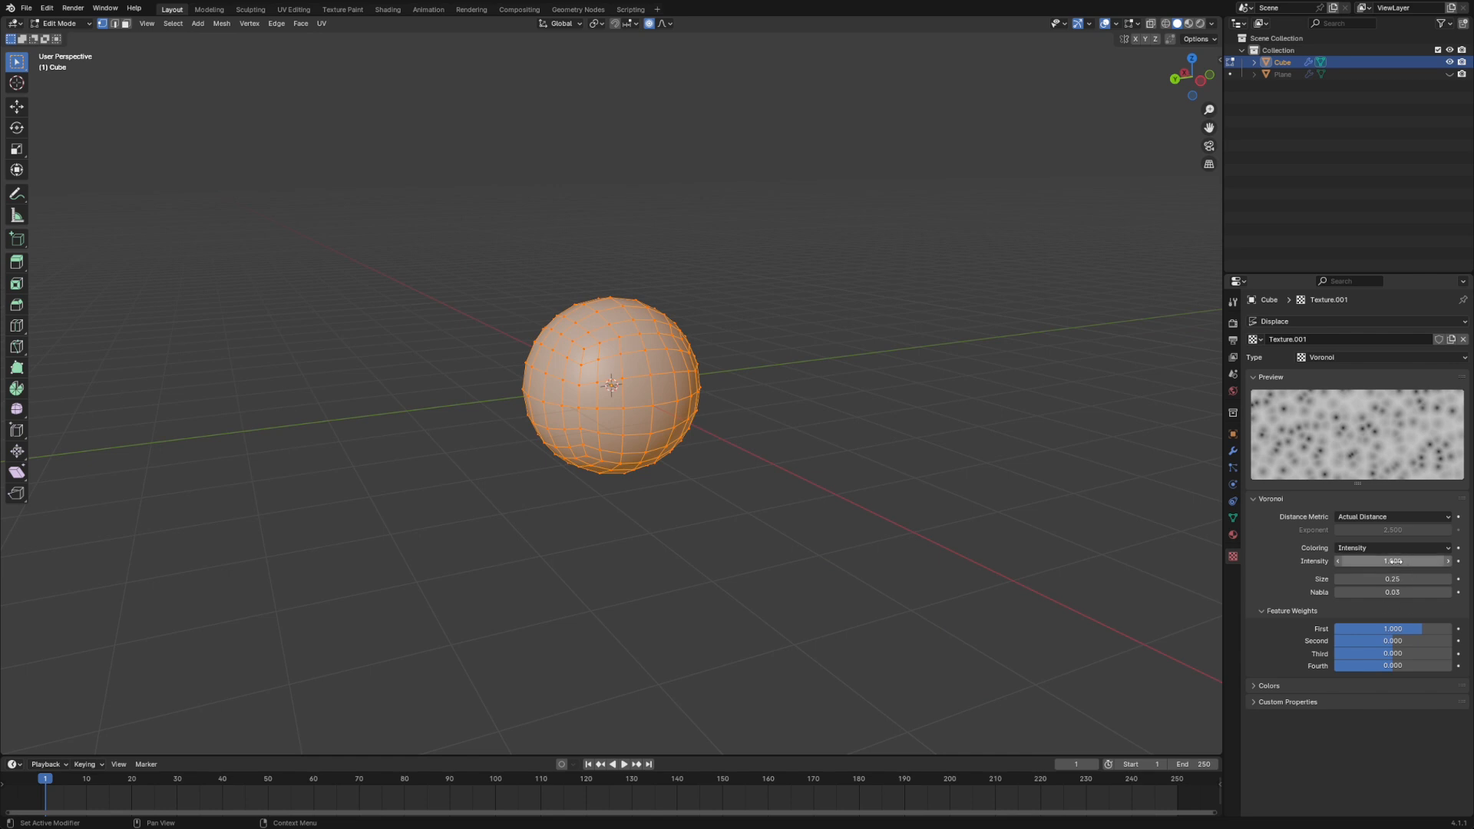
- Switch to Object Mode and set the Voronoi texture's intensity to 0.6
{"action": "left_click_drag", "start_coordinate": [1391, 561], "coordinate": [1459, 561]}
{"action": "key", "text": "Tab"}
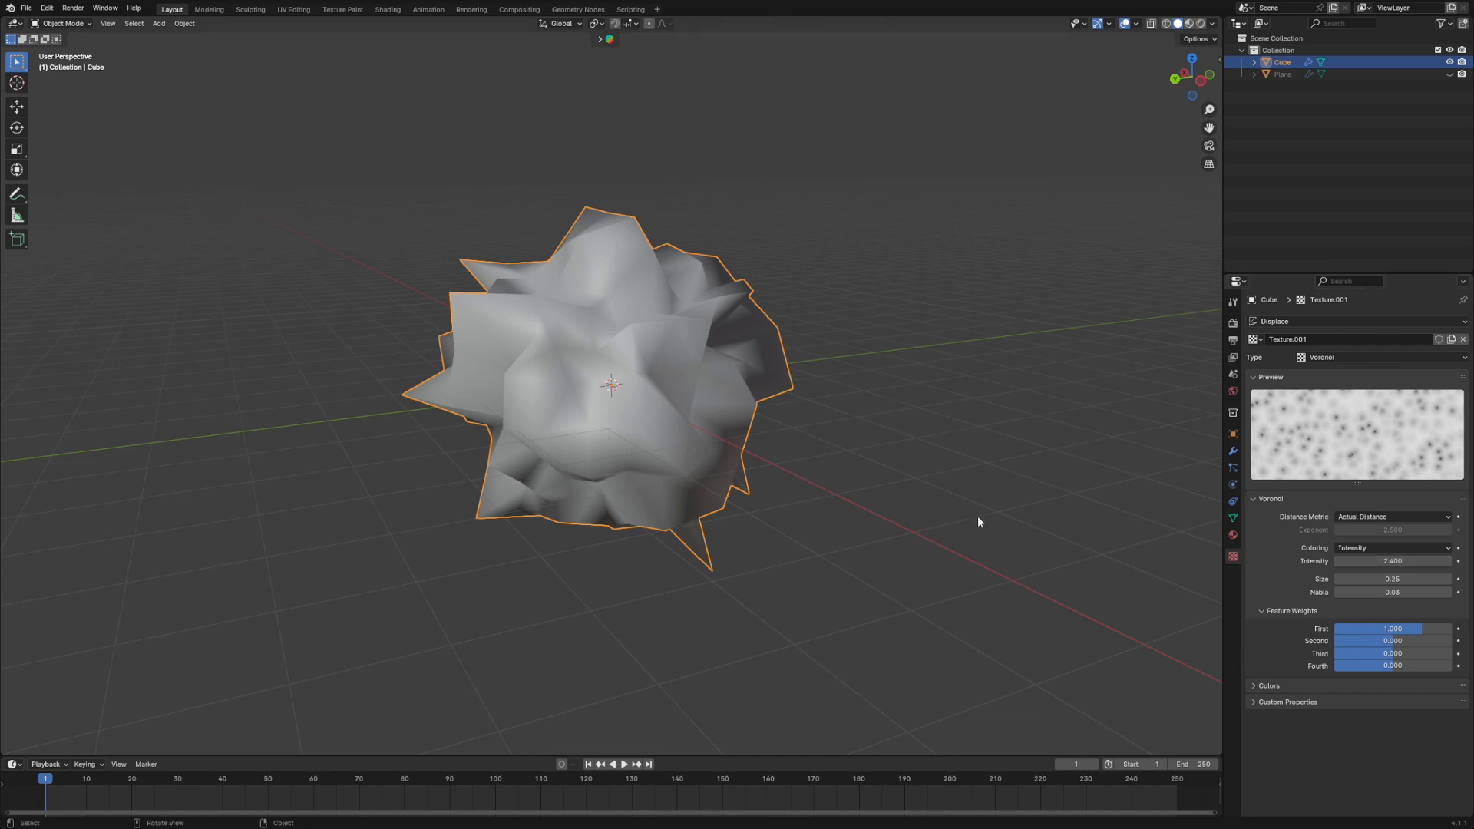
{"action": "middle_click_drag", "start_coordinate": [978, 516], "coordinate": [1113, 534]}
{"action": "left_click_drag", "start_coordinate": [1410, 561], "coordinate": [1325, 561]}
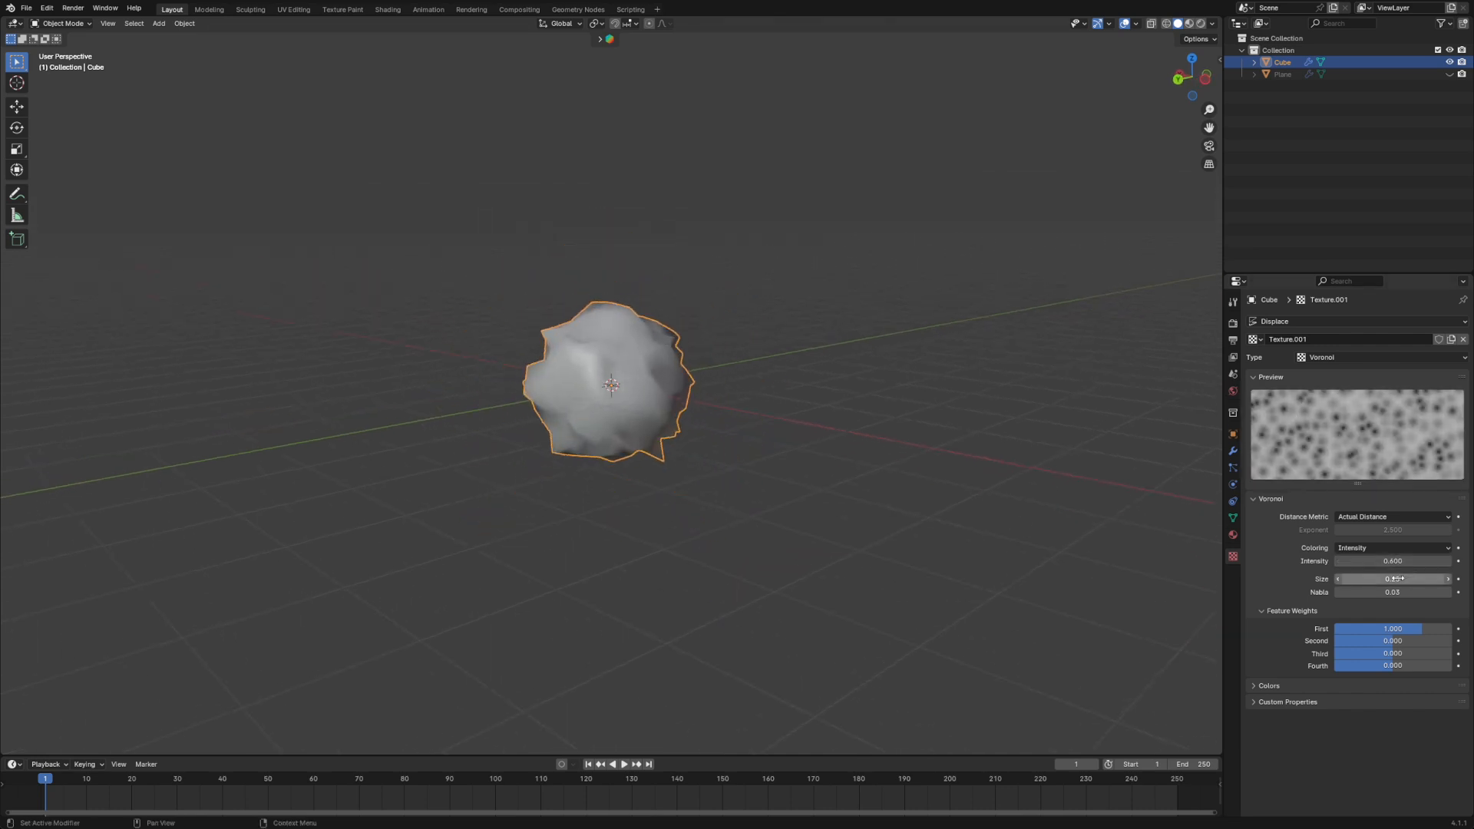
{"action": "middle_click_drag", "start_coordinate": [998, 549], "coordinate": [1036, 514]}
- Set the Voronoi texture's size to 1.57 and its intensity to 1
{"action": "left_click_drag", "start_coordinate": [1390, 579], "coordinate": [1411, 578]}
{"action": "left_click_drag", "start_coordinate": [1392, 579], "coordinate": [1432, 578]}
{"action": "middle_click_drag", "start_coordinate": [1002, 519], "coordinate": [970, 542]}
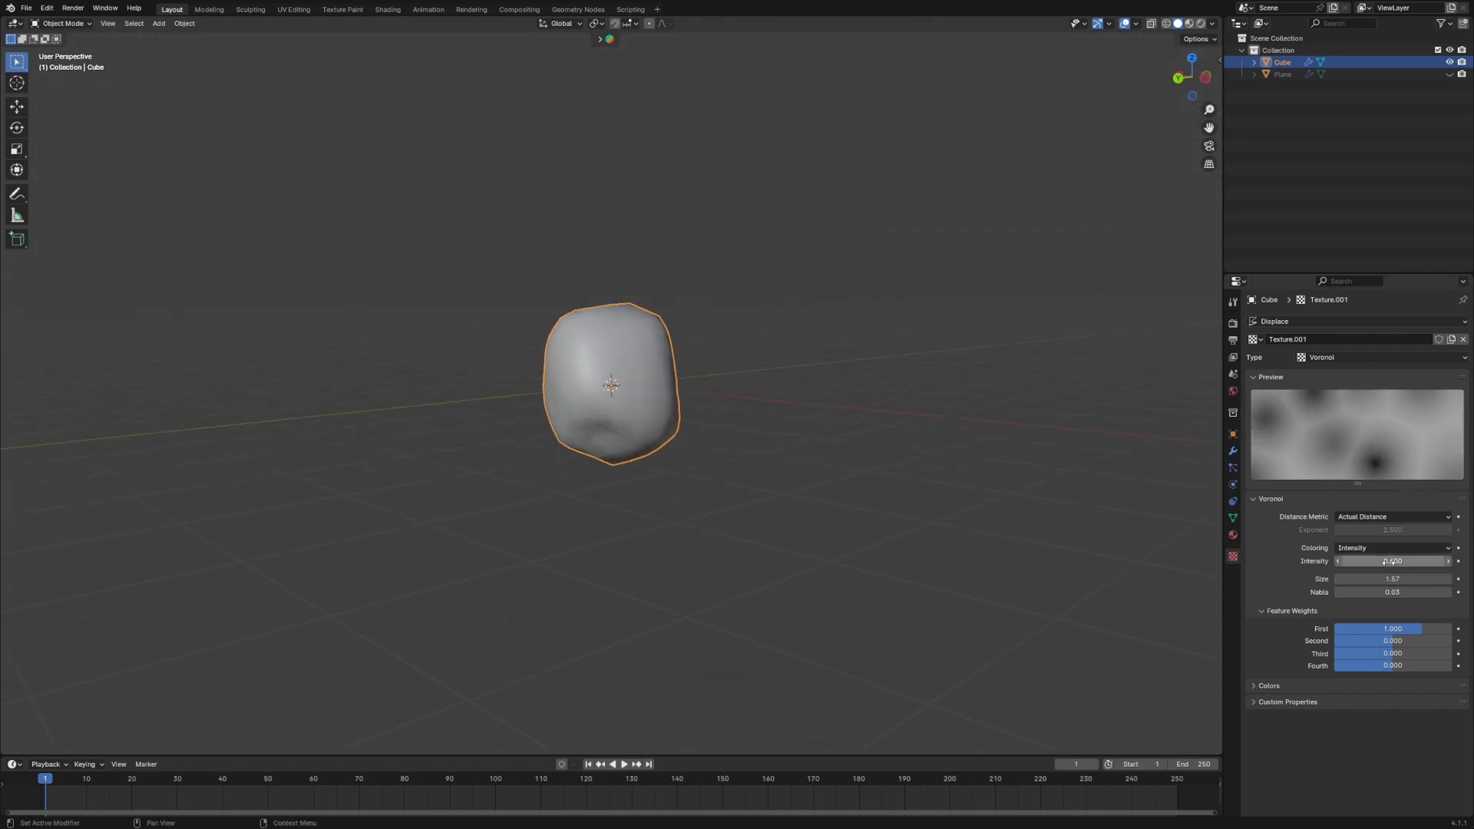
{"action": "left_click_drag", "start_coordinate": [1392, 561], "coordinate": [1421, 561]}
{"action": "middle_click_drag", "start_coordinate": [1155, 531], "coordinate": [763, 520]}
- Try the Distance Squared and Manhattan distance metrics on the Voronoi texture
{"action": "left_click", "coordinate": [1406, 530]}
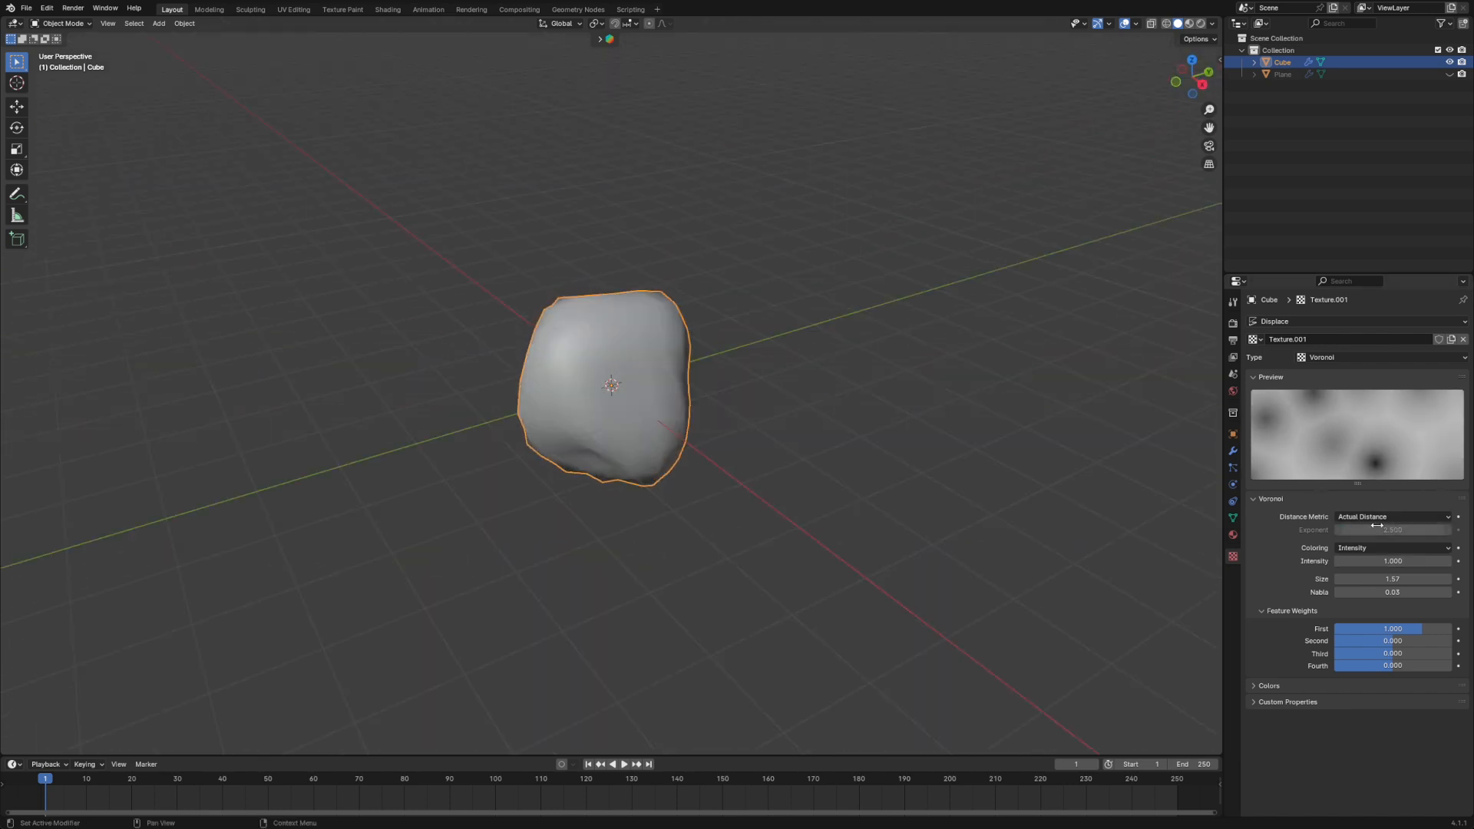
{"action": "left_click", "coordinate": [1376, 517]}
{"action": "left_click", "coordinate": [1342, 538]}
{"action": "middle_click_drag", "start_coordinate": [1113, 522], "coordinate": [691, 461]}
{"action": "left_click", "coordinate": [1402, 516]}
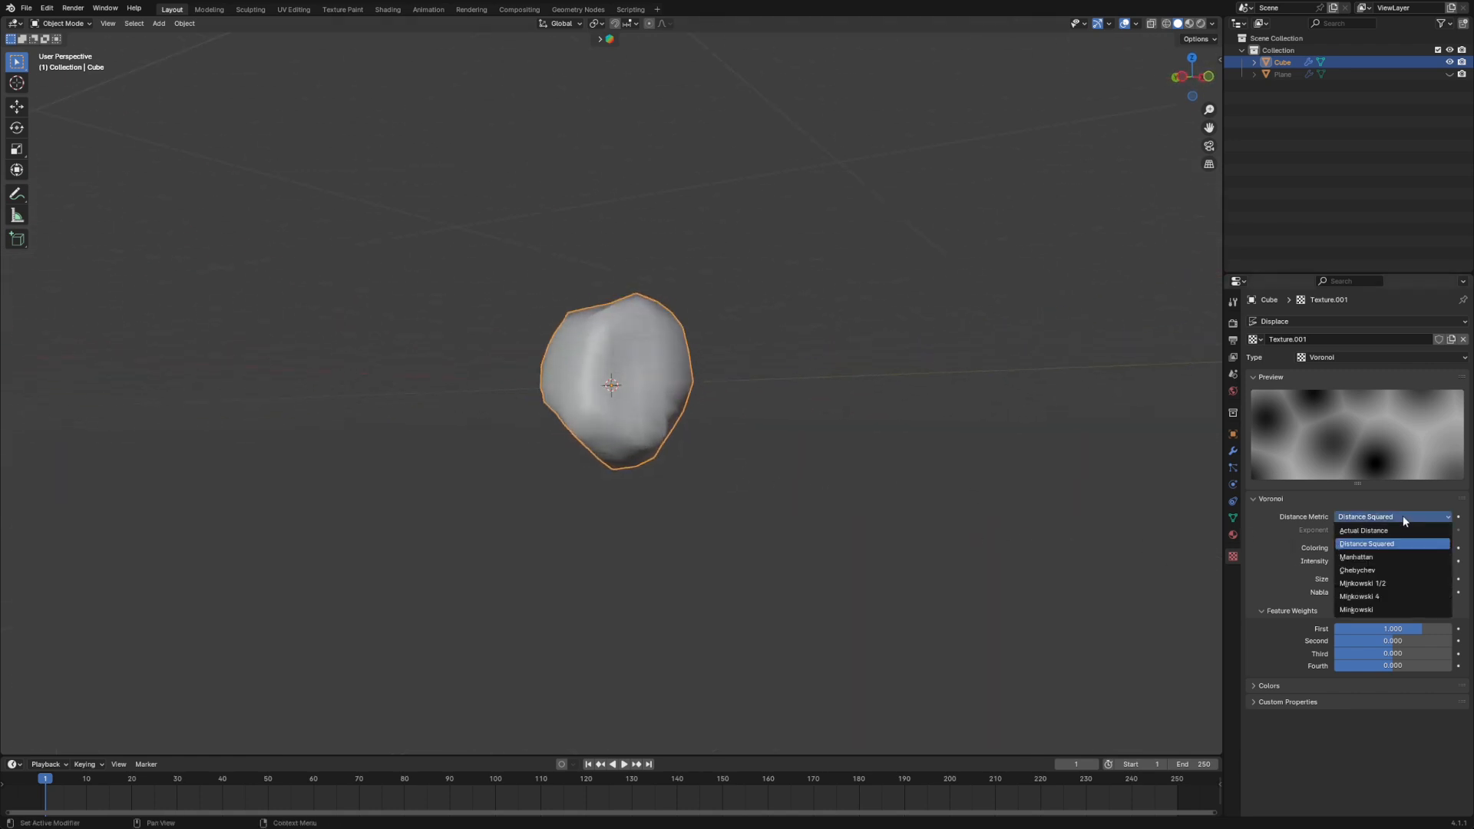
{"action": "left_click", "coordinate": [1356, 557]}
{"action": "middle_click_drag", "start_coordinate": [1098, 527], "coordinate": [1198, 542]}
- Set the Voronoi texture's distance metric to Chebychev and inspect the rock shape from several sides
{"action": "left_click", "coordinate": [1374, 517]}
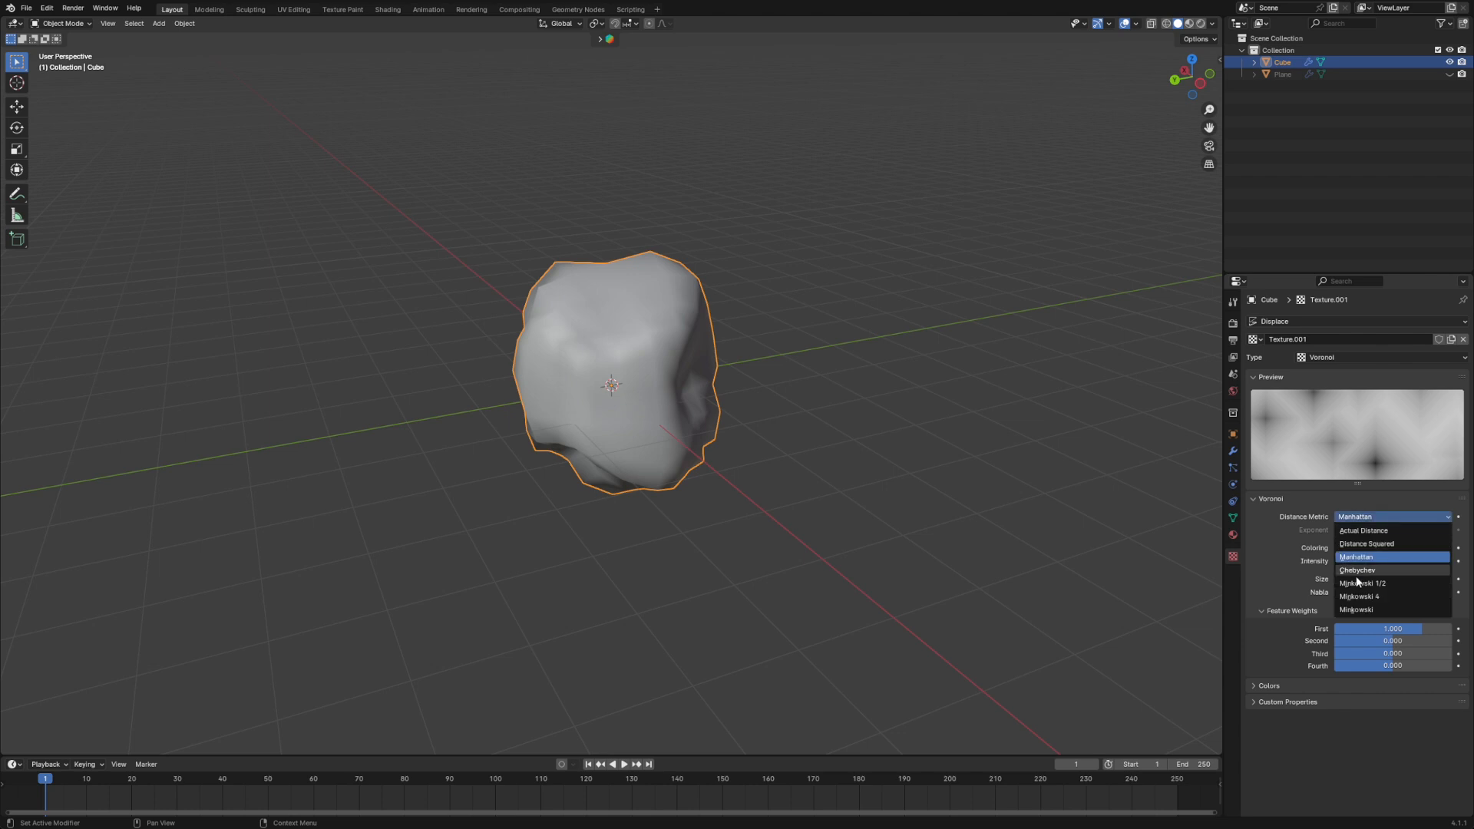
{"action": "left_click", "coordinate": [1357, 571]}
{"action": "middle_click_drag", "start_coordinate": [906, 527], "coordinate": [0, 512]}
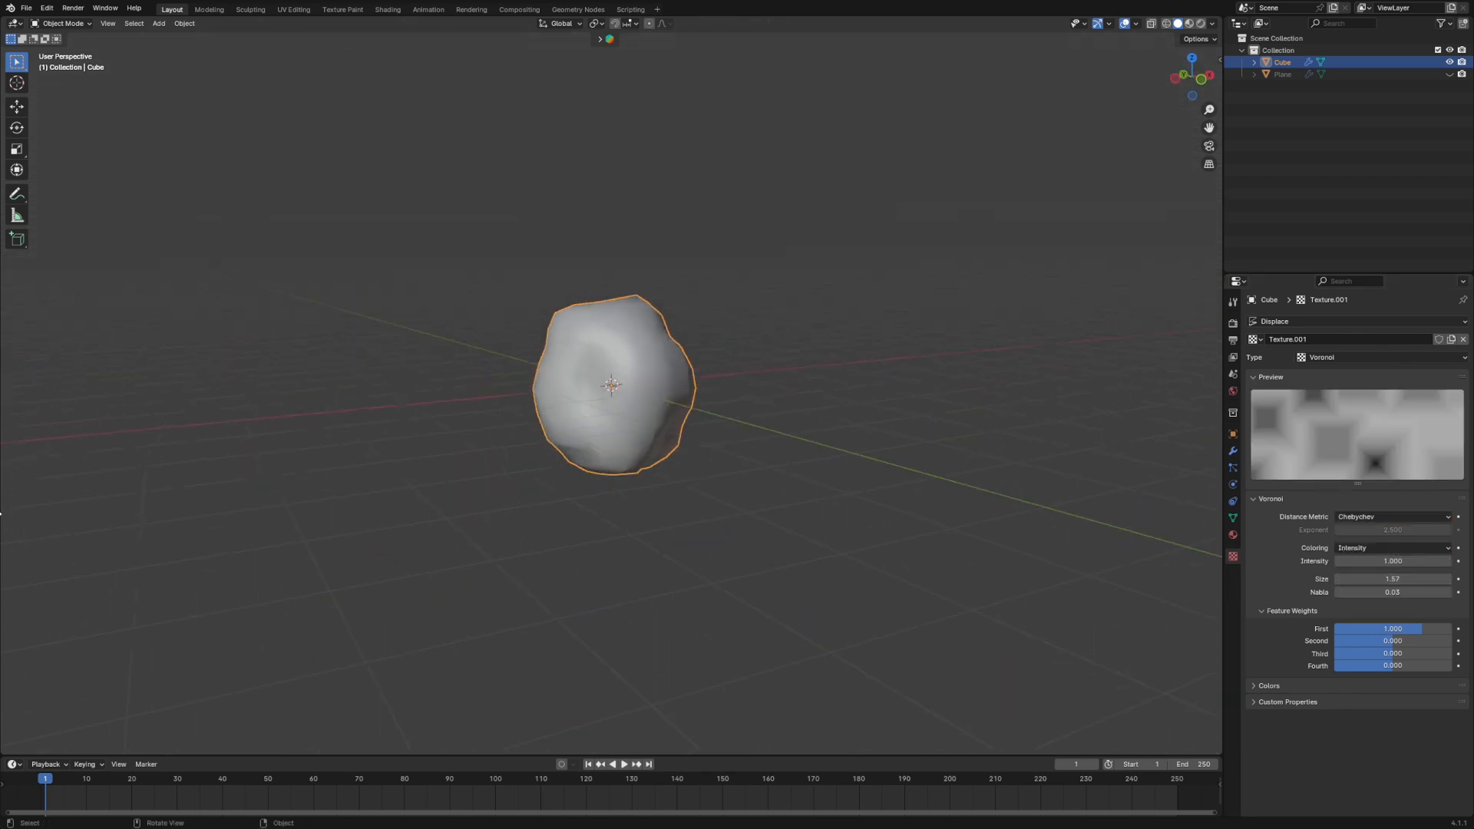
{"action": "middle_click_drag", "start_coordinate": [602, 459], "coordinate": [1142, 505]}
{"action": "middle_click_drag", "start_coordinate": [998, 499], "coordinate": [960, 432]}
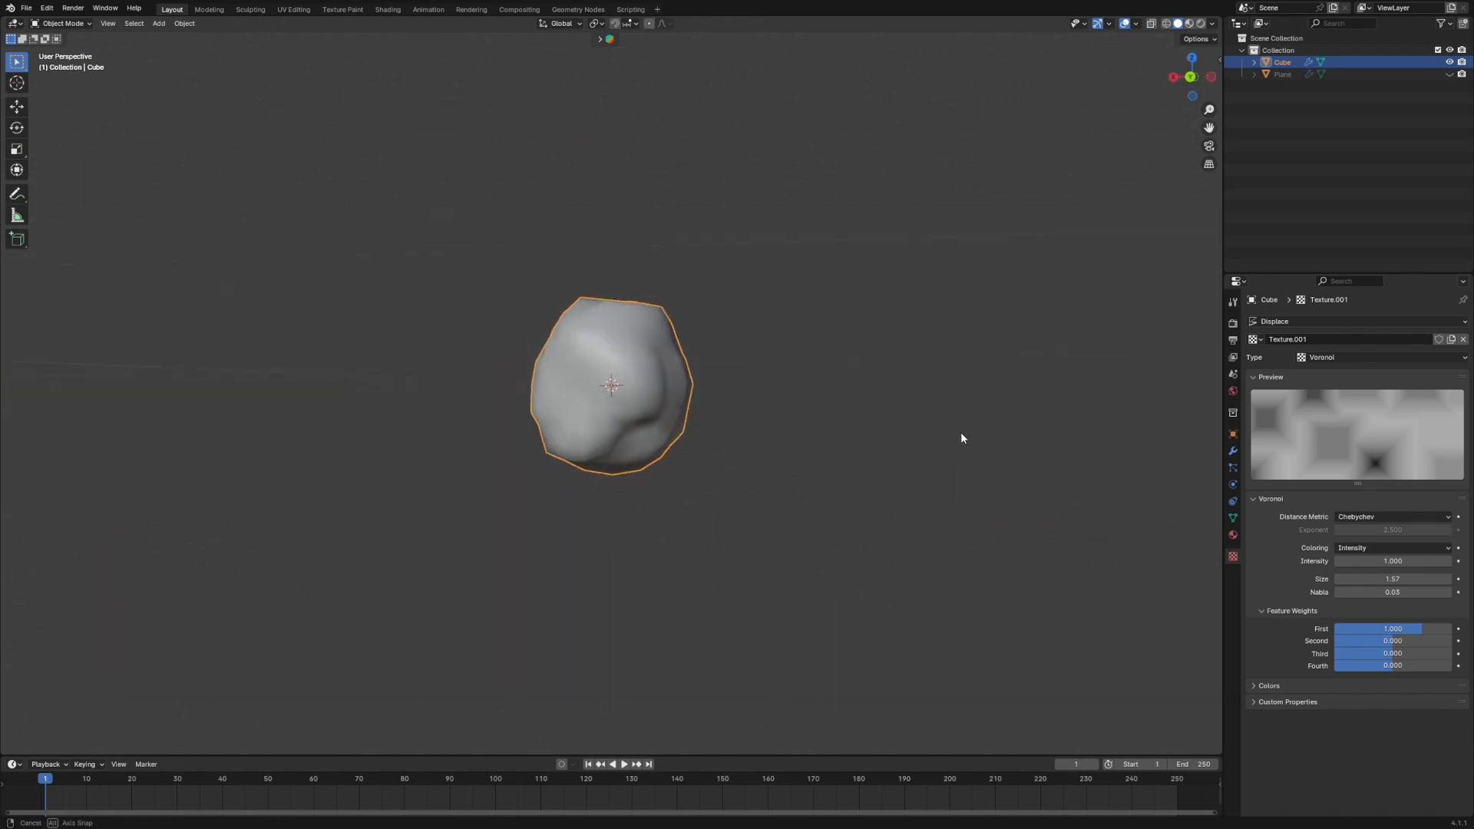
- Try a different strength on the Displace modifier and set it back to 1
{"action": "left_click", "coordinate": [1233, 451]}
{"action": "middle_click_drag", "start_coordinate": [1144, 446], "coordinate": [998, 437]}
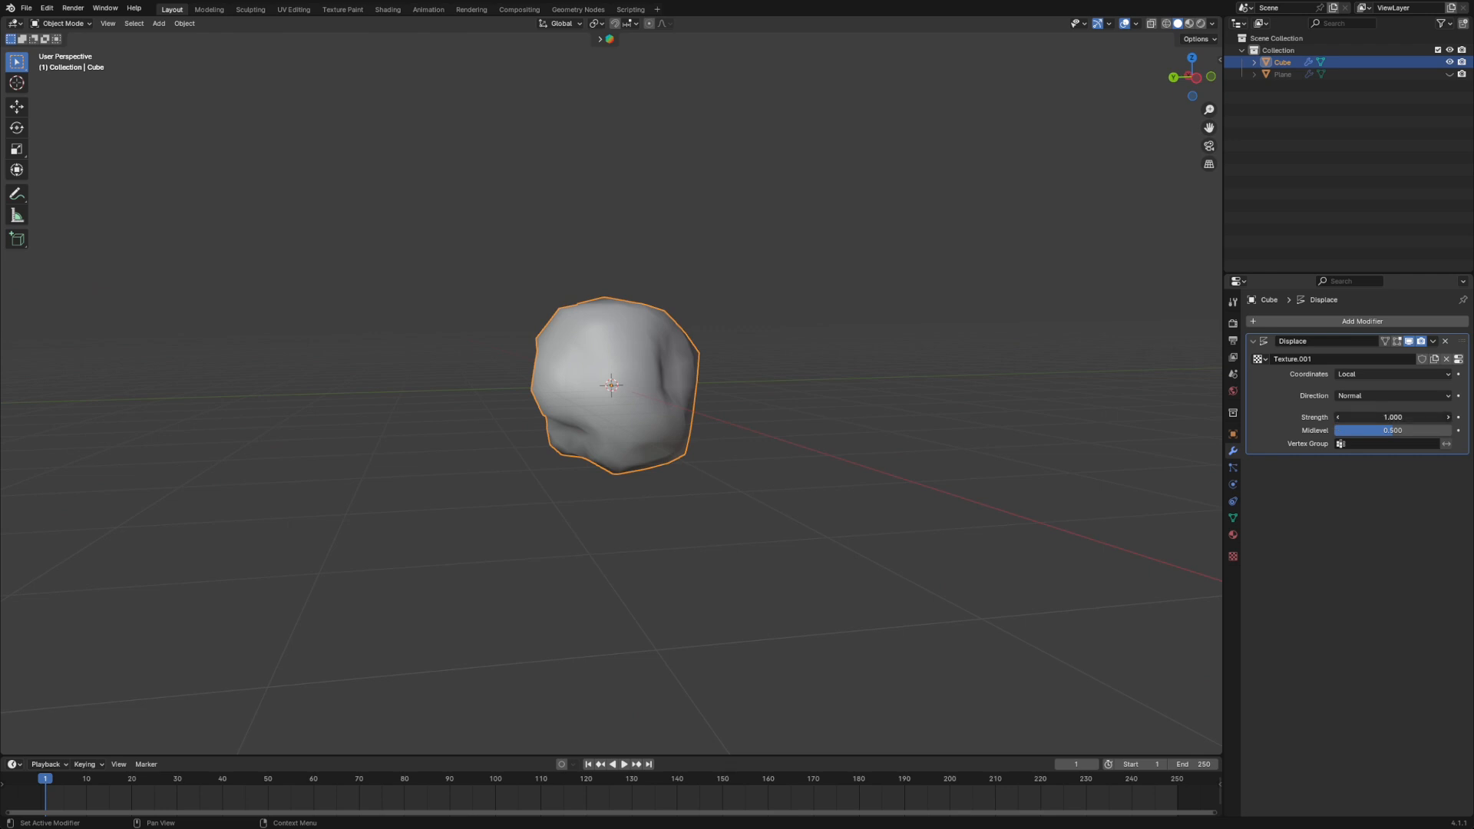
{"action": "left_click_drag", "start_coordinate": [1392, 417], "coordinate": [1433, 417]}
{"action": "left_click", "coordinate": [1380, 417]}
{"action": "key", "text": "Return"}
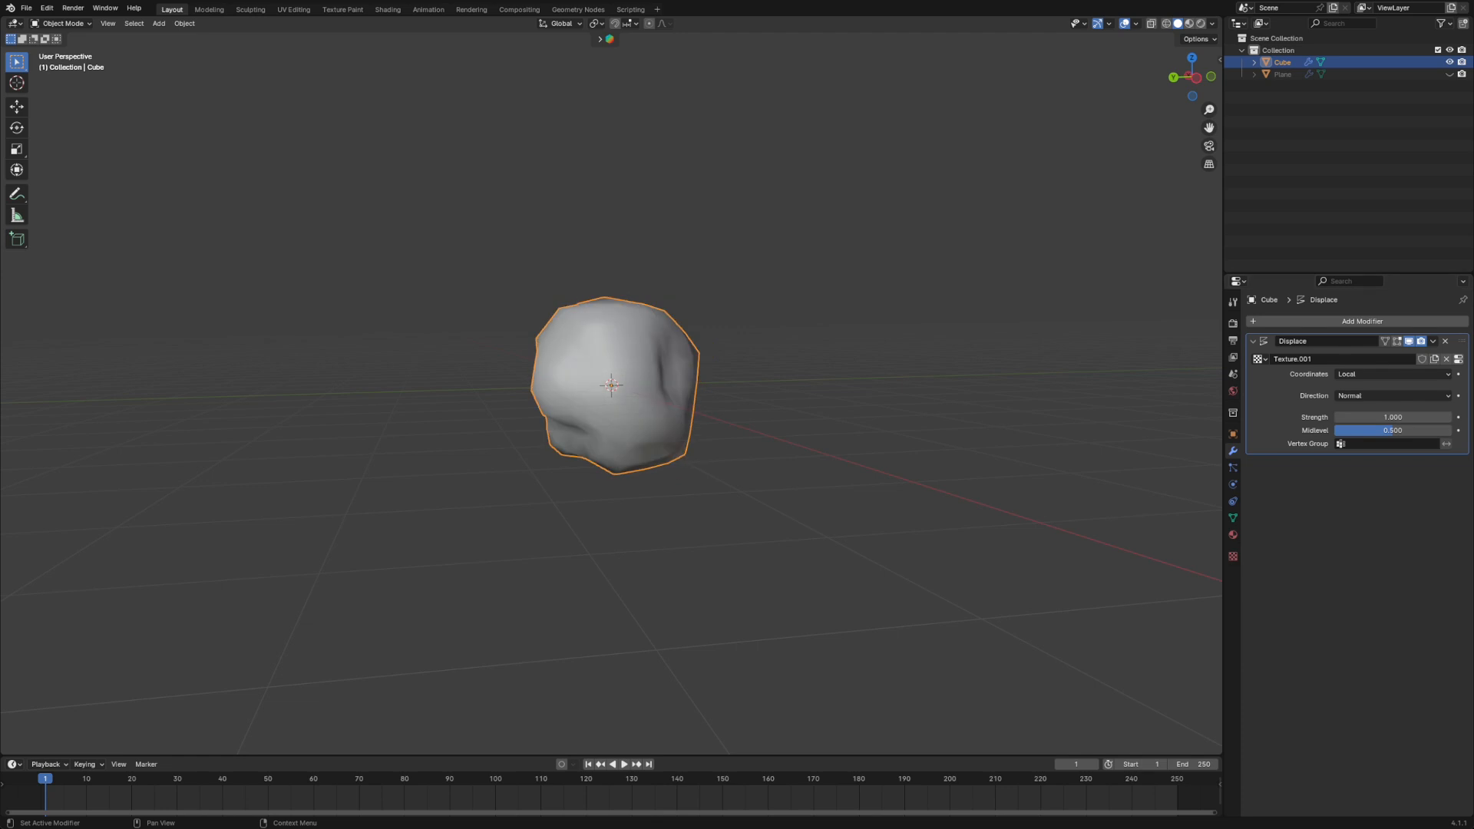
- Apply the Displace modifier to the rock mesh
{"action": "middle_click_drag", "start_coordinate": [798, 453], "coordinate": [767, 460]}
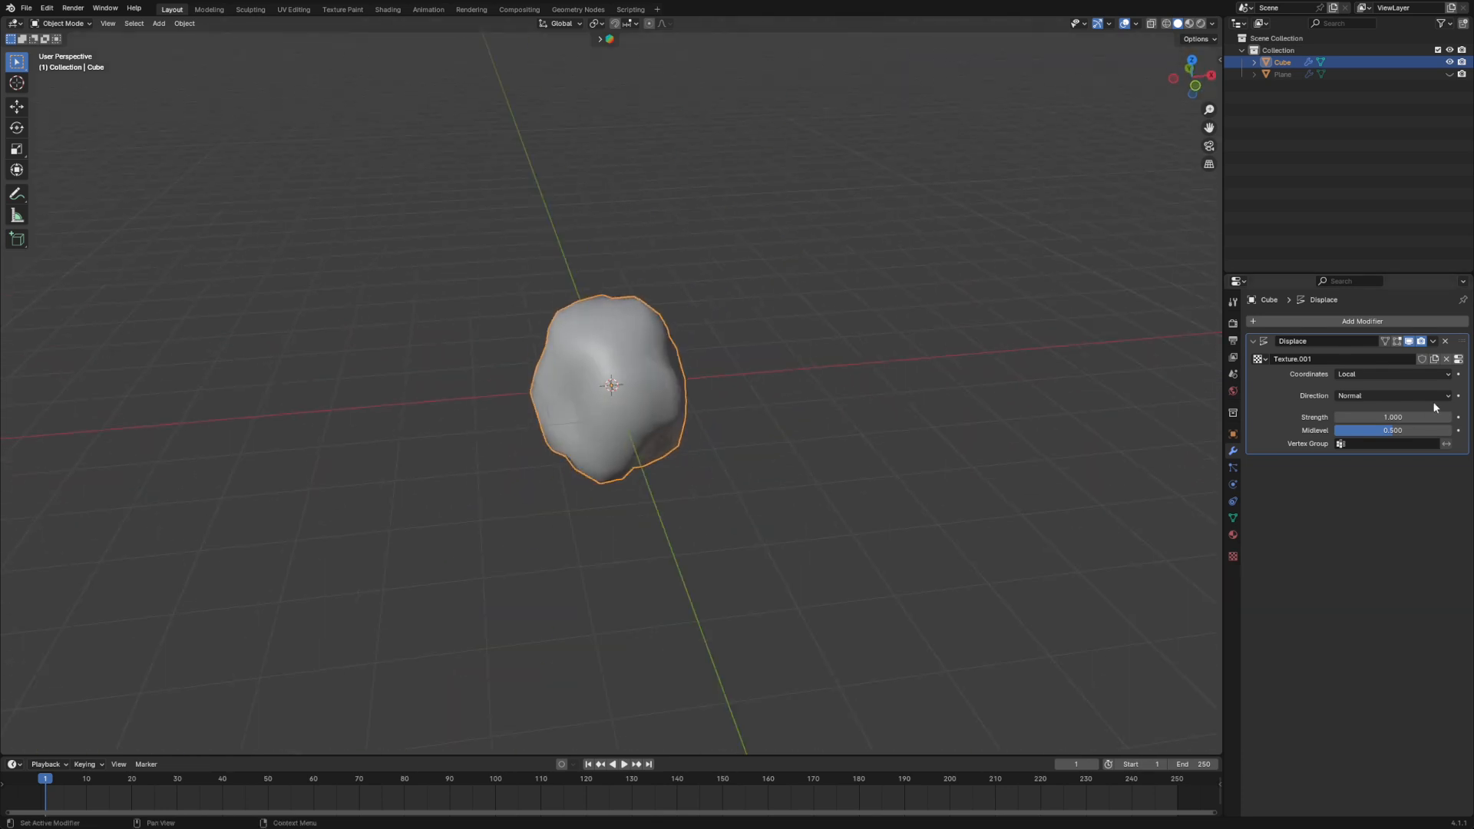
{"action": "left_click", "coordinate": [1433, 342]}
{"action": "left_click", "coordinate": [1392, 360]}
{"action": "middle_click_drag", "start_coordinate": [853, 513], "coordinate": [735, 476]}
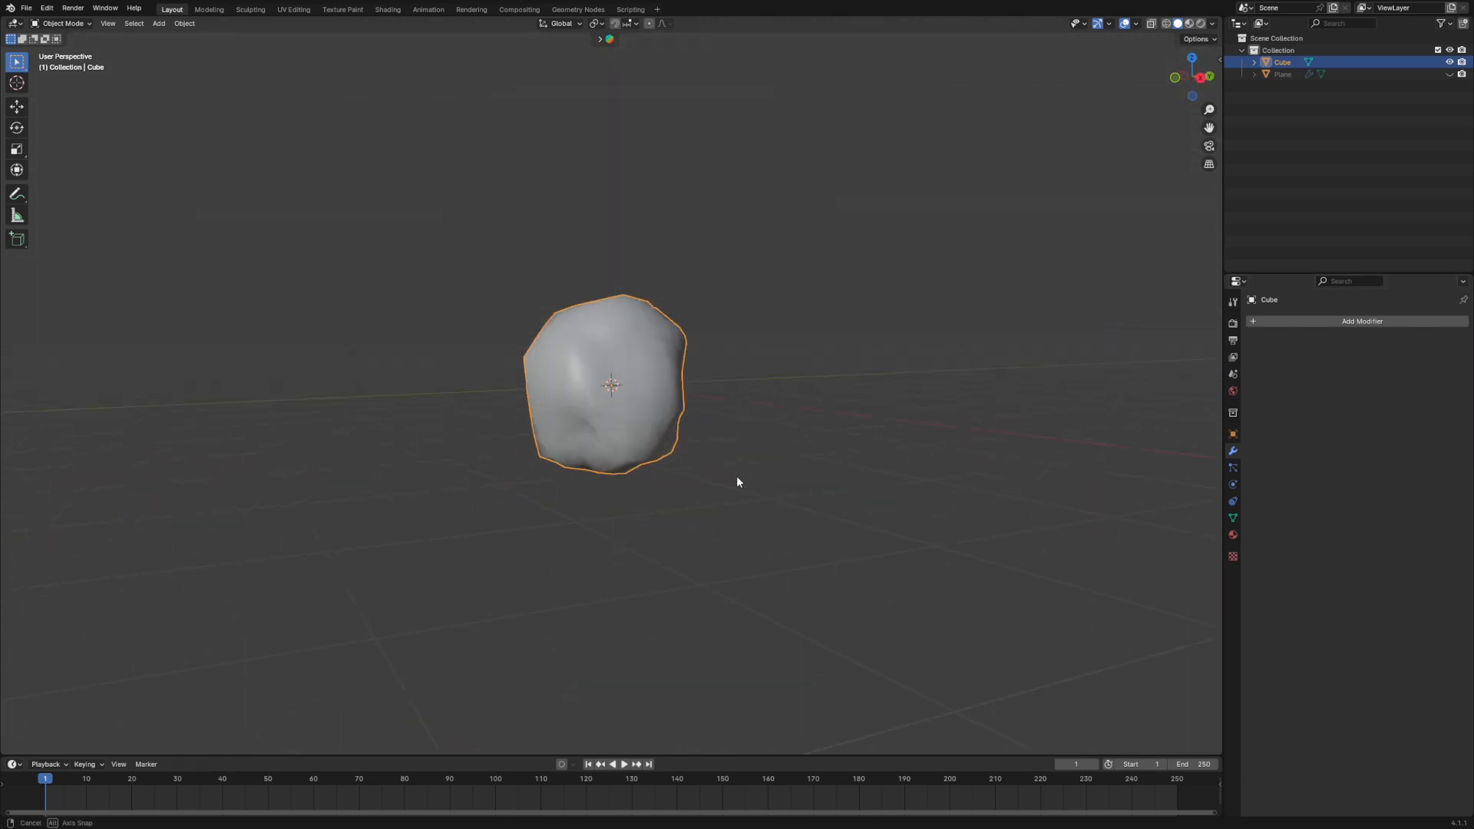
- Add a Subdivision Surface modifier to the rock and set its viewport level to 2
{"action": "left_click", "coordinate": [1320, 322]}
{"action": "left_click", "coordinate": [1275, 321]}
{"action": "type", "text": "sub"}
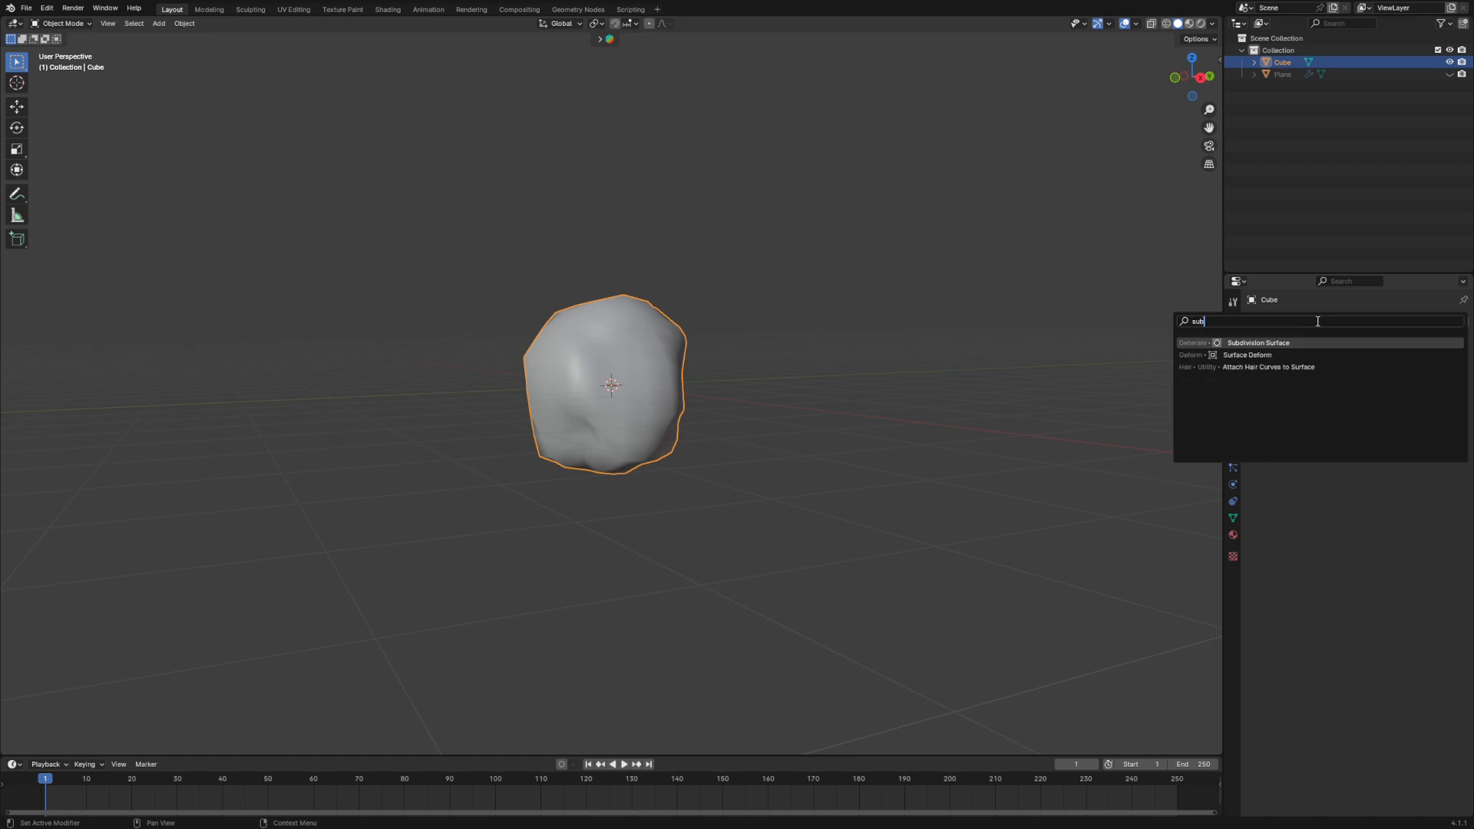
{"action": "left_click", "coordinate": [1270, 343]}
{"action": "middle_click_drag", "start_coordinate": [680, 459], "coordinate": [849, 493]}
{"action": "scroll", "coordinate": [849, 494], "scroll_direction": "down", "scroll_amount": 2}
{"action": "left_click", "coordinate": [1448, 374]}
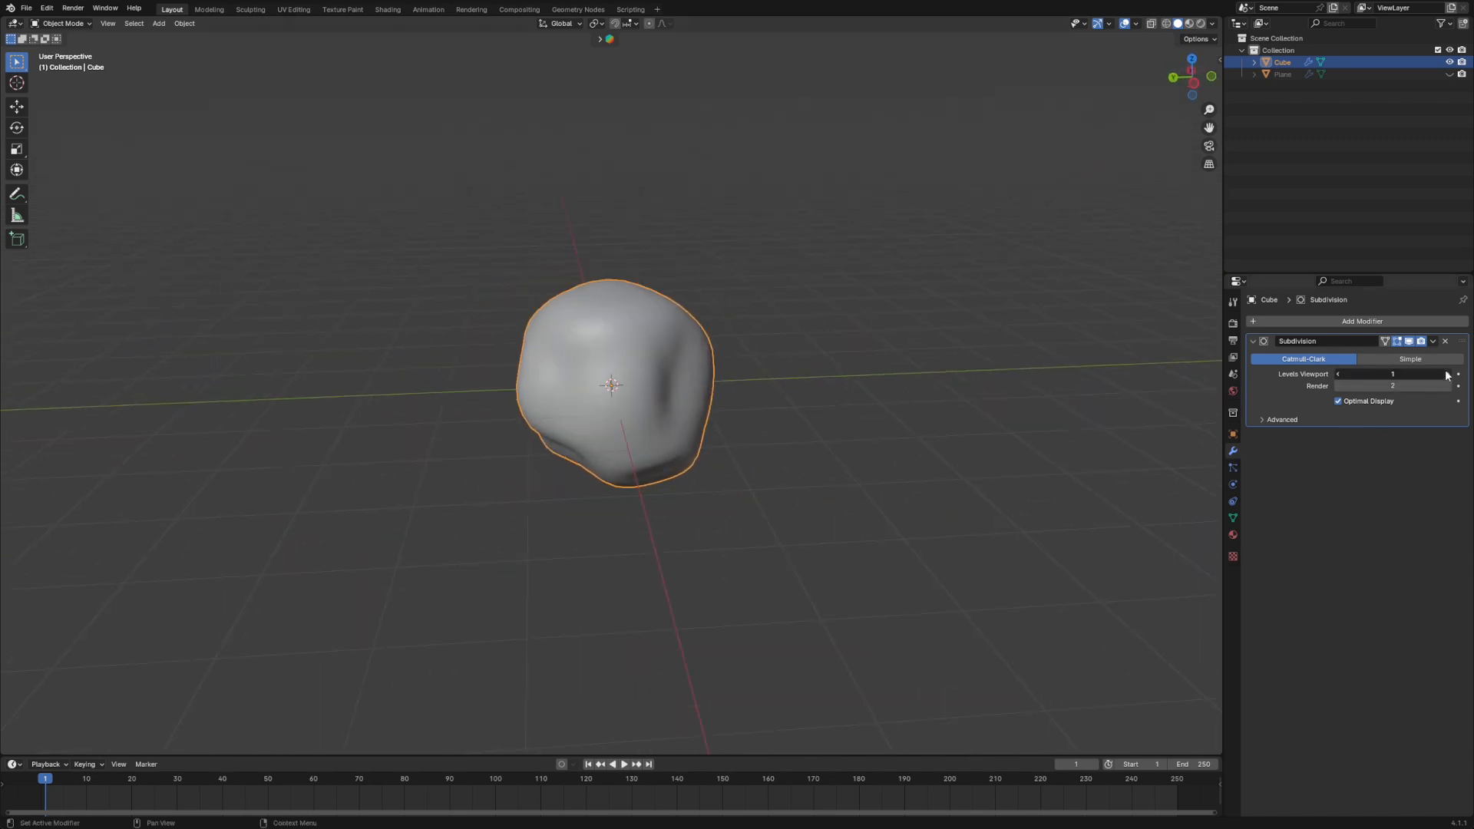
{"action": "middle_click_drag", "start_coordinate": [714, 495], "coordinate": [780, 401]}
- Deselect the rock and preview it in Rendered viewport shading, with the viewport sidebar open
{"action": "left_click", "coordinate": [806, 398]}
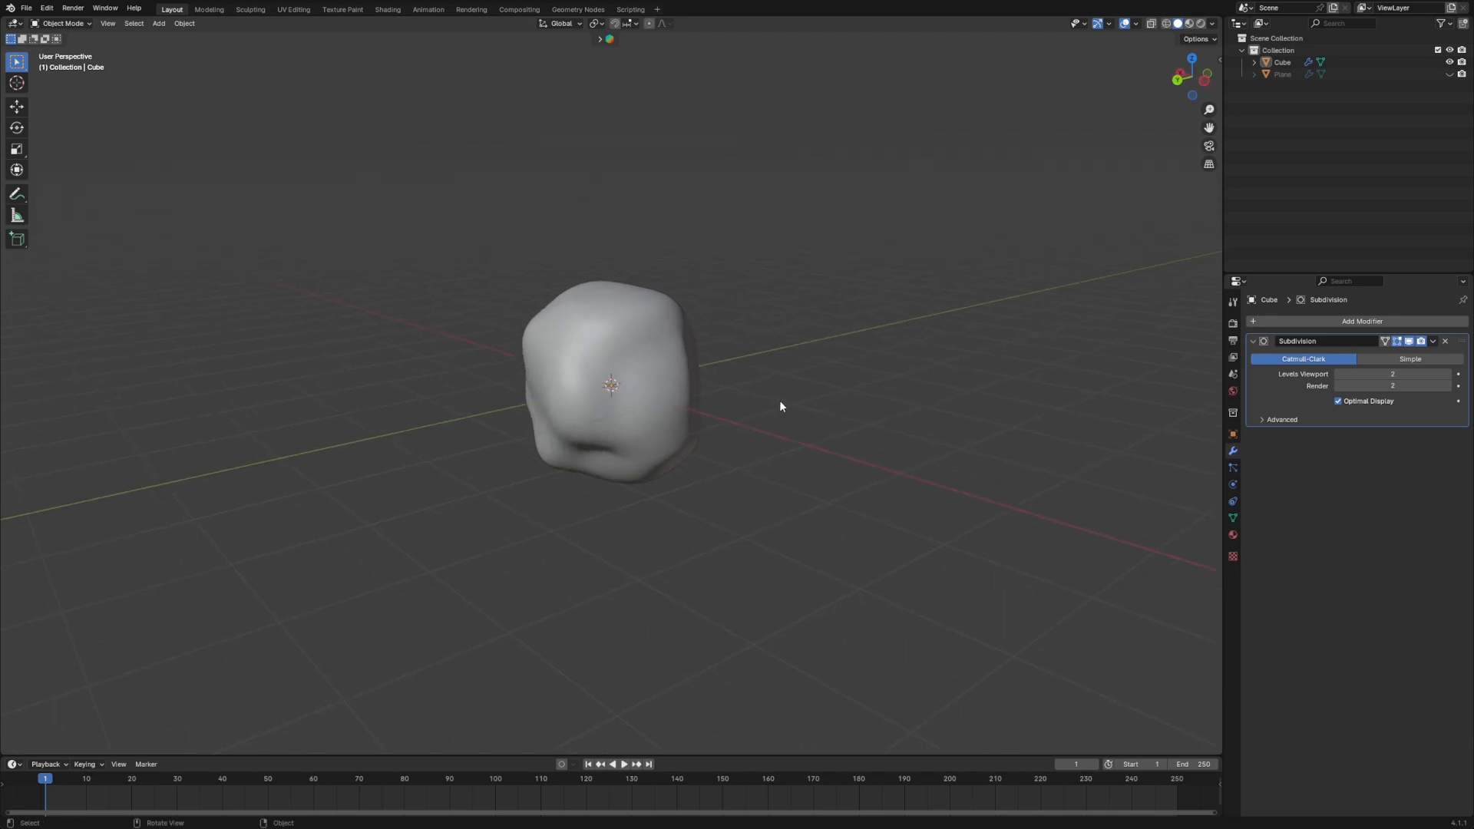
{"action": "scroll", "coordinate": [780, 401], "scroll_direction": "down", "scroll_amount": 3}
{"action": "left_click", "coordinate": [1201, 26]}
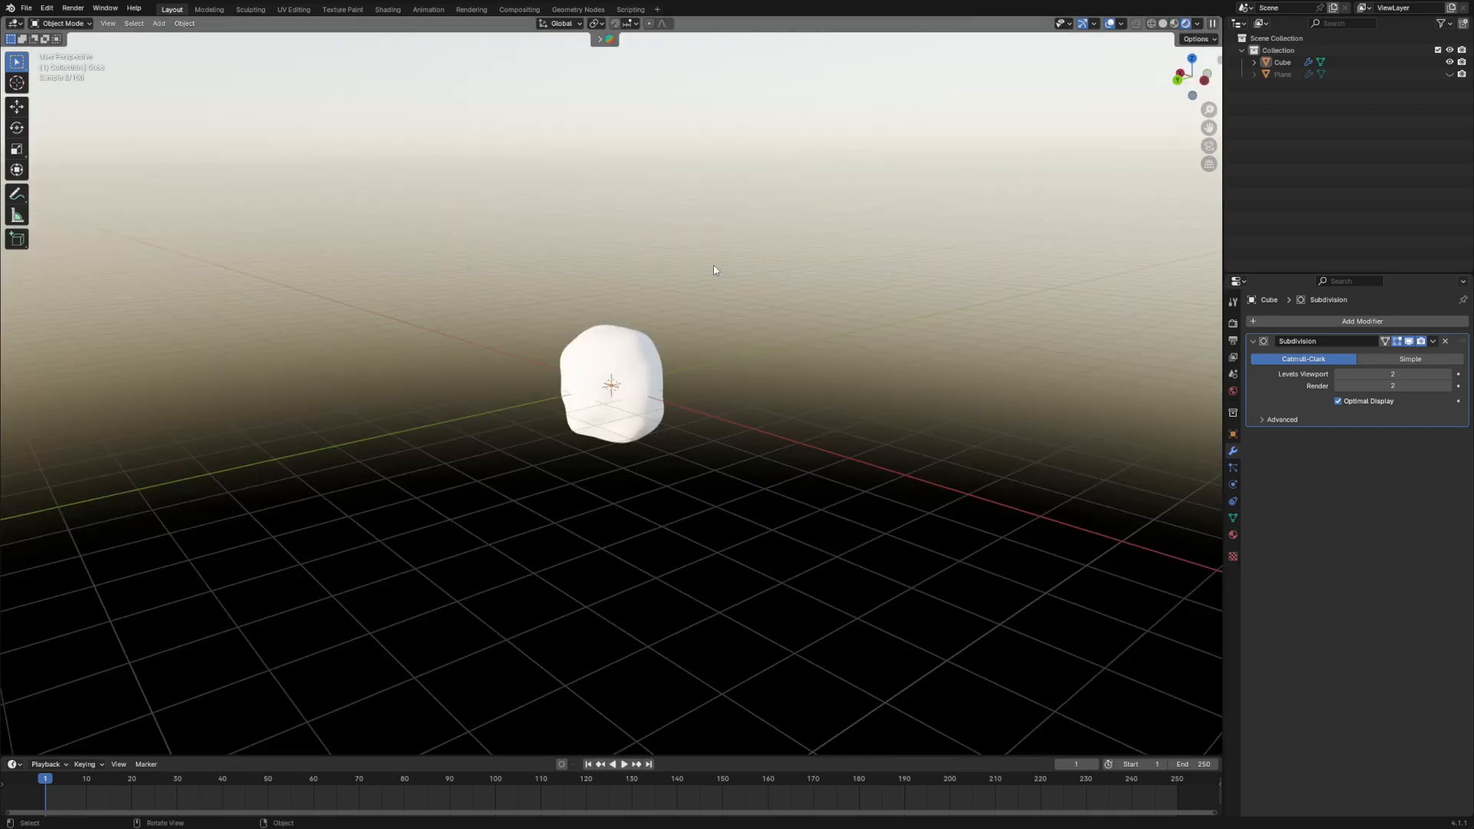
{"action": "middle_click_drag", "start_coordinate": [514, 408], "coordinate": [396, 415]}
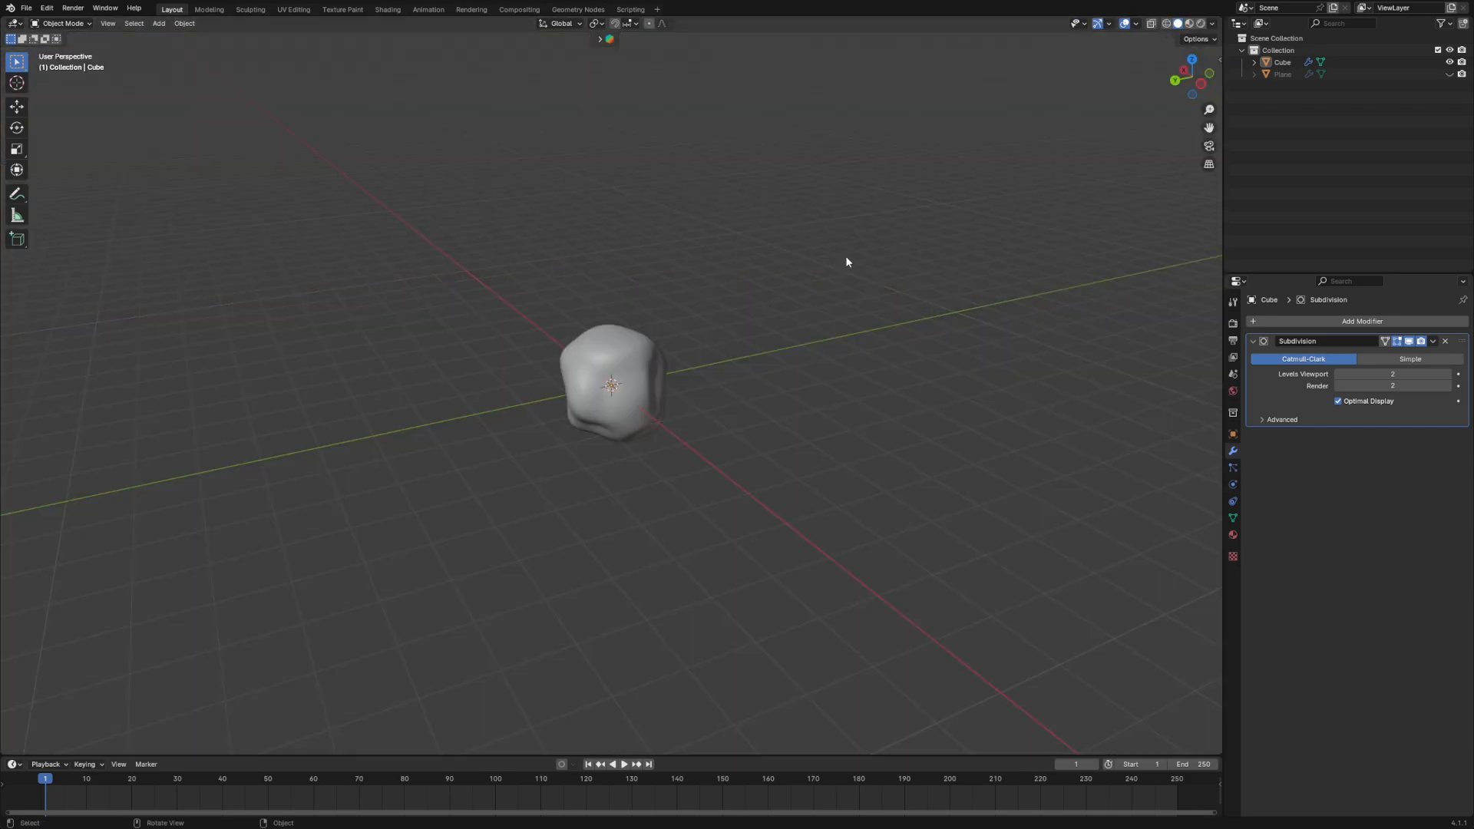
{"action": "scroll", "coordinate": [840, 375], "scroll_direction": "up", "scroll_amount": 3}
{"action": "key", "text": "n"}
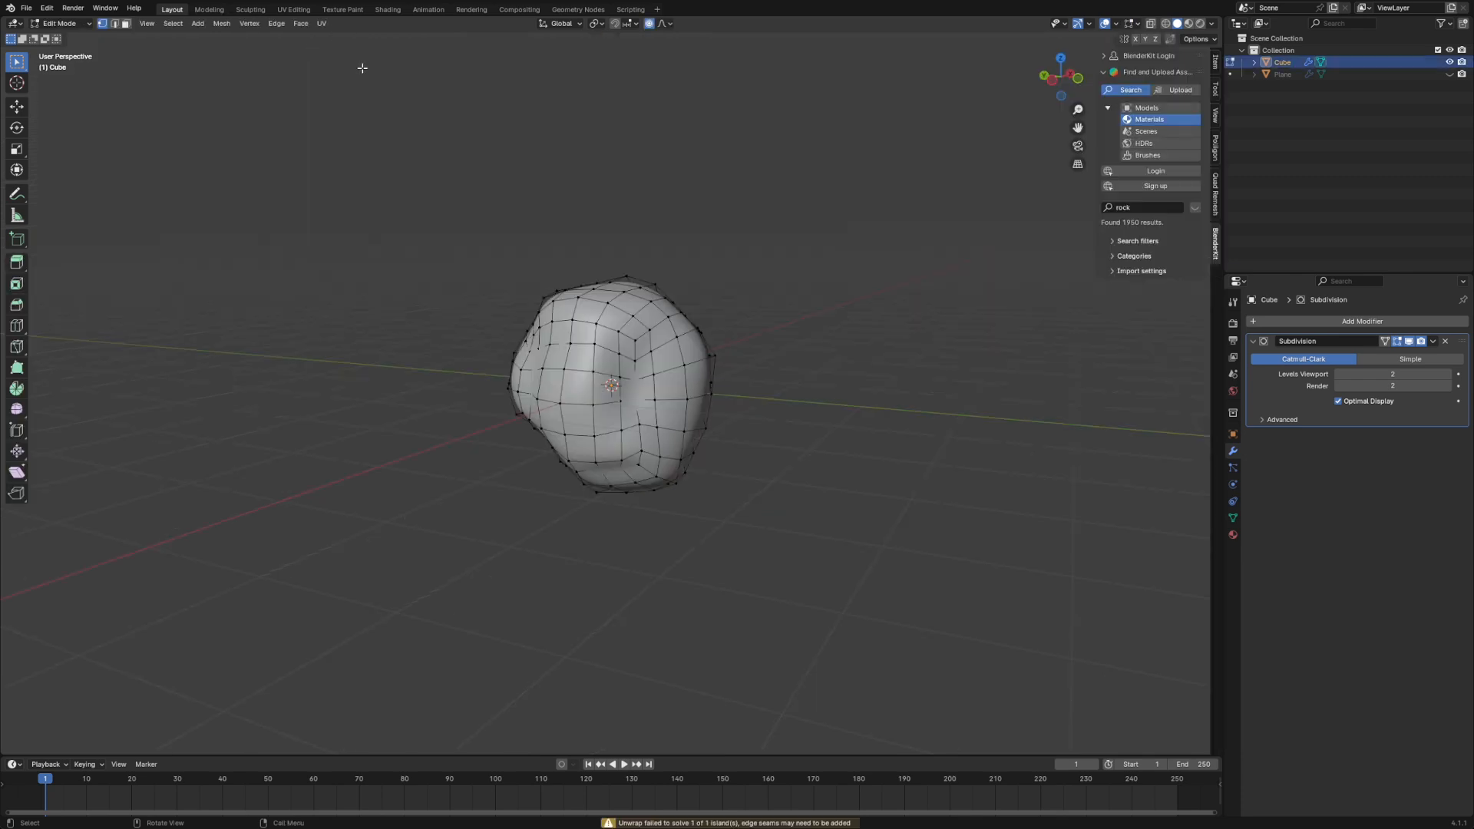
- Select the rock's entire mesh and unwrap its UVs with Sphere Projection, finishing with the mesh deselected
{"action": "key", "text": "a"}
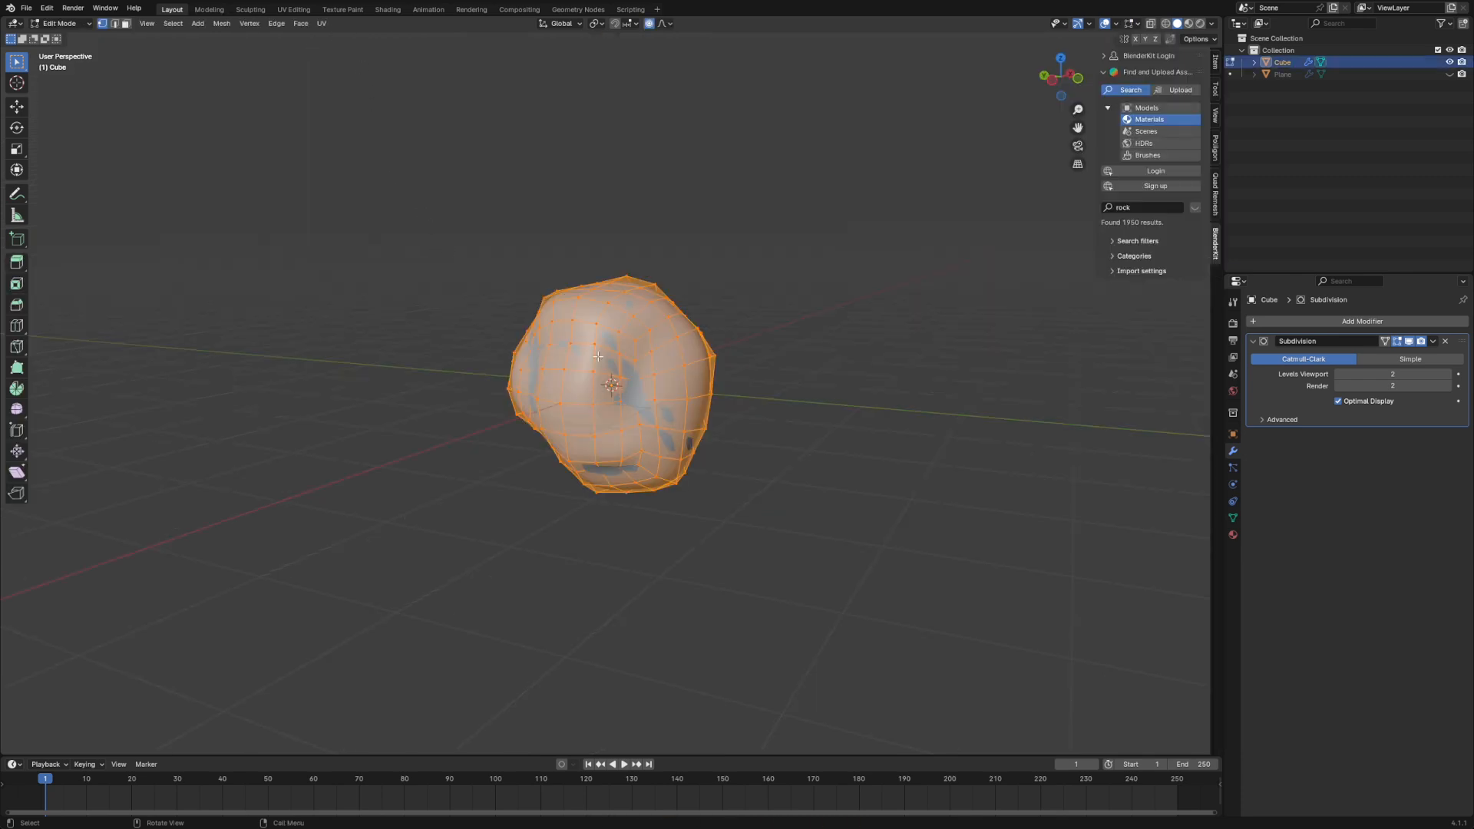
{"action": "left_click", "coordinate": [322, 24]}
{"action": "left_click", "coordinate": [365, 120]}
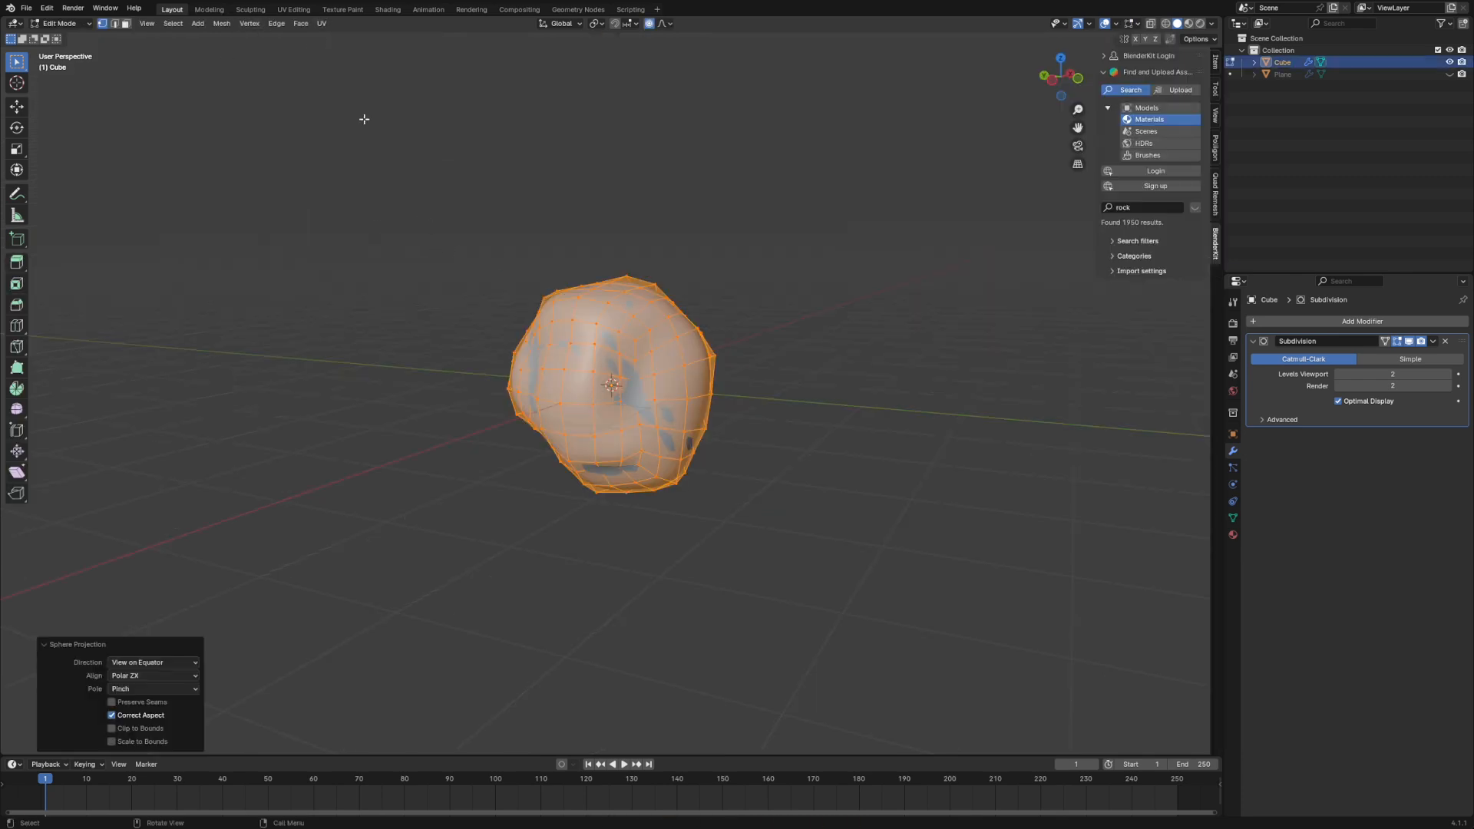
{"action": "middle_click_drag", "start_coordinate": [817, 424], "coordinate": [691, 492]}
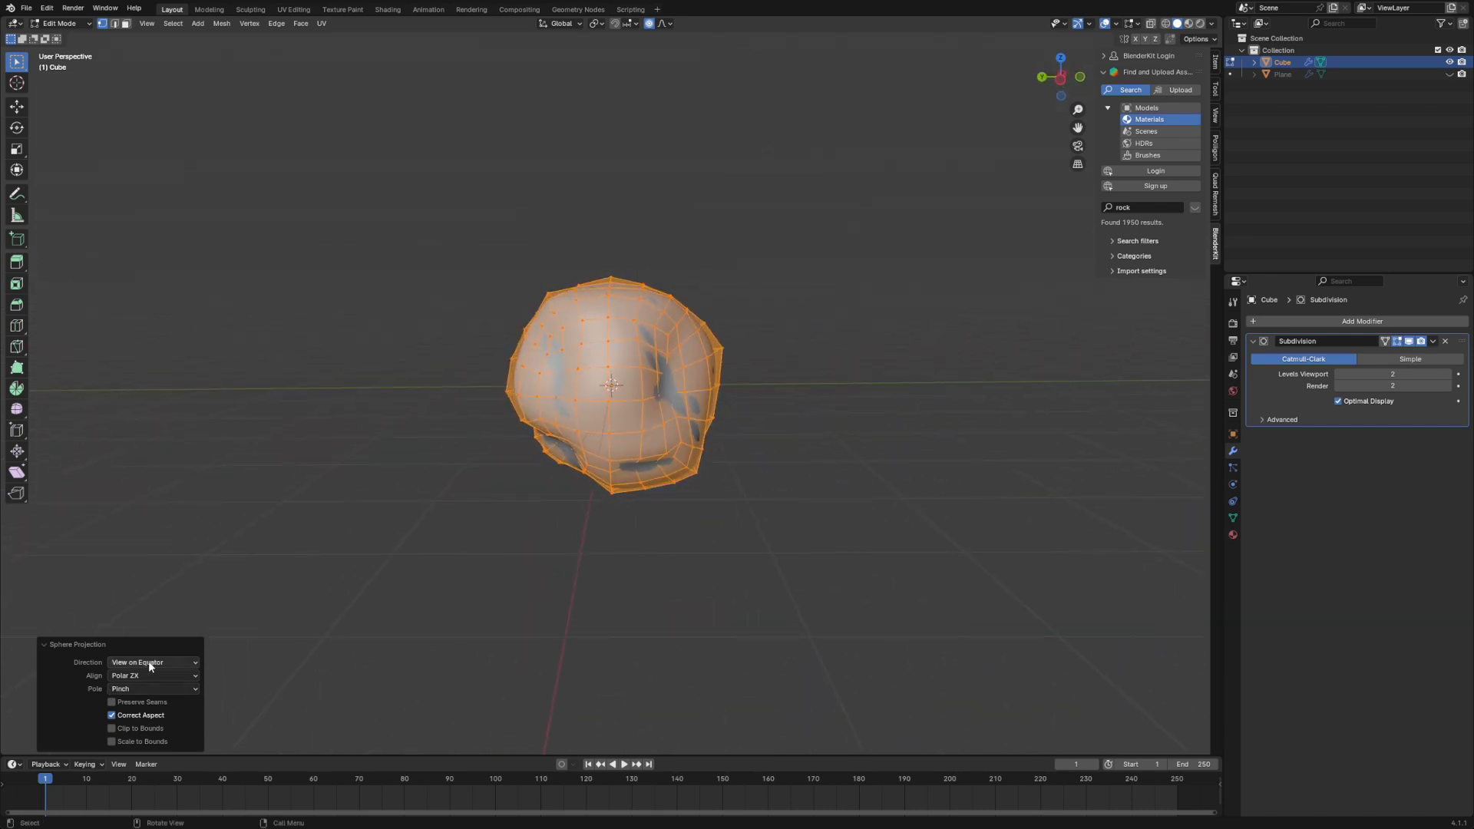
{"action": "middle_click_drag", "start_coordinate": [691, 664], "coordinate": [722, 675]}
{"action": "middle_click_drag", "start_coordinate": [955, 458], "coordinate": [902, 464]}
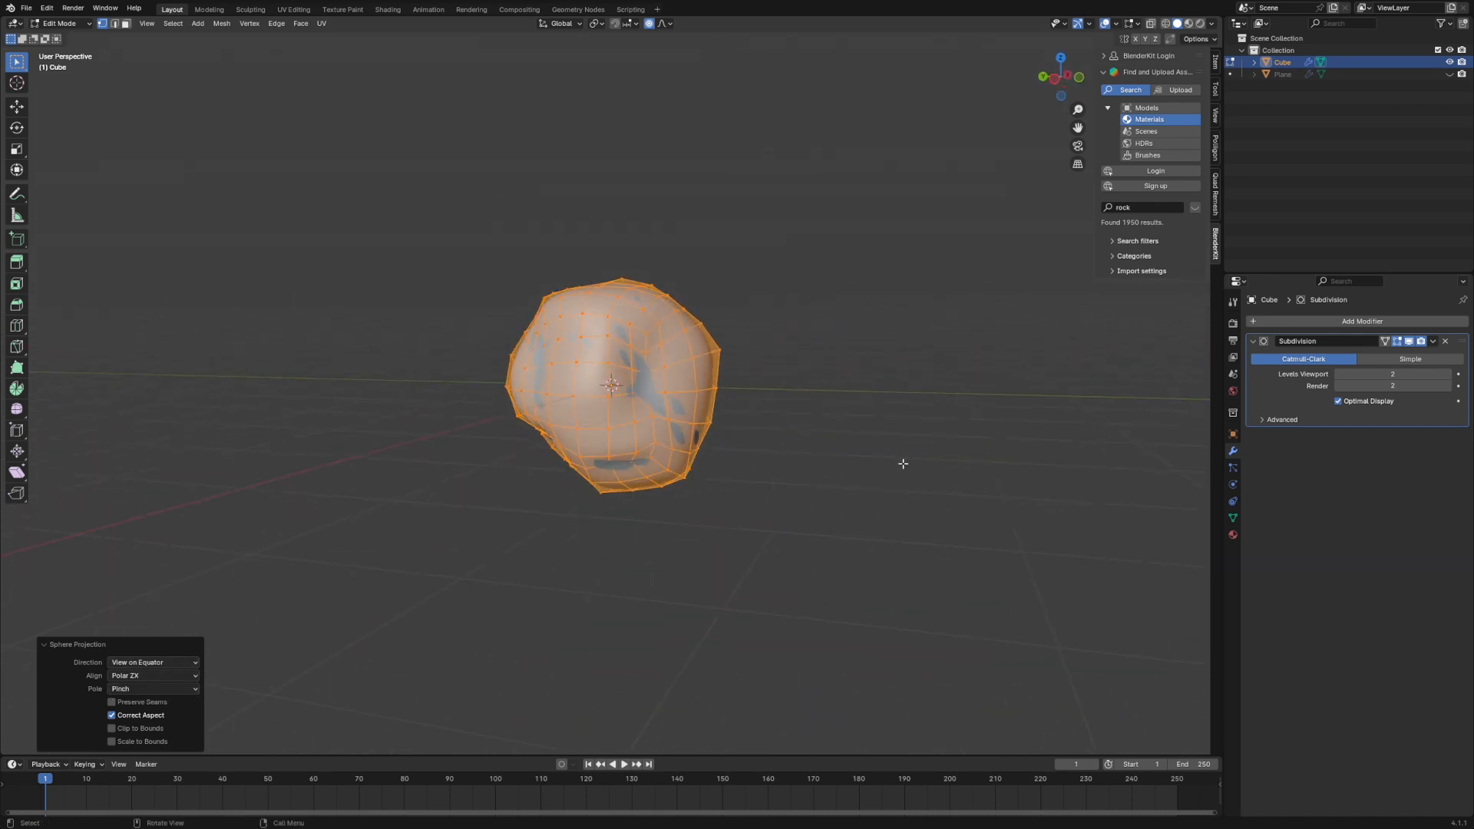
{"action": "left_click", "coordinate": [753, 511]}
{"action": "middle_click_drag", "start_coordinate": [427, 266], "coordinate": [523, 322]}
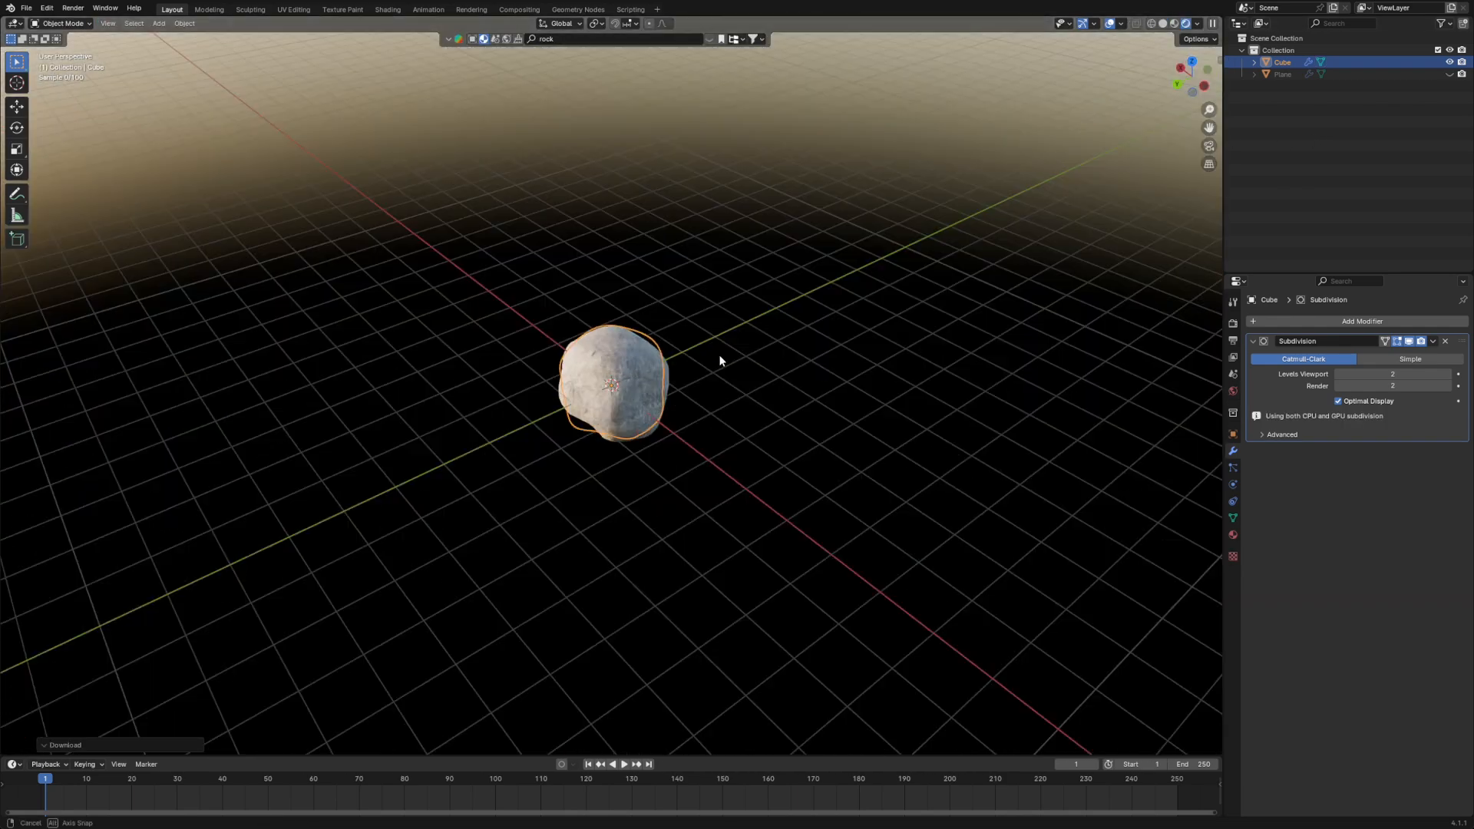
- Assign a BlenderKit rock material to the rock and preview it in Rendered shading in Object Mode
{"action": "middle_click_drag", "start_coordinate": [721, 355], "coordinate": [478, 315]}
{"action": "middle_click_drag", "start_coordinate": [860, 344], "coordinate": [711, 339]}
{"action": "scroll", "coordinate": [751, 400], "scroll_direction": "down", "scroll_amount": 3}
{"action": "scroll", "coordinate": [745, 369], "scroll_direction": "down", "scroll_amount": 5}
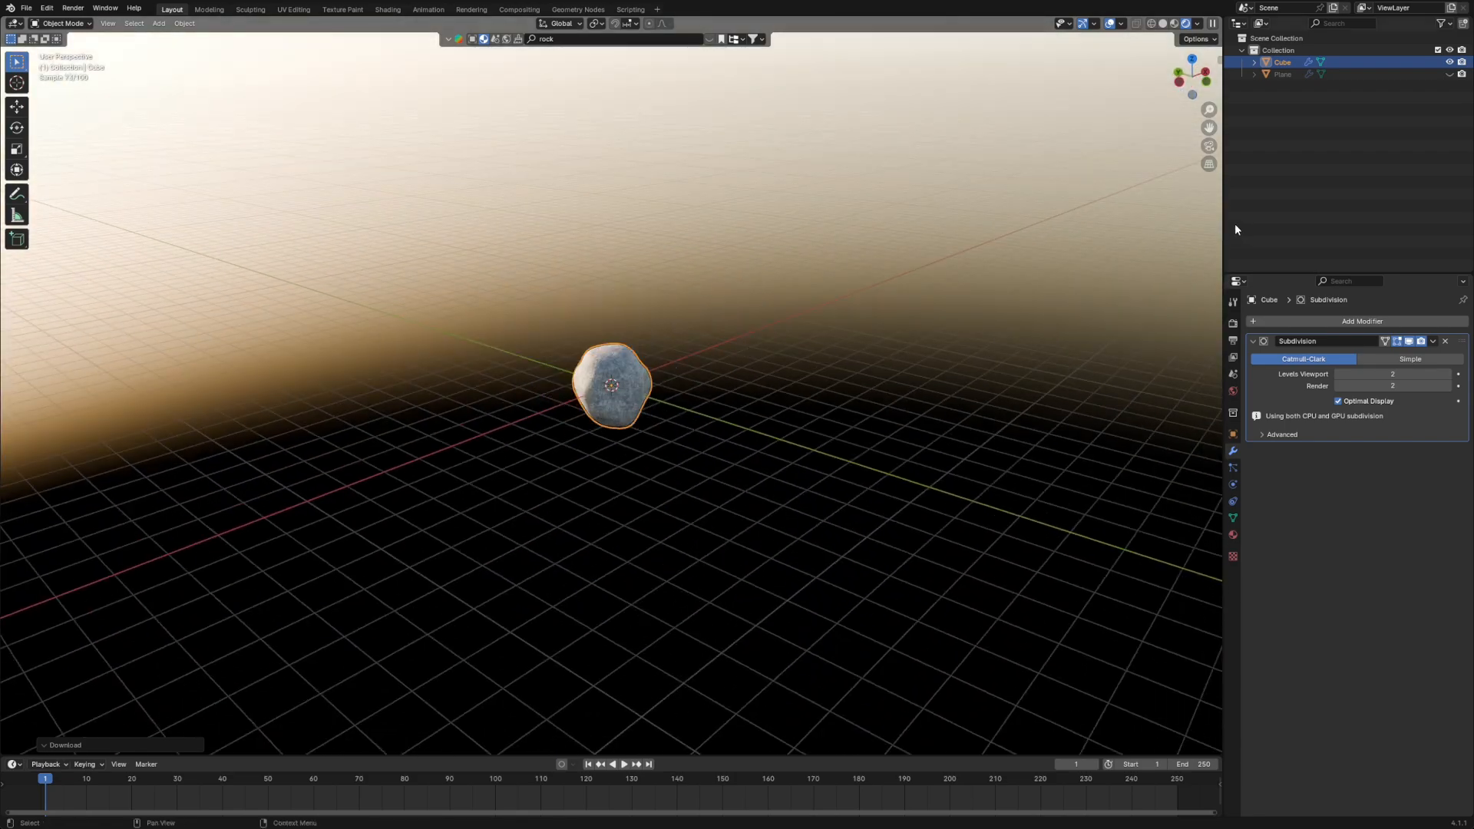
- Unhide the grass plane and examine the rock's material up close among the grass blades
{"action": "left_click", "coordinate": [1449, 73]}
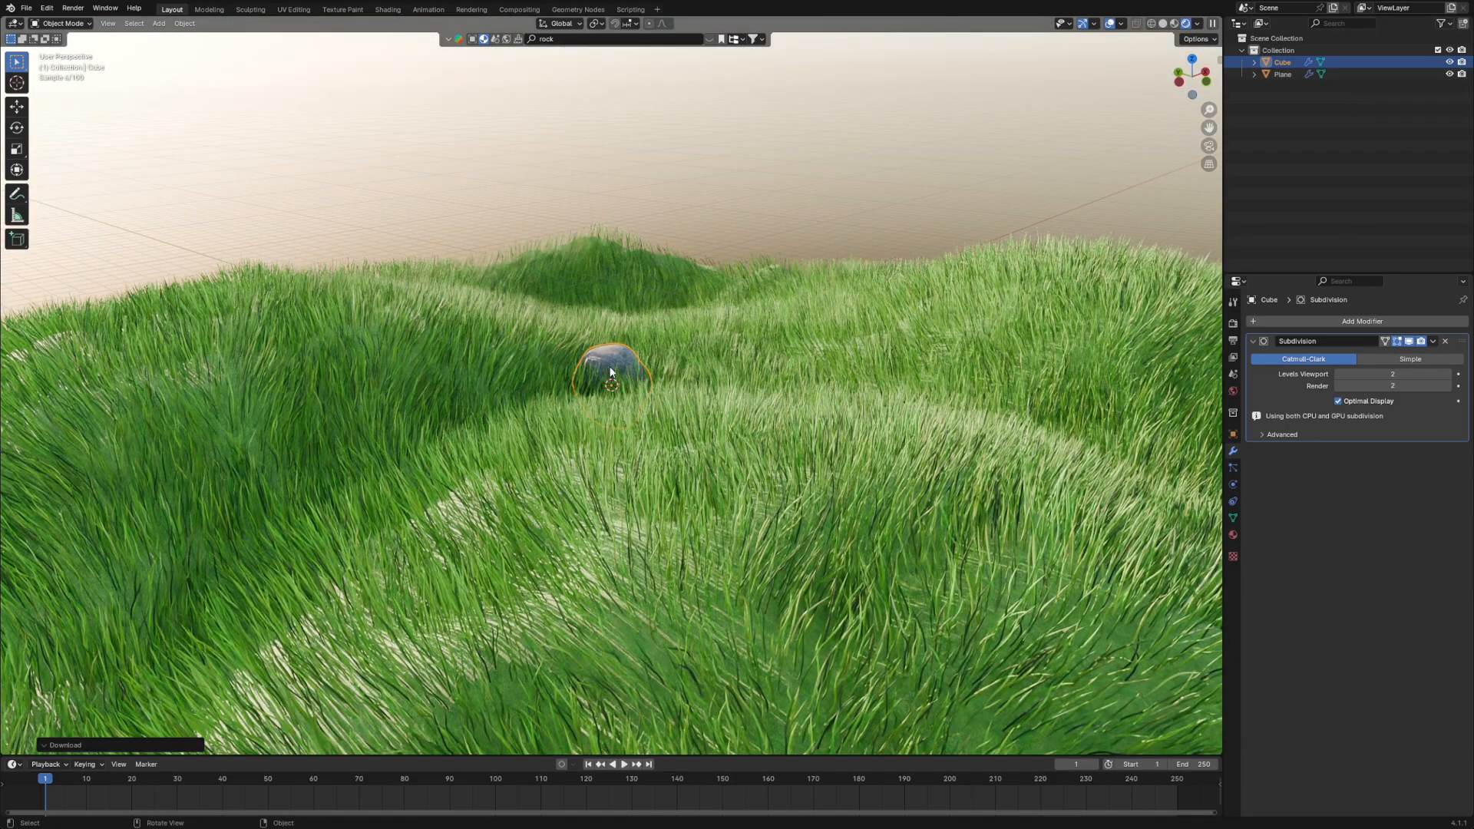
{"action": "middle_click_drag", "start_coordinate": [384, 322], "coordinate": [791, 362]}
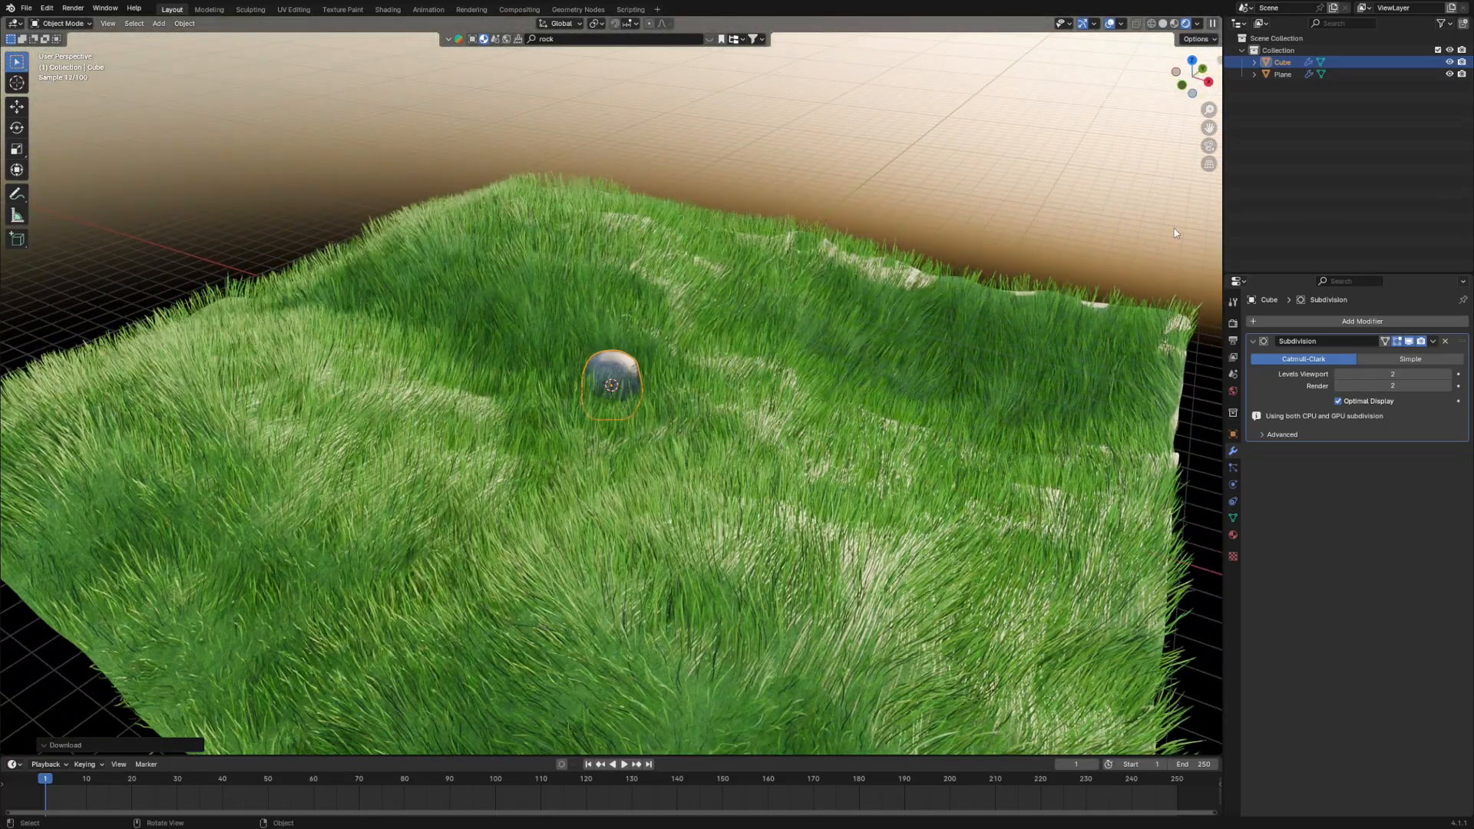
{"action": "scroll", "coordinate": [771, 435], "scroll_direction": "up", "scroll_amount": 15}
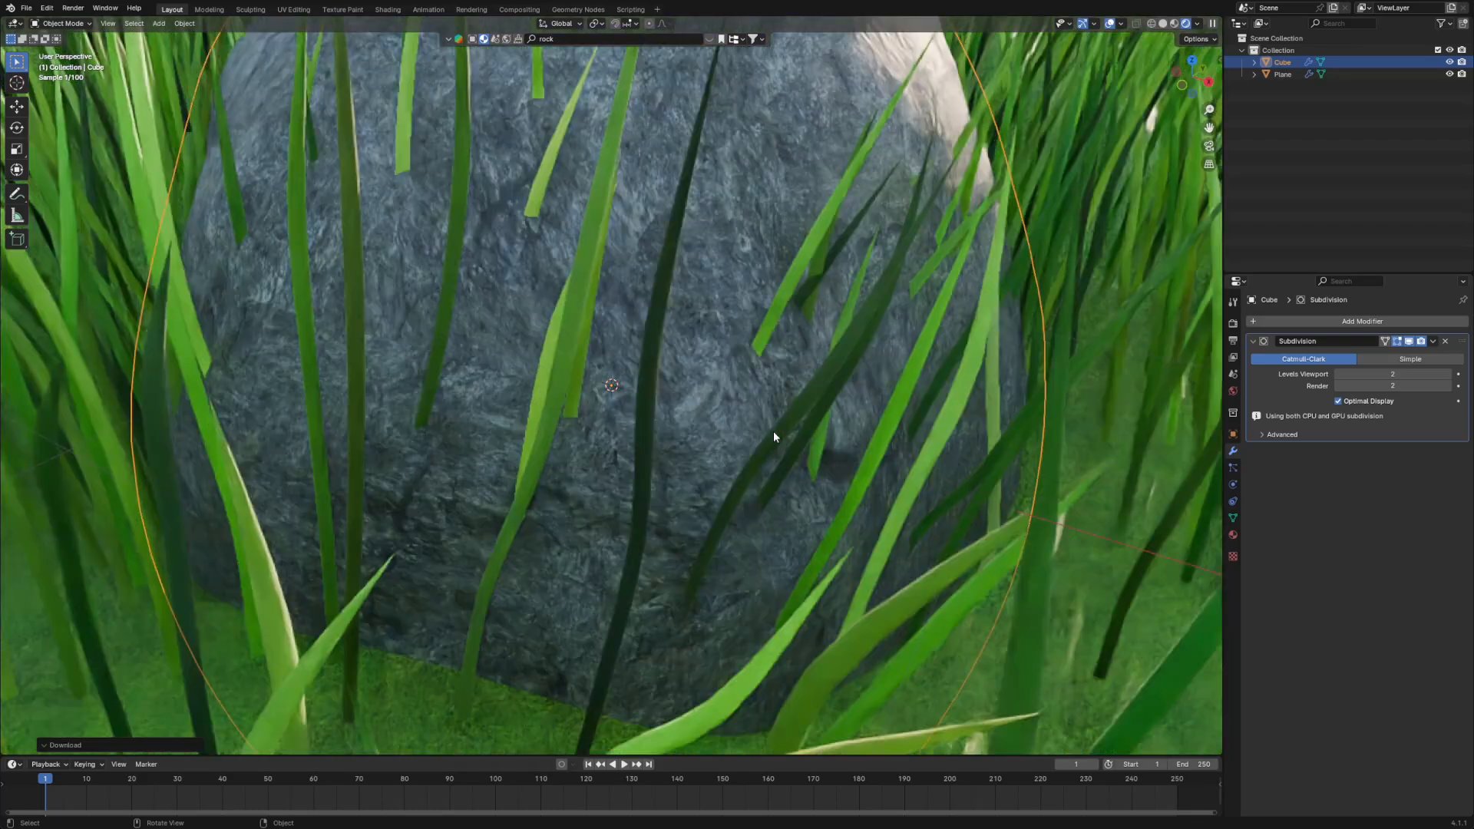
{"action": "middle_click_drag", "start_coordinate": [804, 365], "coordinate": [828, 330]}
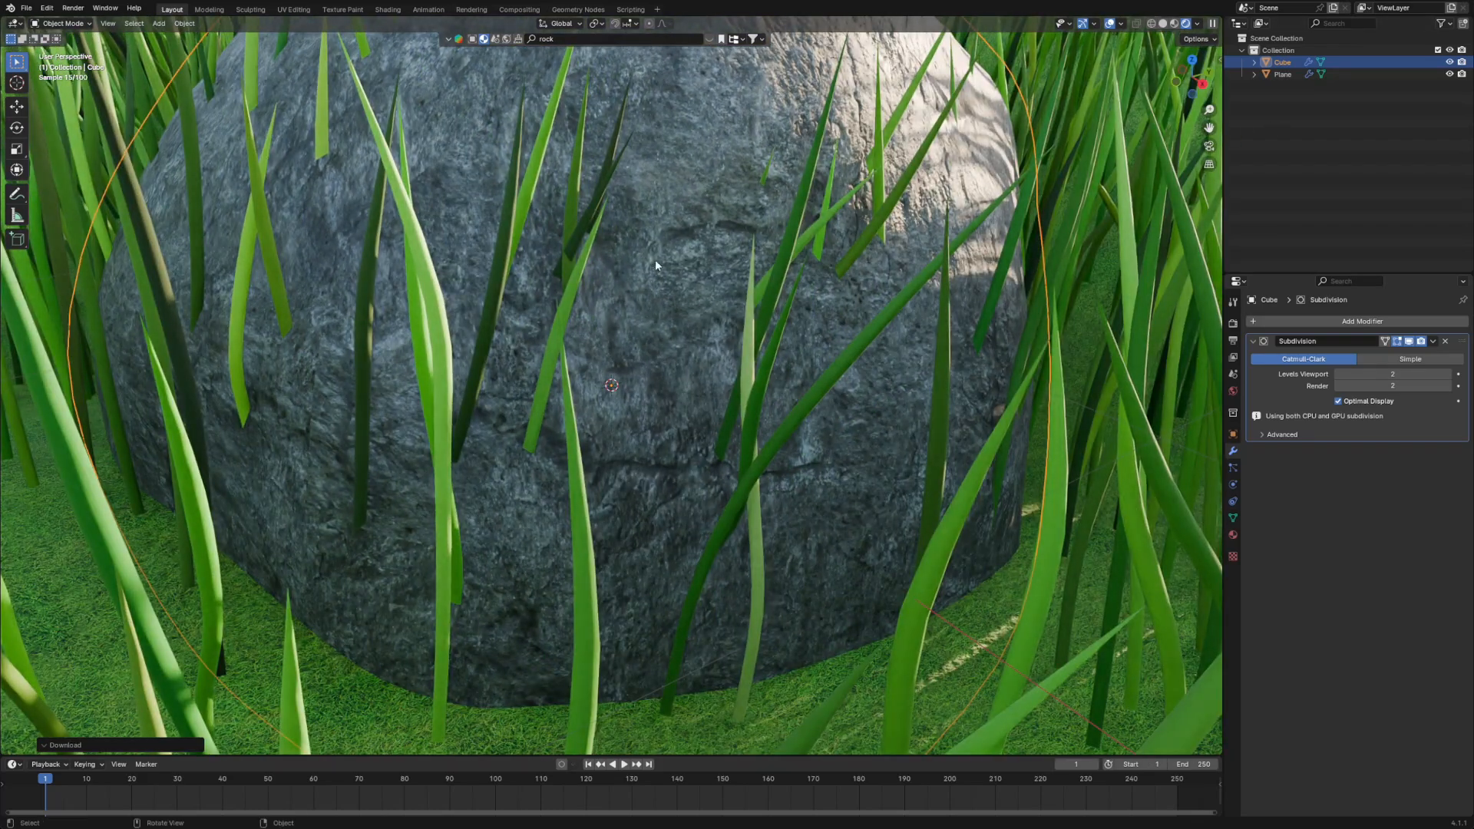
{"action": "scroll", "coordinate": [776, 320], "scroll_direction": "down", "scroll_amount": 10}
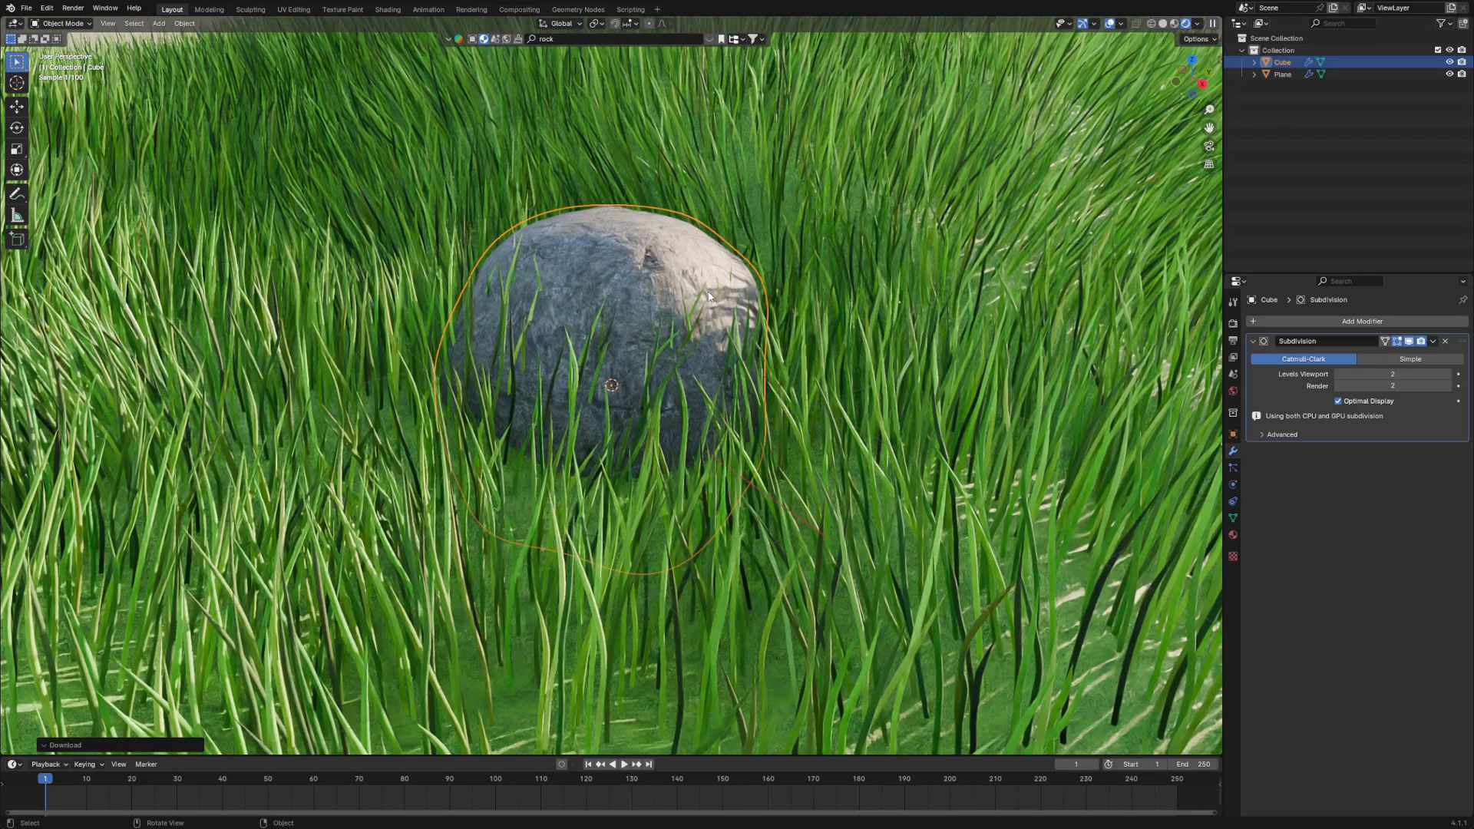
- Switch to Solid shading, select the grass plane and add a vertex group named Hair Map
{"action": "left_click", "coordinate": [1233, 391]}
{"action": "left_click", "coordinate": [1234, 451]}
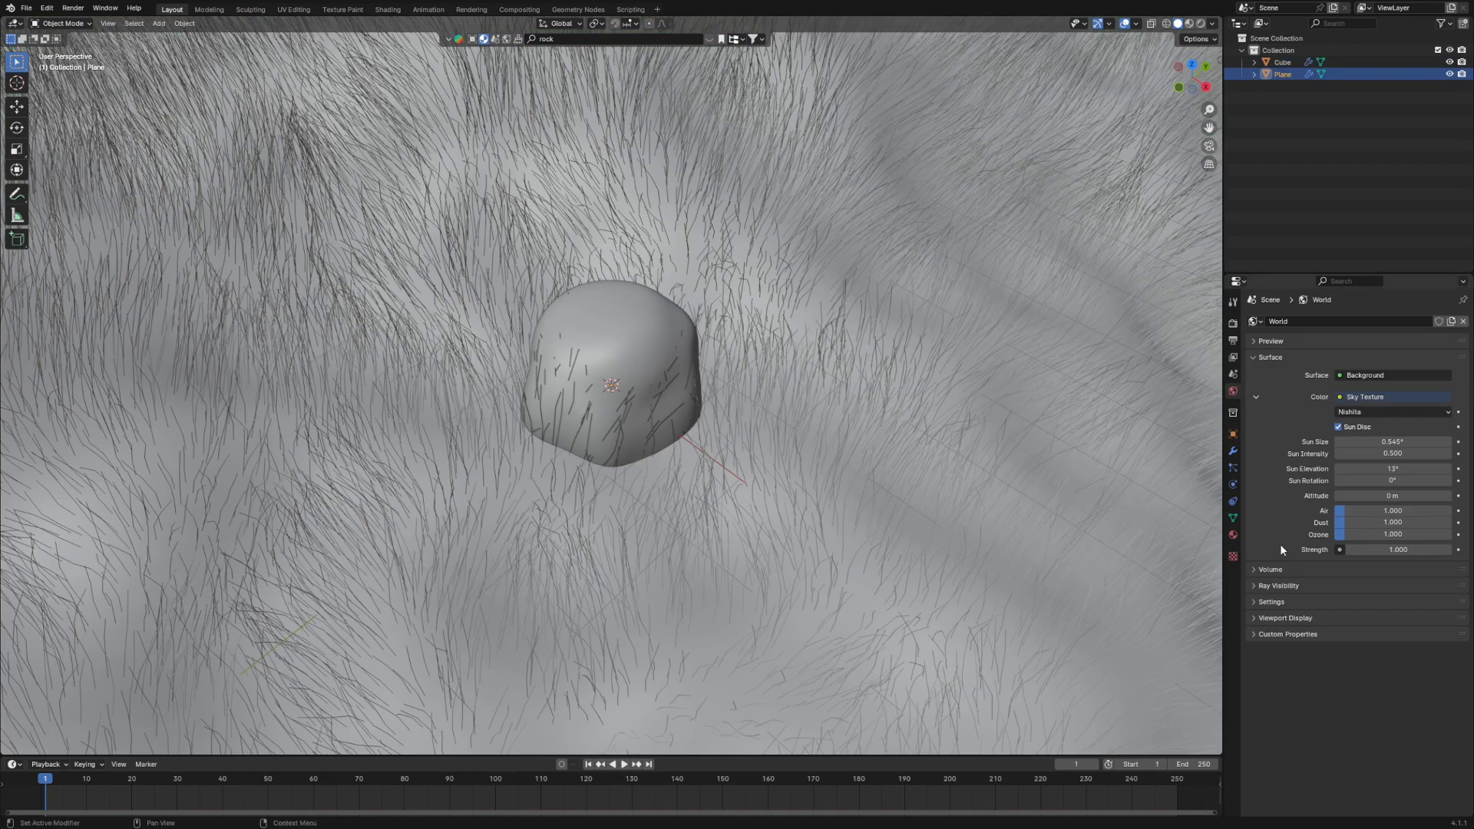
{"action": "left_click", "coordinate": [1233, 518]}
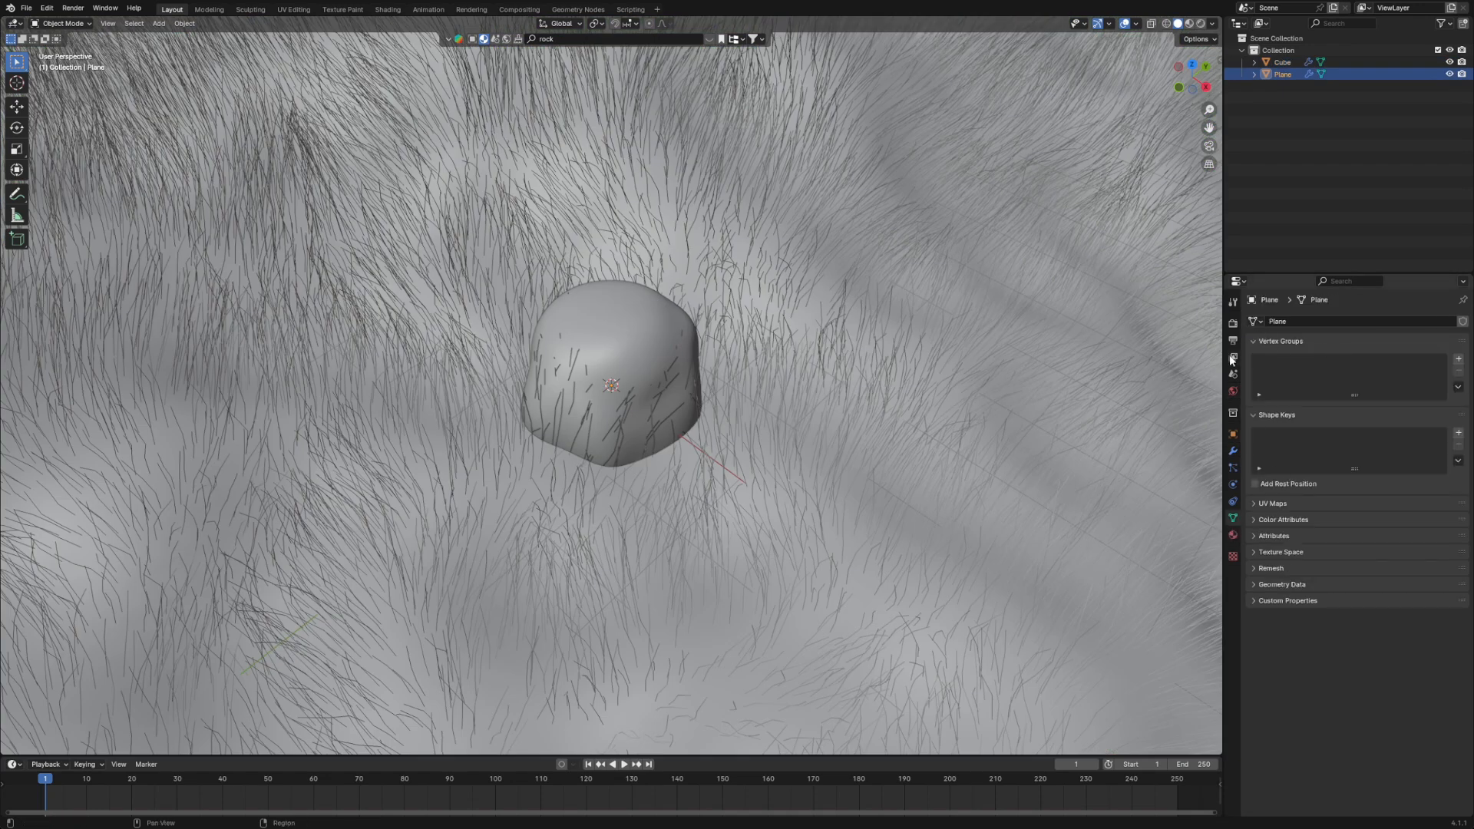
{"action": "left_click", "coordinate": [1460, 360]}
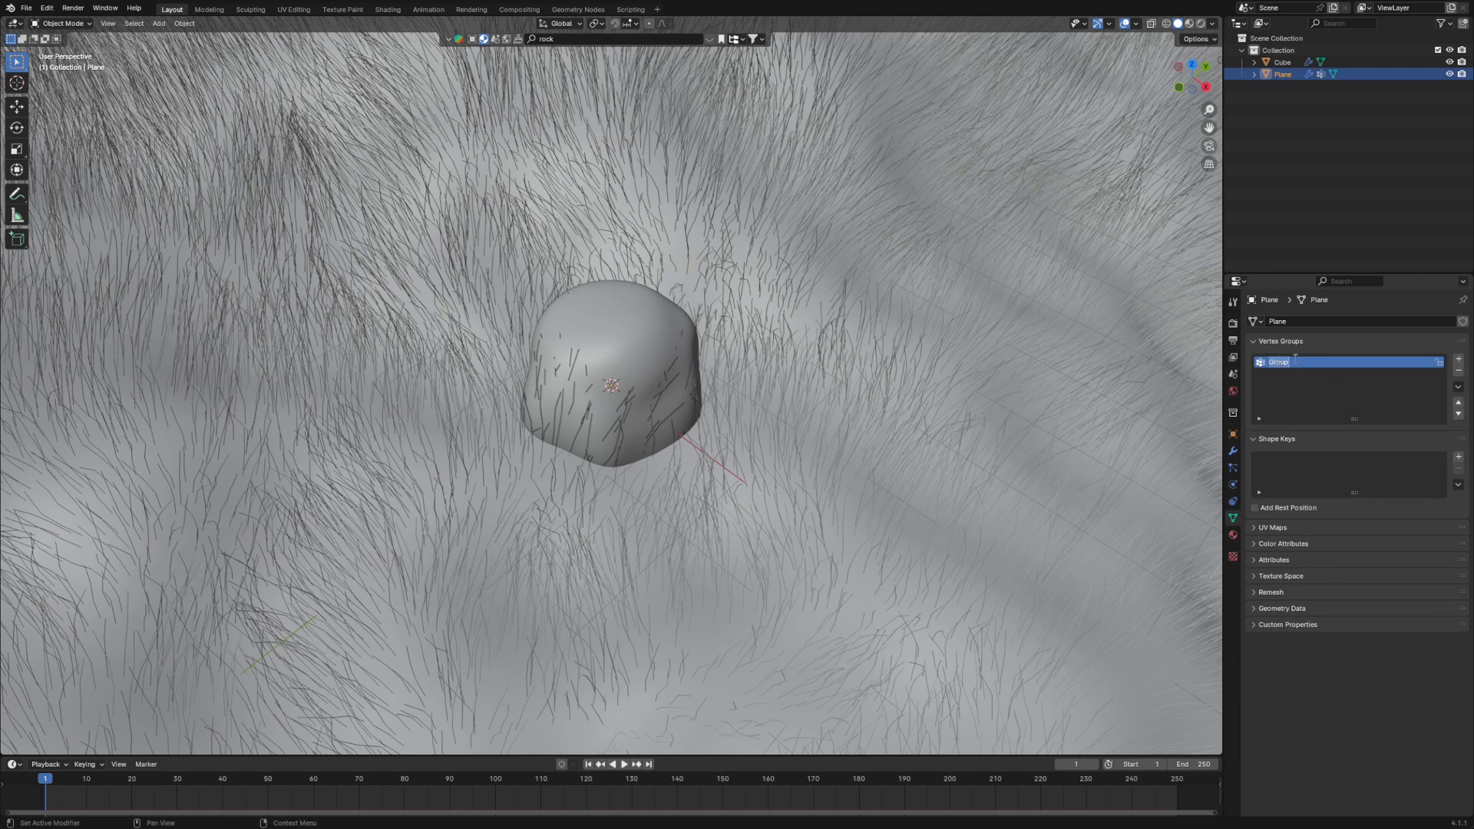
{"action": "type", "text": "Hair Map"}
- Enter Weight Paint mode on the plane, undo a wide trial ring and paint weight 1.000 tightly around the rock's base
{"action": "left_click", "coordinate": [77, 24]}
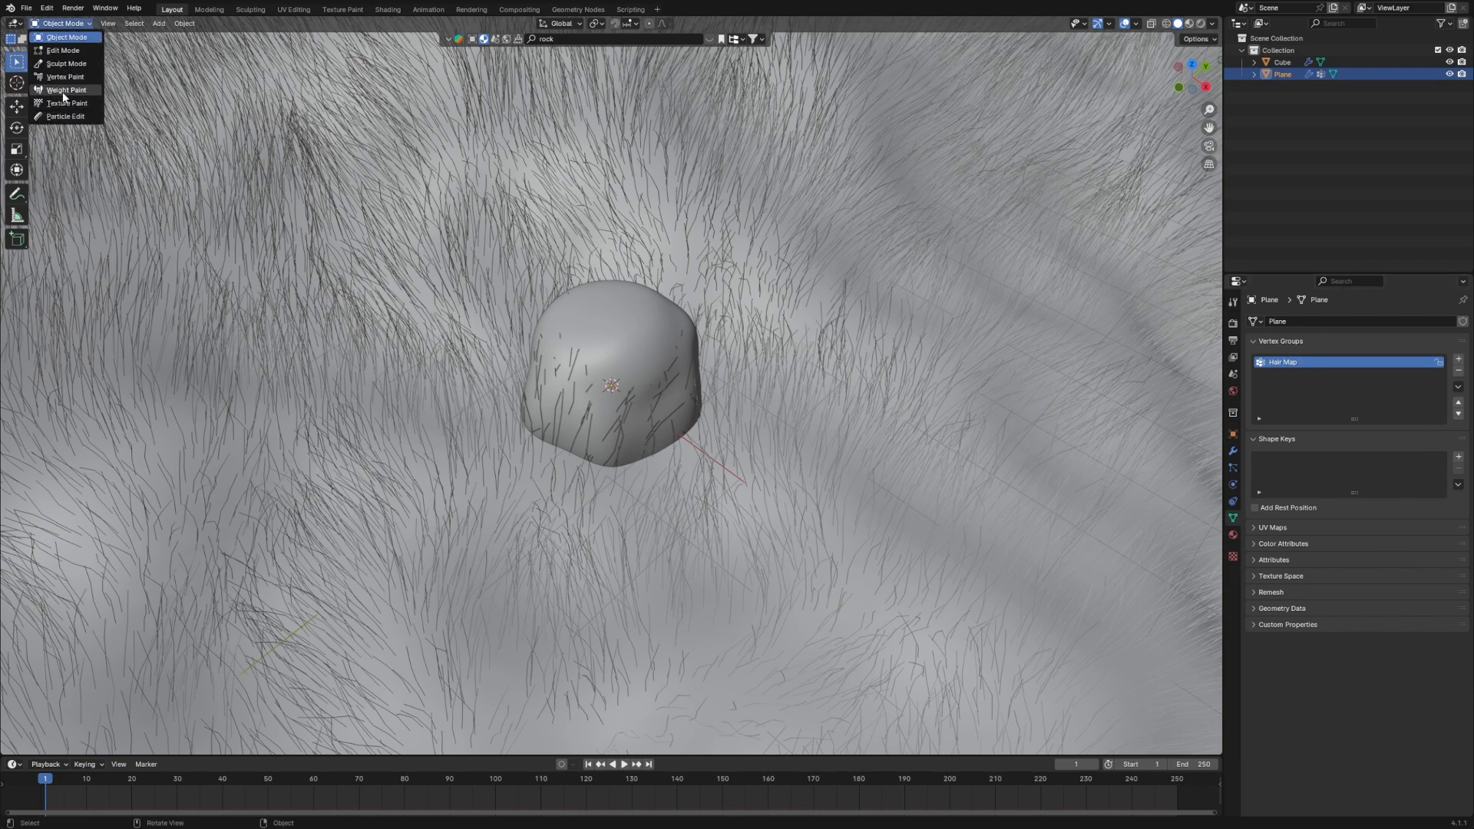
{"action": "left_click", "coordinate": [94, 89]}
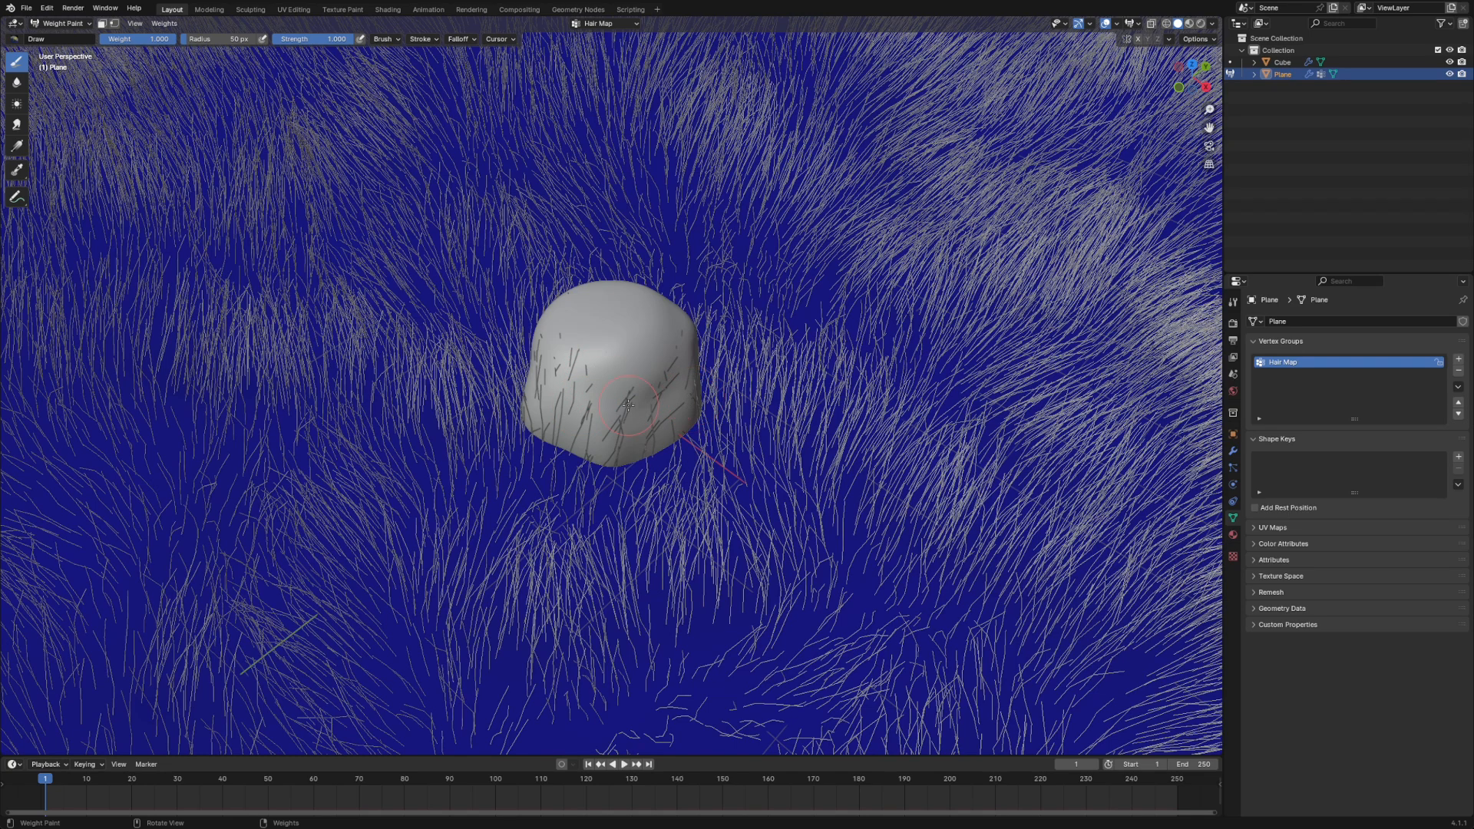
{"action": "scroll", "coordinate": [628, 404], "scroll_direction": "down", "scroll_amount": 10}
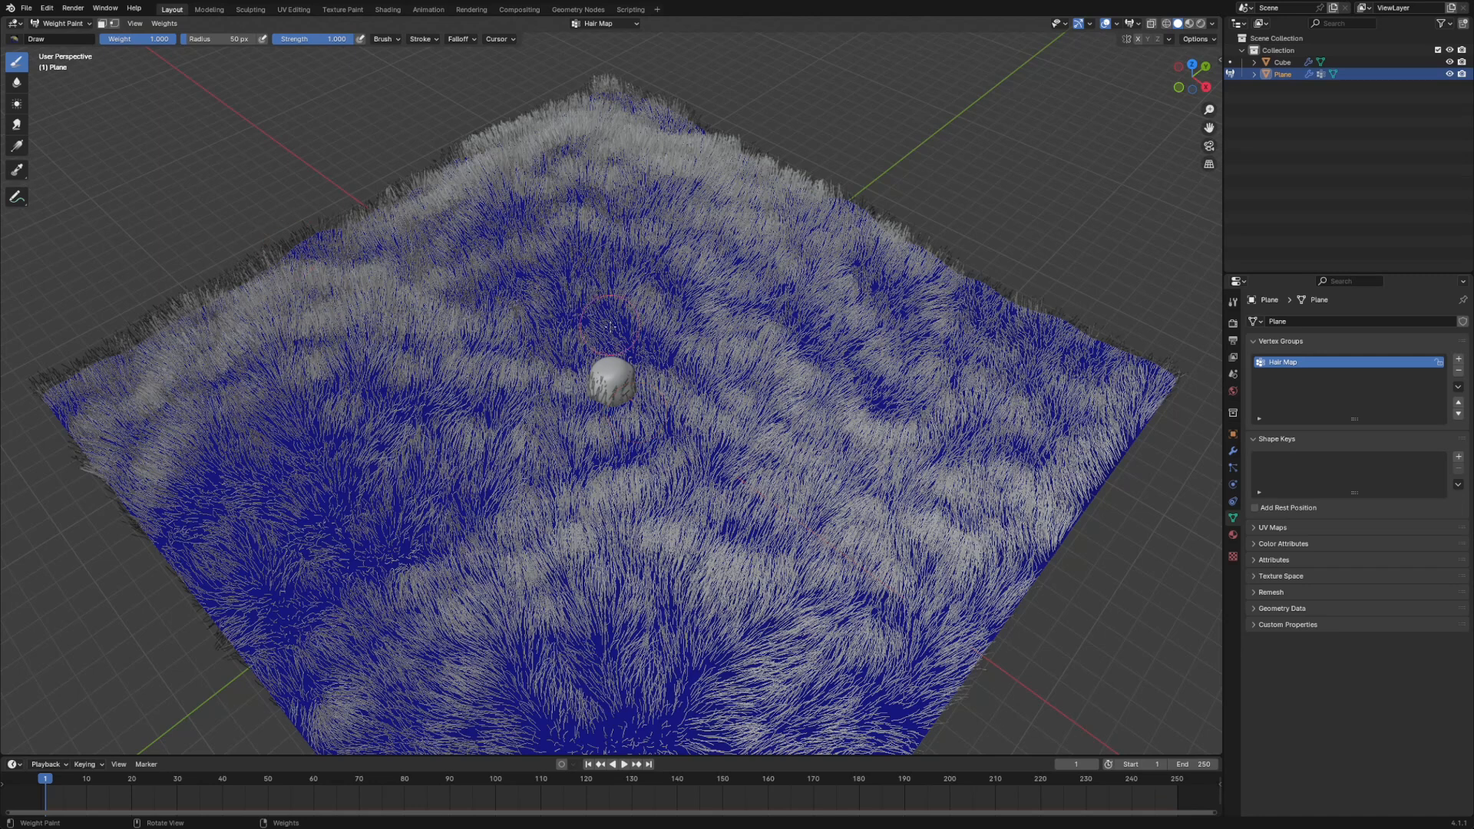
{"action": "mouse_move", "coordinate": [649, 326]}
{"action": "left_mouse_down"}
{"action": "mouse_move", "coordinate": [568, 316]}
{"action": "mouse_move", "coordinate": [528, 387]}
{"action": "mouse_move", "coordinate": [638, 472]}
{"action": "mouse_move", "coordinate": [730, 430]}
{"action": "mouse_move", "coordinate": [674, 341]}
{"action": "mouse_move", "coordinate": [585, 334]}
{"action": "mouse_move", "coordinate": [552, 344]}
{"action": "mouse_move", "coordinate": [556, 418]}
{"action": "mouse_move", "coordinate": [587, 441]}
{"action": "left_mouse_up"}
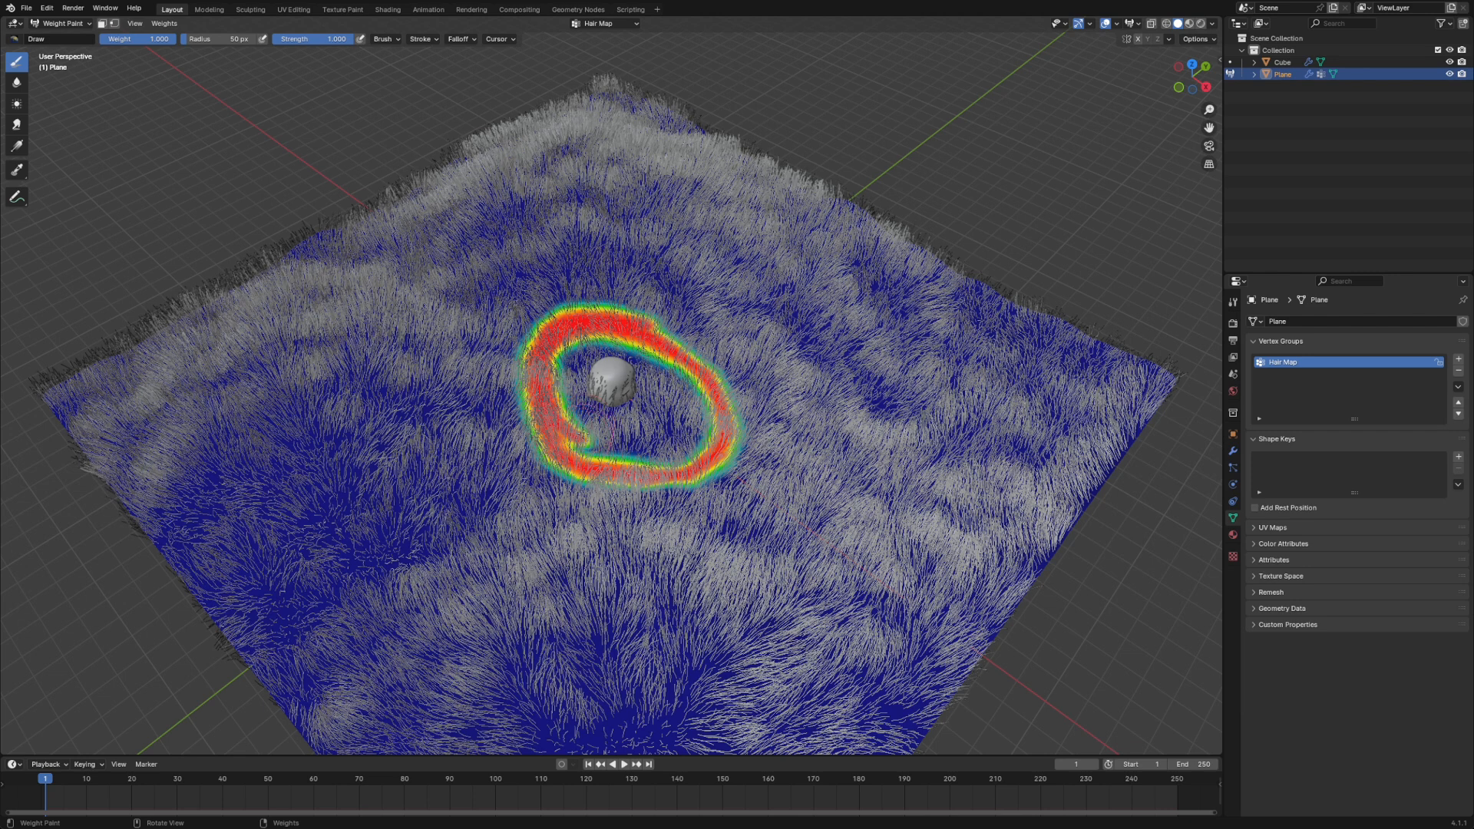
{"action": "key", "text": "ctrl+z"}
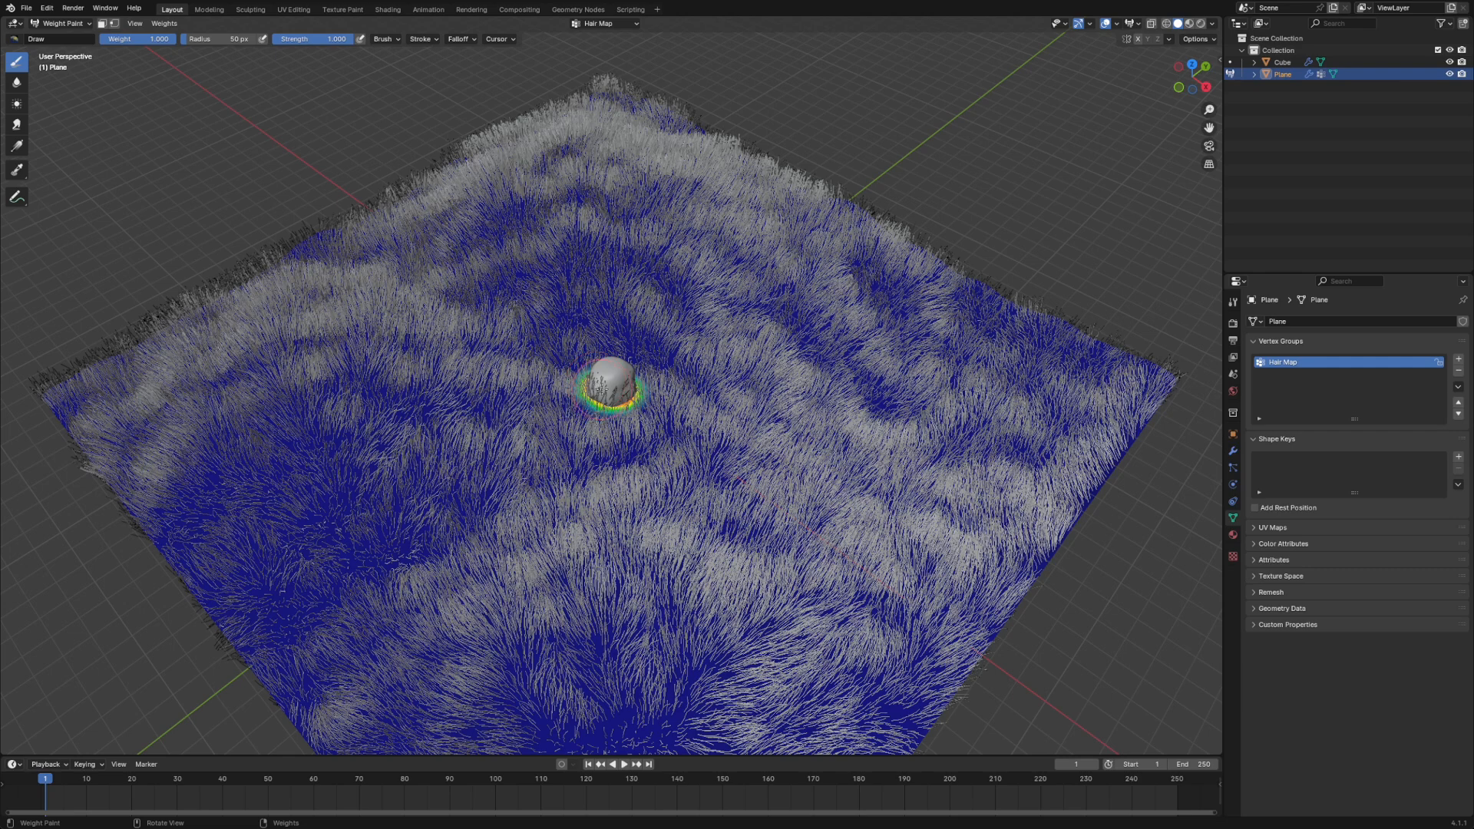
- Invert the weights of the Hair Map vertex group
{"action": "left_click", "coordinate": [163, 23]}
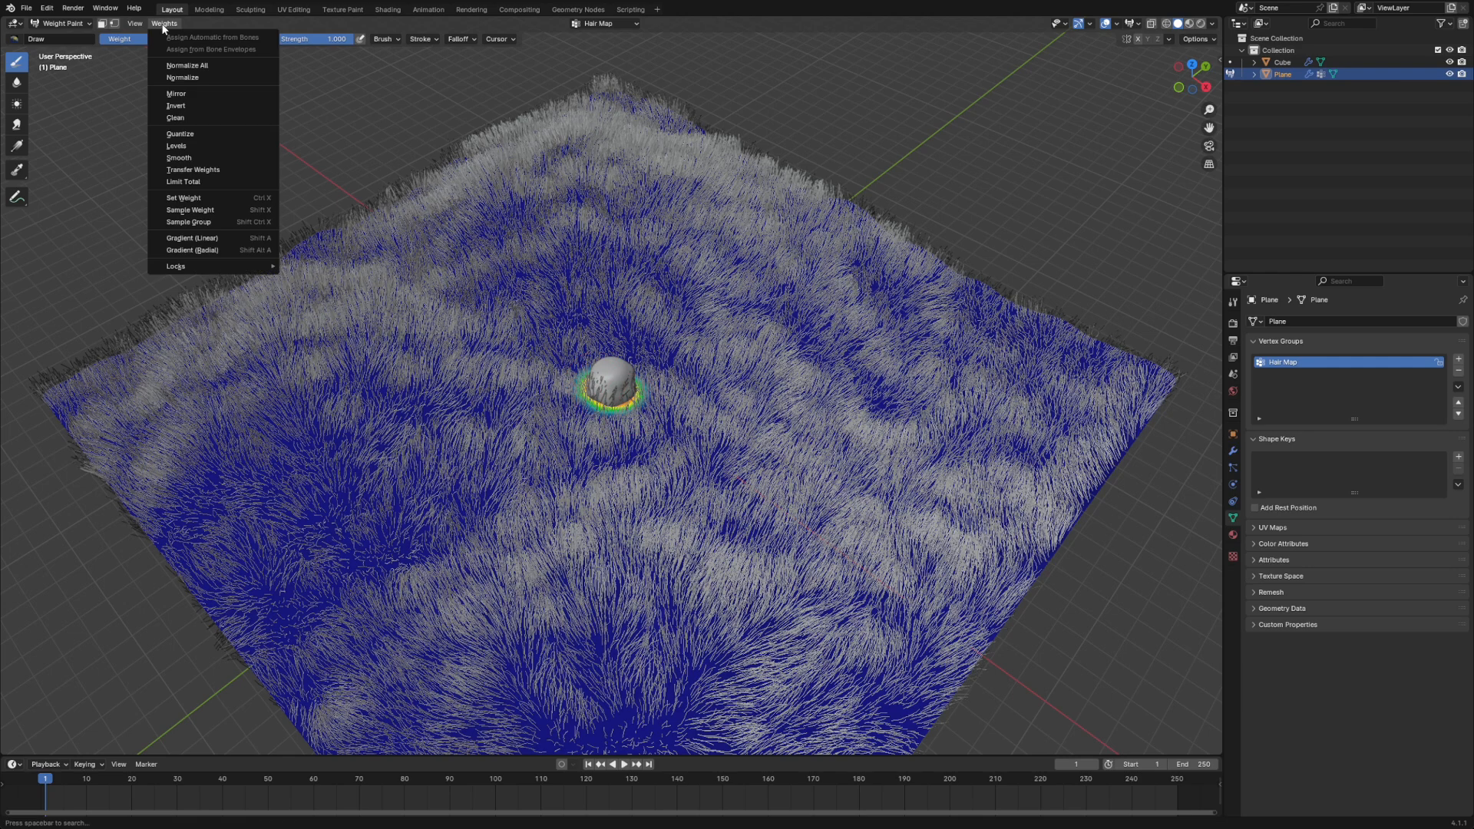
{"action": "left_click", "coordinate": [175, 106]}
{"action": "scroll", "coordinate": [612, 383], "scroll_direction": "up", "scroll_amount": 5}
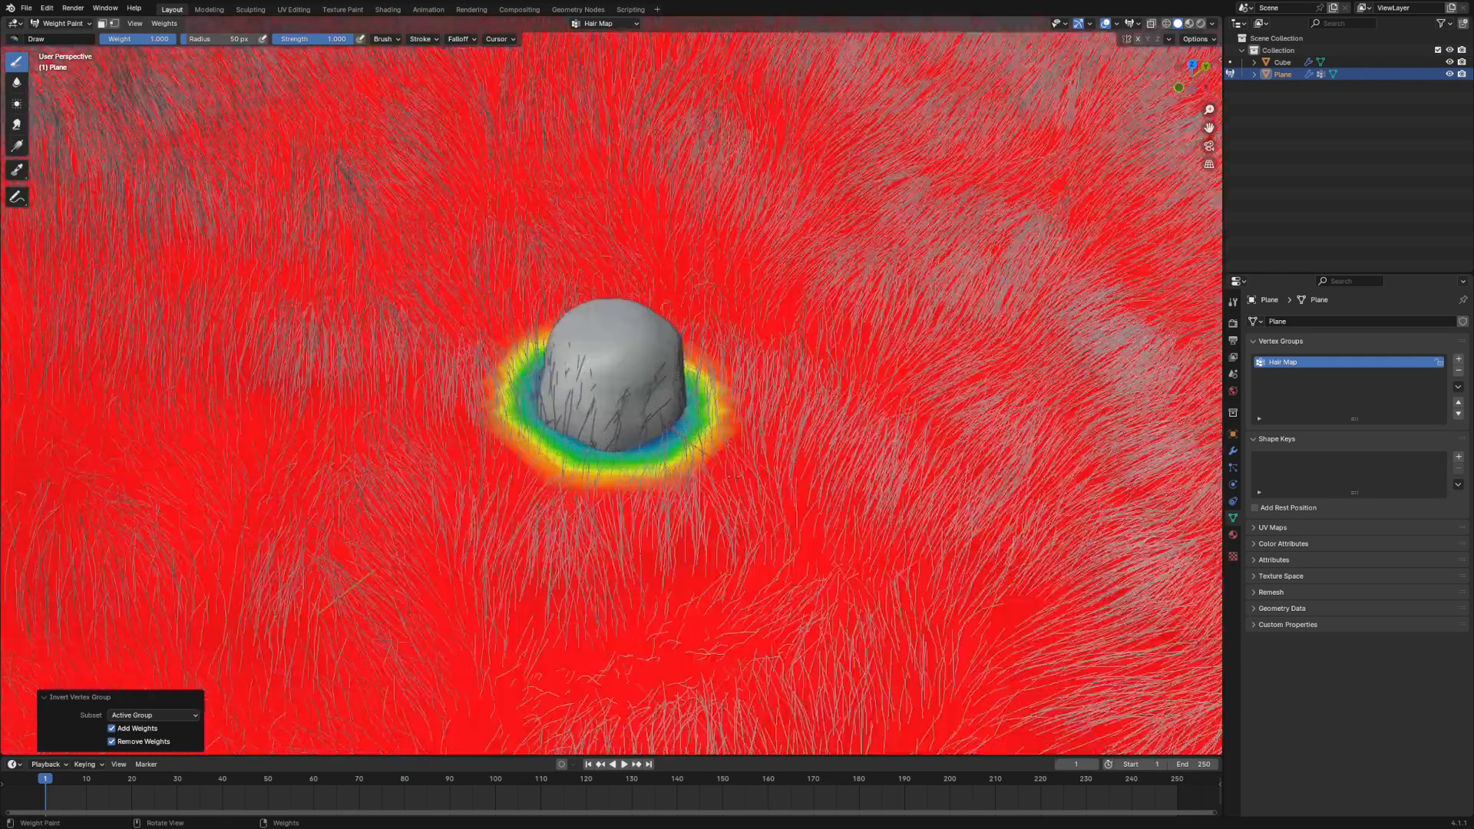
{"action": "scroll", "coordinate": [612, 383], "scroll_direction": "down", "scroll_amount": 5}
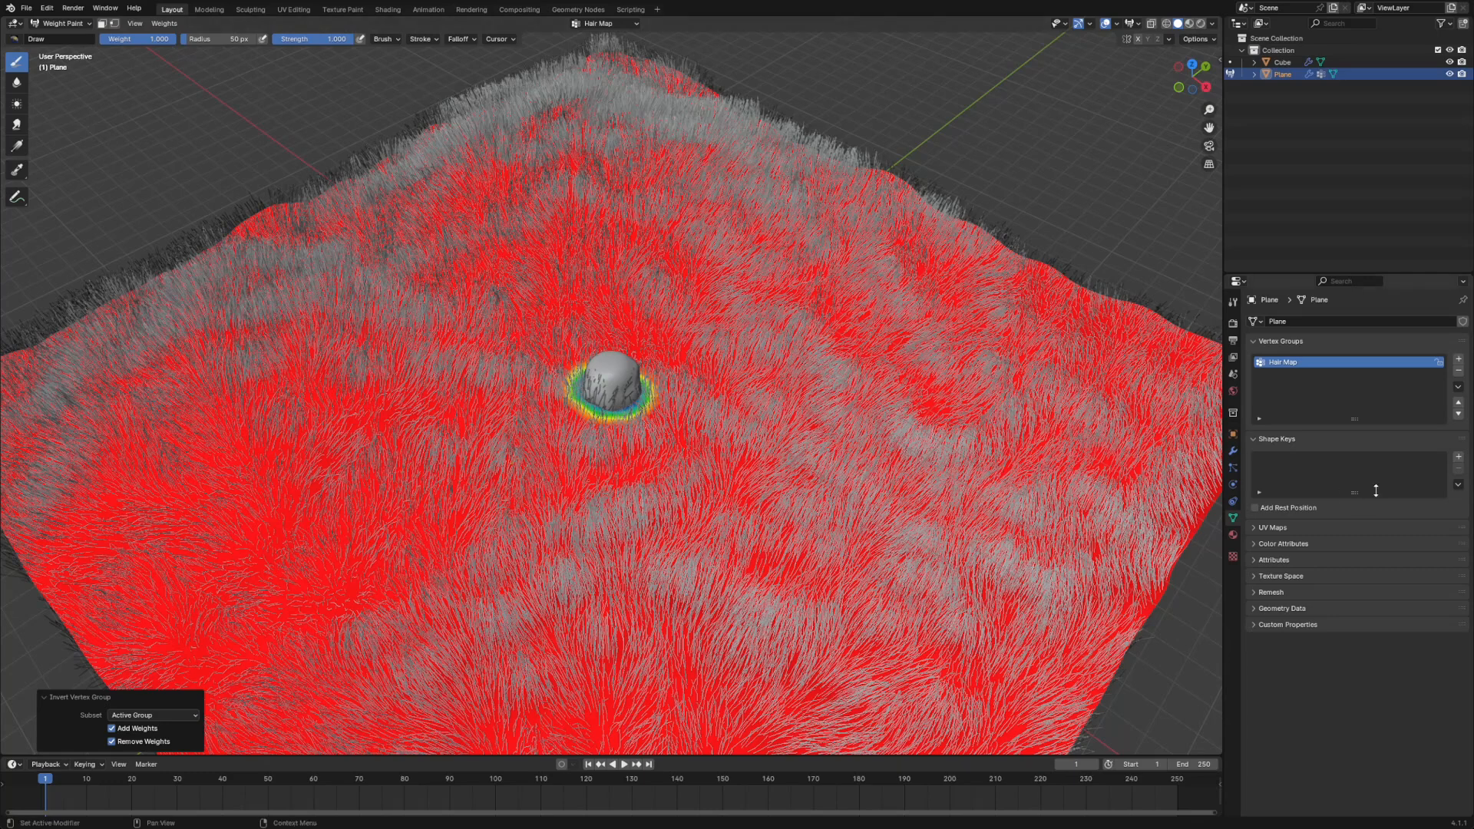
- Set Hair Map as the Density vertex group of the plane's grass particle system
{"action": "left_click", "coordinate": [1234, 466]}
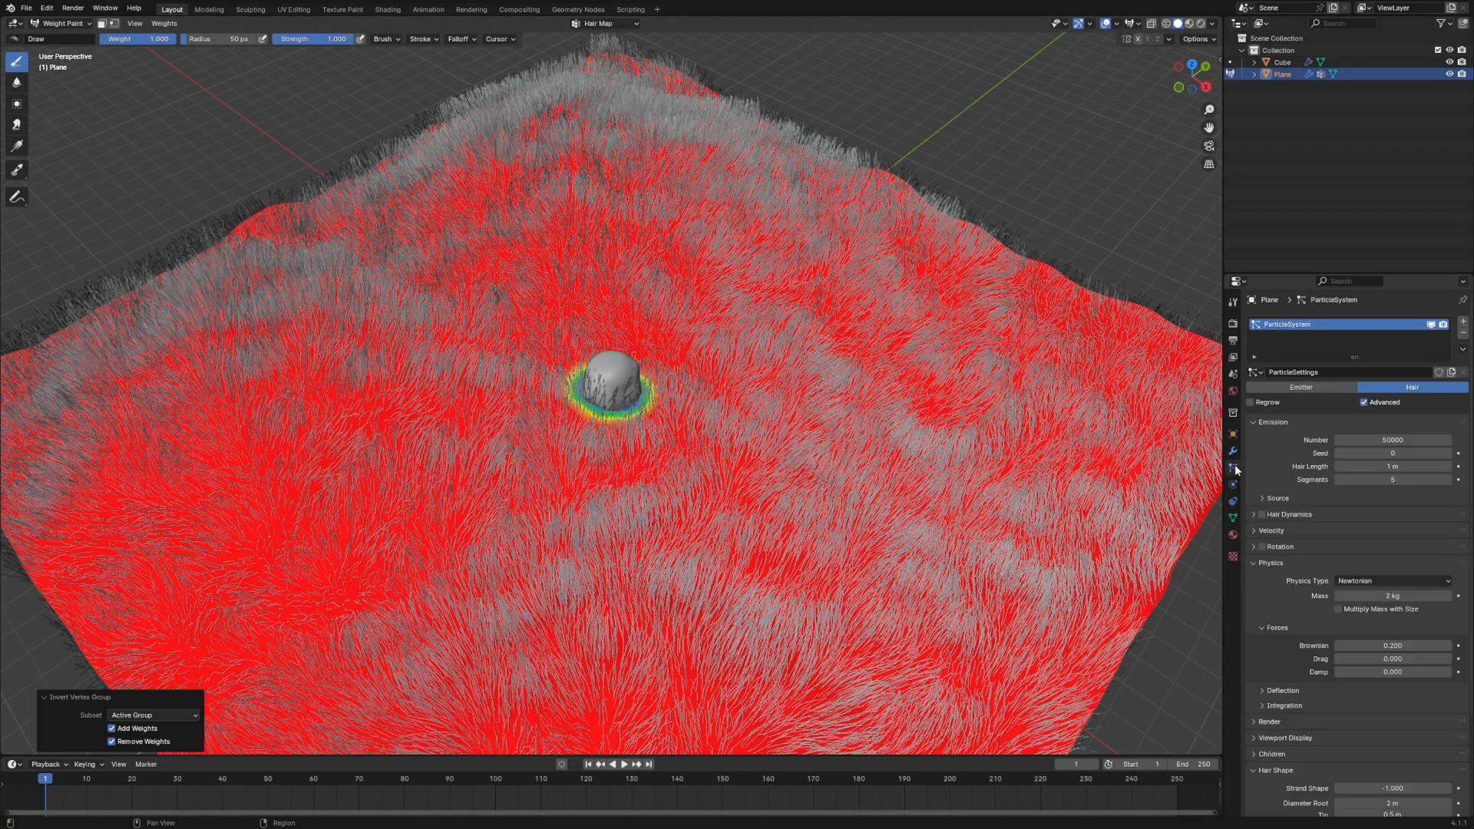
{"action": "scroll", "coordinate": [1388, 401], "scroll_direction": "down", "scroll_amount": 4}
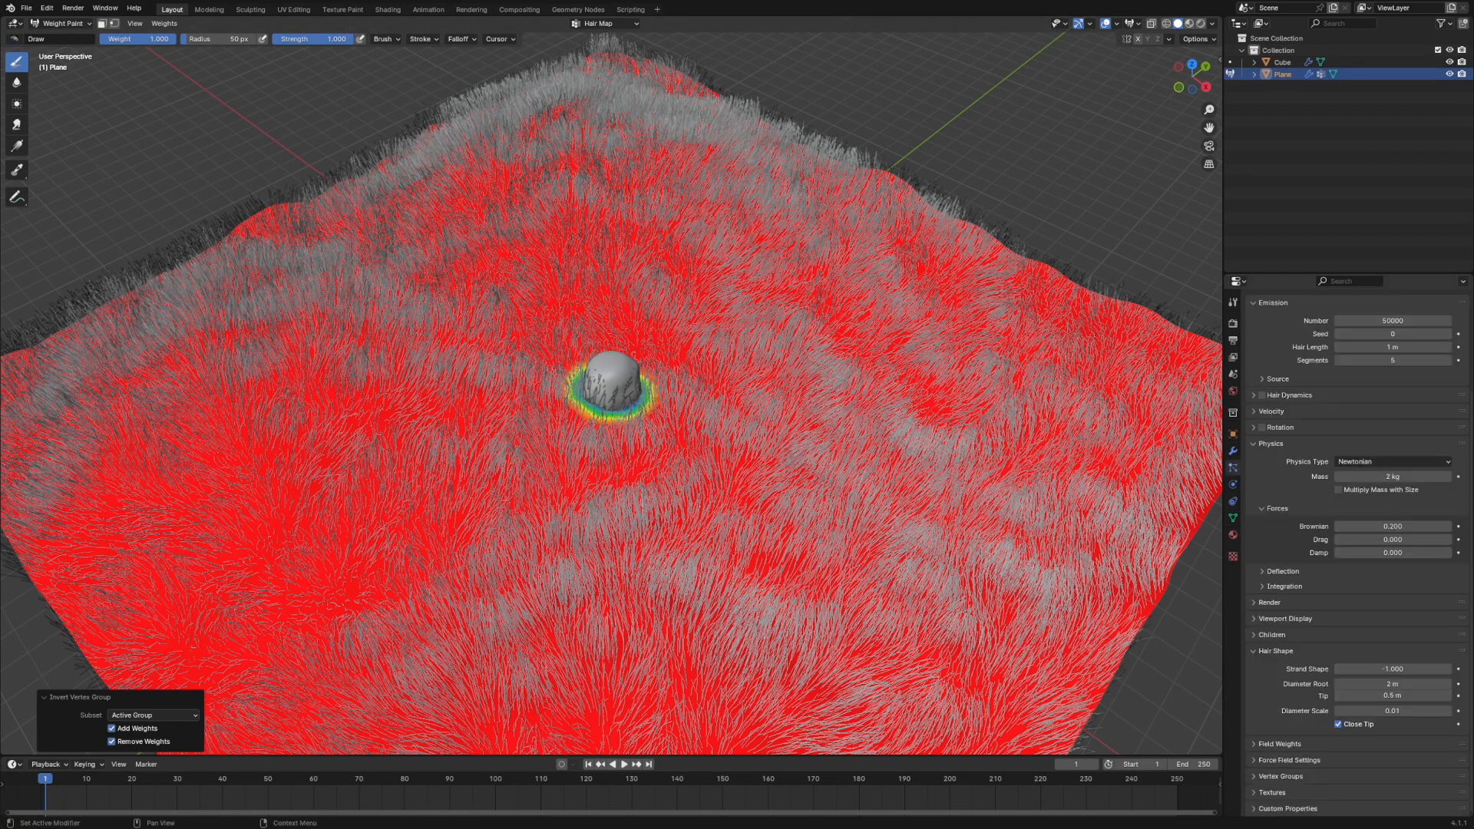
{"action": "left_click", "coordinate": [1252, 776]}
{"action": "scroll", "coordinate": [1322, 727], "scroll_direction": "down", "scroll_amount": 4}
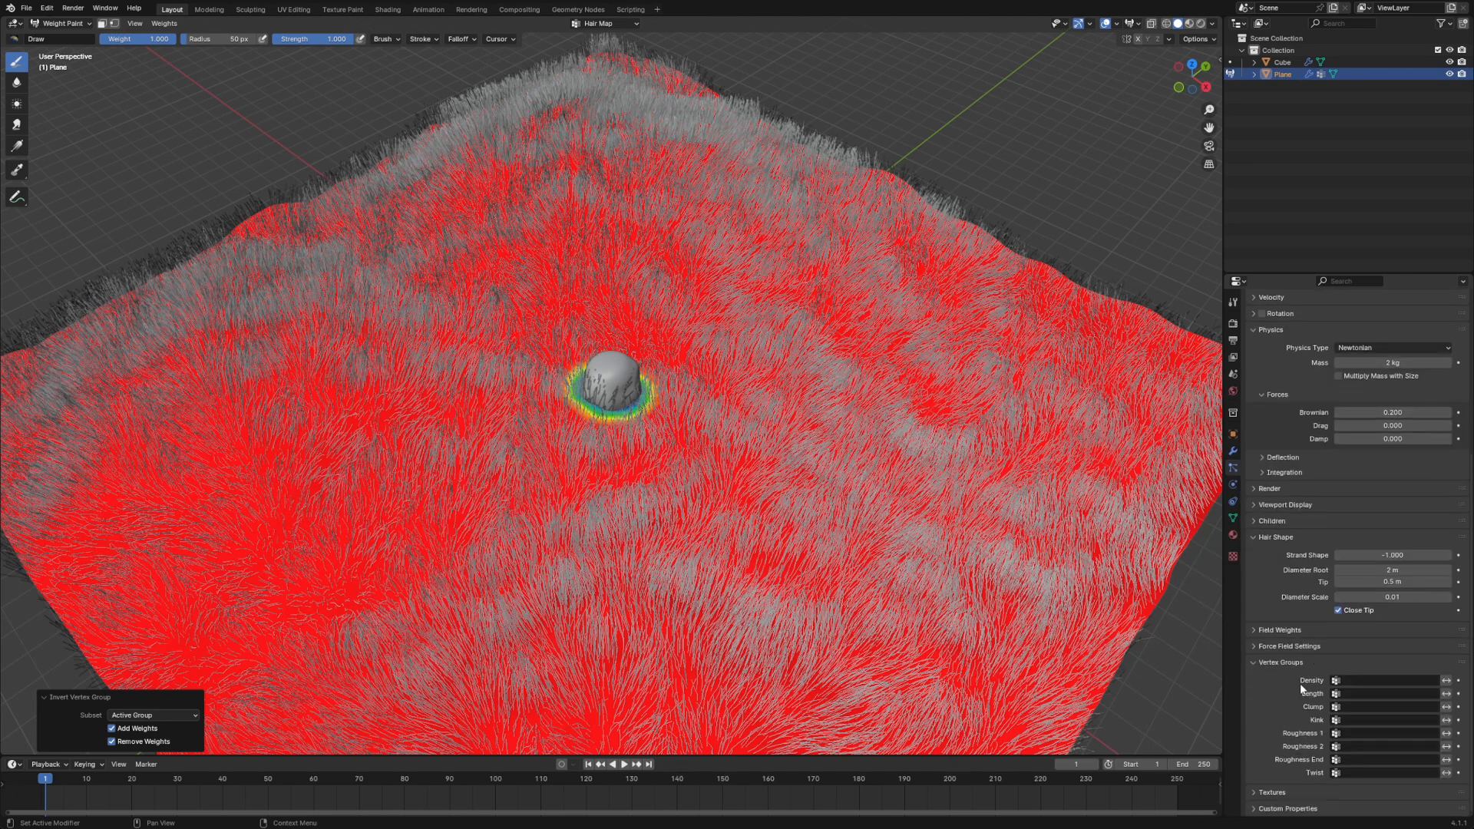
{"action": "left_click", "coordinate": [1428, 680]}
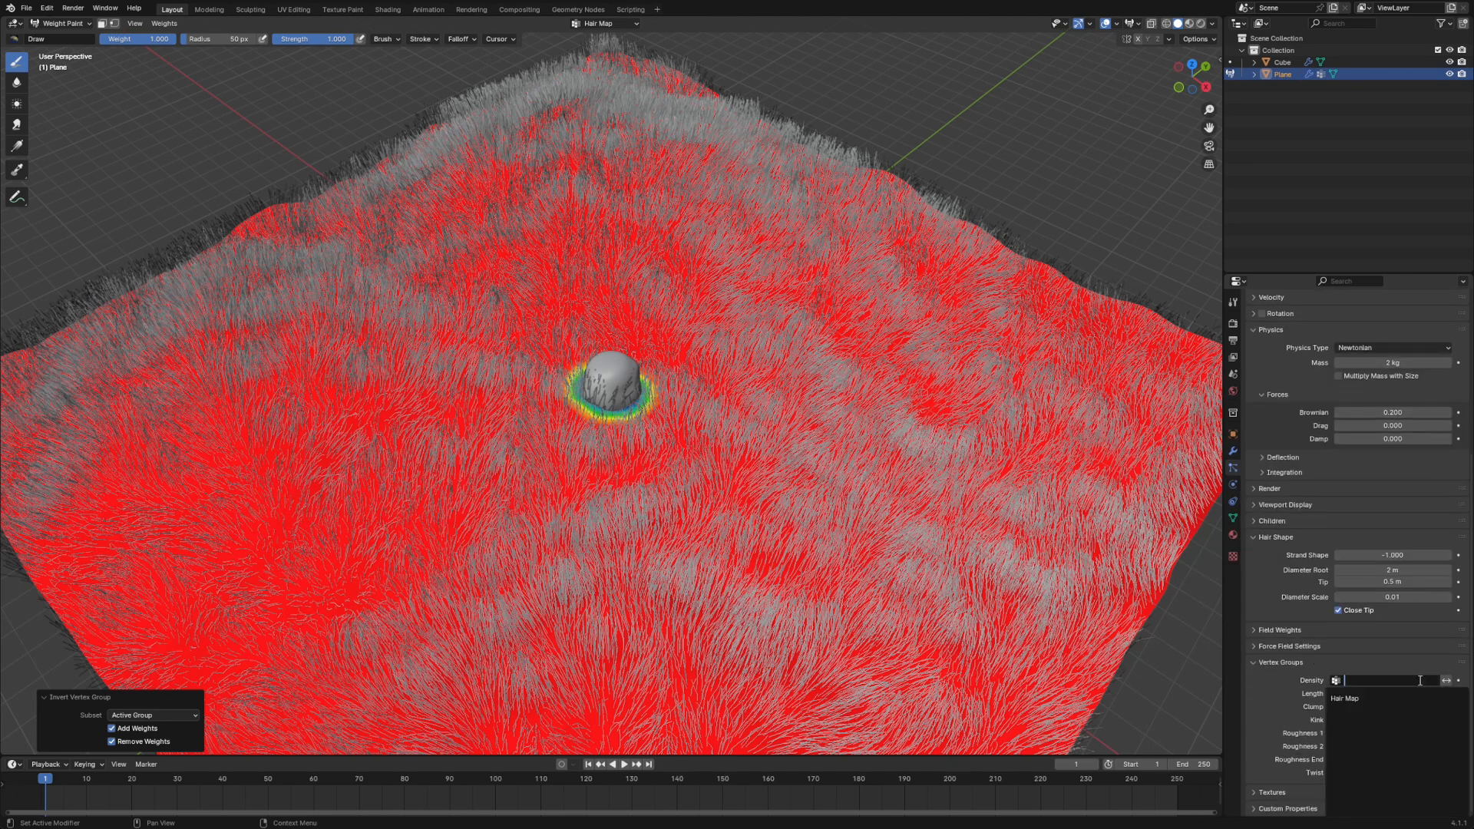
{"action": "left_click", "coordinate": [1350, 698]}
- Examine the grass density around the rock's base from several angles and return to Object Mode
{"action": "scroll", "coordinate": [676, 392], "scroll_direction": "up", "scroll_amount": 4}
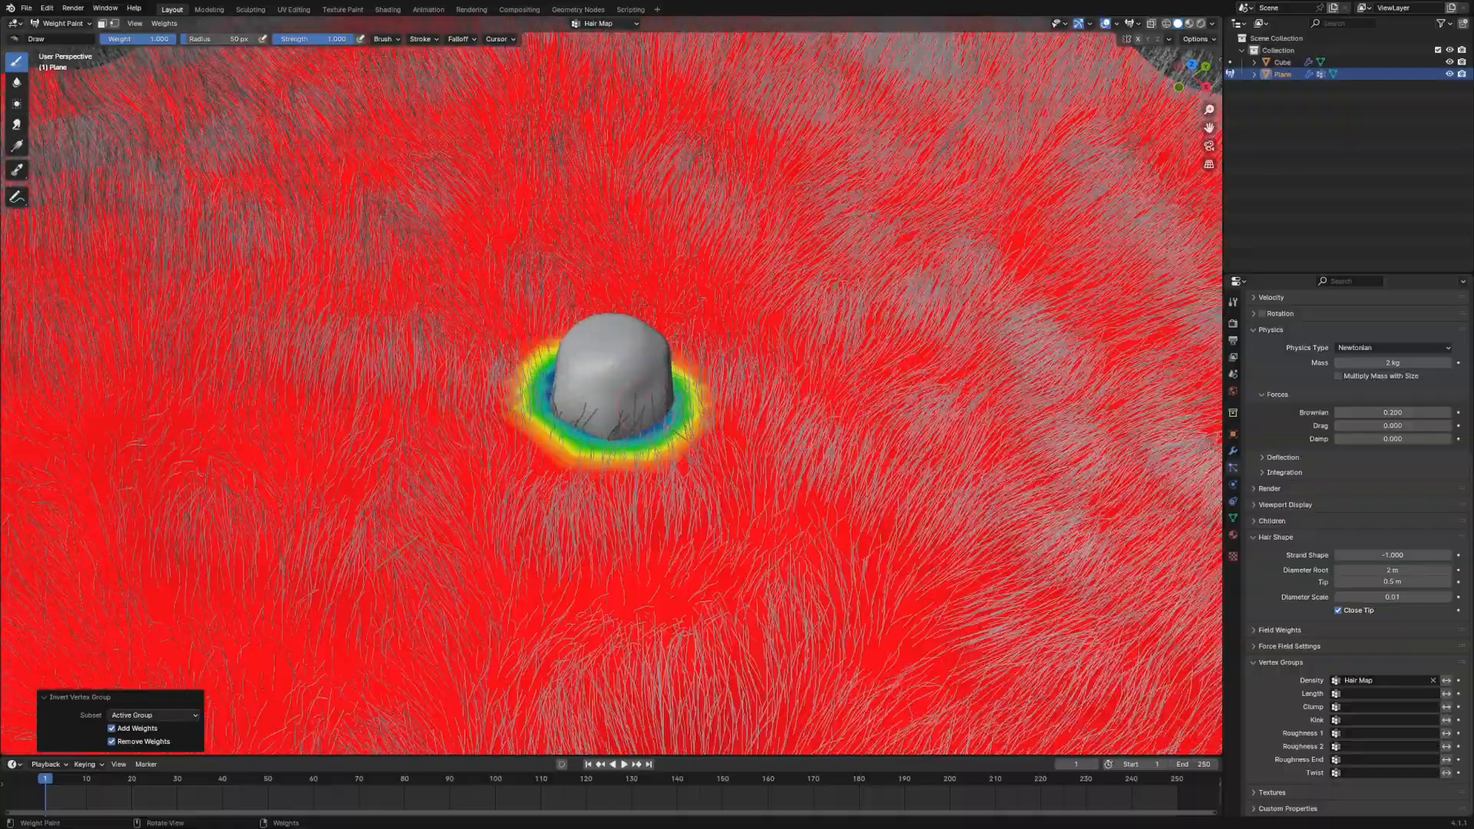
{"action": "middle_click_drag", "start_coordinate": [676, 392], "coordinate": [841, 441]}
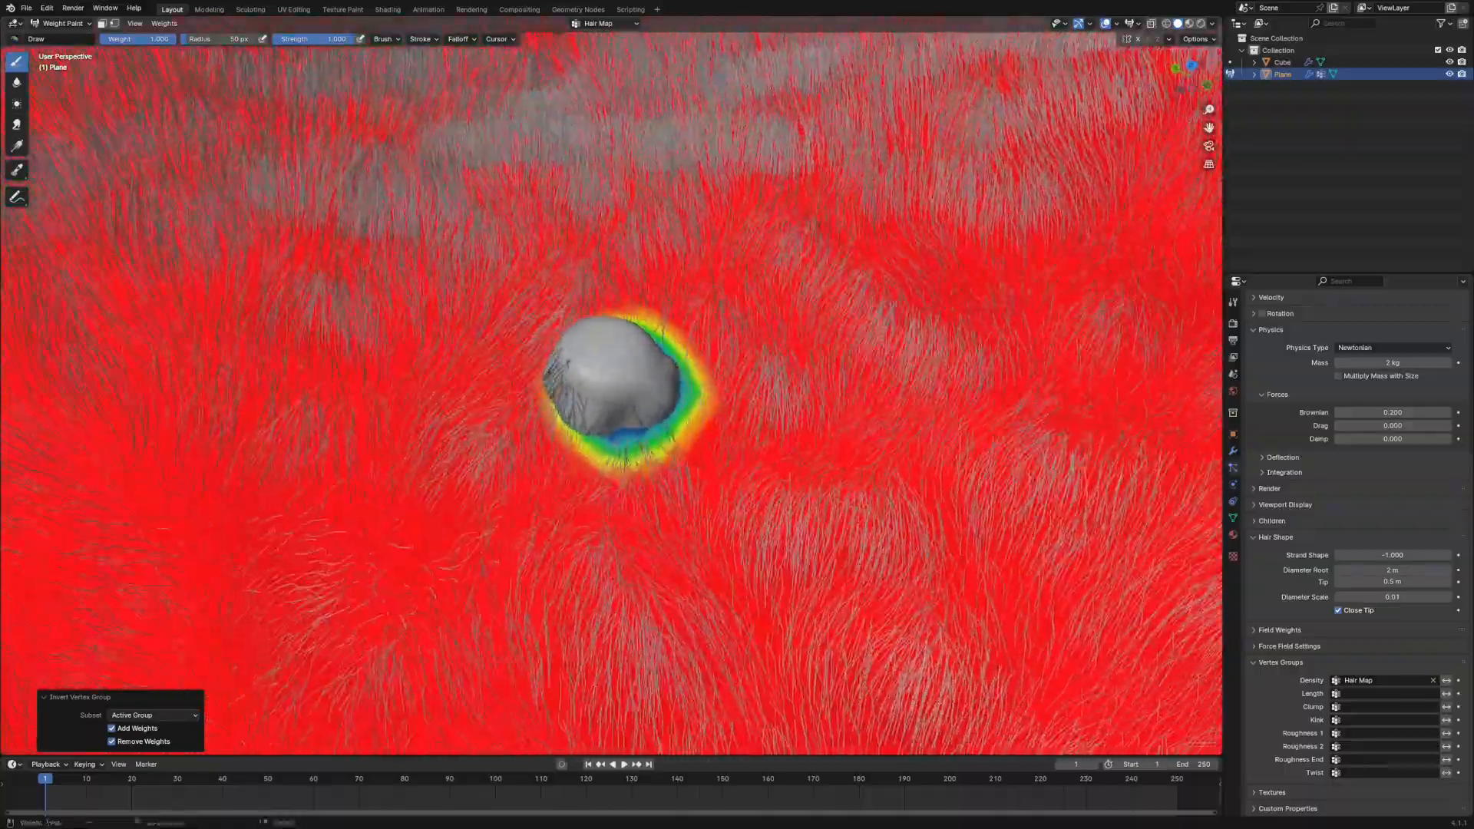
{"action": "scroll", "coordinate": [666, 334], "scroll_direction": "up", "scroll_amount": 4}
{"action": "middle_click_drag", "start_coordinate": [666, 333], "coordinate": [599, 402]}
{"action": "scroll", "coordinate": [620, 385], "scroll_direction": "down", "scroll_amount": 4}
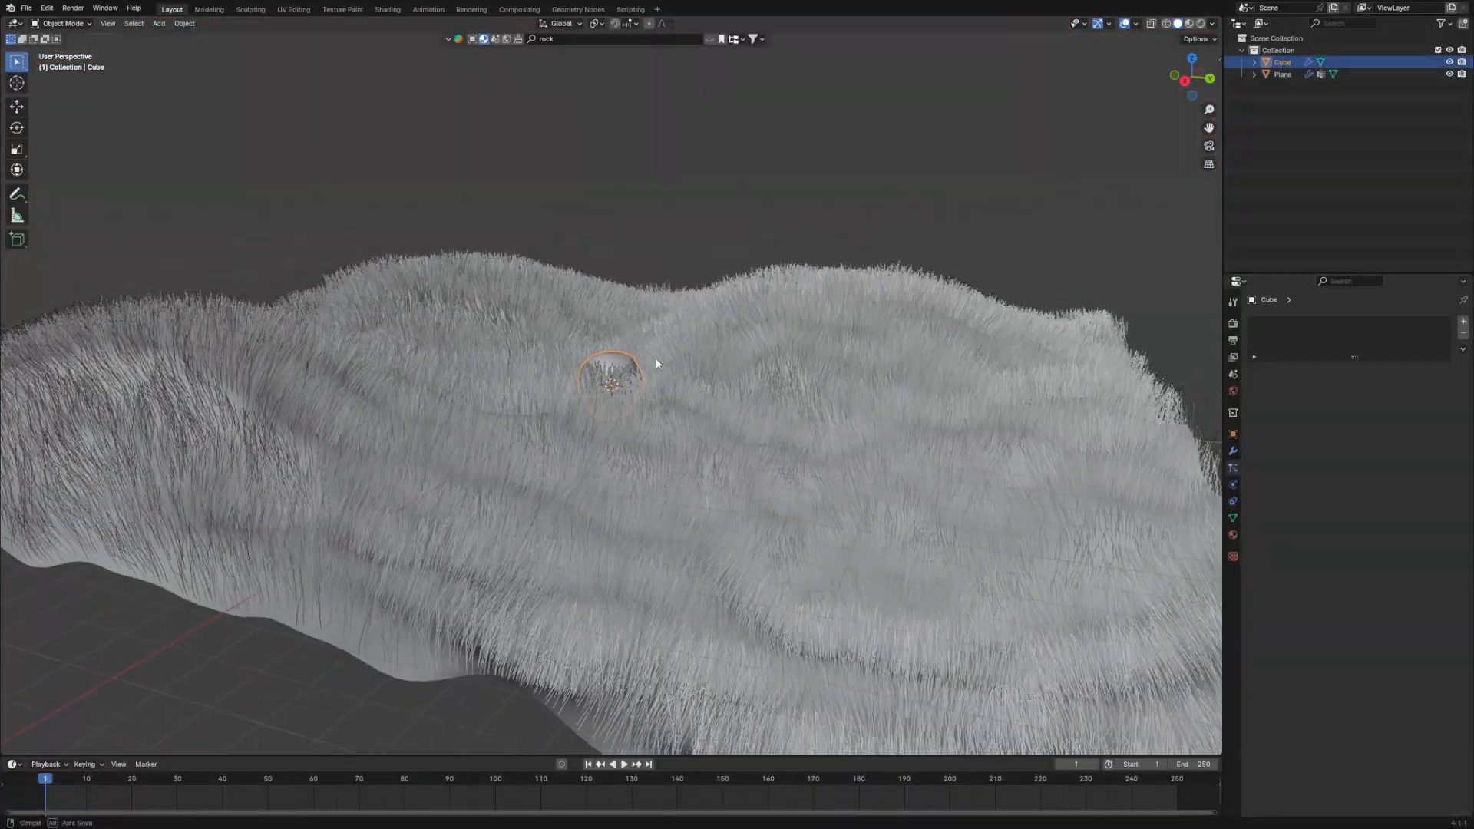
{"action": "scroll", "coordinate": [522, 391], "scroll_direction": "down", "scroll_amount": 3}
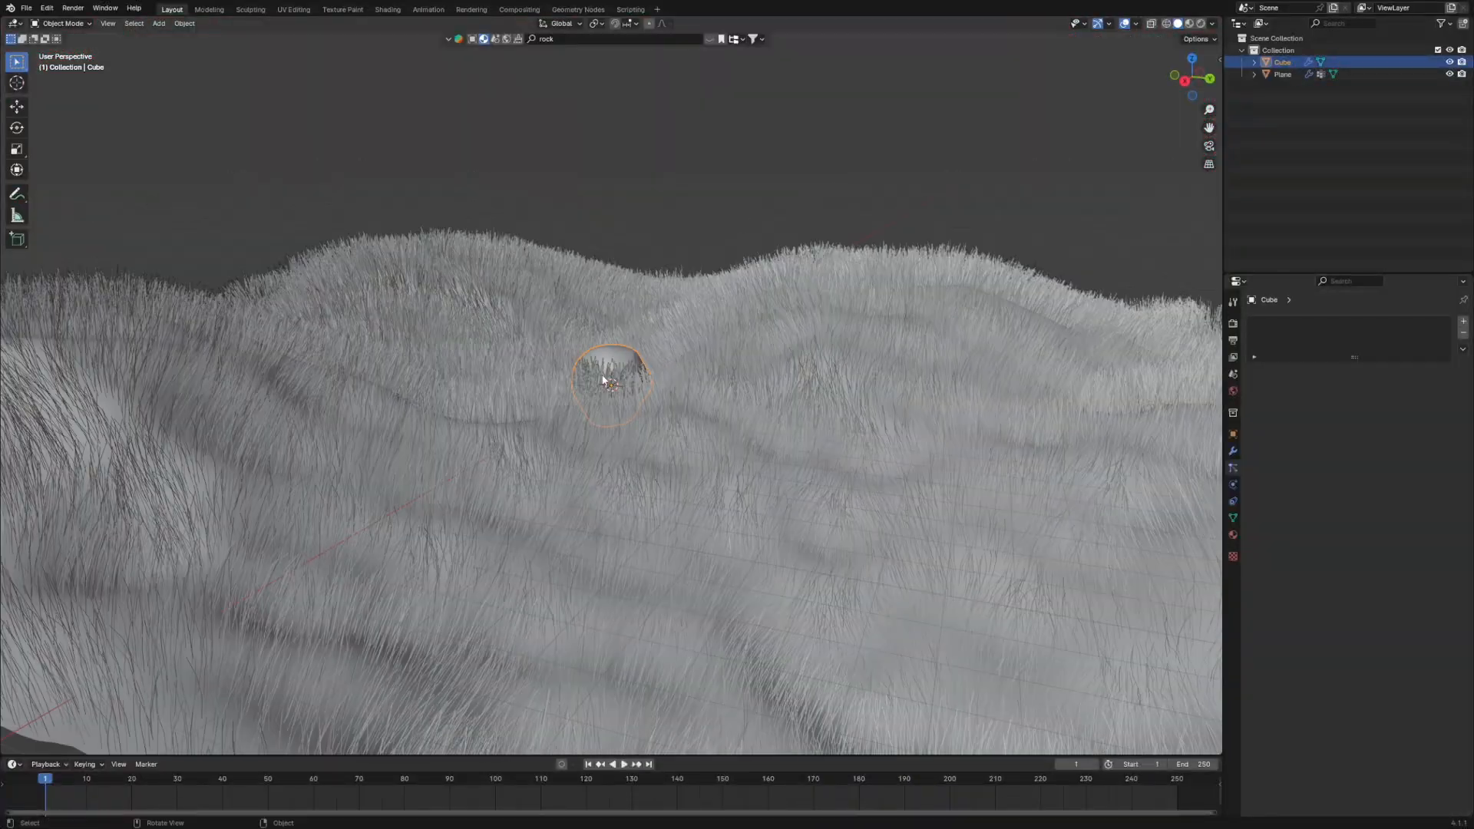
- Clear the selection, add a camera to the scene and look through it
{"action": "key", "text": "alt+a"}
{"action": "key", "text": "shift+a"}
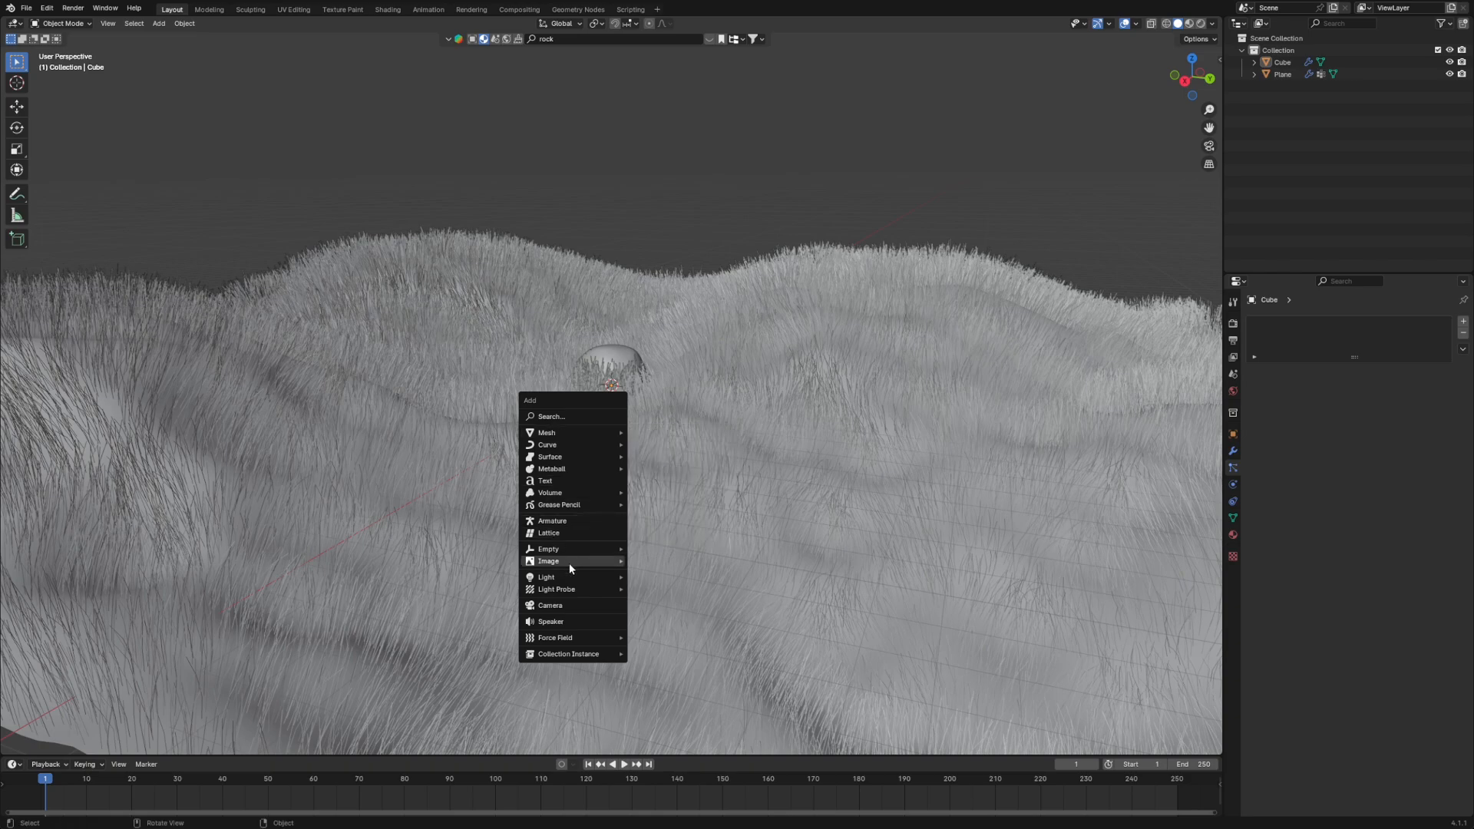
{"action": "left_click", "coordinate": [564, 610]}
{"action": "key", "text": "KP_0"}
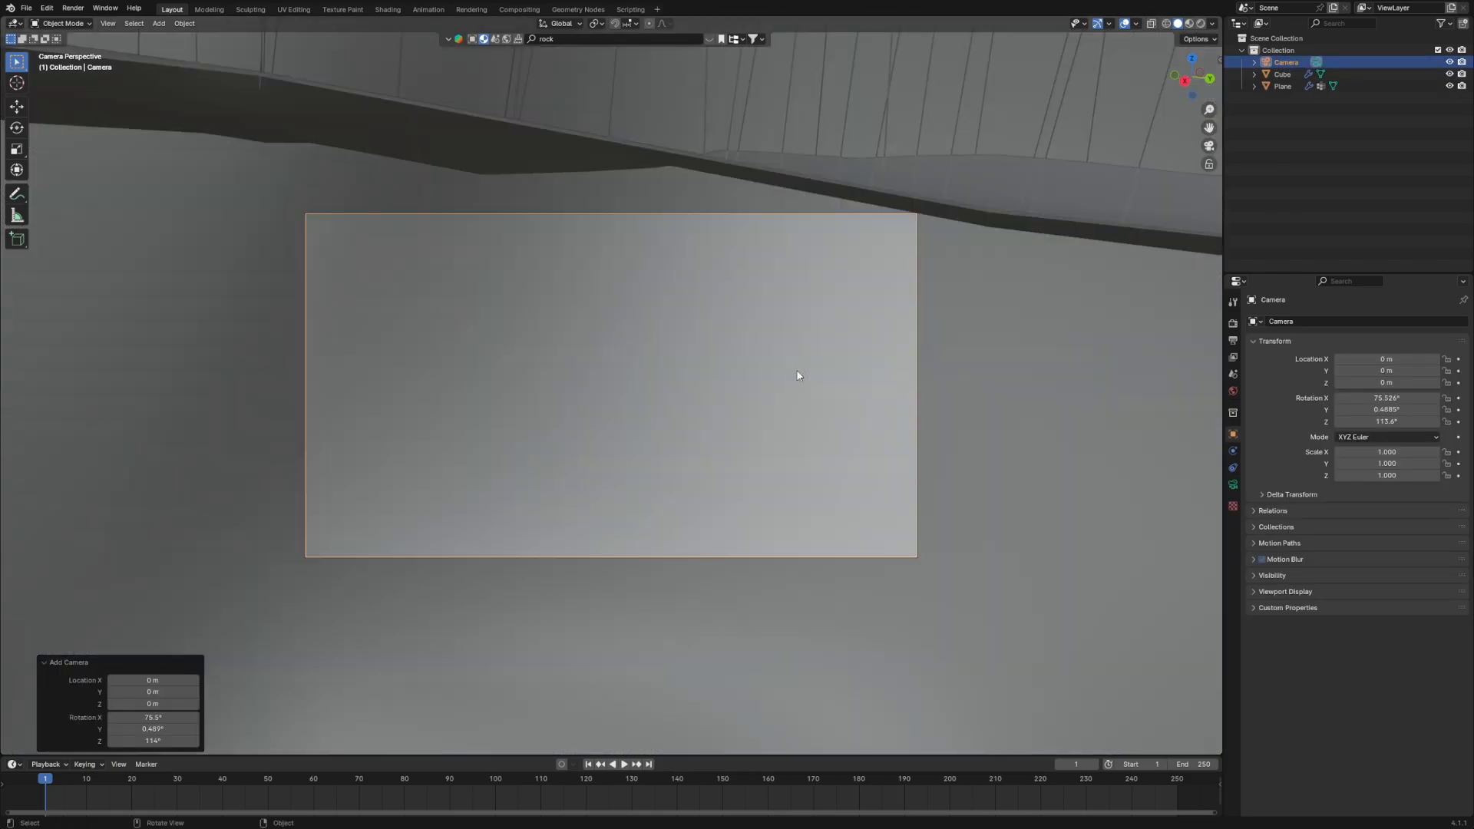
- Fly the camera back to frame the rock and grassy hills, placing it at about X 28 m, Y 5.9 m, Z 5.4 m
{"action": "key", "text": "shift+grave"}
{"action": "key", "text": "w"}
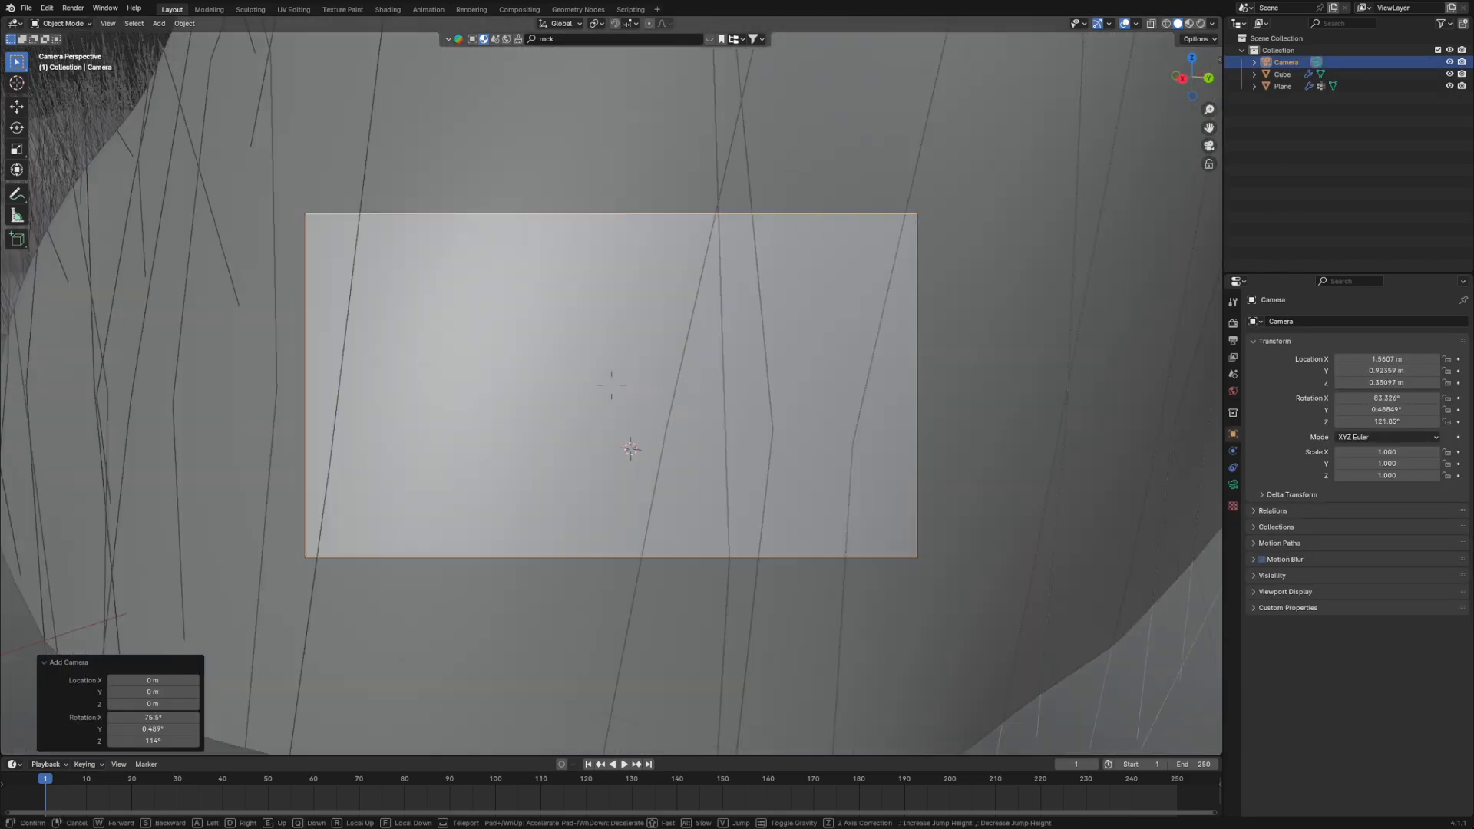
{"action": "key", "text": "s"}
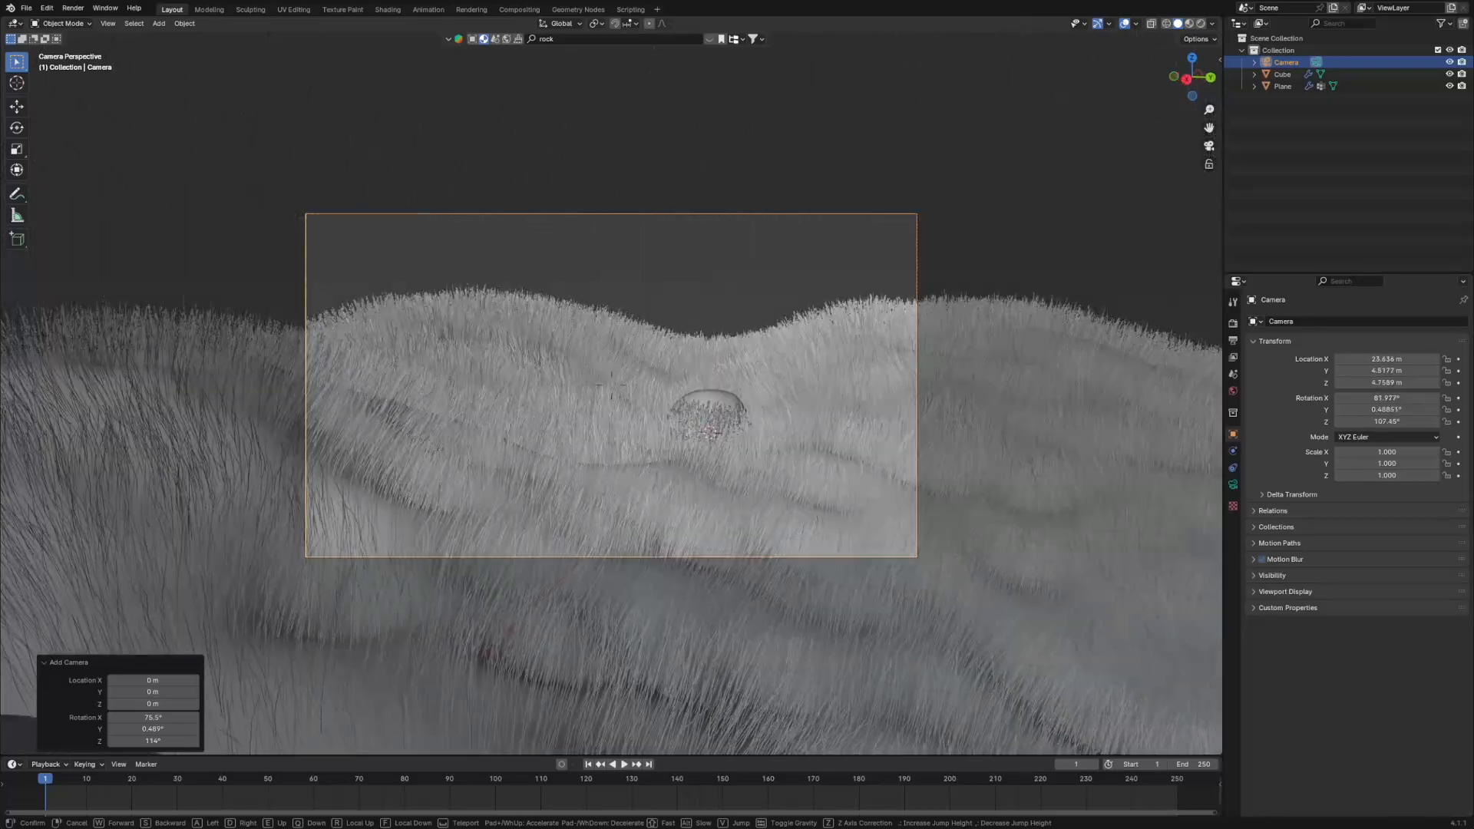
{"action": "key", "text": "s"}
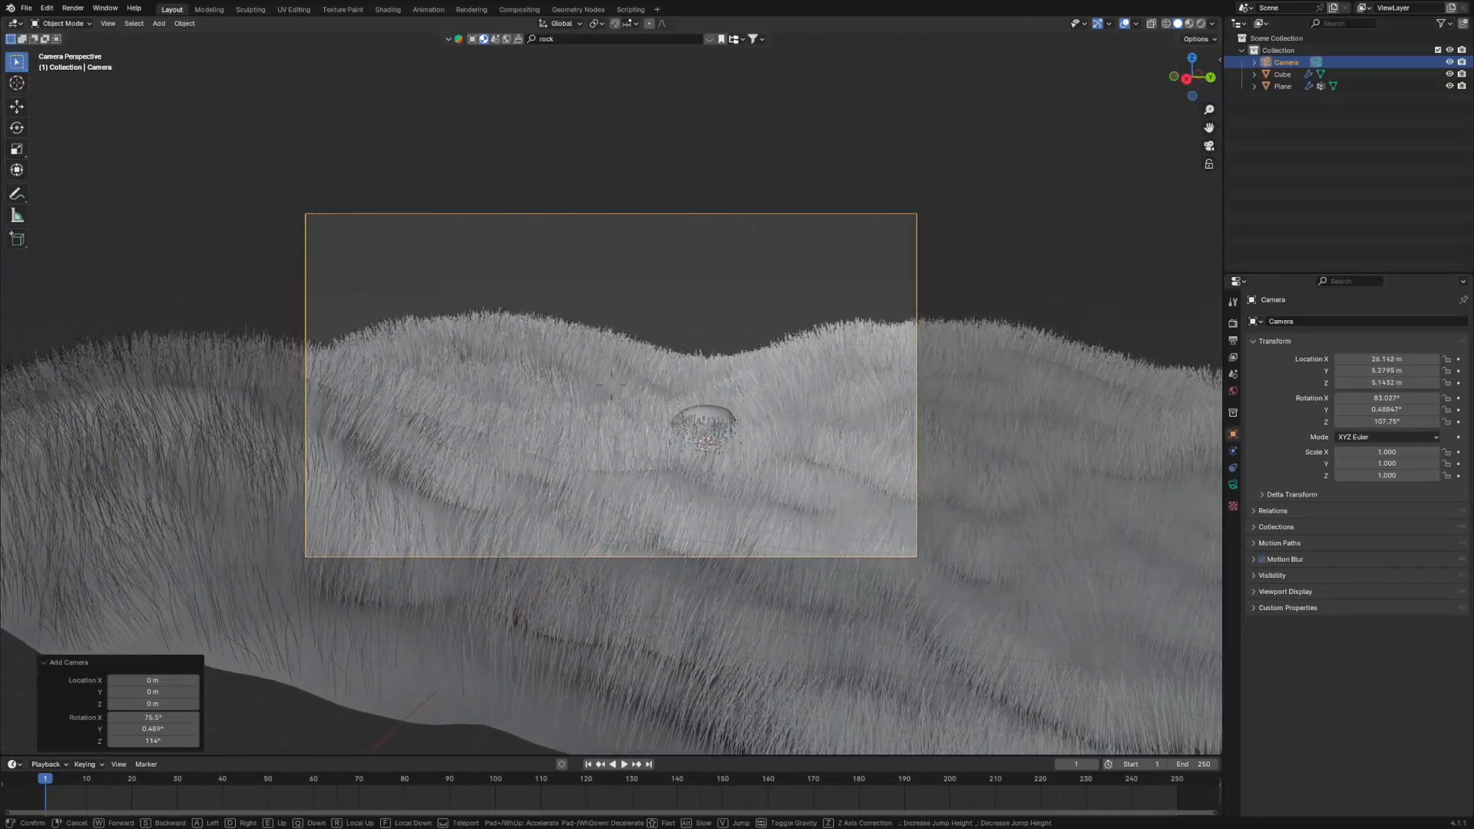
{"action": "key", "text": "s"}
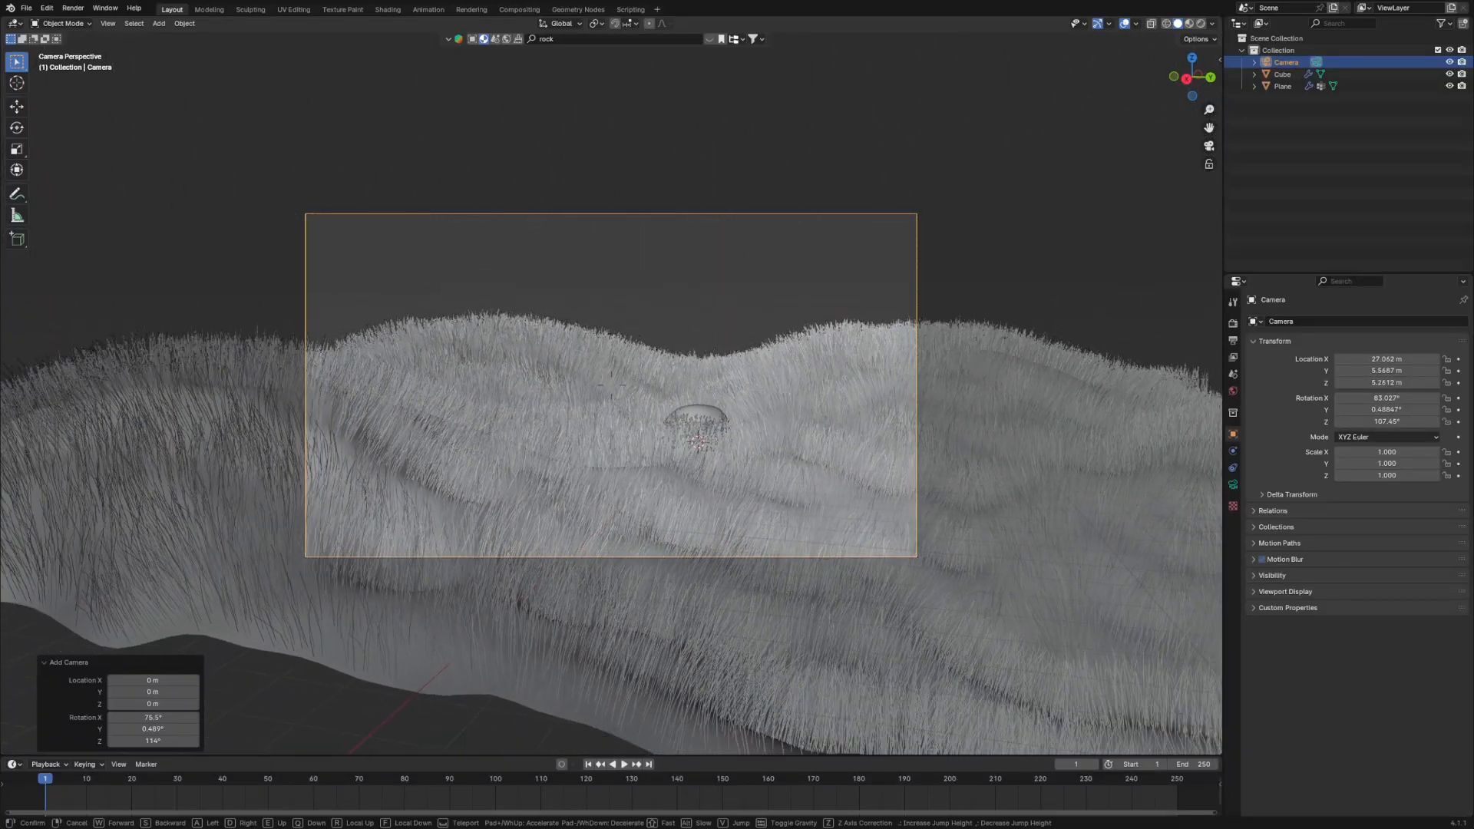
{"action": "key", "text": "s"}
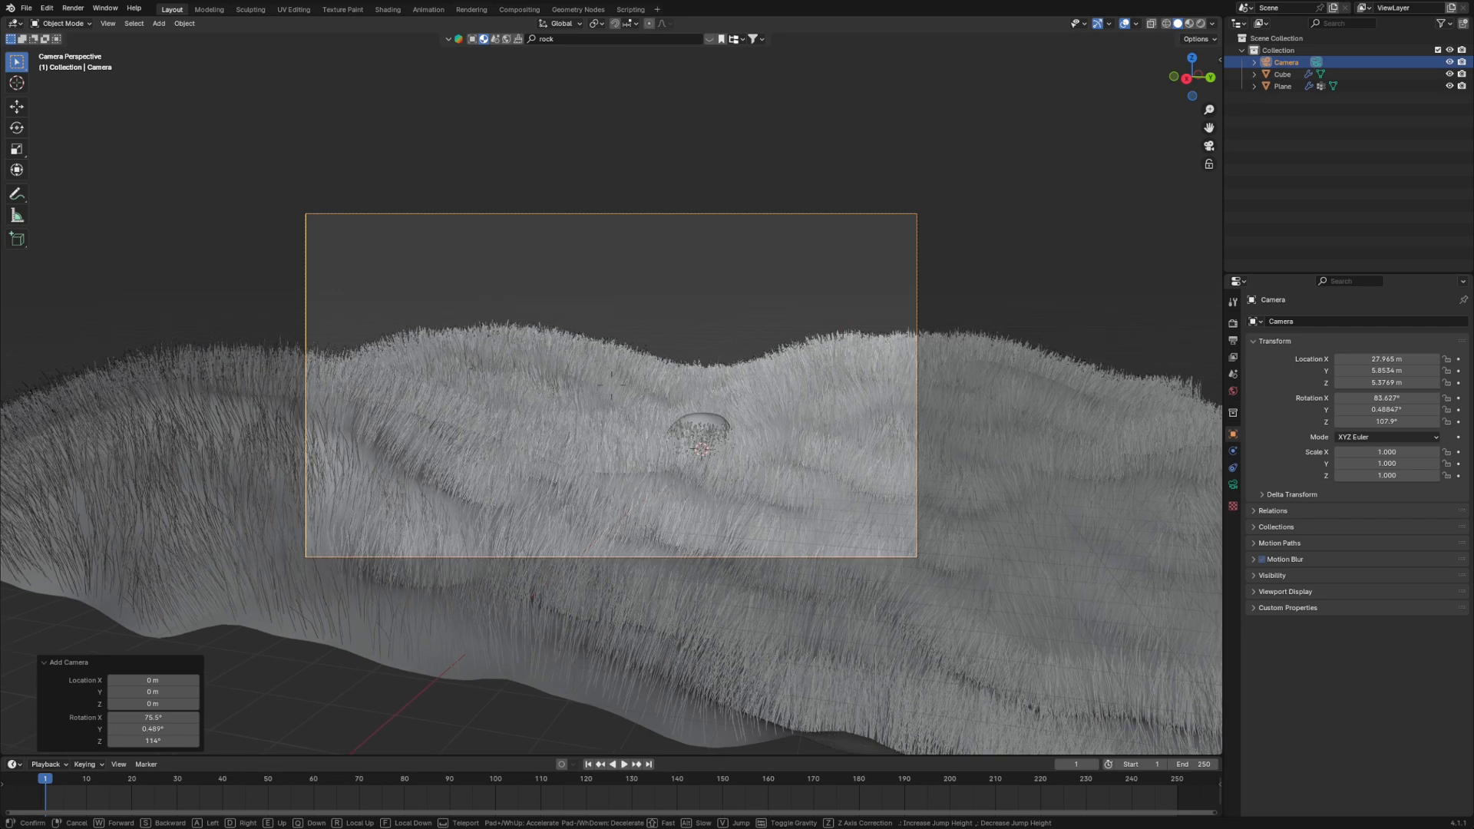
{"action": "left_click", "coordinate": [708, 347]}
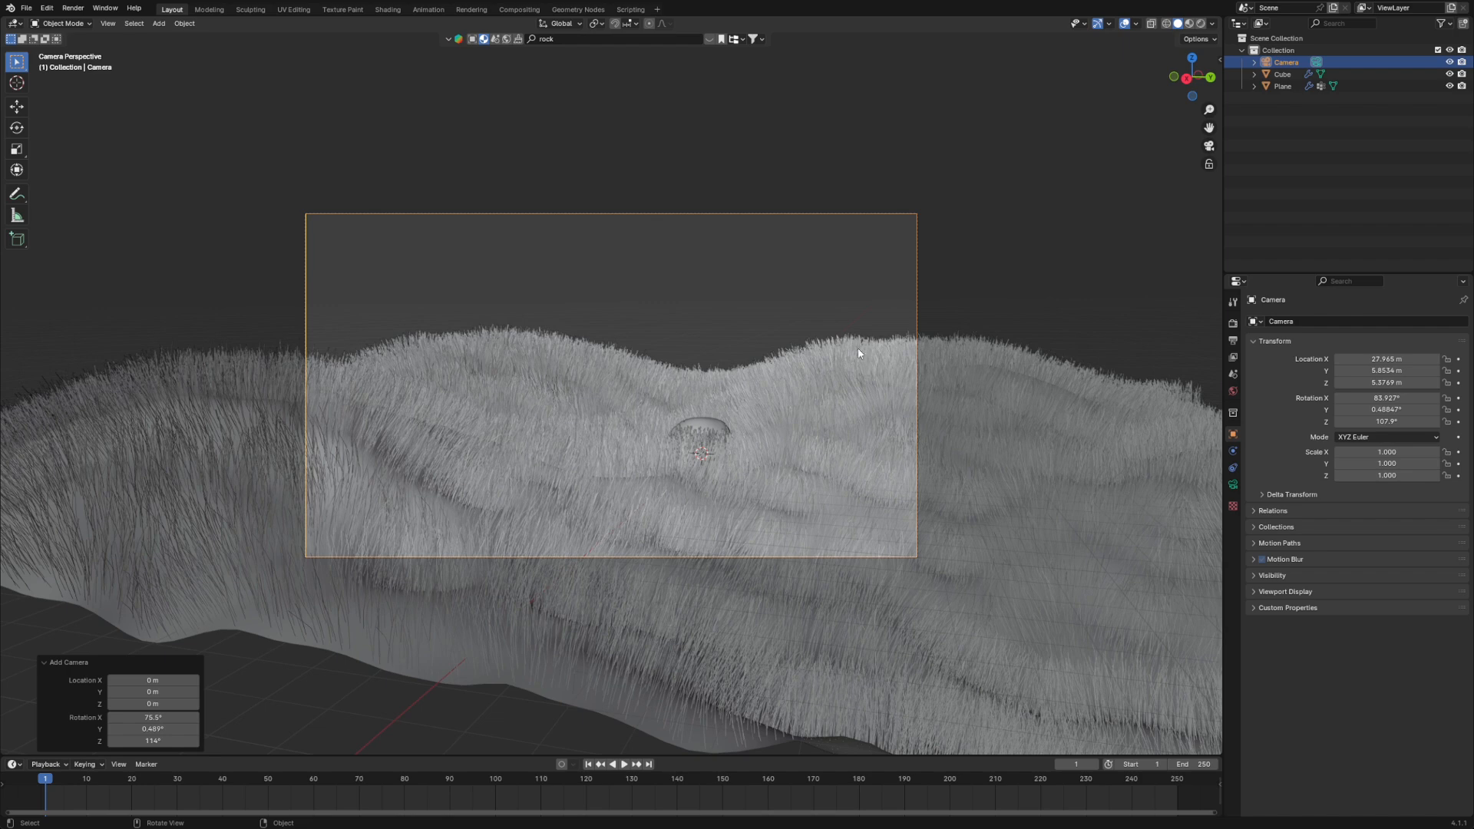
- Scale the rock up about 2.44 times and move it horizontally about 2.6 m along X and 6.4 m along Y
{"action": "left_click", "coordinate": [698, 427]}
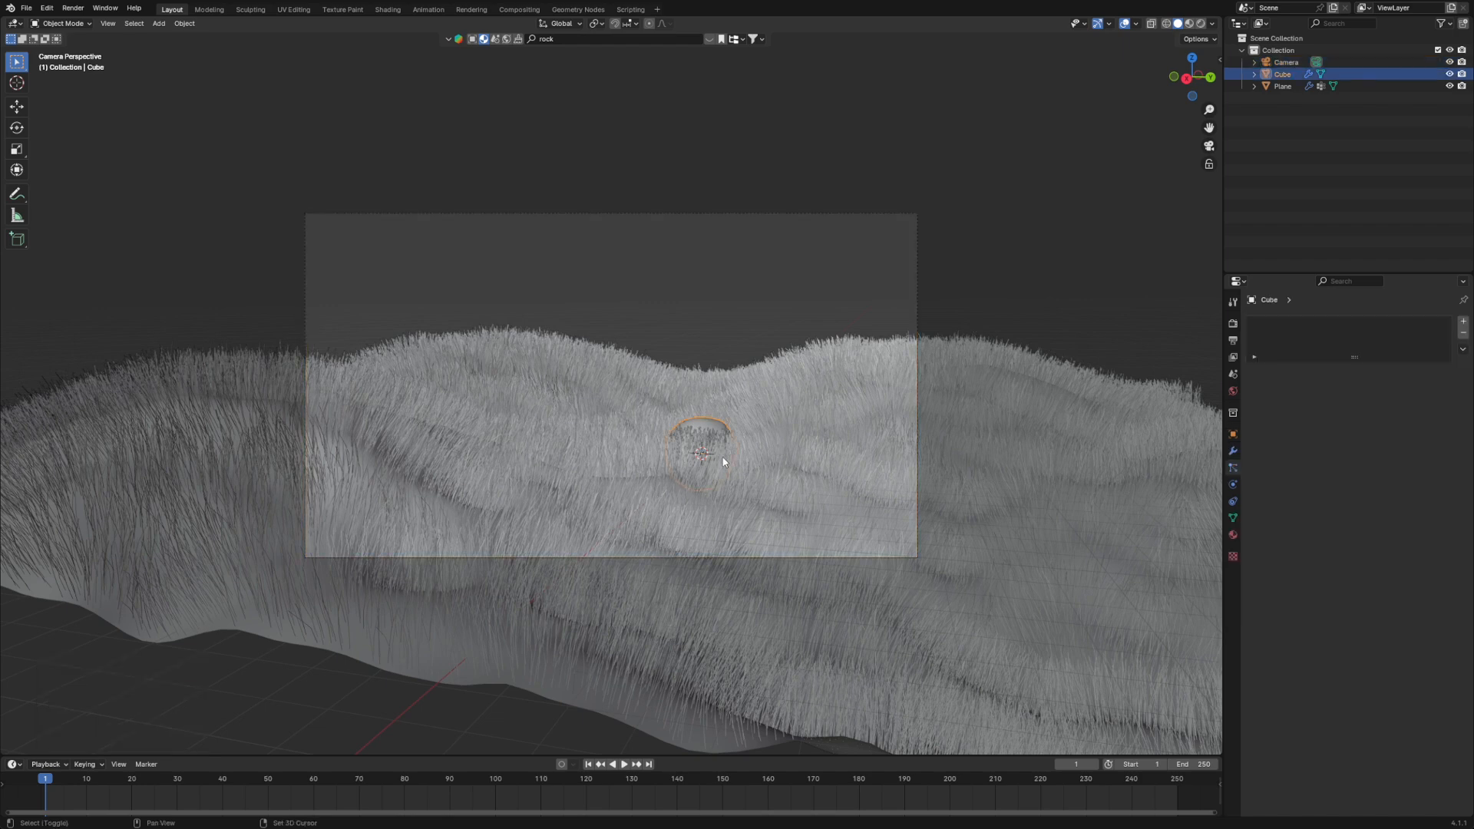
{"action": "key", "text": "s"}
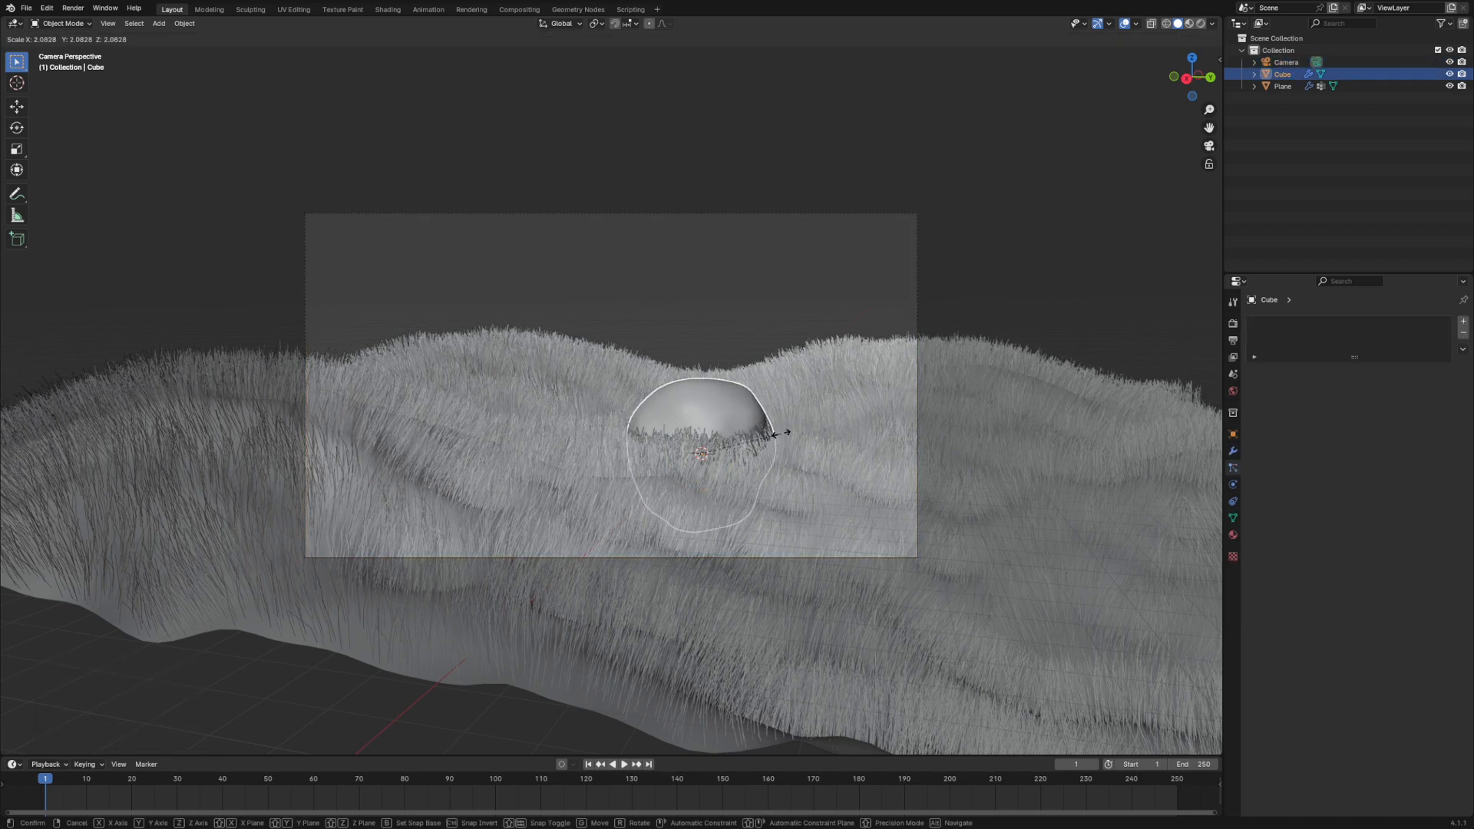
{"action": "left_click", "coordinate": [794, 427]}
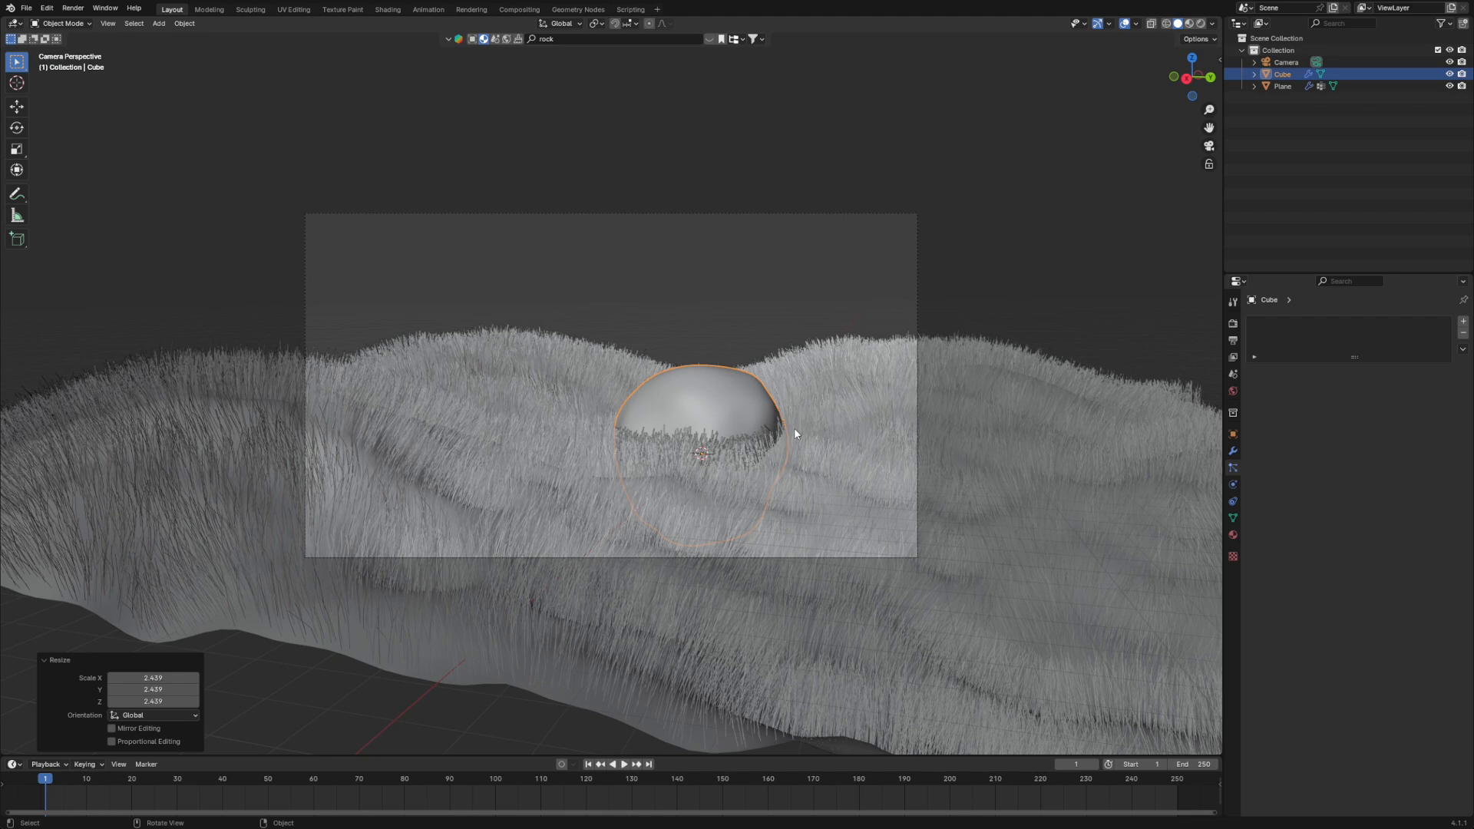
{"action": "key", "text": "g"}
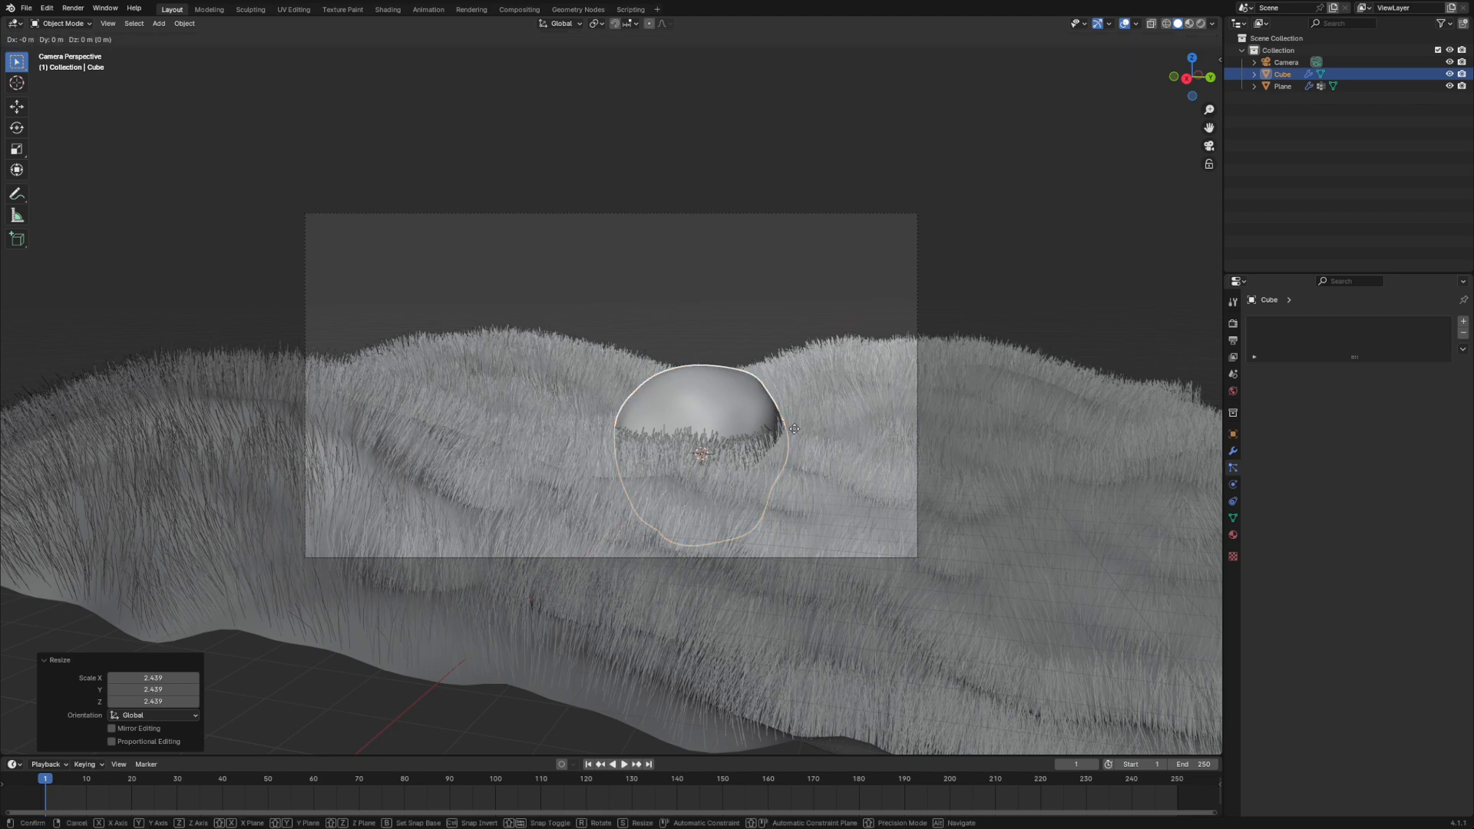
{"action": "key", "text": "shift+z"}
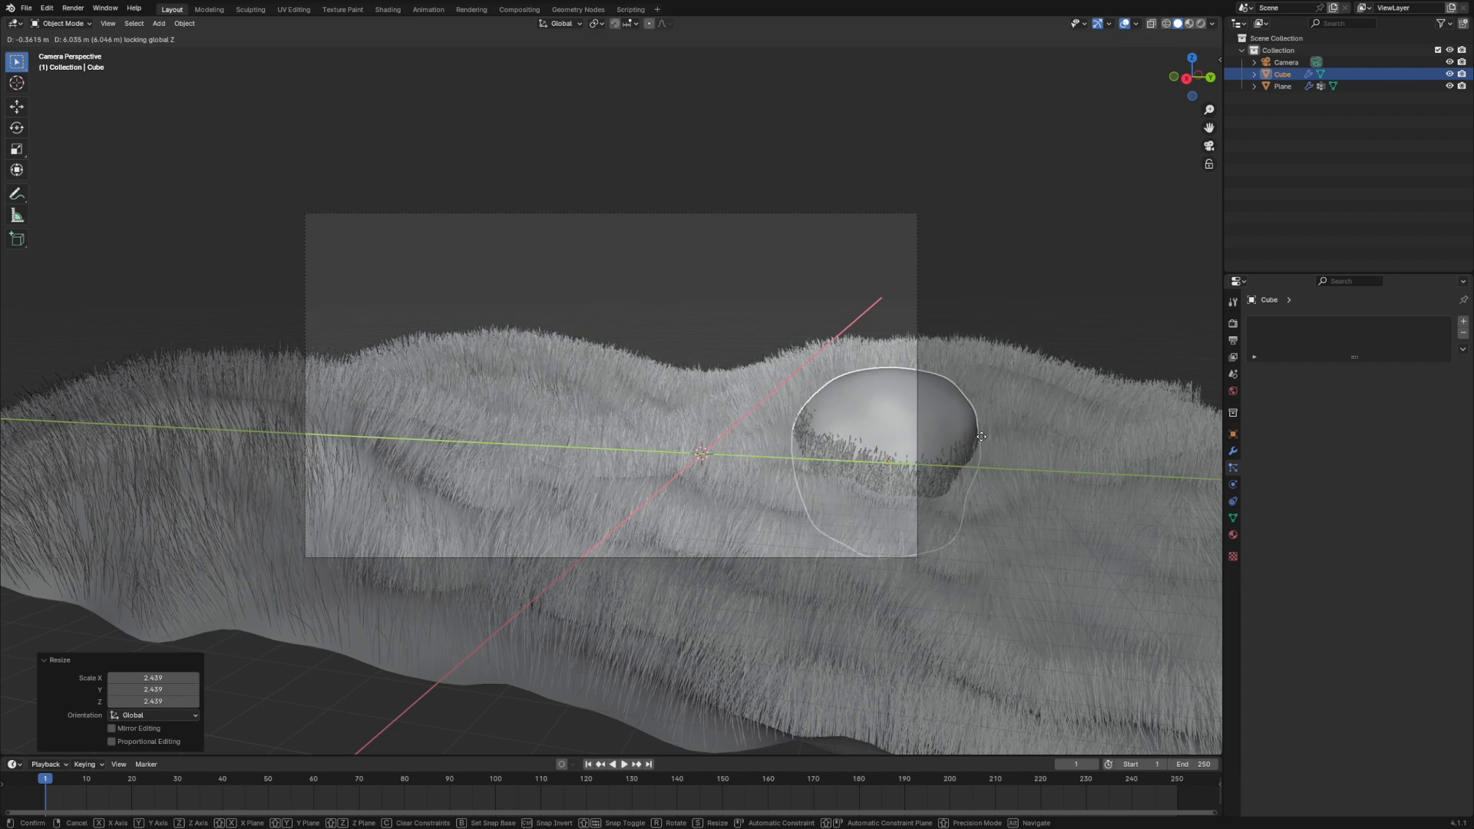
{"action": "left_click", "coordinate": [994, 456]}
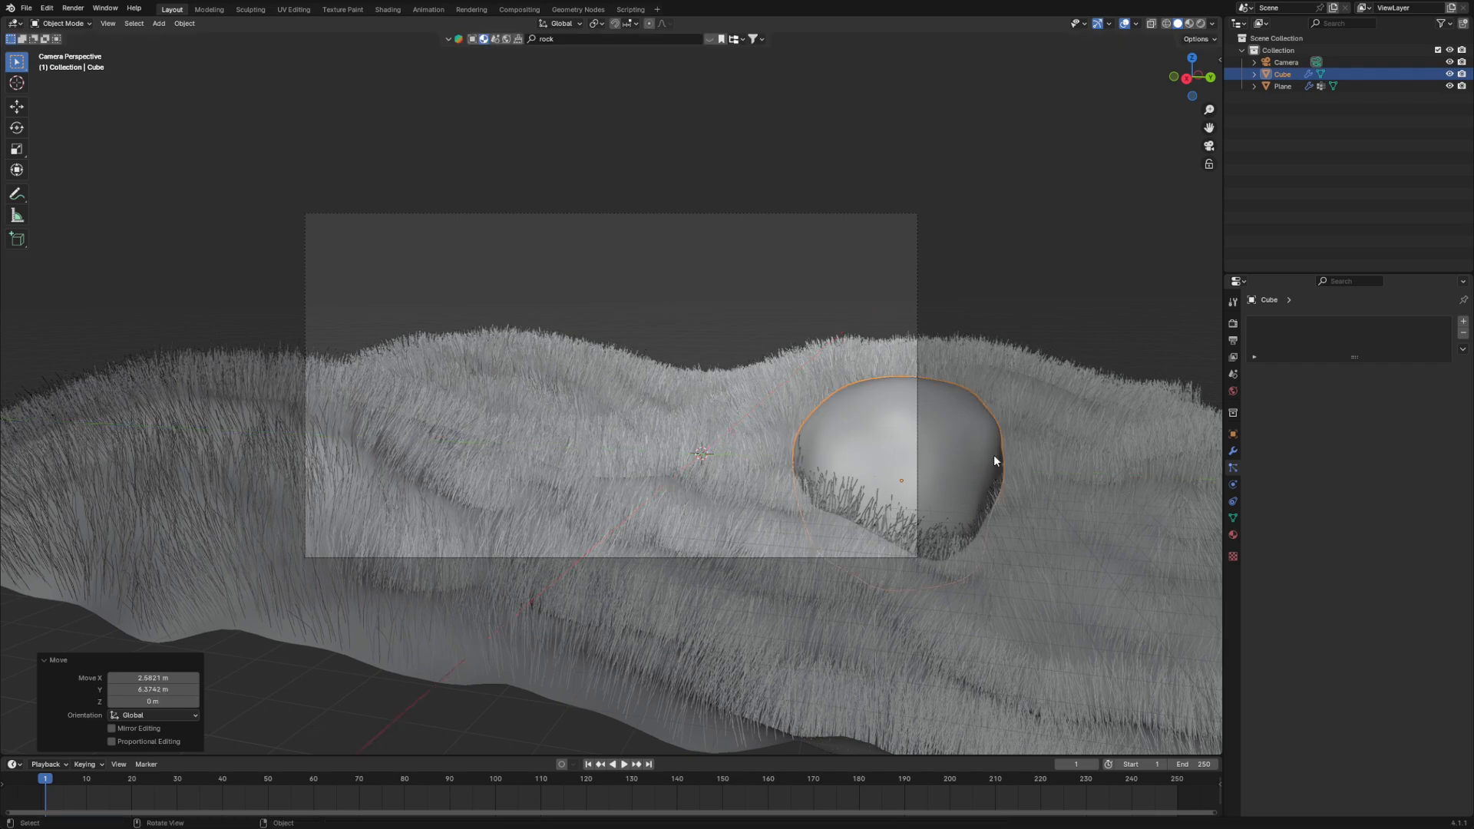
- Duplicate the rock about 13.5 m along negative Y, and duplicate that copy horizontally to a spot behind the original rock
{"action": "key", "text": "shift+d"}
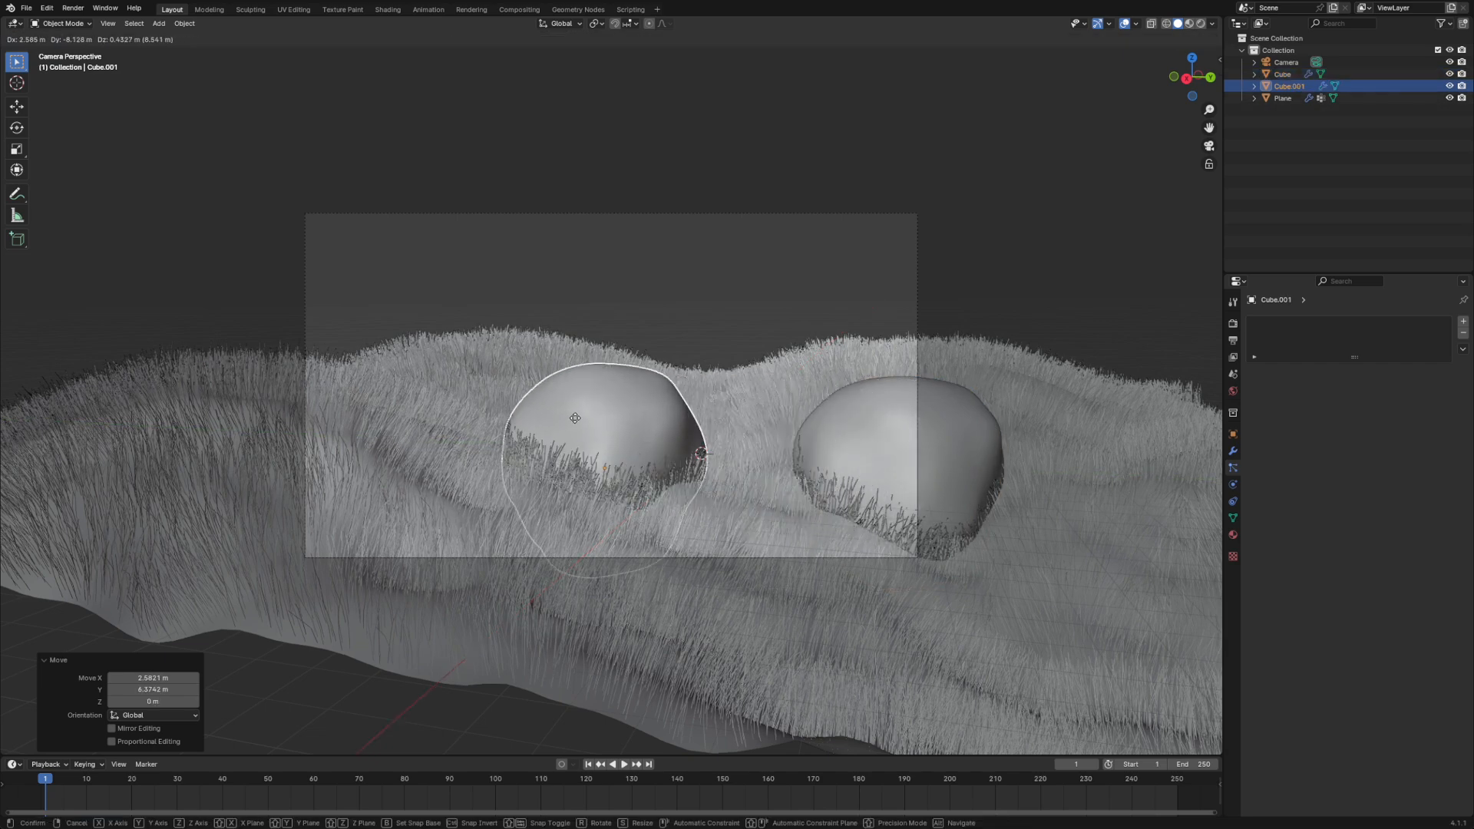
{"action": "left_click", "coordinate": [383, 421]}
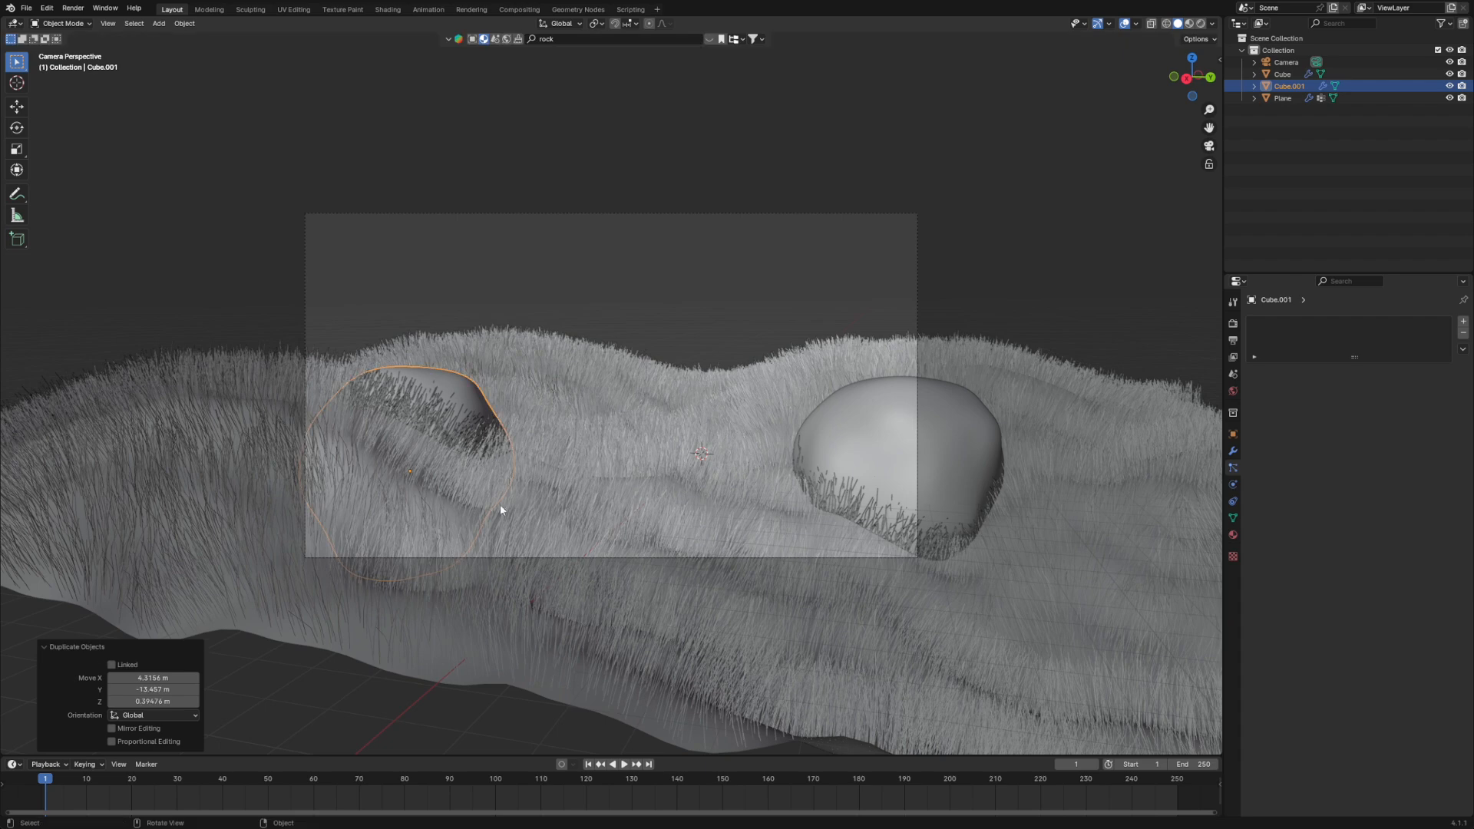
{"action": "key", "text": "shift+d"}
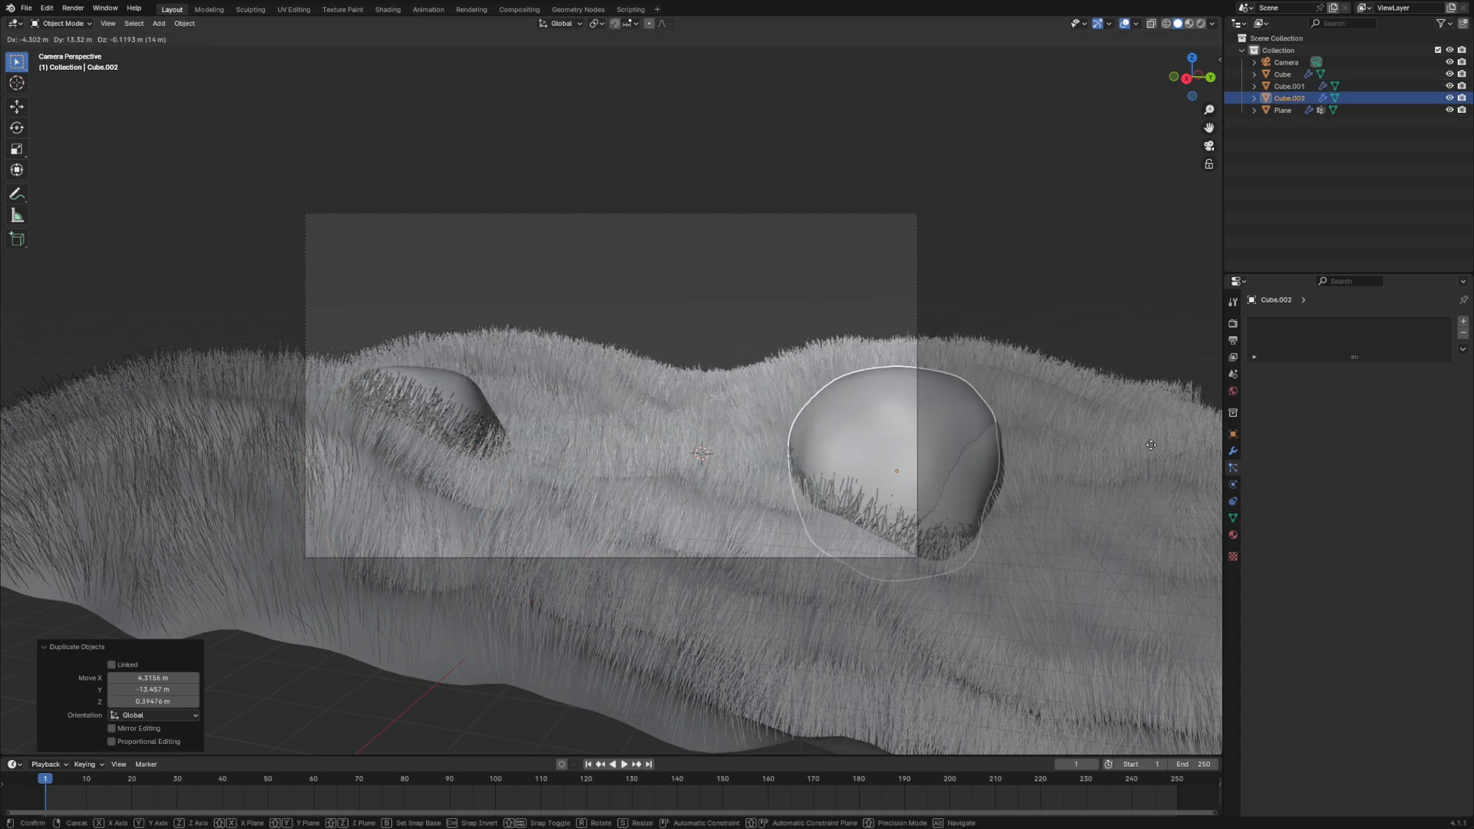
{"action": "key", "text": "shift+z"}
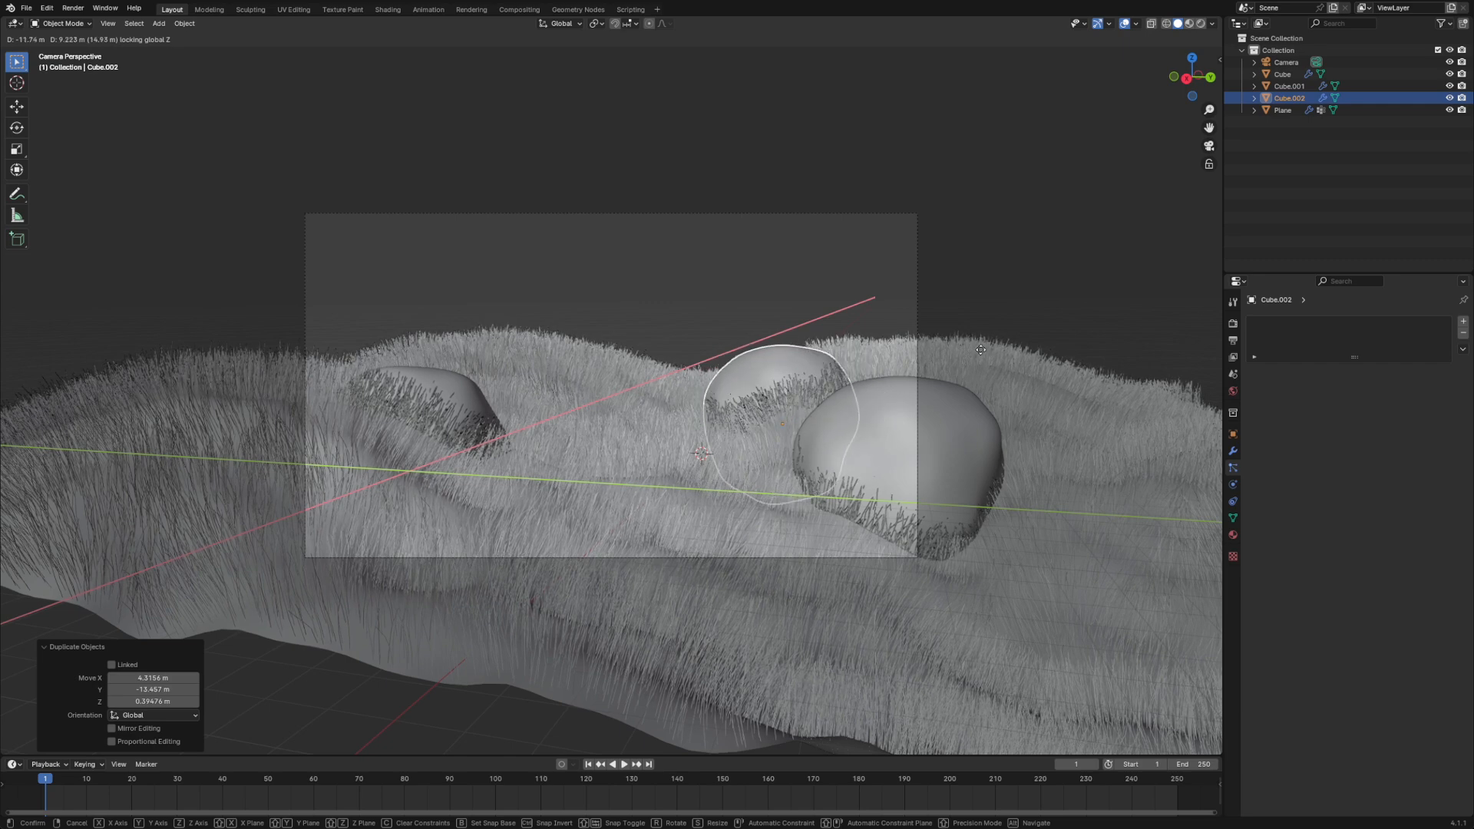
- Rotate the rear rock copy about 121° in the view and shift it about 1.2 m along Y and 0.45 m upward
{"action": "key", "text": "r"}
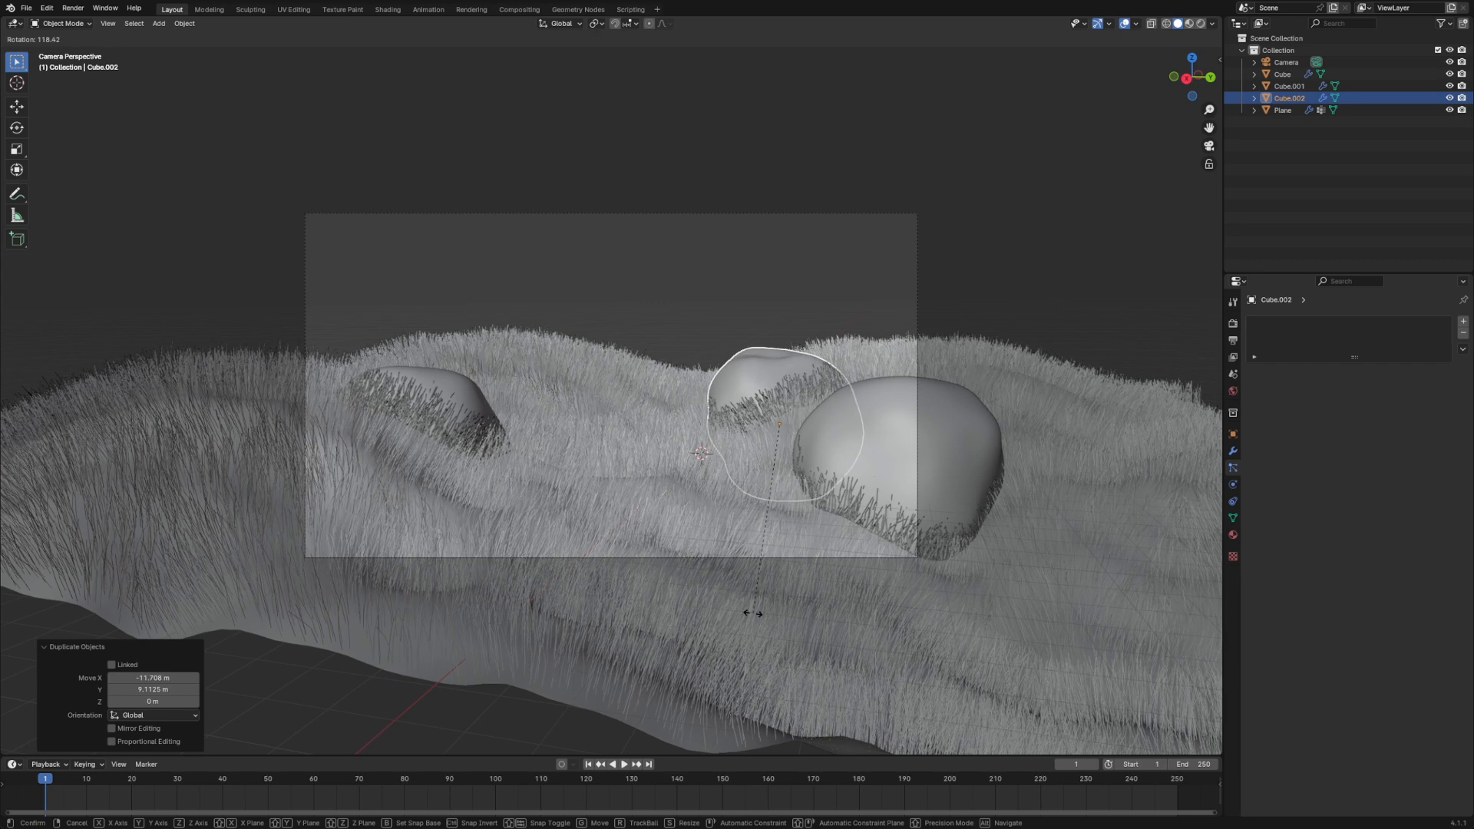
{"action": "left_click", "coordinate": [744, 611]}
{"action": "key", "text": "g"}
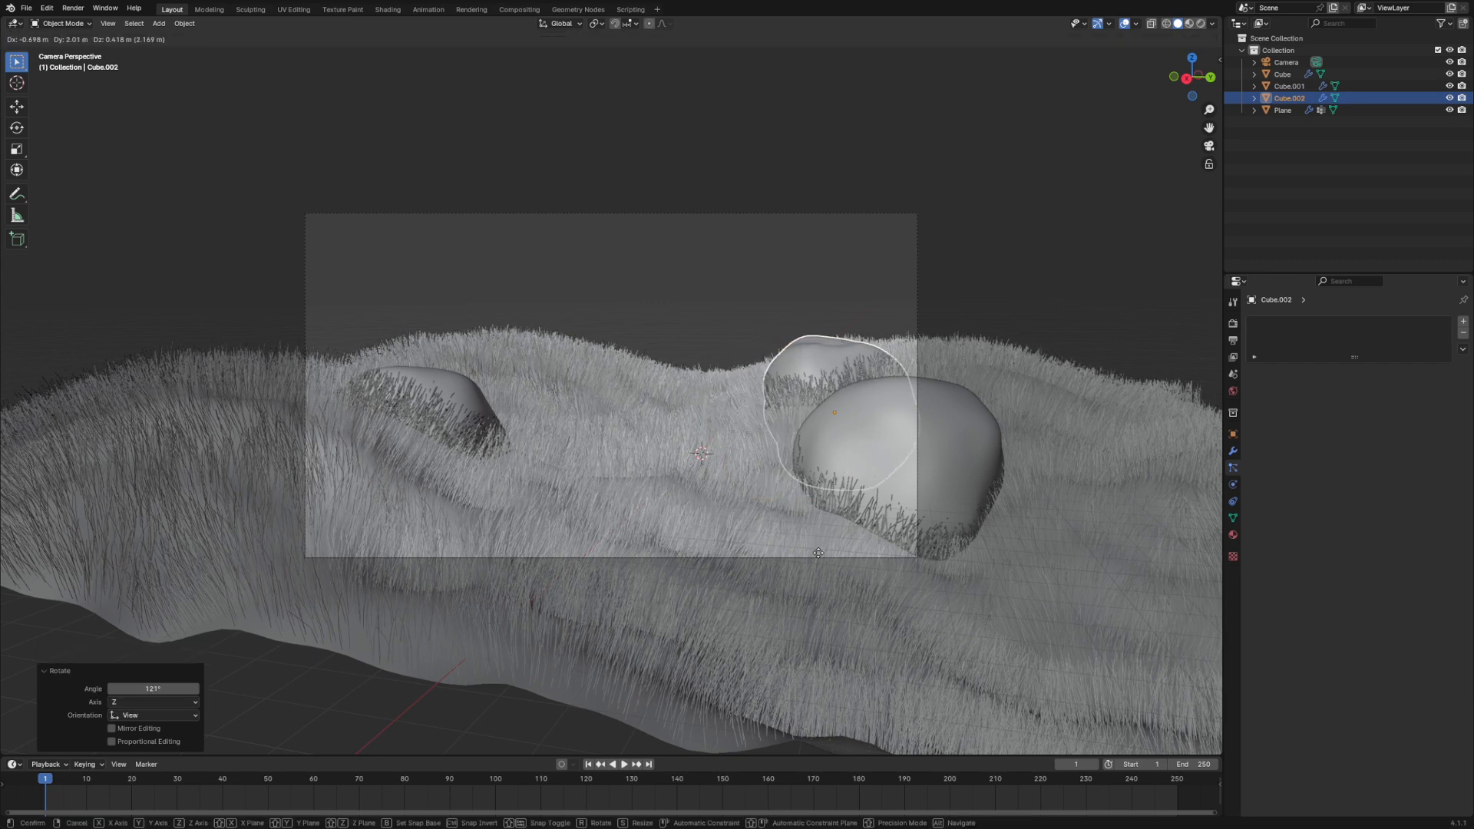
{"action": "left_click", "coordinate": [699, 613]}
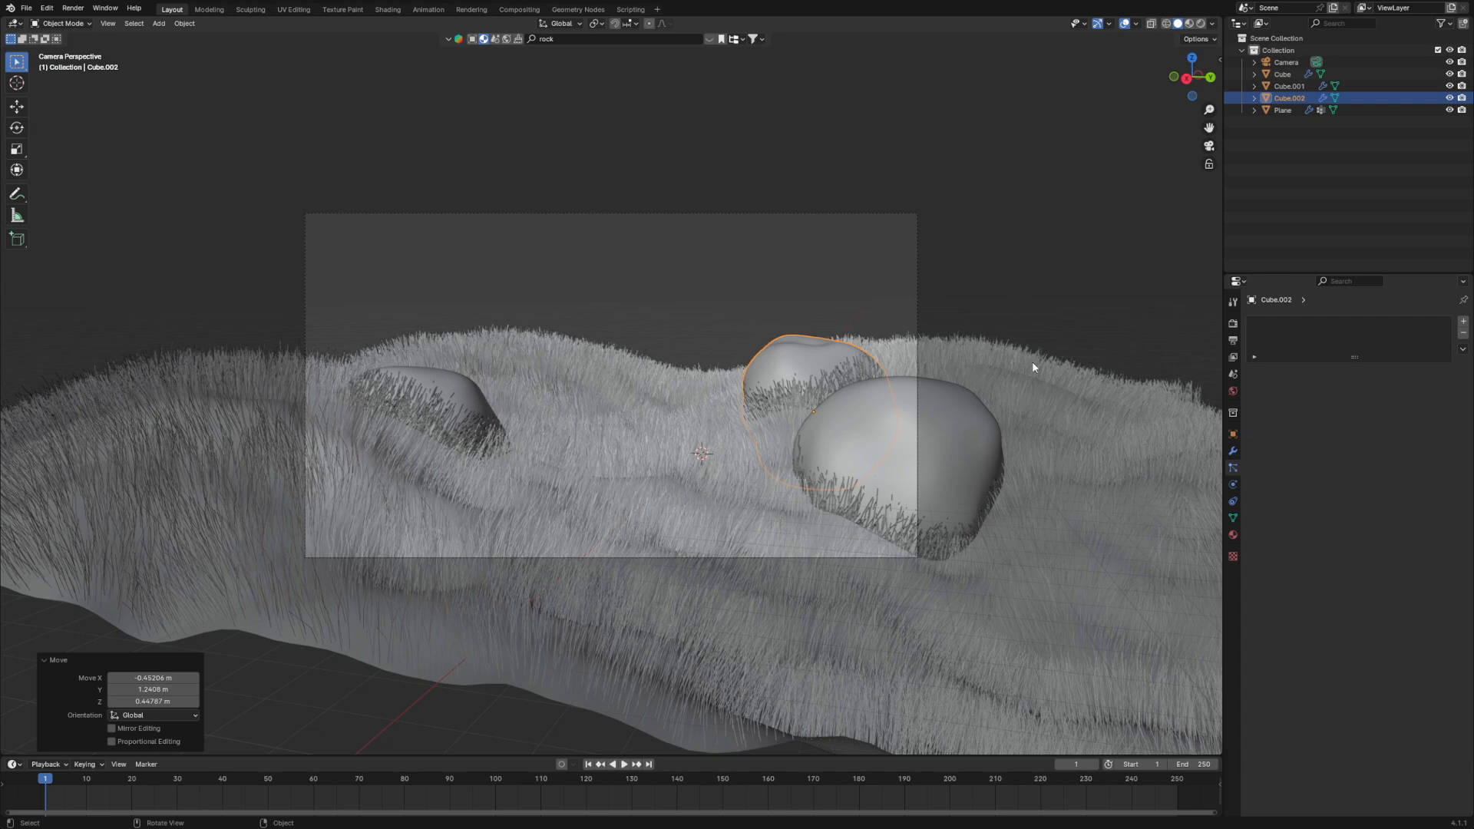
- Preview the three rocks through the camera in Rendered shading, return to Solid shading and clear the selection
{"action": "left_click", "coordinate": [1203, 24]}
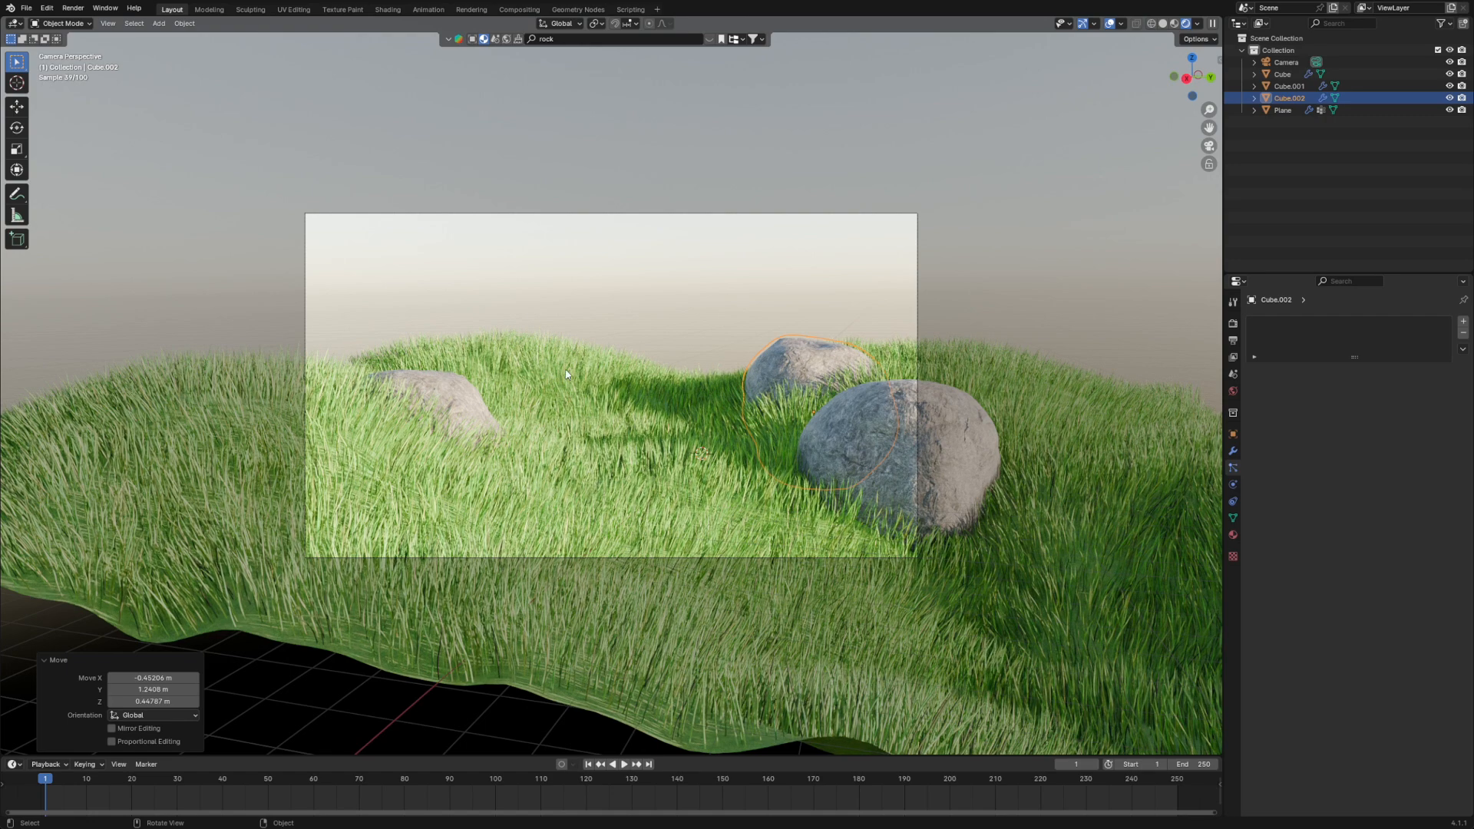
{"action": "left_click", "coordinate": [1163, 26]}
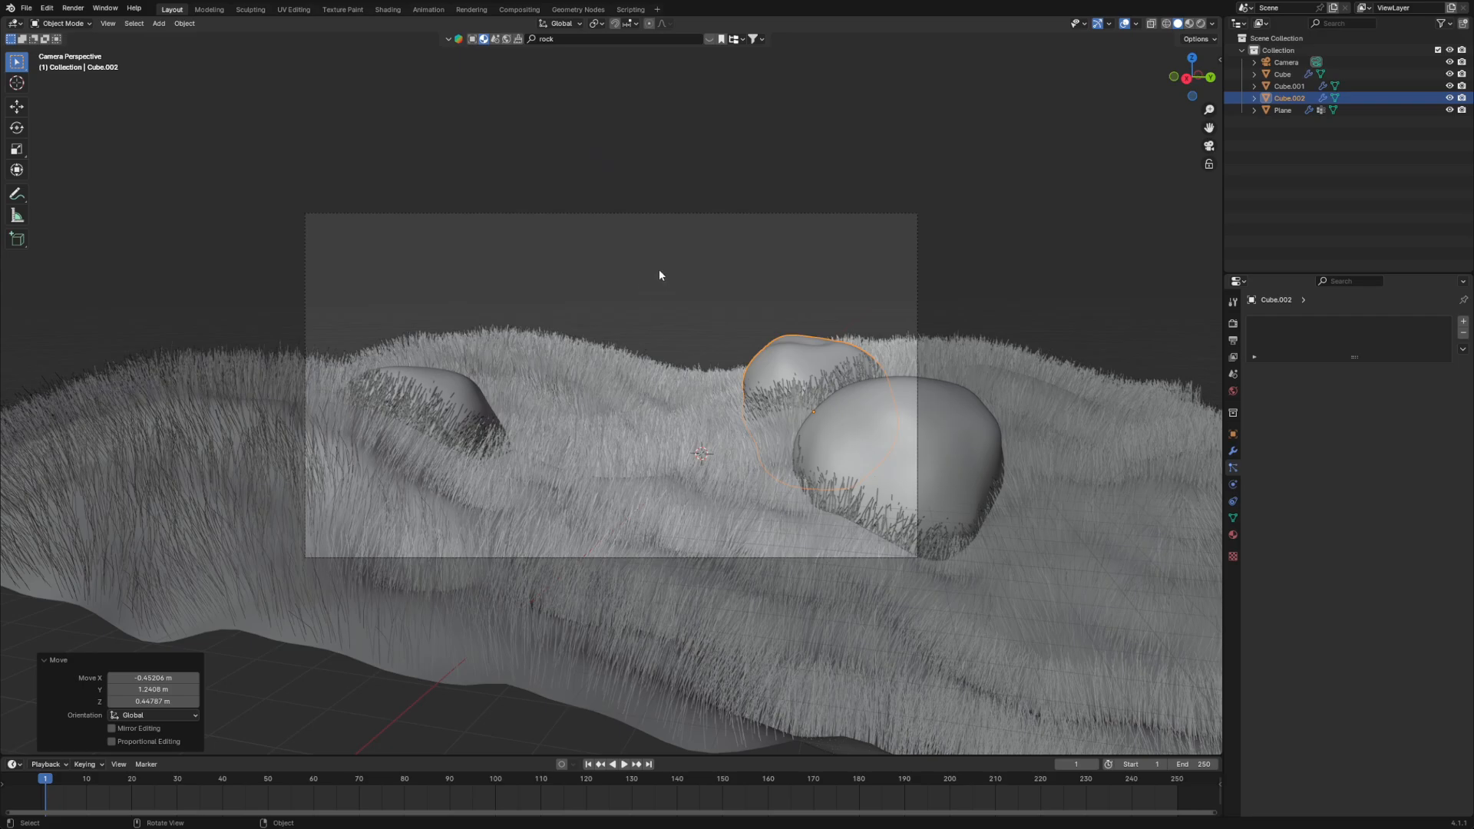
{"action": "left_click", "coordinate": [682, 301]}
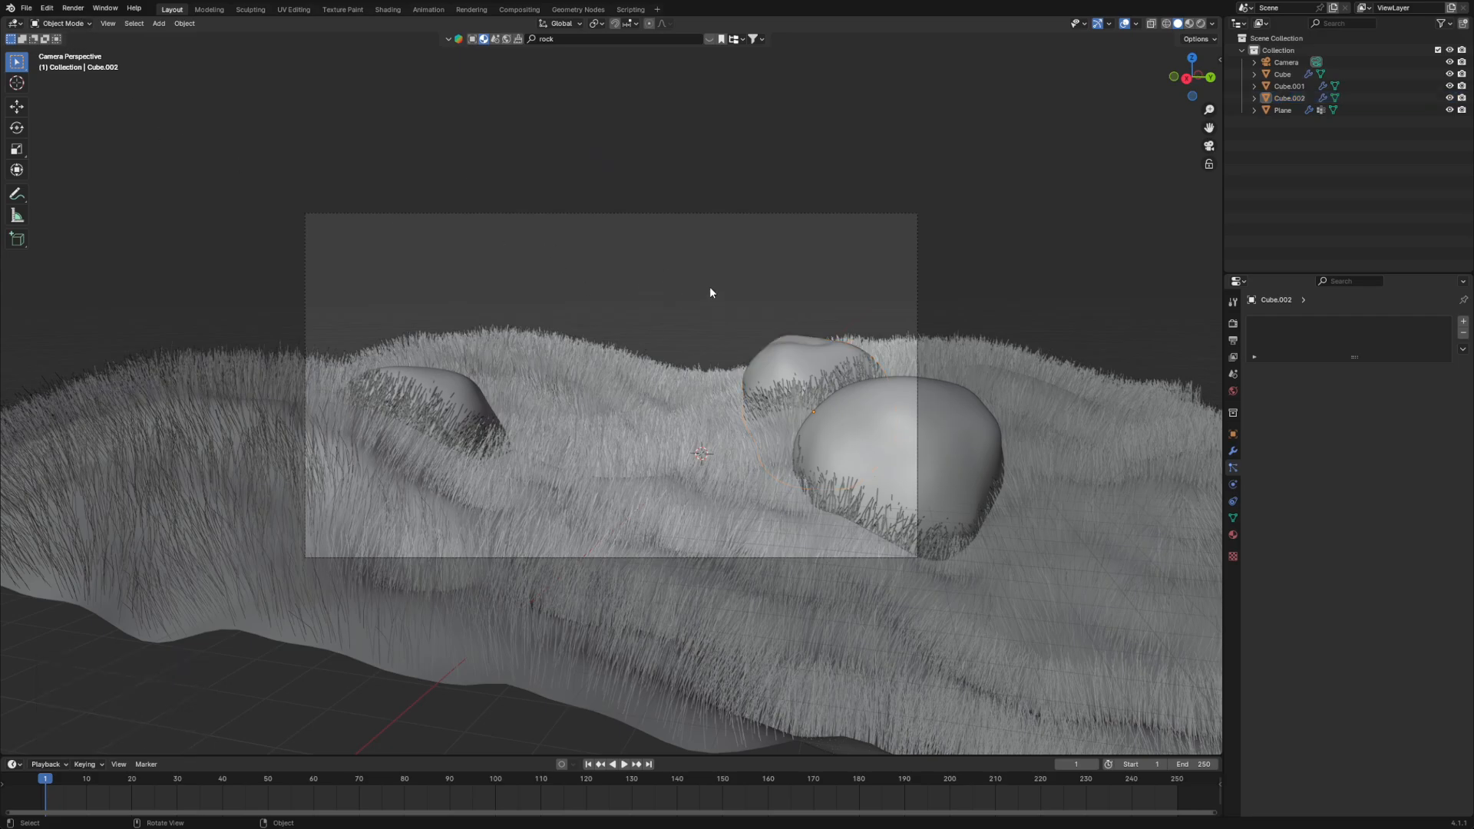
- Select the grass plane and switch it to Weight Paint mode with all three rocks seen from above
{"action": "middle_click_drag", "start_coordinate": [710, 287], "coordinate": [172, 183]}
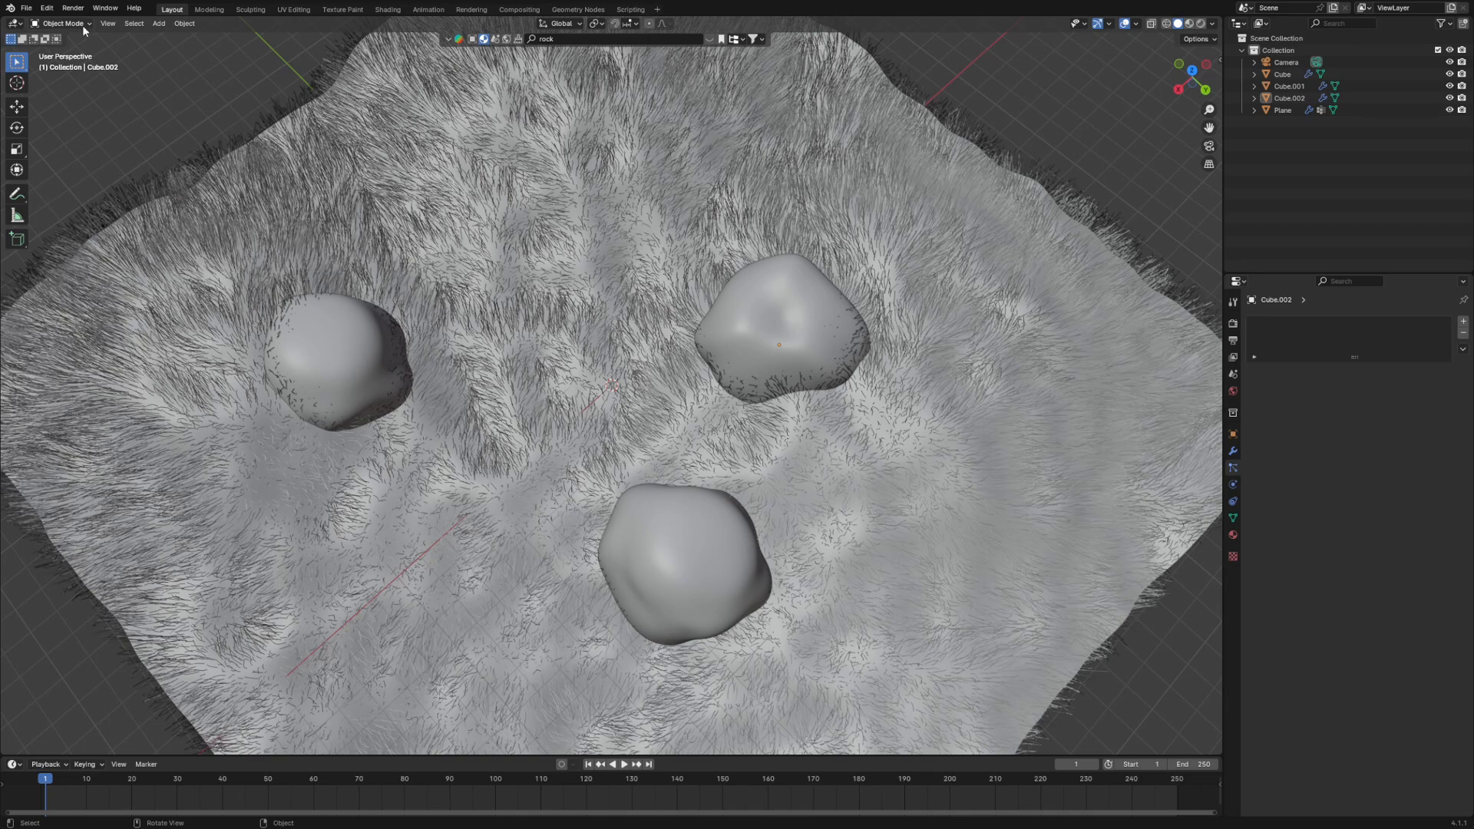
{"action": "left_click", "coordinate": [858, 158]}
{"action": "middle_click_drag", "start_coordinate": [632, 177], "coordinate": [154, 129]}
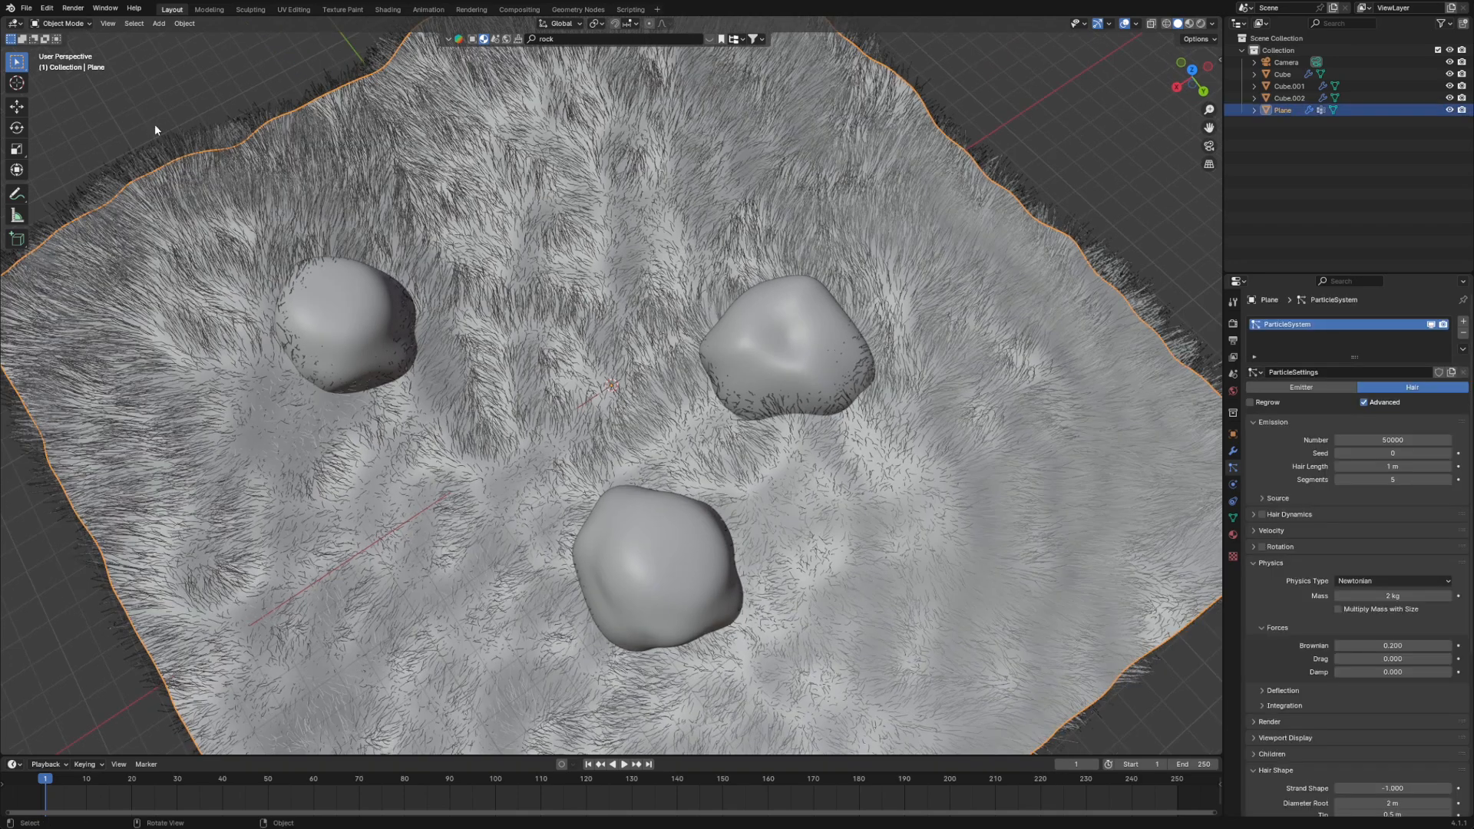
{"action": "left_click", "coordinate": [62, 23]}
{"action": "left_click", "coordinate": [63, 87]}
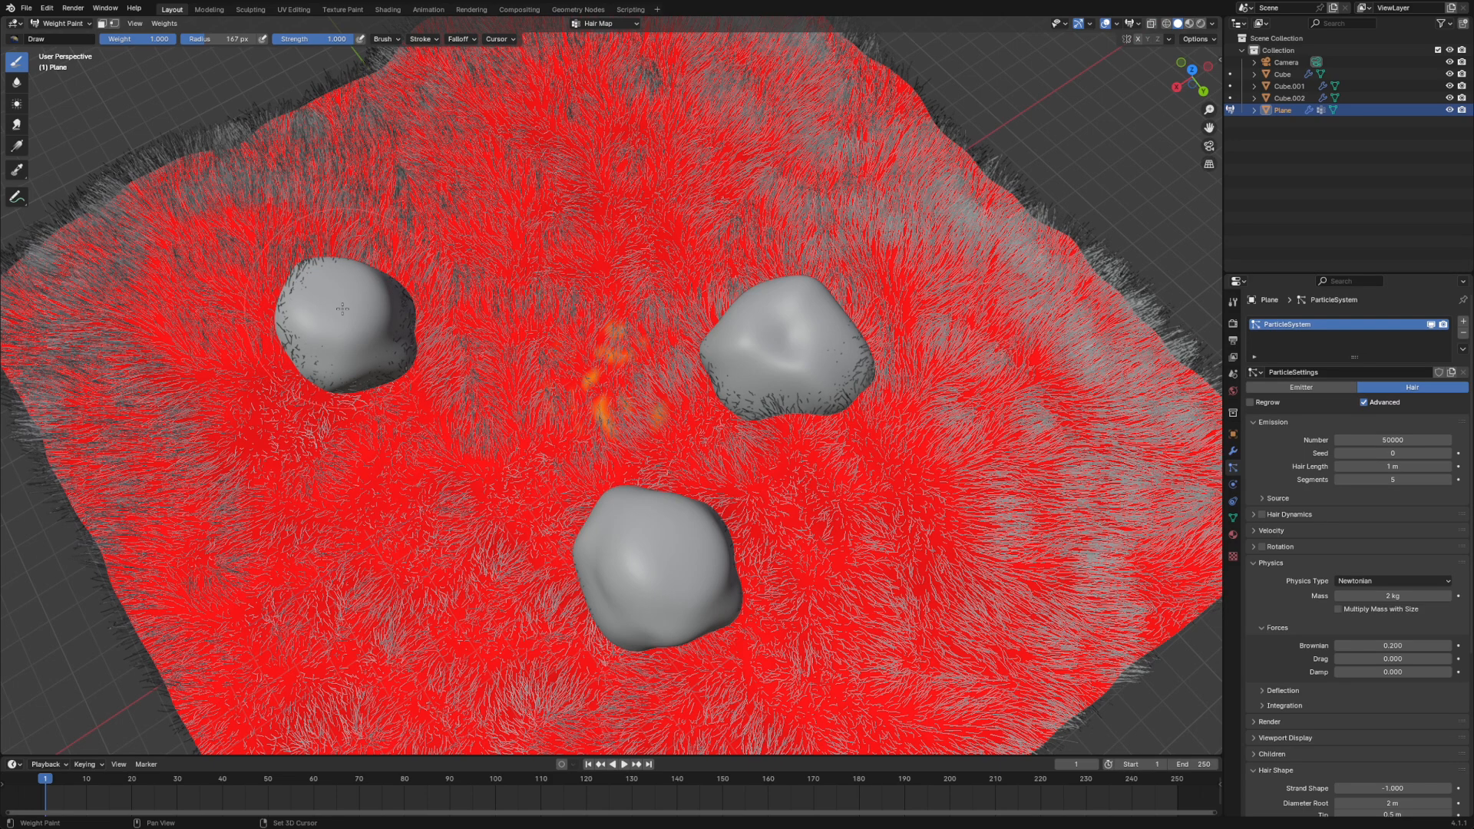
- Fill the plane's Hair Map vertex group with weight 1.000 and invert the group's weights
{"action": "key", "text": "ctrl+x"}
{"action": "left_click", "coordinate": [164, 23]}
{"action": "left_click", "coordinate": [176, 105]}
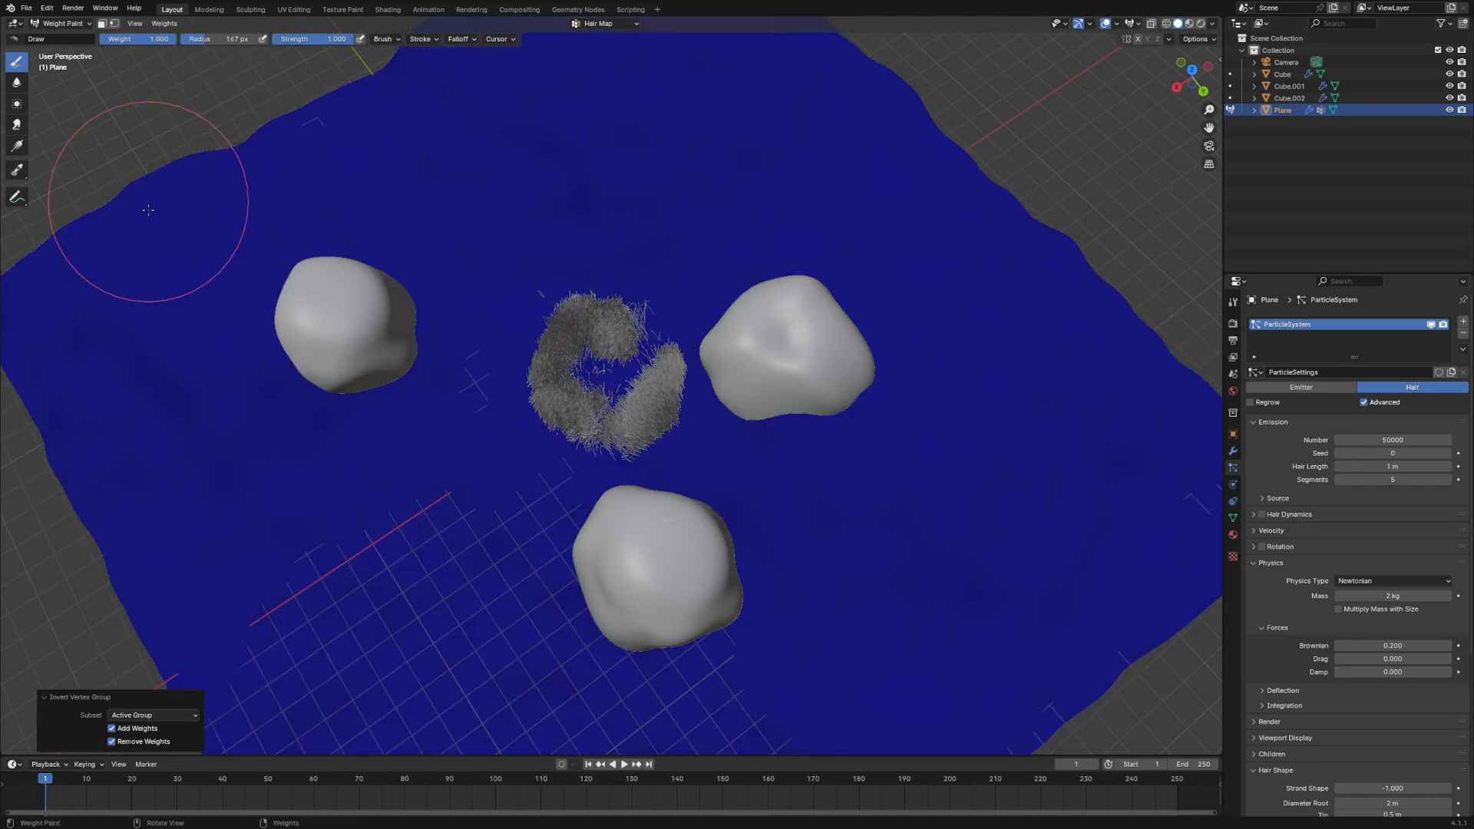
- Paint weight 1.000 around the bases of all three rocks with a 147 px brush and invert the Hair Map weights
{"action": "mouse_move", "coordinate": [336, 330]}
{"action": "left_mouse_down"}
{"action": "mouse_move", "coordinate": [328, 315]}
{"action": "mouse_move", "coordinate": [371, 324]}
{"action": "left_mouse_up"}
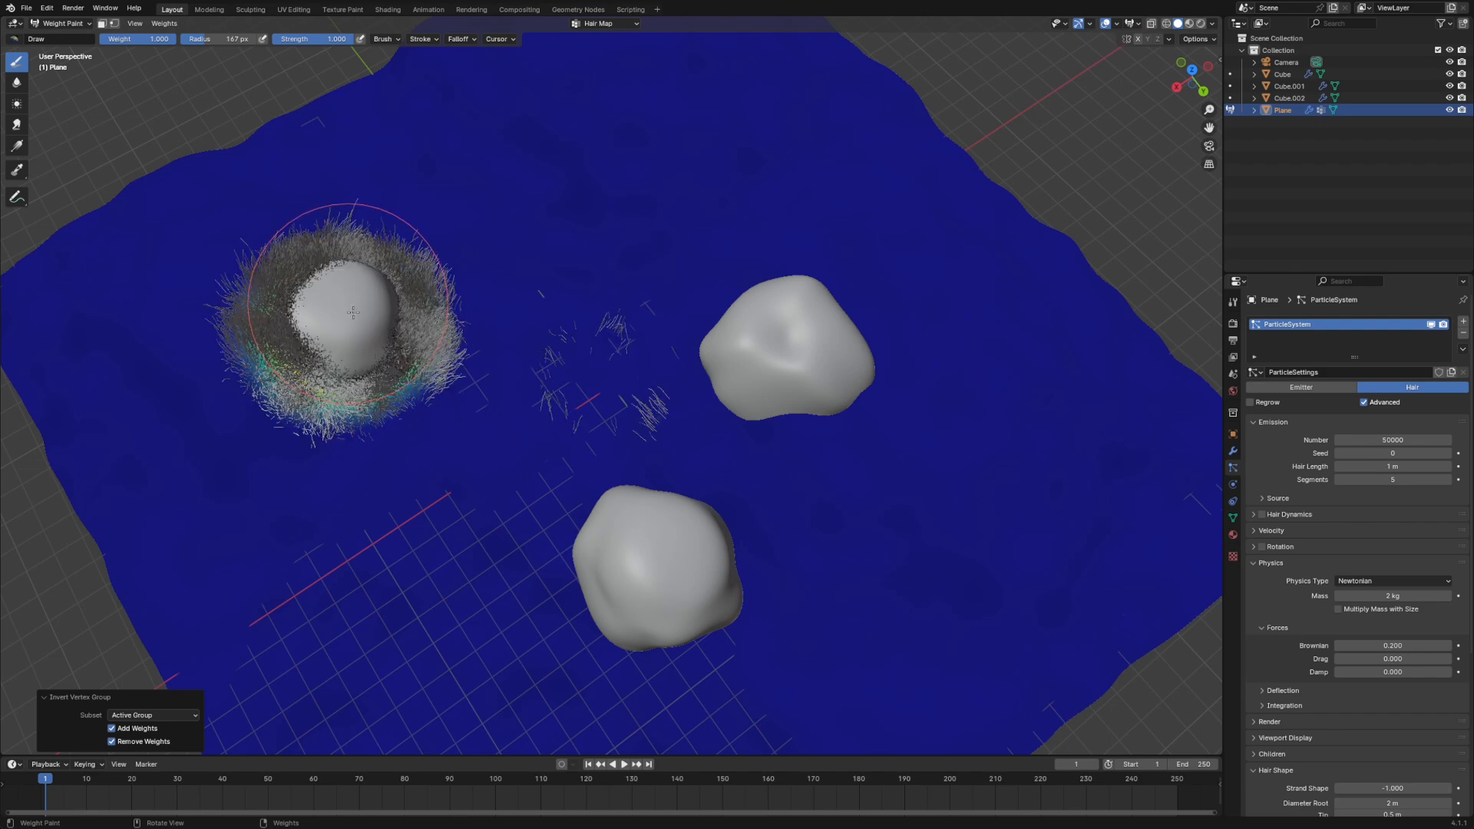
{"action": "mouse_move", "coordinate": [807, 345]}
{"action": "left_mouse_down"}
{"action": "mouse_move", "coordinate": [786, 345]}
{"action": "mouse_move", "coordinate": [814, 371]}
{"action": "mouse_move", "coordinate": [790, 349]}
{"action": "mouse_move", "coordinate": [767, 361]}
{"action": "mouse_move", "coordinate": [773, 326]}
{"action": "left_mouse_up"}
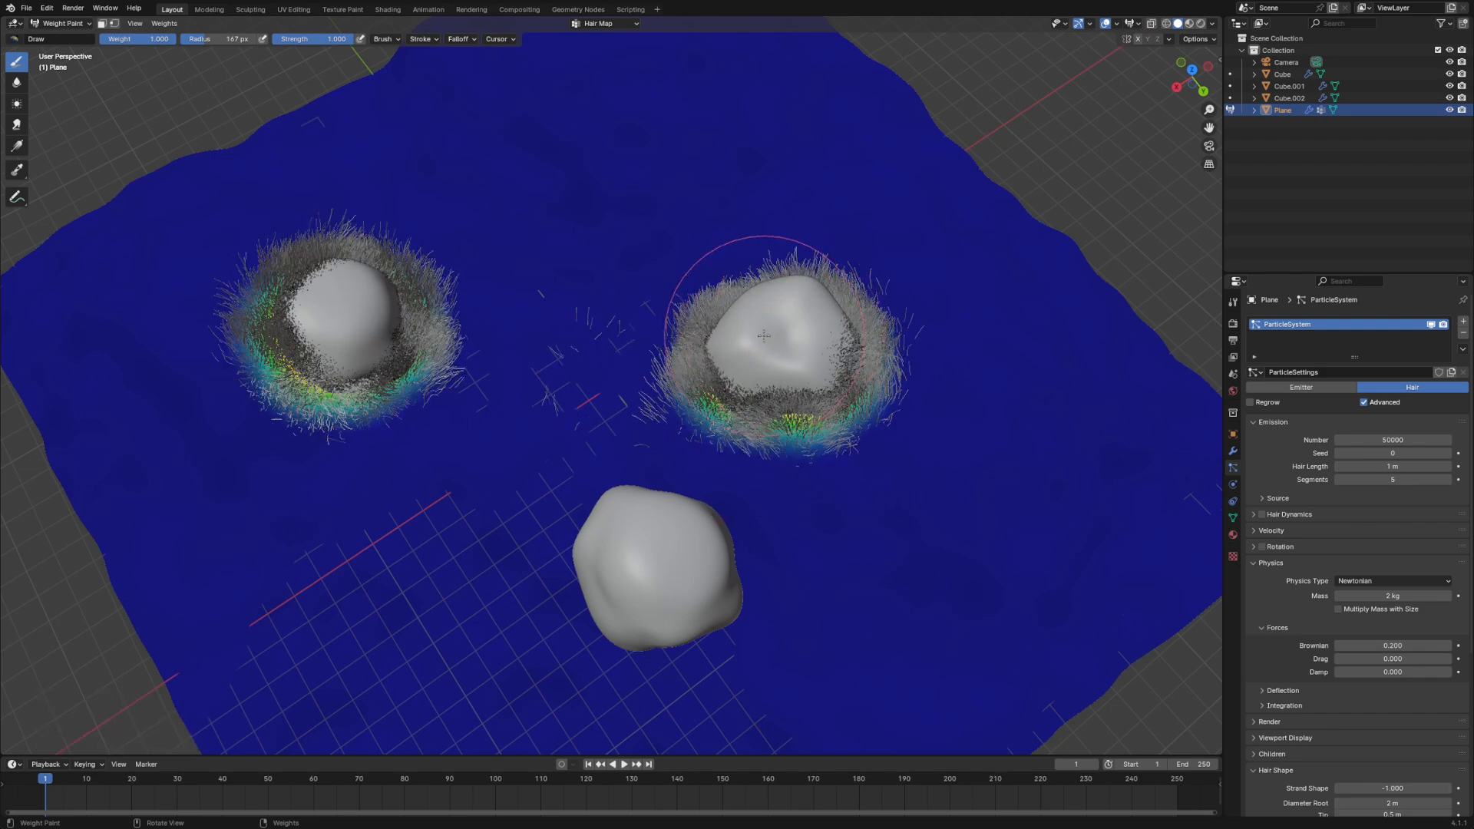
{"action": "mouse_move", "coordinate": [675, 560]}
{"action": "left_mouse_down"}
{"action": "mouse_move", "coordinate": [647, 587]}
{"action": "mouse_move", "coordinate": [658, 549]}
{"action": "mouse_move", "coordinate": [678, 565]}
{"action": "mouse_move", "coordinate": [609, 572]}
{"action": "mouse_move", "coordinate": [591, 552]}
{"action": "mouse_move", "coordinate": [591, 572]}
{"action": "left_mouse_up"}
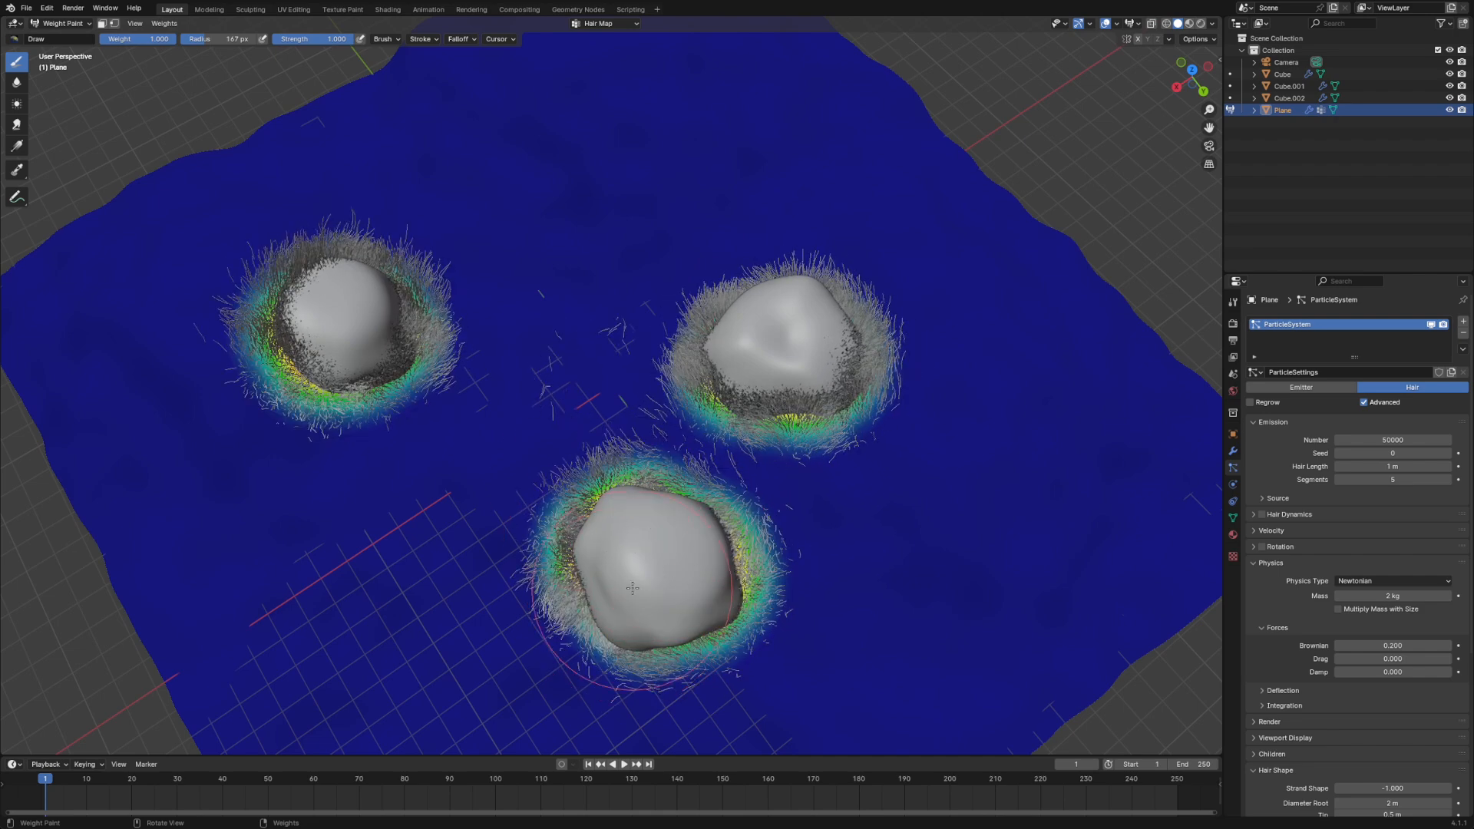
{"action": "left_click", "coordinate": [164, 23]}
{"action": "left_click", "coordinate": [182, 108]}
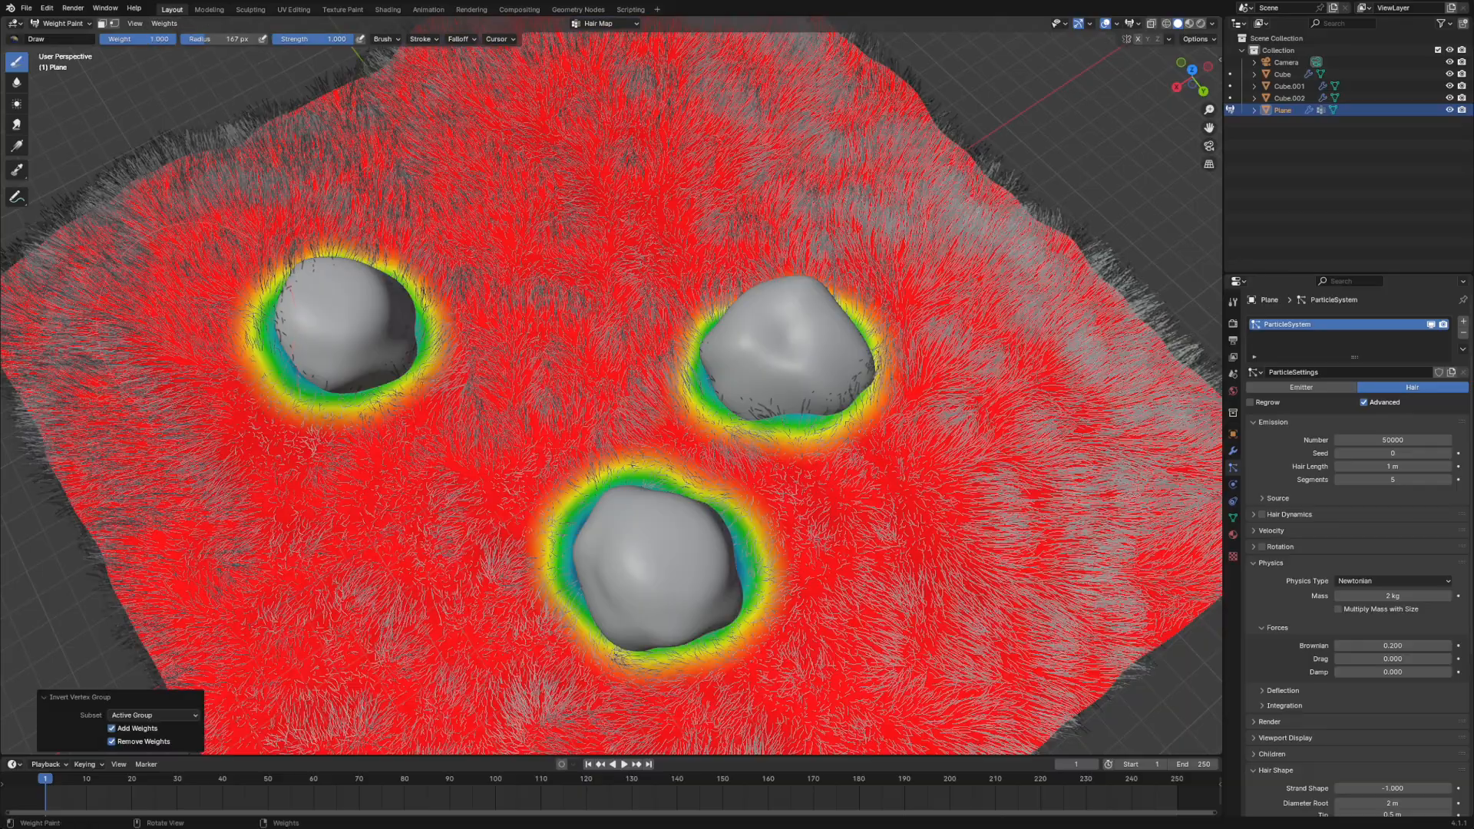
- Subtract Hair Map weight around the bases of all three rocks with an 81 px brush until those rings reach zero
{"action": "middle_click_drag", "start_coordinate": [430, 365], "coordinate": [815, 553]}
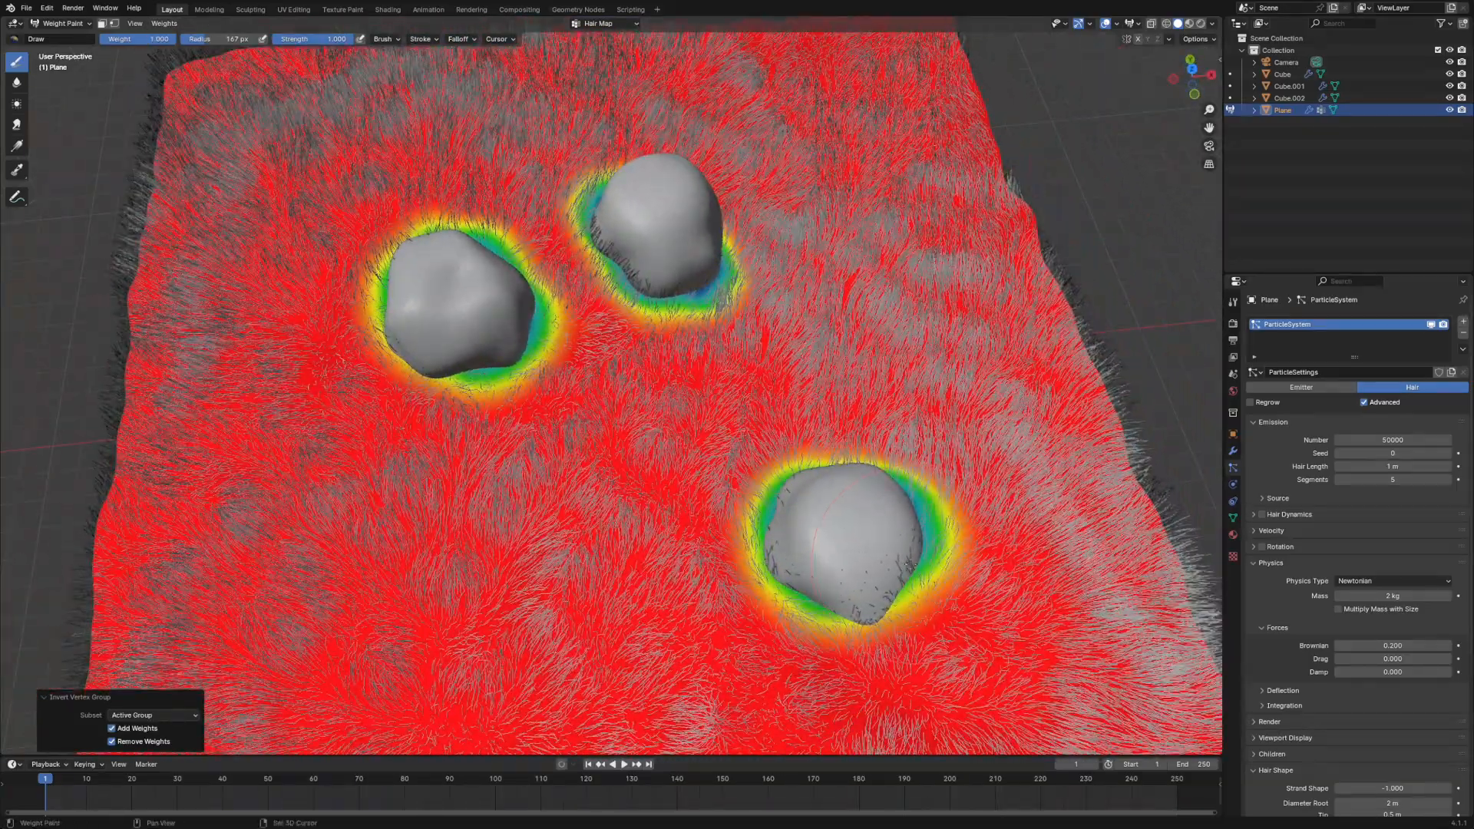
{"action": "mouse_move", "coordinate": [868, 565]}
{"action": "left_mouse_down", "text": "shift"}
{"action": "mouse_move", "coordinate": [908, 575]}
{"action": "mouse_move", "coordinate": [881, 603]}
{"action": "mouse_move", "coordinate": [810, 550]}
{"action": "mouse_move", "coordinate": [793, 570]}
{"action": "left_mouse_up", "text": "shift"}
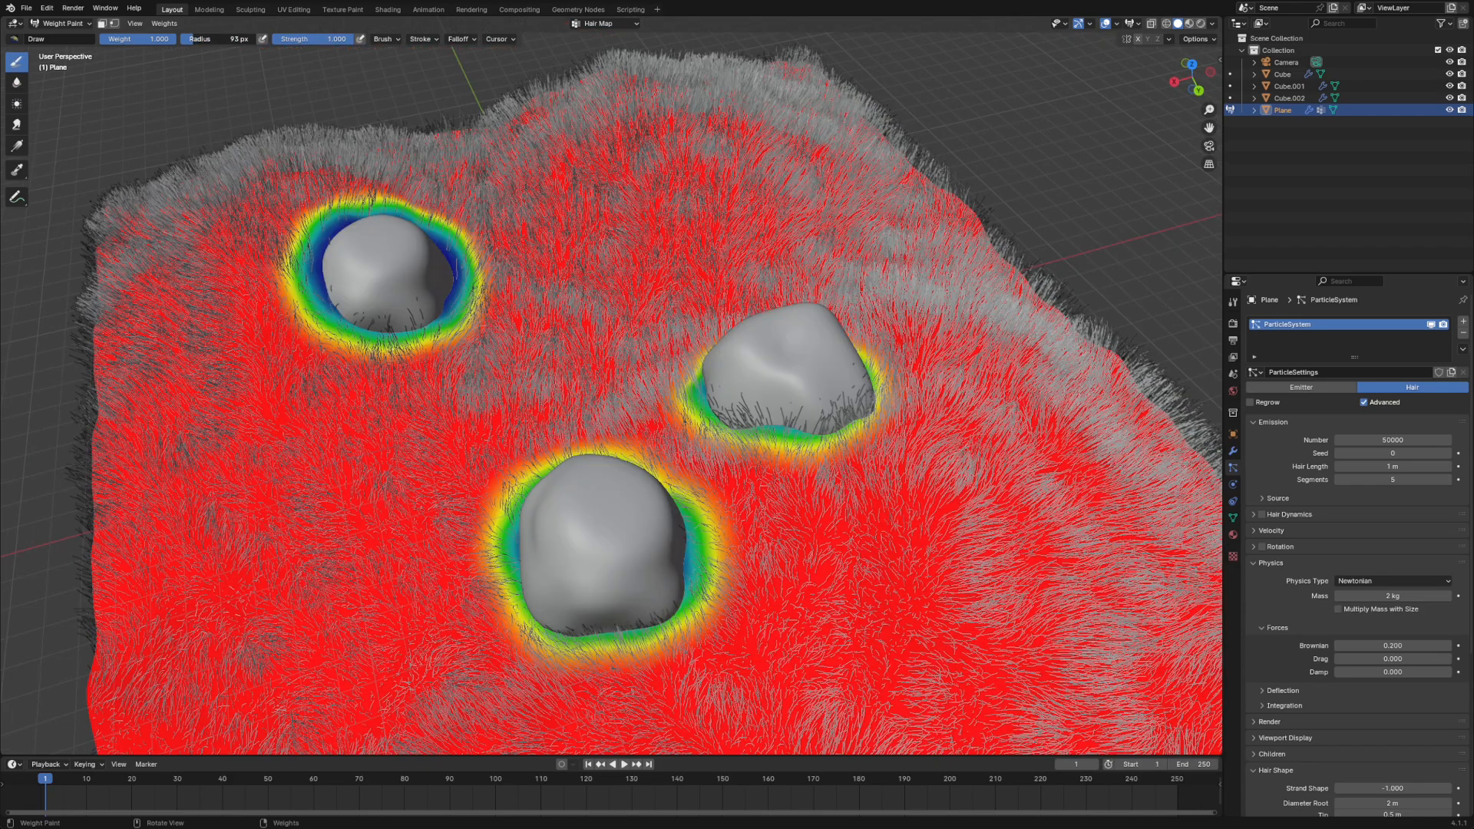
{"action": "left_click_drag", "start_coordinate": [194, 39], "coordinate": [192, 40]}
{"action": "mouse_move", "coordinate": [455, 296]}
{"action": "left_mouse_down", "text": "ctrl"}
{"action": "mouse_move", "coordinate": [426, 311]}
{"action": "mouse_move", "coordinate": [345, 304]}
{"action": "mouse_move", "coordinate": [330, 270]}
{"action": "mouse_move", "coordinate": [350, 305]}
{"action": "mouse_move", "coordinate": [425, 308]}
{"action": "mouse_move", "coordinate": [355, 317]}
{"action": "left_mouse_up", "text": "ctrl"}
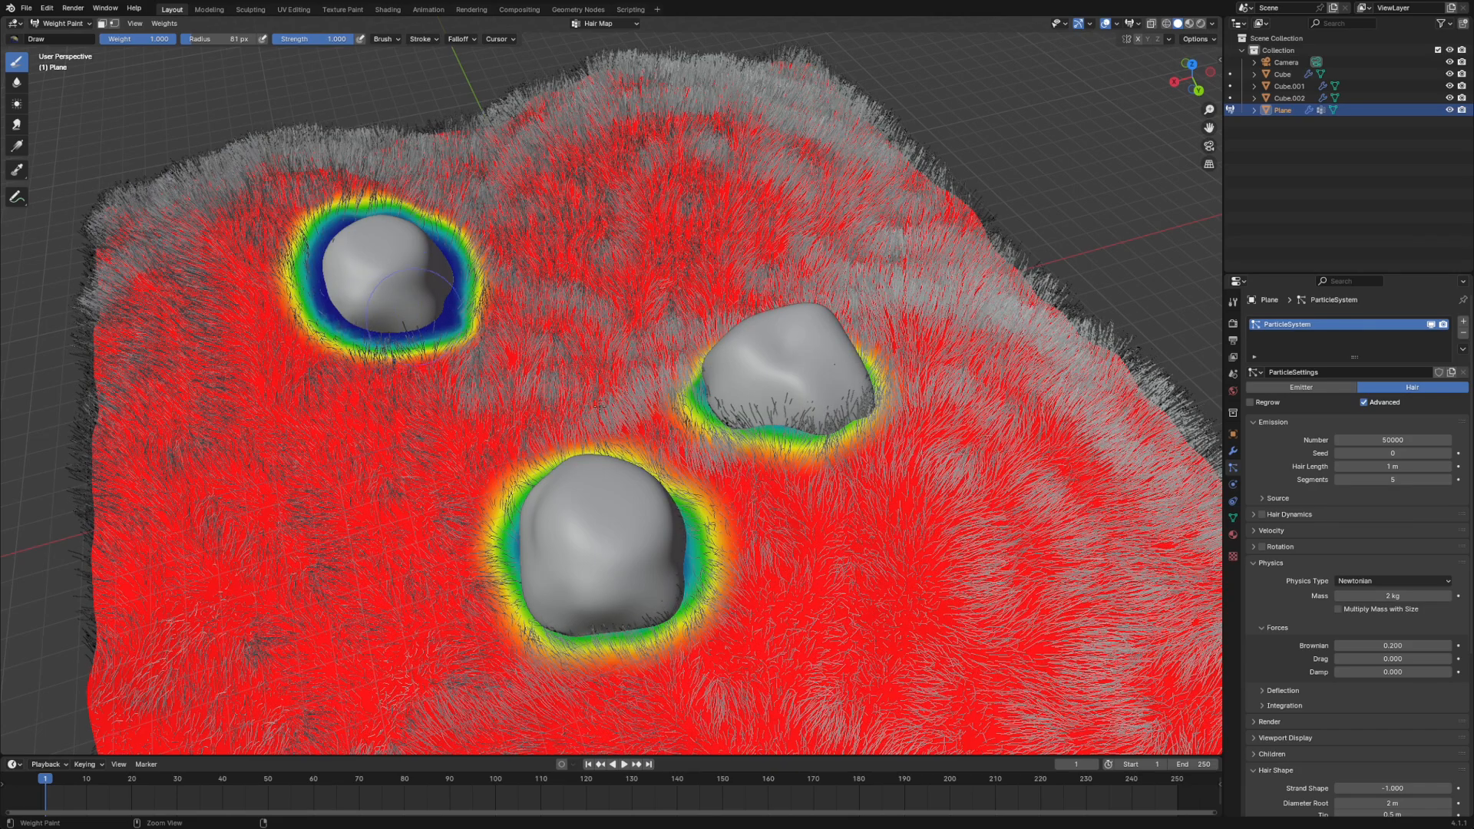
{"action": "mouse_move", "coordinate": [799, 430]}
{"action": "left_mouse_down", "text": "ctrl"}
{"action": "mouse_move", "coordinate": [707, 415]}
{"action": "mouse_move", "coordinate": [712, 398]}
{"action": "left_mouse_up", "text": "ctrl"}
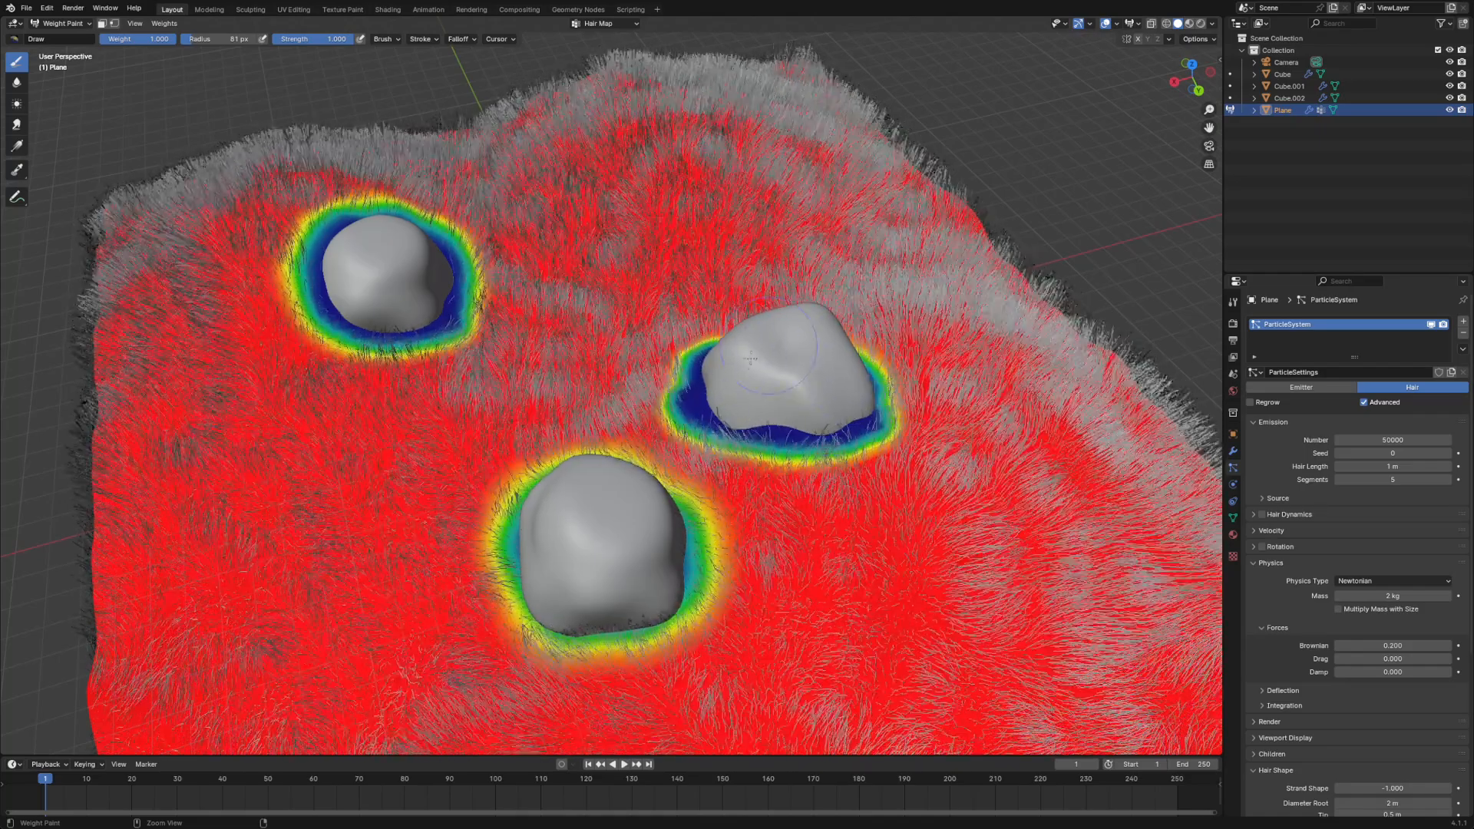
{"action": "mouse_move", "coordinate": [657, 512]}
{"action": "left_mouse_down", "text": "ctrl"}
{"action": "mouse_move", "coordinate": [636, 620]}
{"action": "mouse_move", "coordinate": [577, 624]}
{"action": "mouse_move", "coordinate": [691, 557]}
{"action": "left_mouse_up", "text": "ctrl"}
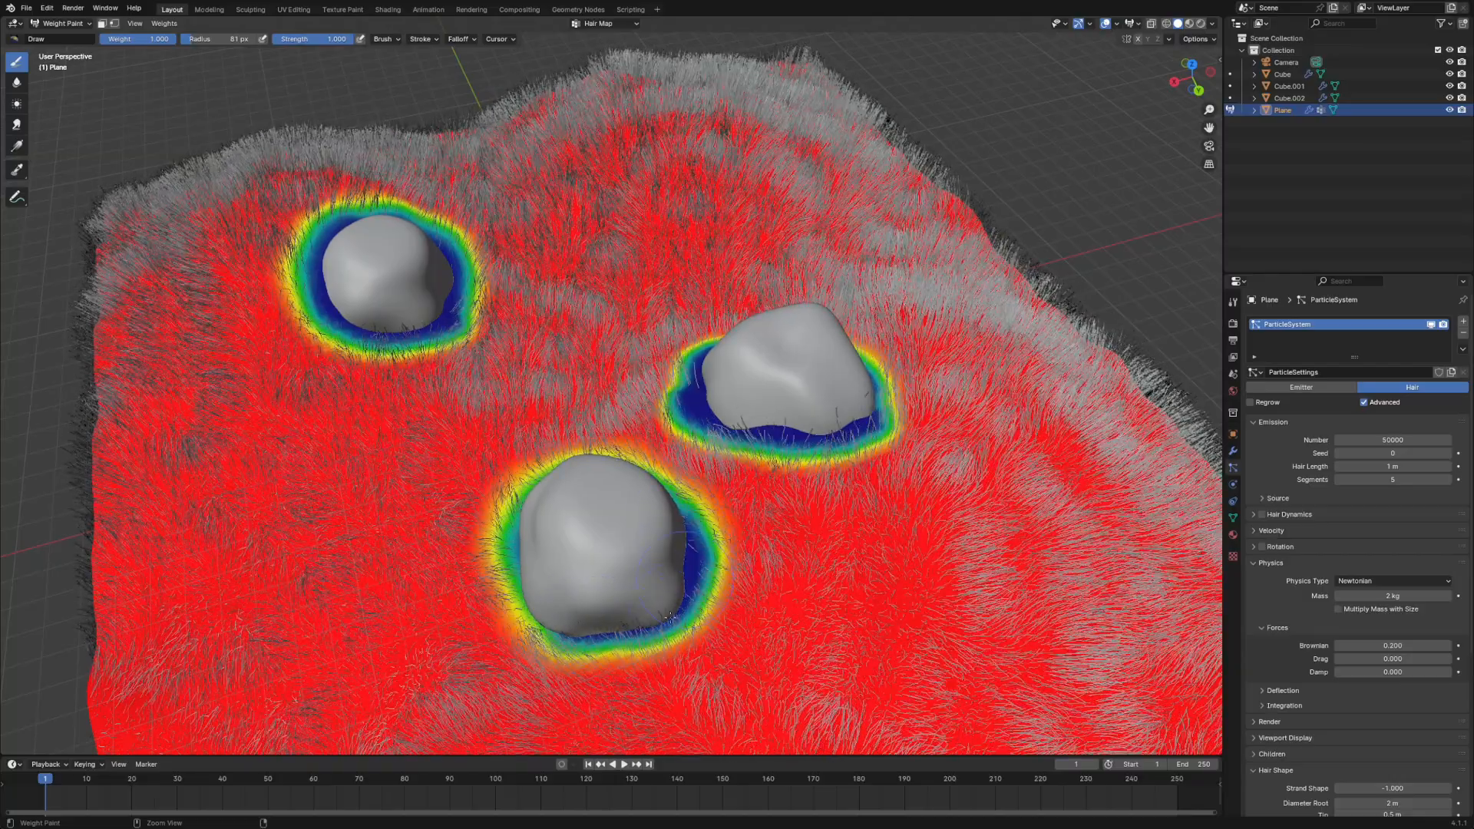
{"action": "mouse_move", "coordinate": [671, 616]}
{"action": "left_mouse_down", "text": "ctrl"}
{"action": "mouse_move", "coordinate": [587, 632]}
{"action": "mouse_move", "coordinate": [532, 595]}
{"action": "mouse_move", "coordinate": [512, 537]}
{"action": "mouse_move", "coordinate": [537, 495]}
{"action": "mouse_move", "coordinate": [595, 485]}
{"action": "mouse_move", "coordinate": [661, 516]}
{"action": "mouse_move", "coordinate": [674, 578]}
{"action": "mouse_move", "coordinate": [613, 630]}
{"action": "mouse_move", "coordinate": [544, 606]}
{"action": "mouse_move", "coordinate": [513, 547]}
{"action": "left_mouse_up", "text": "ctrl"}
{"action": "mouse_move", "coordinate": [568, 538]}
{"action": "middle_mouse_down"}
{"action": "mouse_move", "coordinate": [491, 476]}
{"action": "mouse_move", "coordinate": [503, 470]}
{"action": "middle_mouse_up"}
- Widen the zero-weight band in front of the nearest rock from the camera view, and preview the grass in Rendered shading and Object Mode
{"action": "key", "text": "KP_0"}
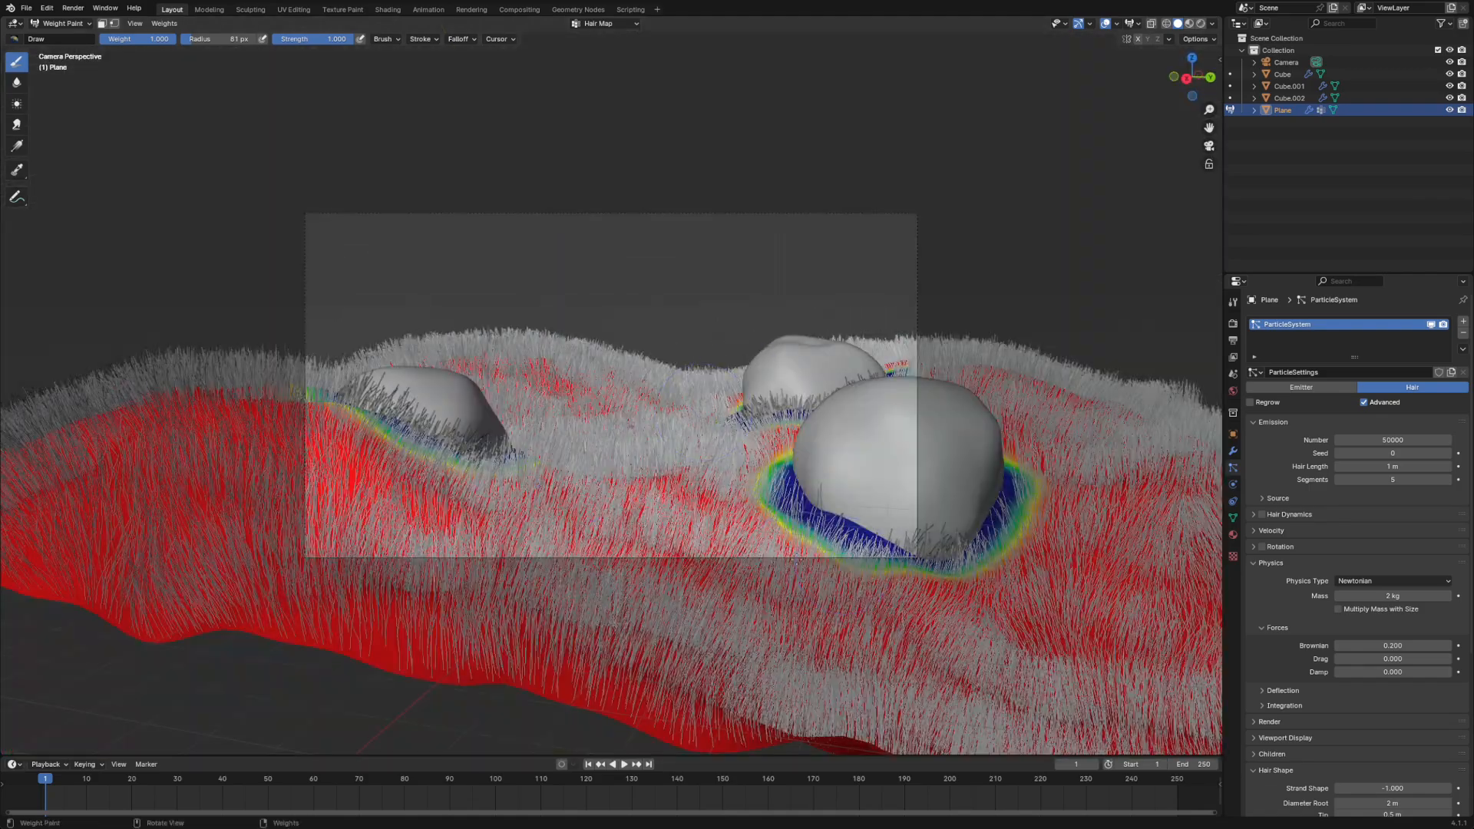
{"action": "mouse_move", "coordinate": [942, 571]}
{"action": "left_mouse_down", "text": "ctrl"}
{"action": "mouse_move", "coordinate": [817, 499]}
{"action": "mouse_move", "coordinate": [818, 522]}
{"action": "mouse_move", "coordinate": [860, 537]}
{"action": "mouse_move", "coordinate": [966, 499]}
{"action": "mouse_move", "coordinate": [941, 557]}
{"action": "mouse_move", "coordinate": [856, 522]}
{"action": "mouse_move", "coordinate": [843, 461]}
{"action": "left_mouse_up", "text": "ctrl"}
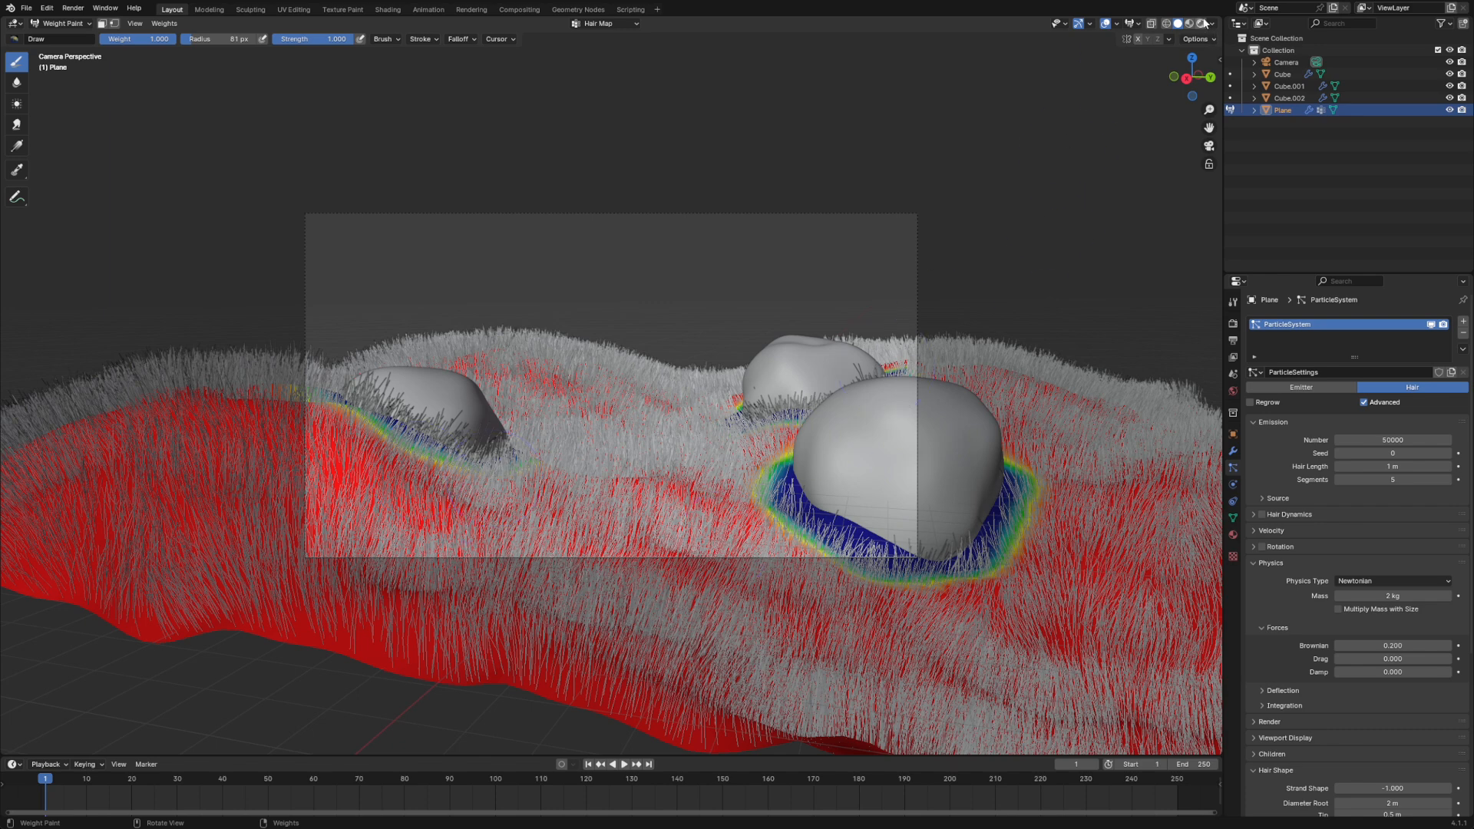
{"action": "left_click", "coordinate": [1201, 24]}
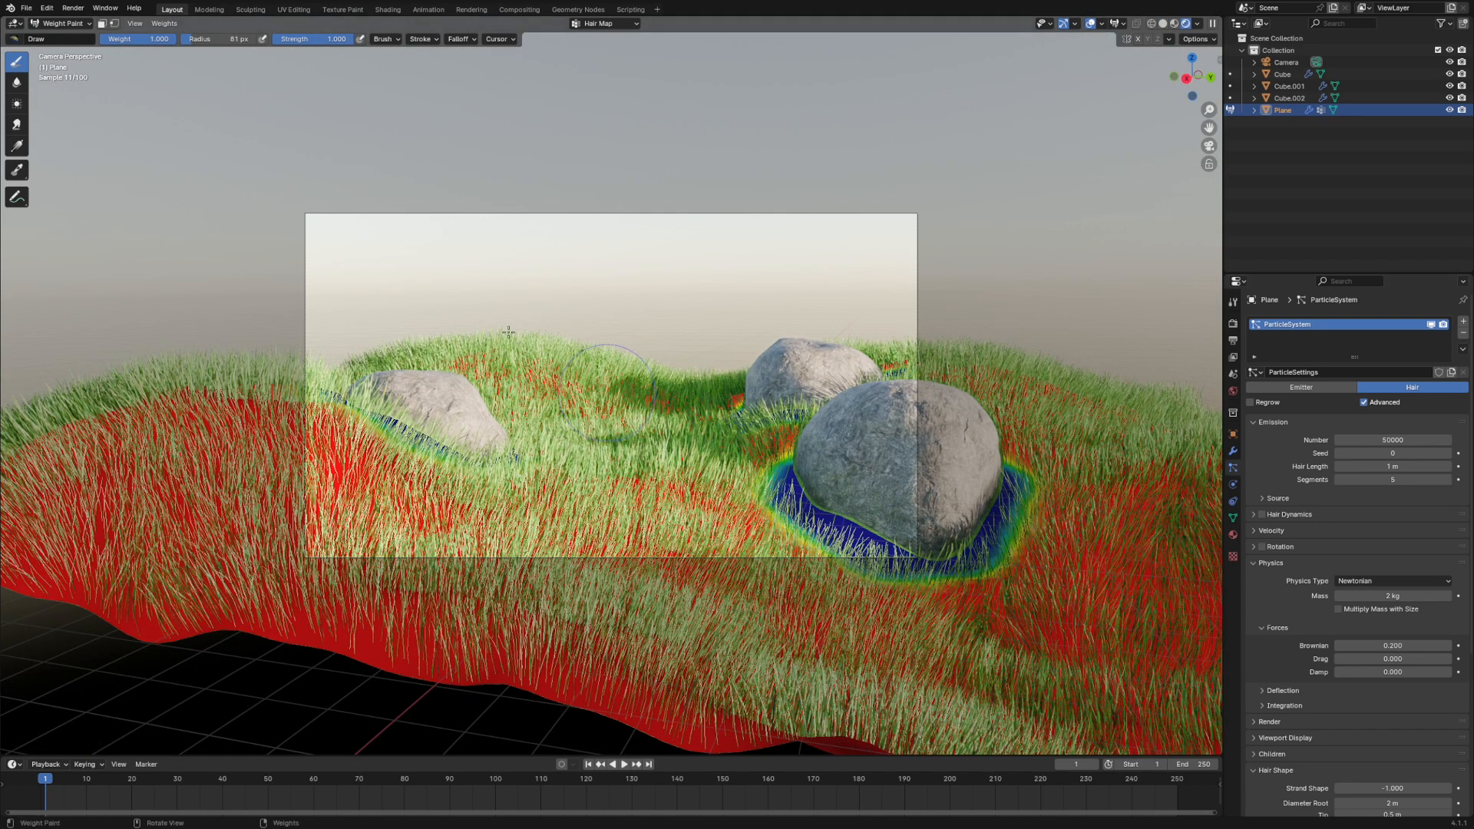
{"action": "left_click", "coordinate": [65, 24]}
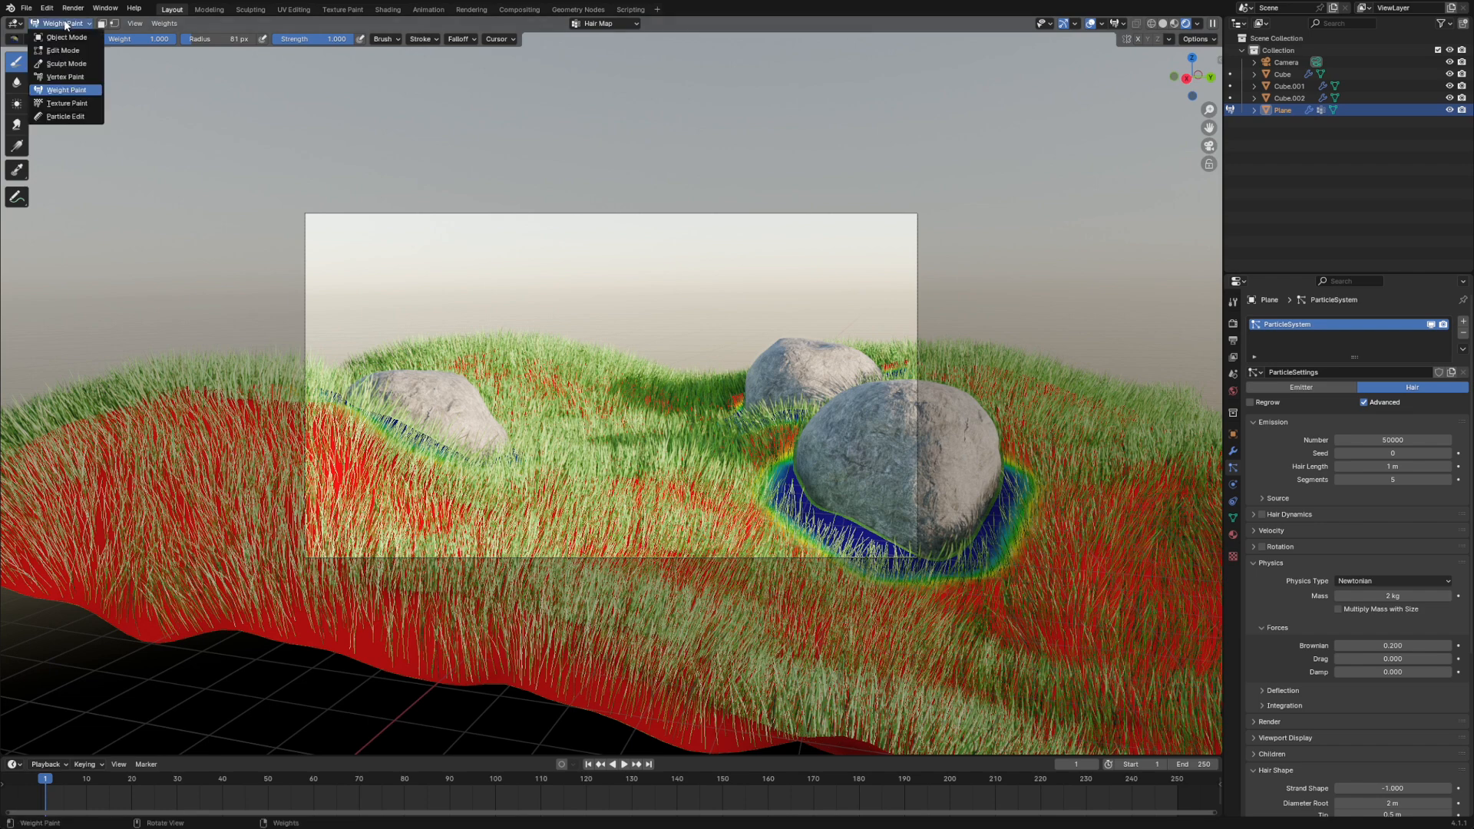
{"action": "left_click", "coordinate": [66, 36]}
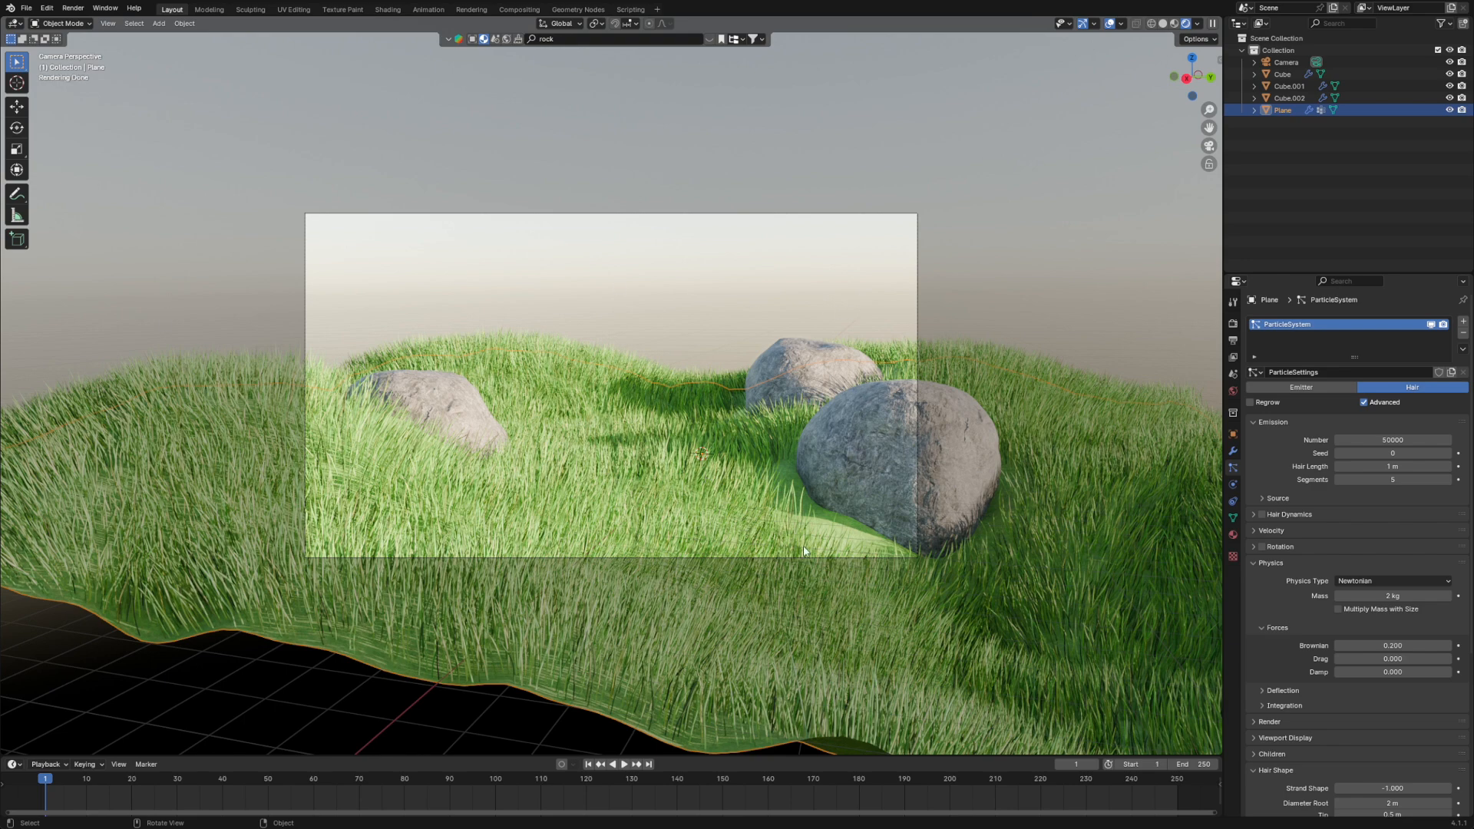
- Paint weight 1.000 back along the camera-facing base of the nearest rock in Weight Paint mode and return to Object Mode
{"action": "left_click", "coordinate": [66, 23]}
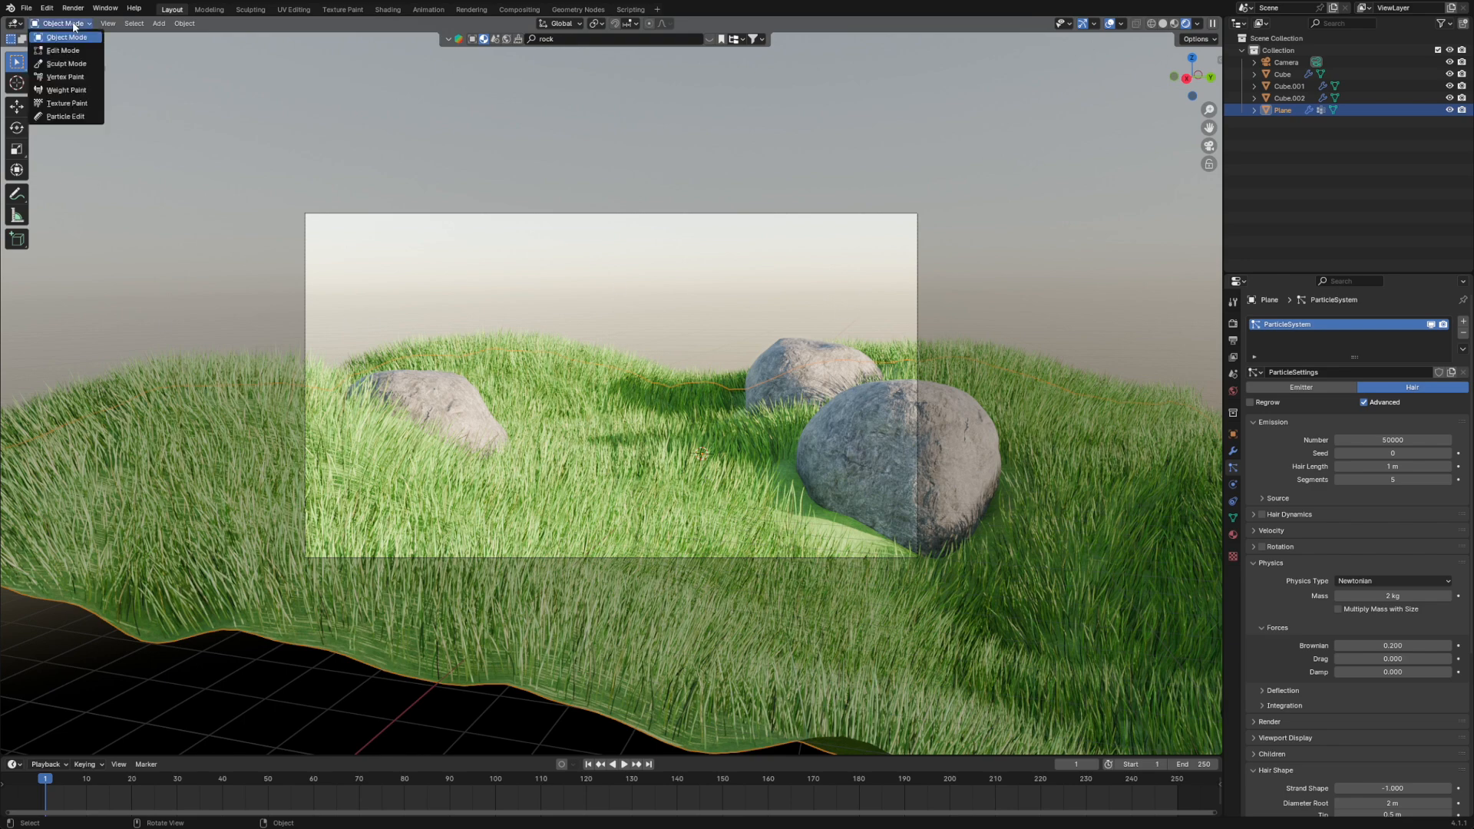
{"action": "left_click", "coordinate": [63, 89]}
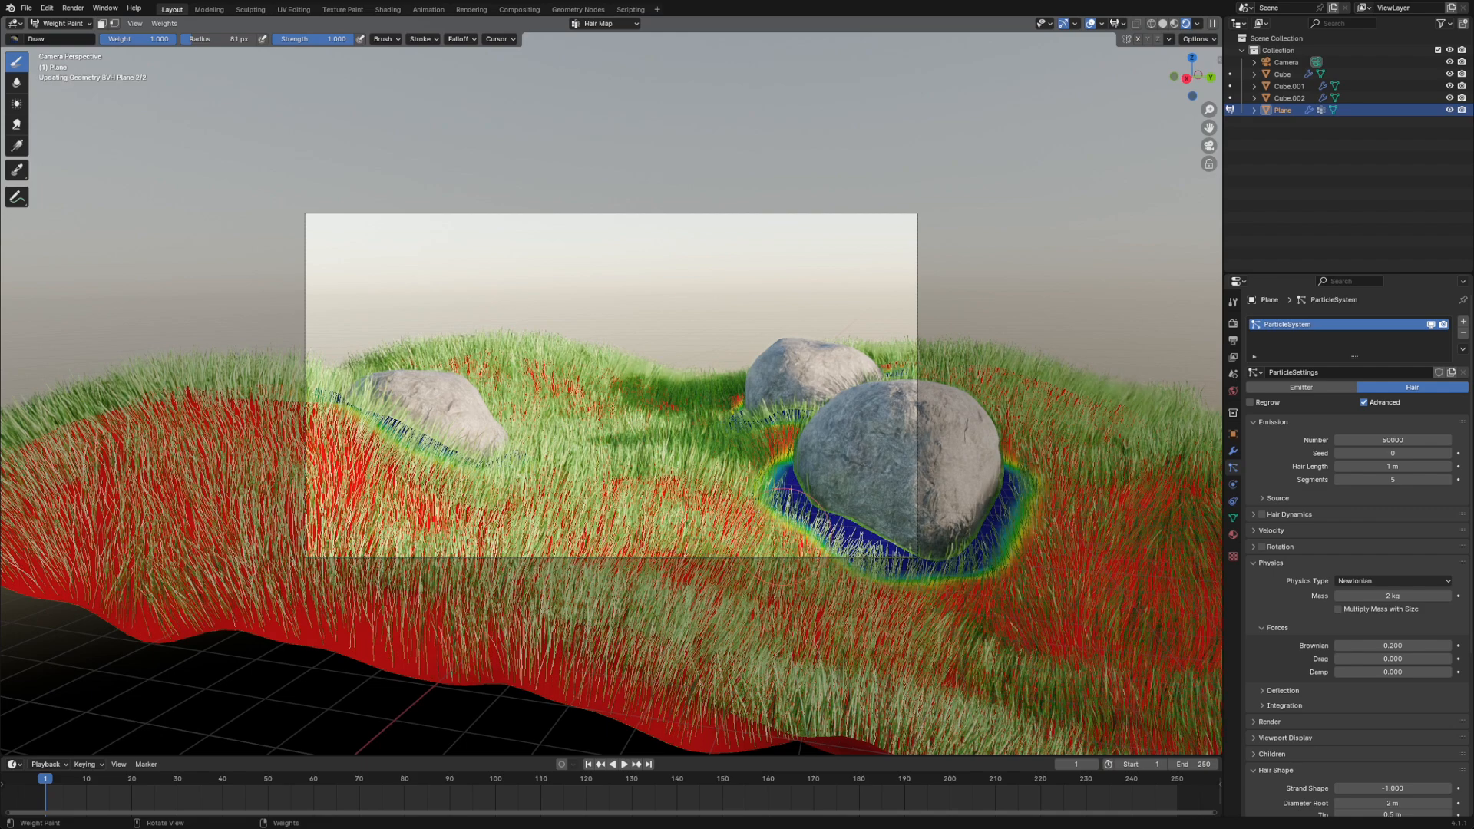
{"action": "mouse_move", "coordinate": [798, 568]}
{"action": "left_mouse_down"}
{"action": "mouse_move", "coordinate": [752, 511]}
{"action": "mouse_move", "coordinate": [760, 476]}
{"action": "mouse_move", "coordinate": [894, 614]}
{"action": "left_mouse_up"}
{"action": "mouse_move", "coordinate": [795, 544]}
{"action": "left_mouse_down"}
{"action": "mouse_move", "coordinate": [756, 491]}
{"action": "mouse_move", "coordinate": [795, 530]}
{"action": "mouse_move", "coordinate": [853, 547]}
{"action": "left_mouse_up"}
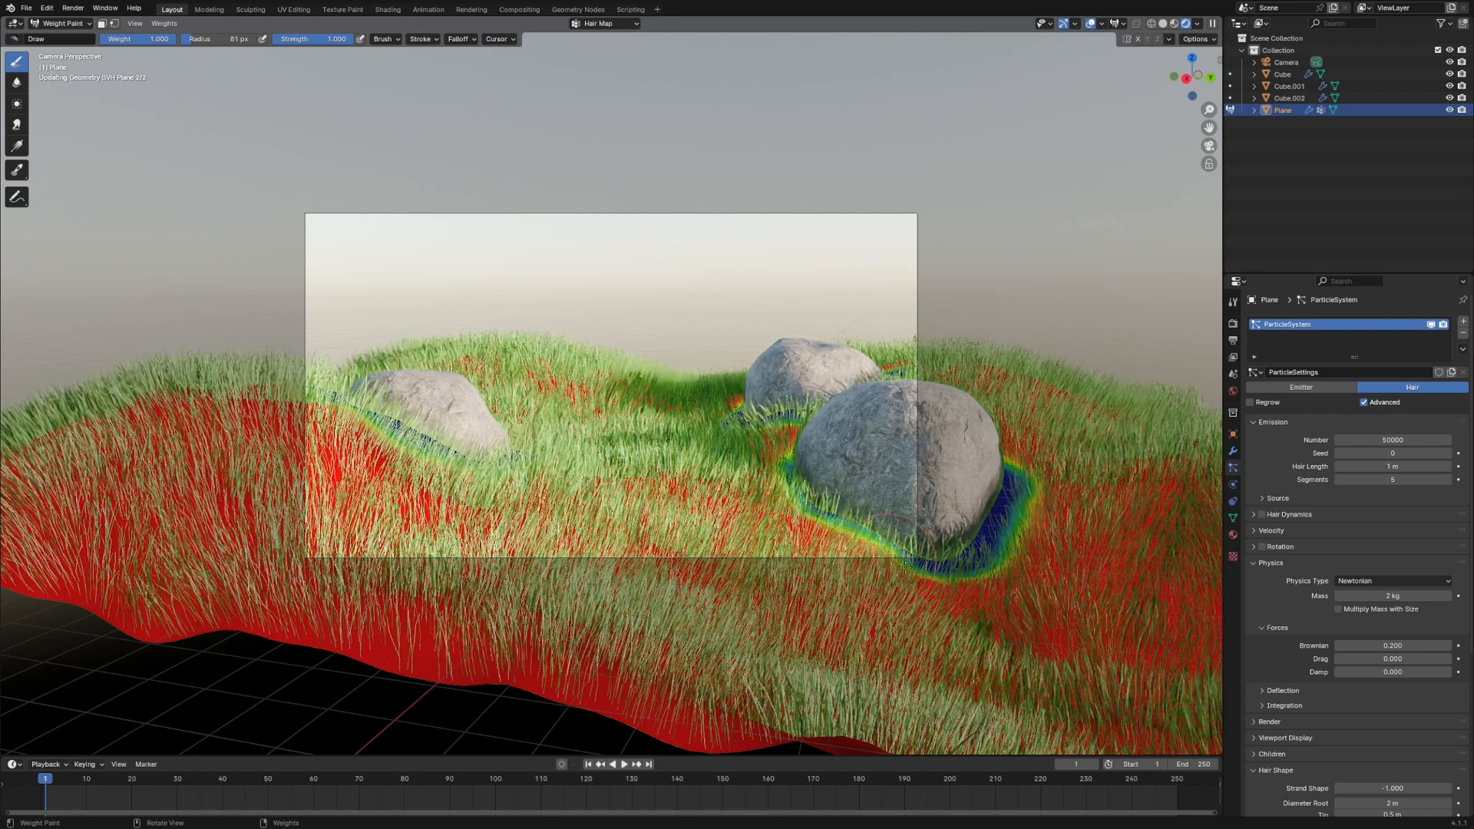
{"action": "left_click", "coordinate": [62, 23]}
{"action": "left_click", "coordinate": [61, 36]}
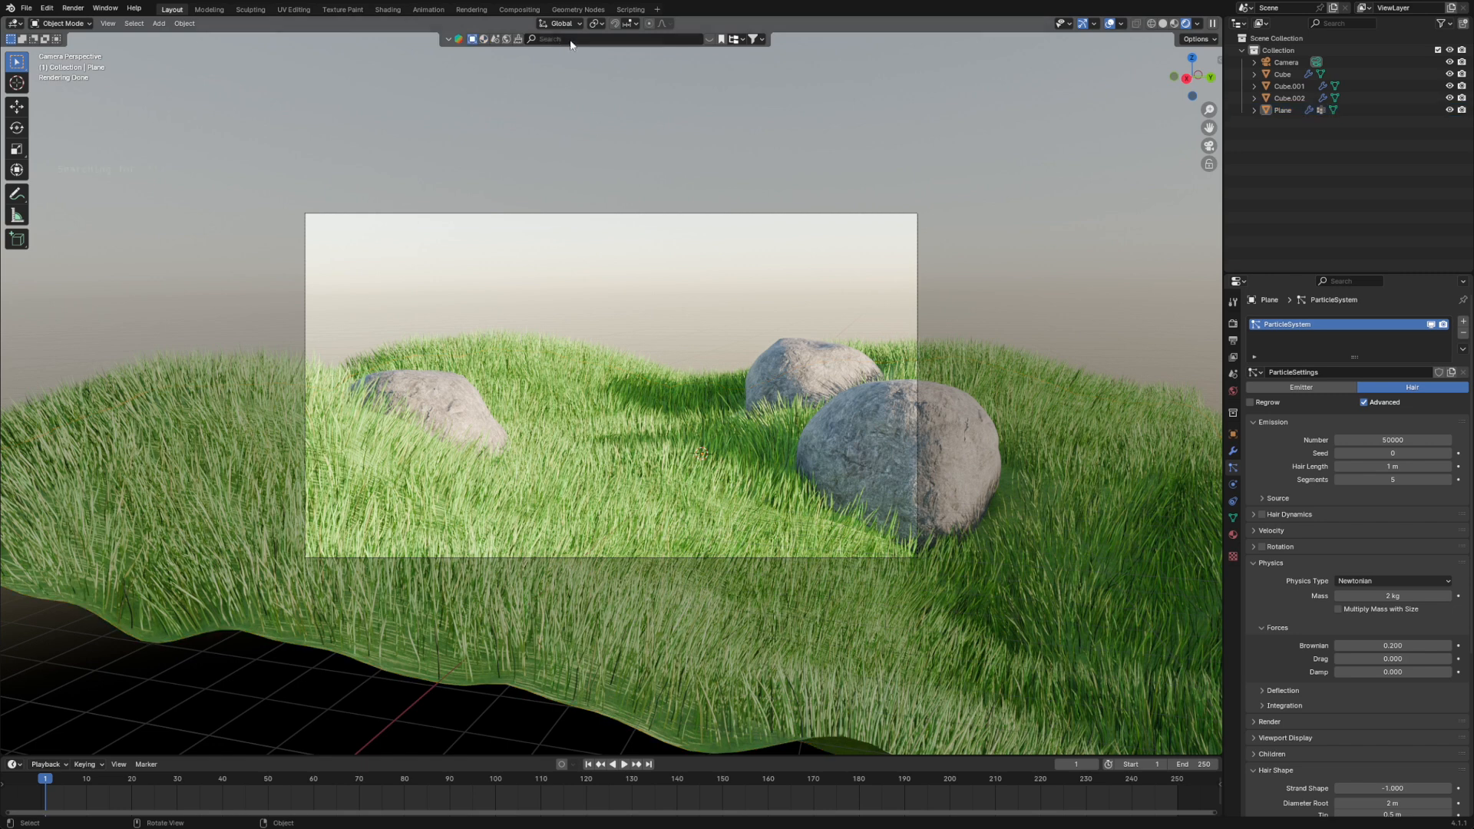
- Search the online model library for "tree" with free assets listed first
{"action": "type", "text": "ee"}
{"action": "key", "text": "Return"}
{"action": "left_click", "coordinate": [760, 39]}
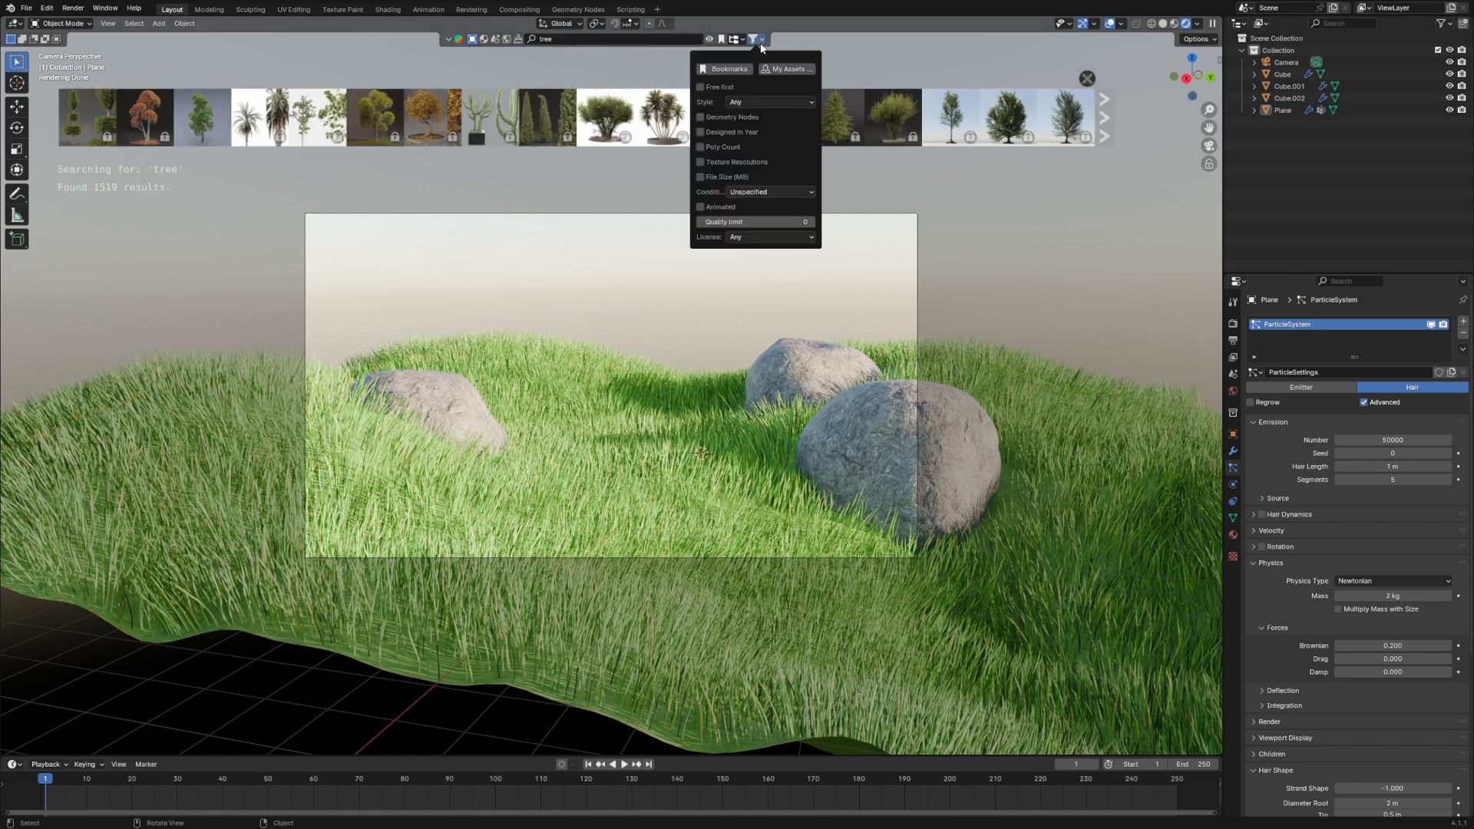
{"action": "left_click", "coordinate": [702, 87]}
- Compare the tree asset previews and add the round-crowned, multi-stemmed model named "Tree" to the scene
{"action": "mouse_move", "coordinate": [282, 119]}
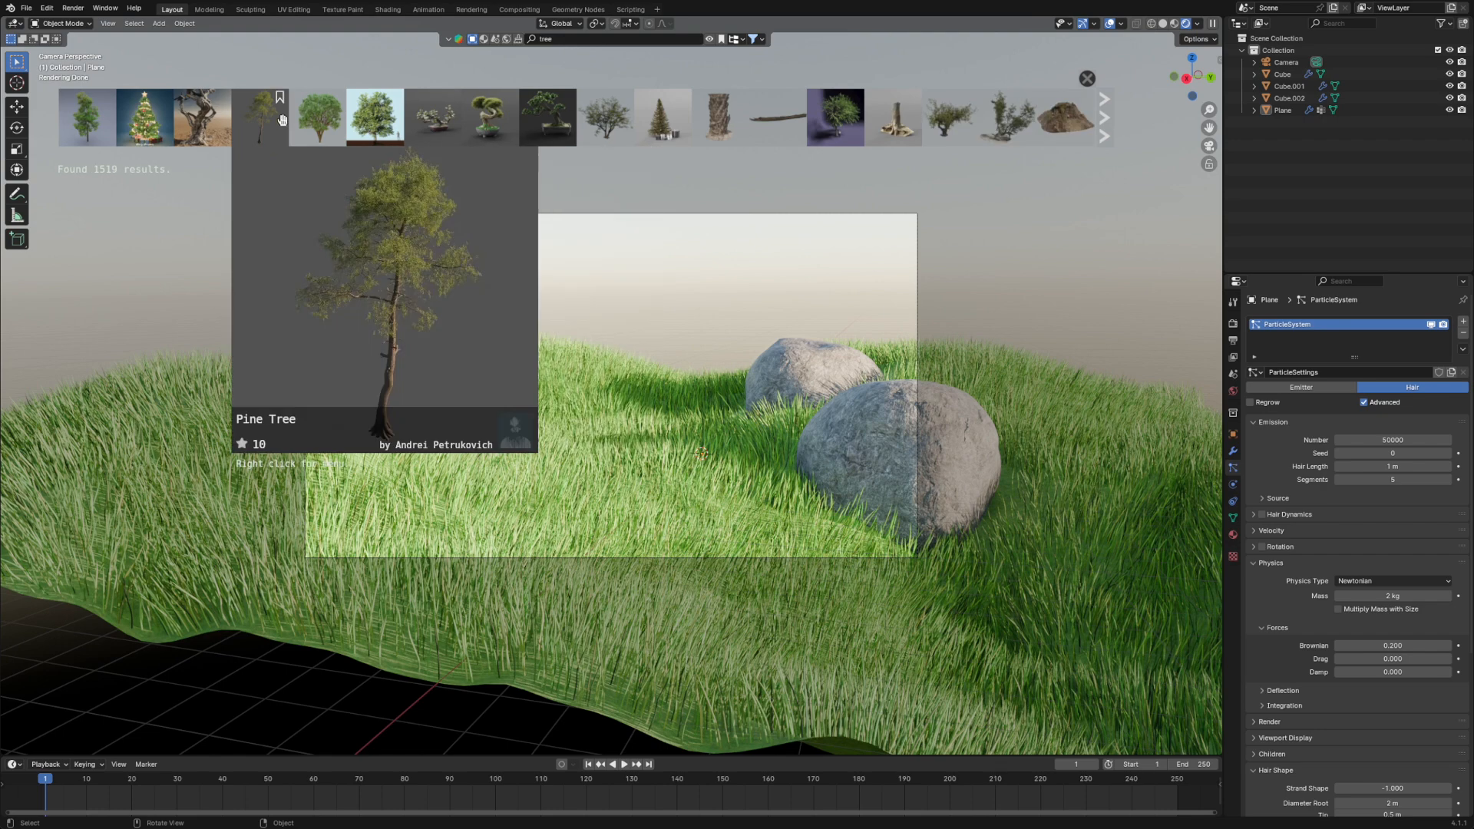
{"action": "mouse_move", "coordinate": [213, 136]}
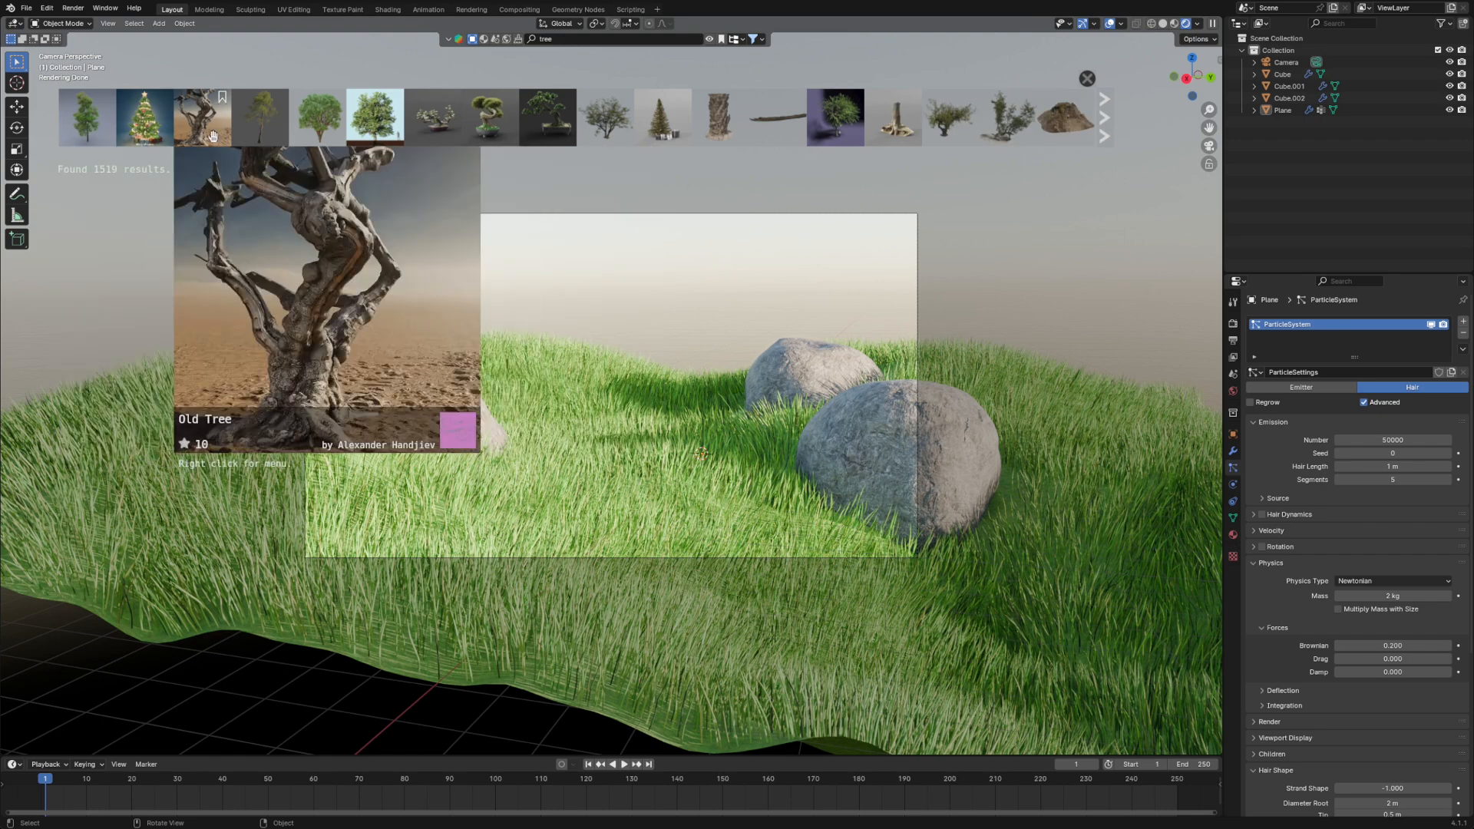
{"action": "mouse_move", "coordinate": [315, 136]}
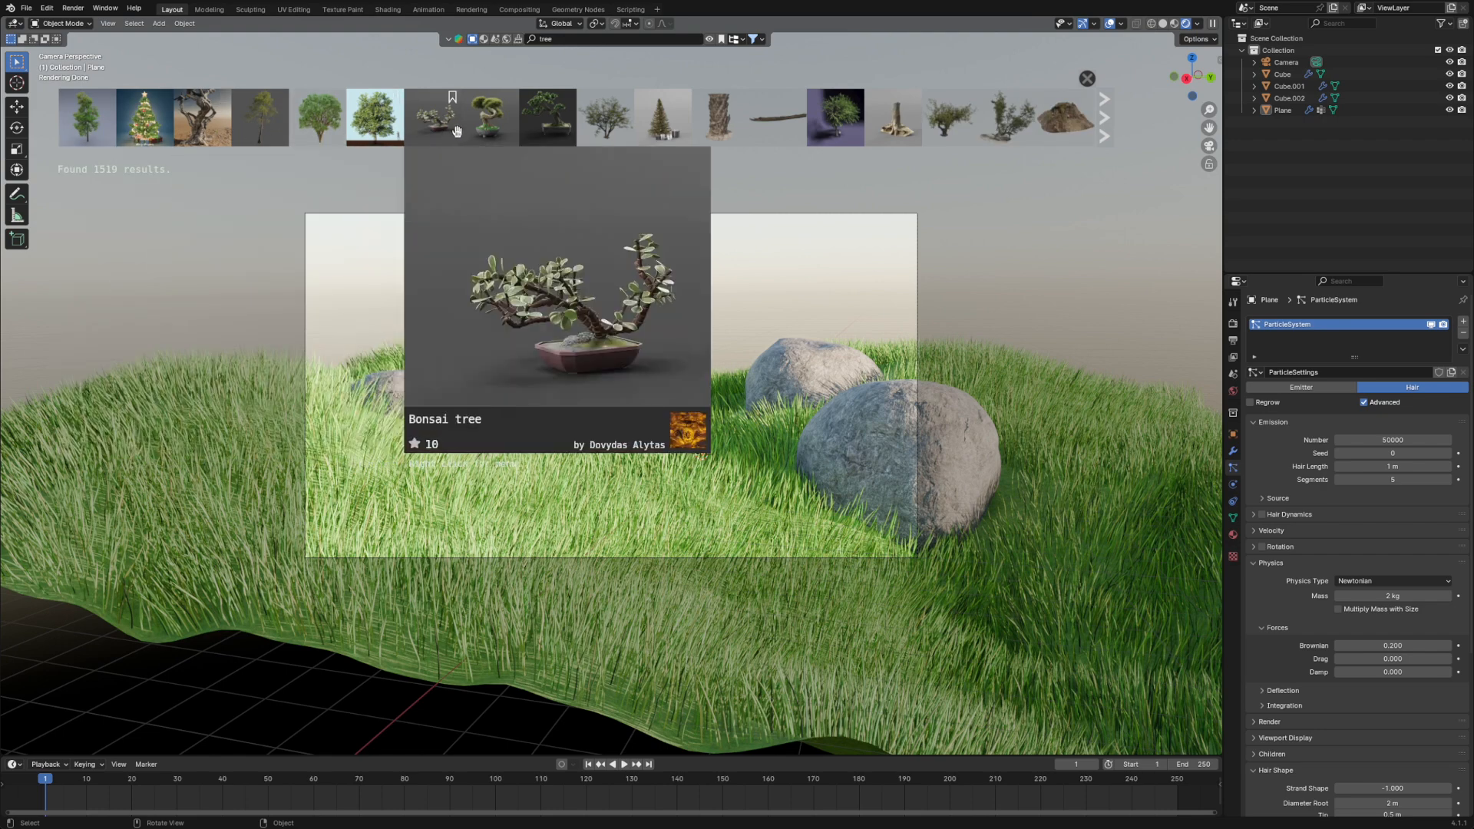
{"action": "mouse_move", "coordinate": [619, 140]}
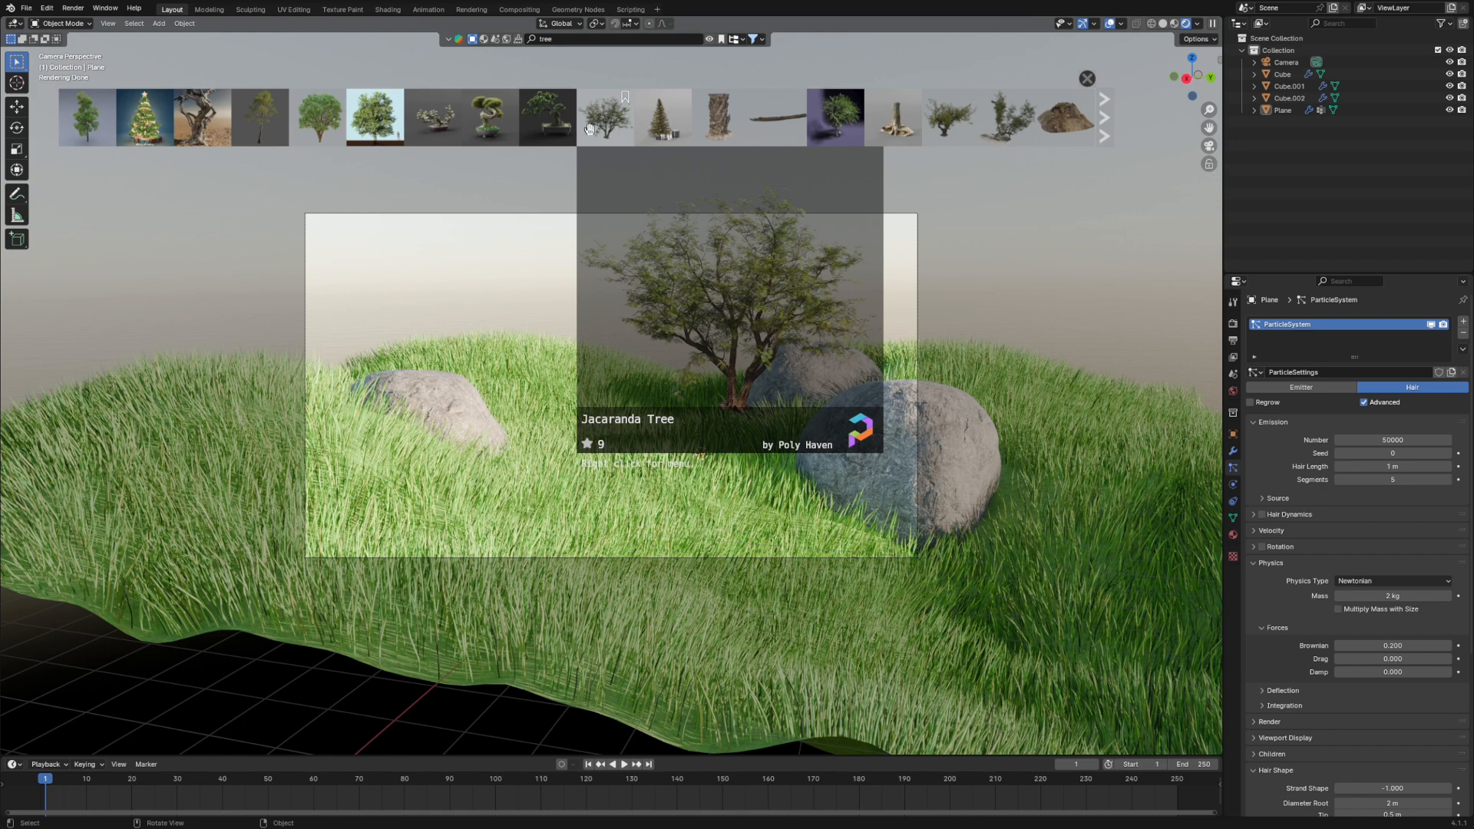
{"action": "mouse_move", "coordinate": [957, 135]}
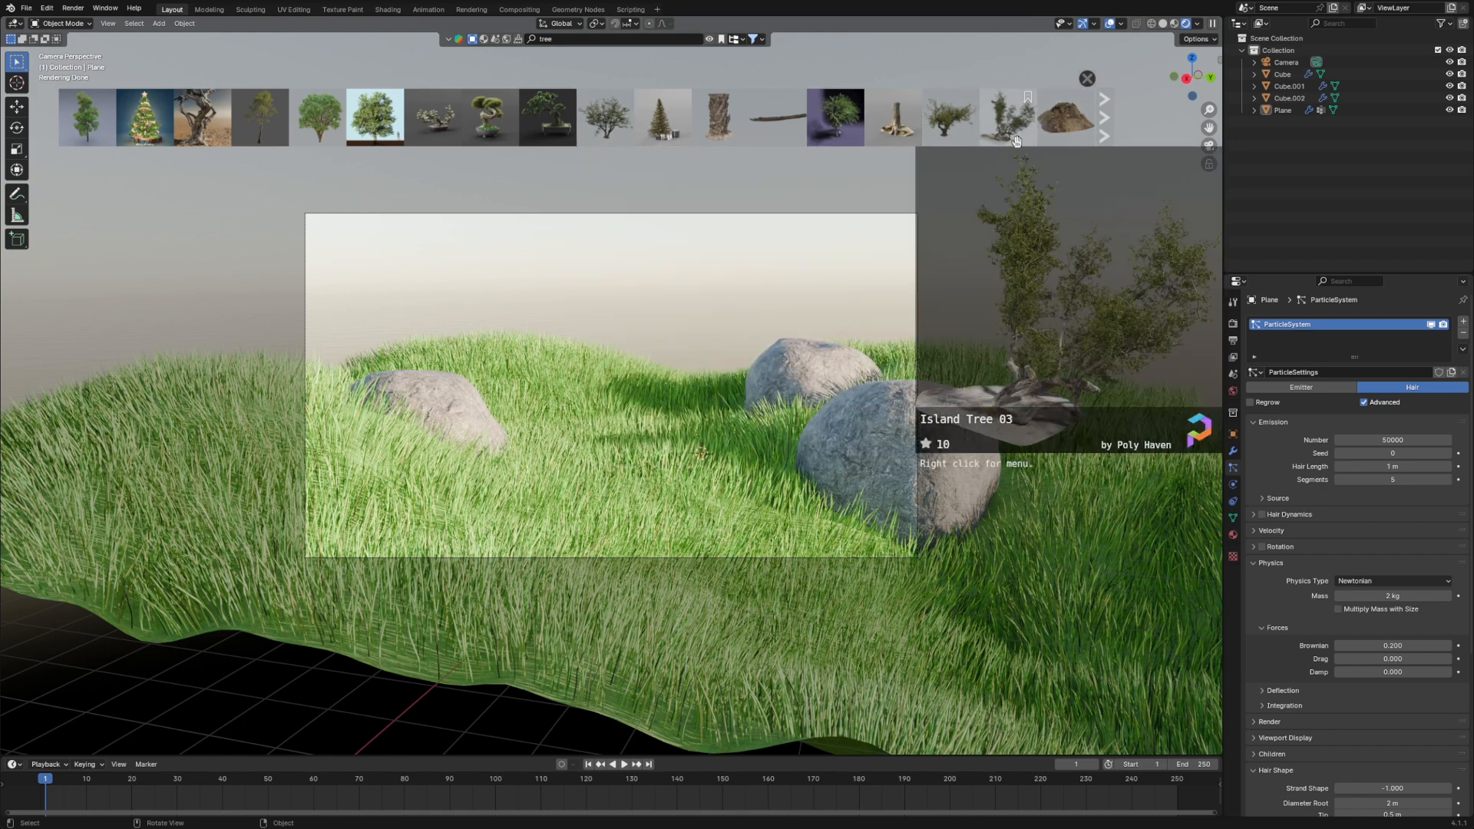
{"action": "mouse_move", "coordinate": [1071, 134]}
{"action": "mouse_move", "coordinate": [375, 126]}
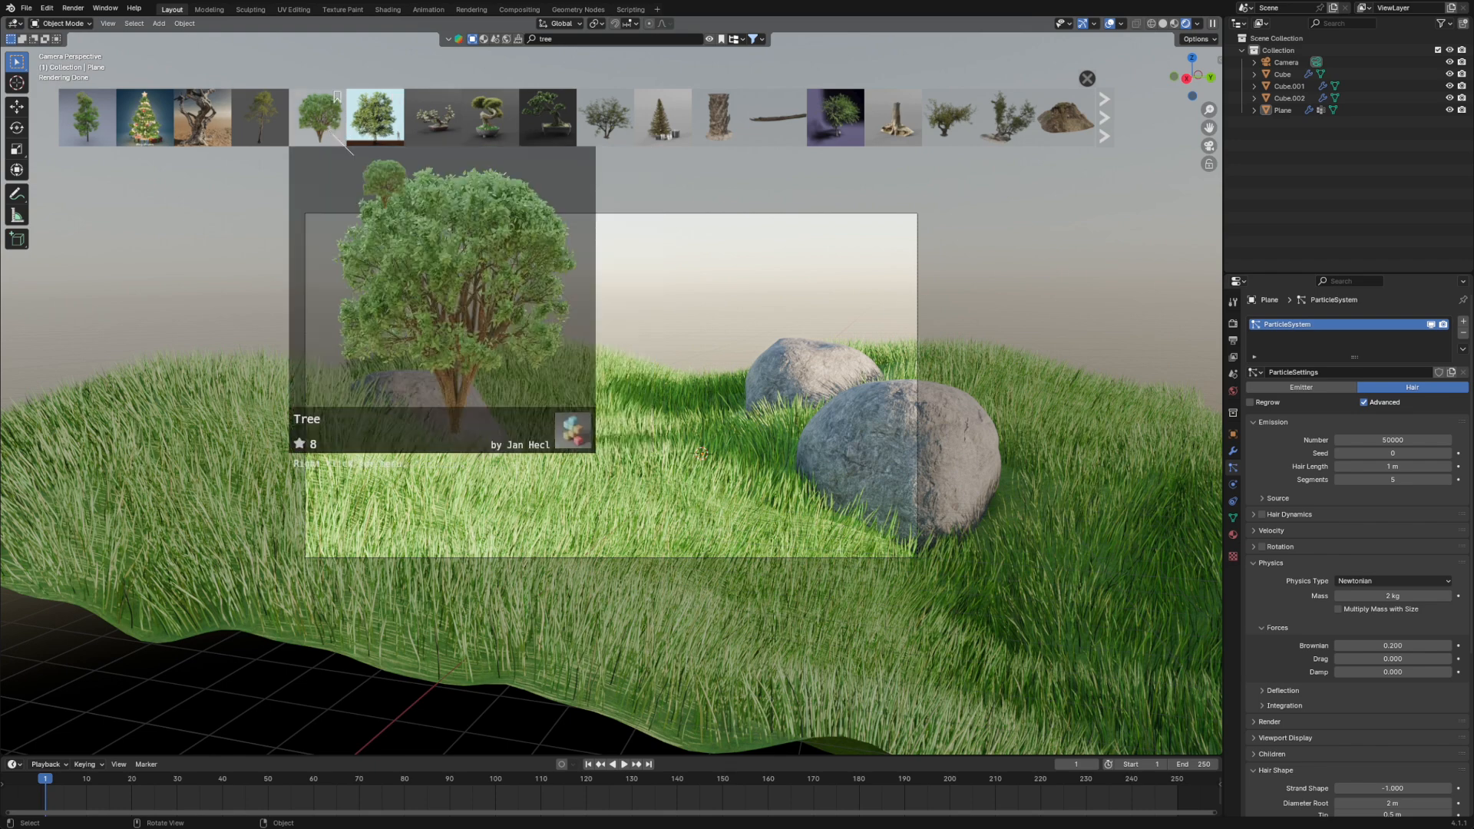
{"action": "left_click", "coordinate": [335, 135]}
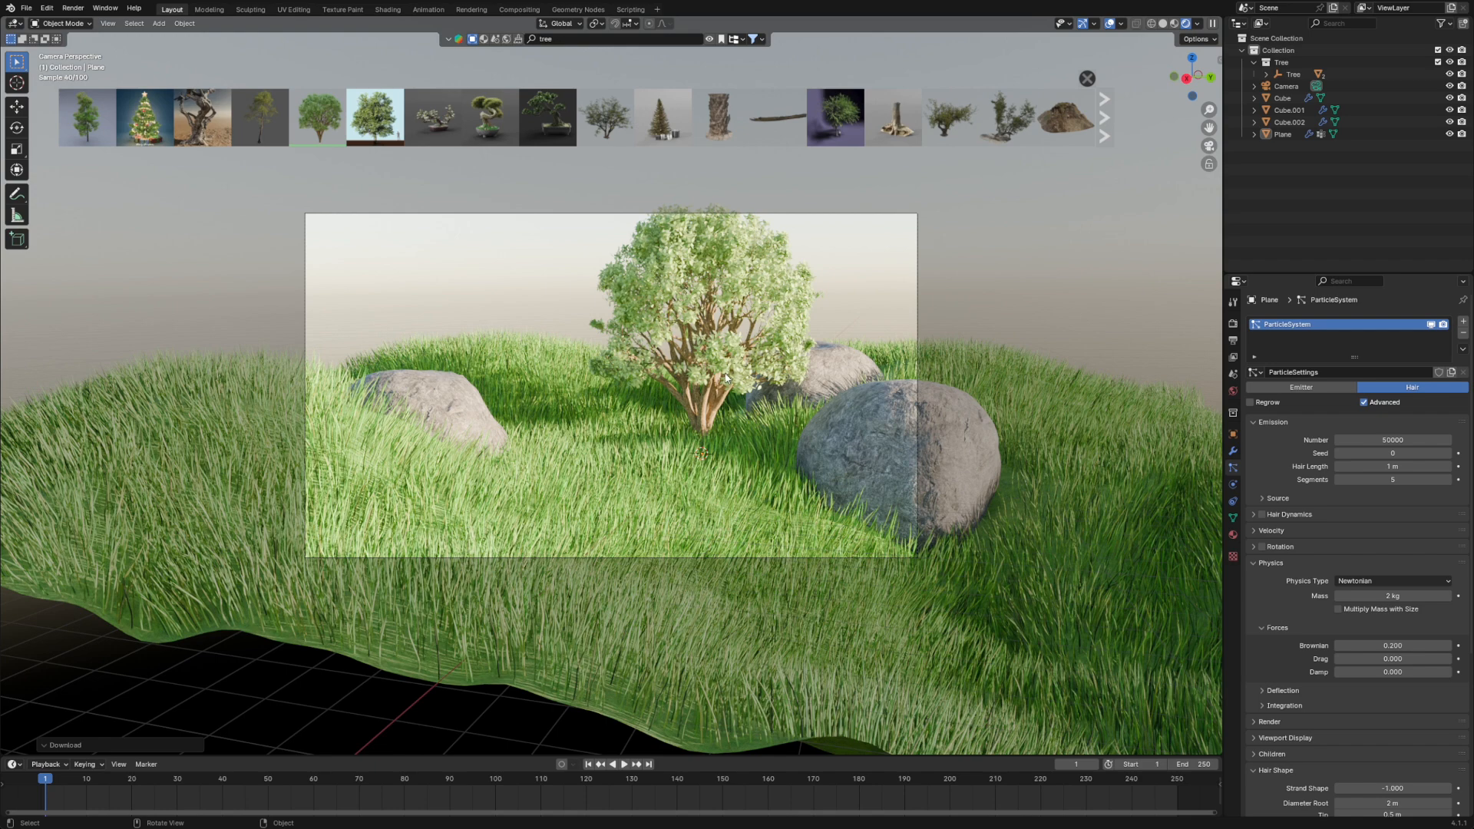
- Move the whole Tree hierarchy in Solid shading to about X 1.83, Y -5.78, Z 0.38 m and scale it to about 1.339
{"action": "left_click", "coordinate": [1164, 24]}
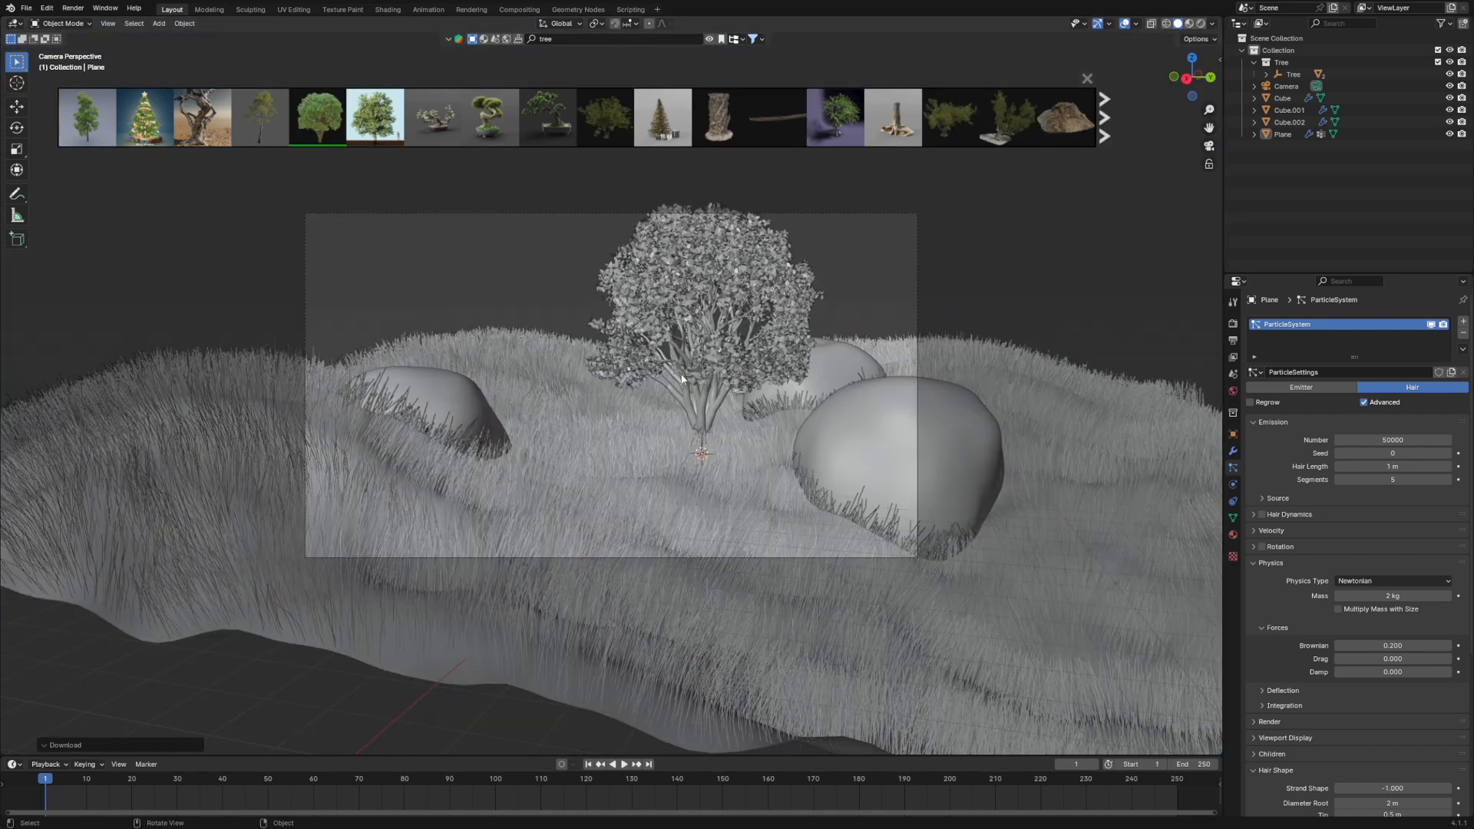
{"action": "left_click", "coordinate": [707, 395]}
{"action": "left_click", "coordinate": [1292, 75]}
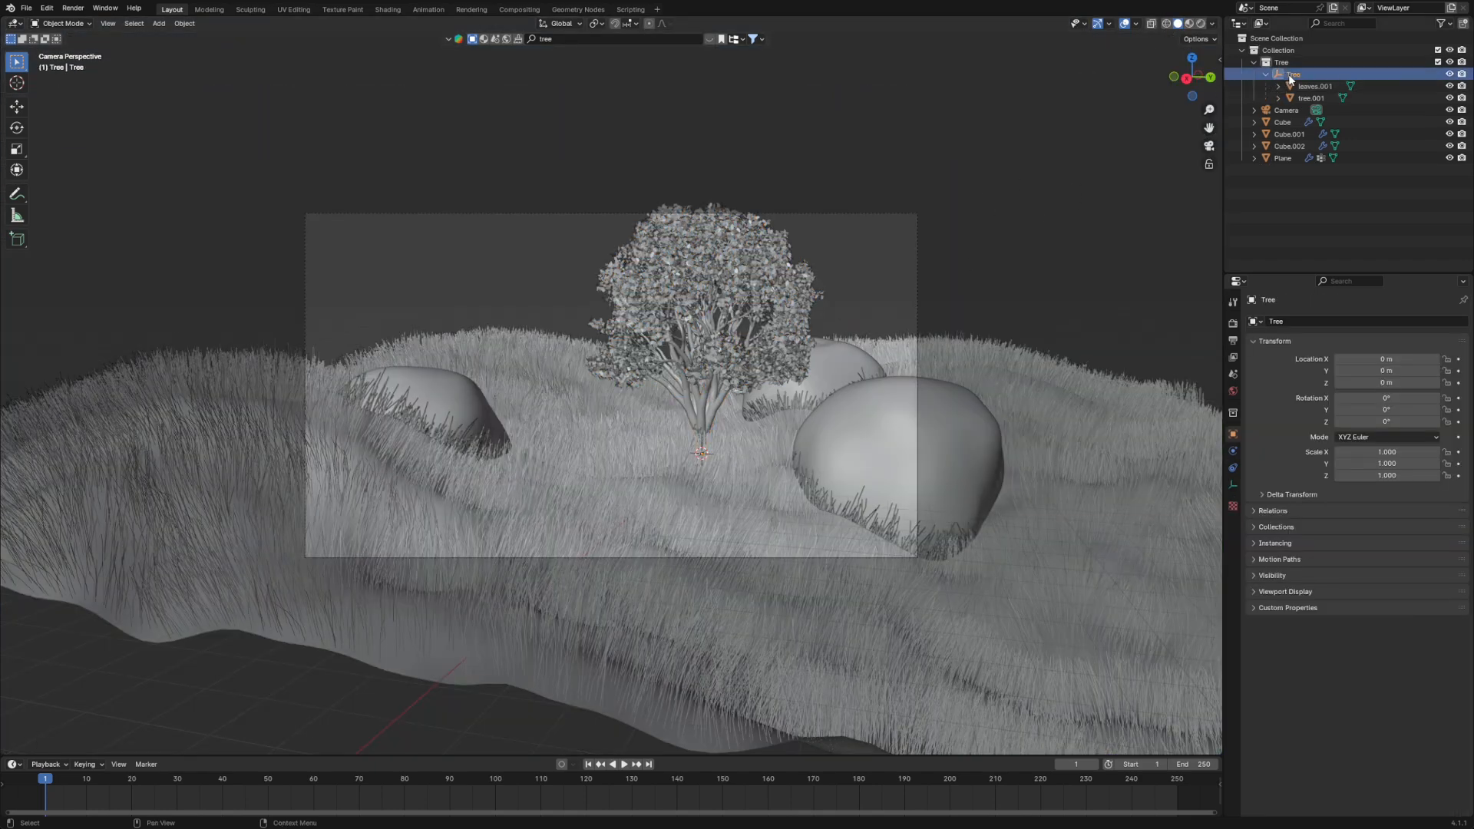
{"action": "key", "text": "g"}
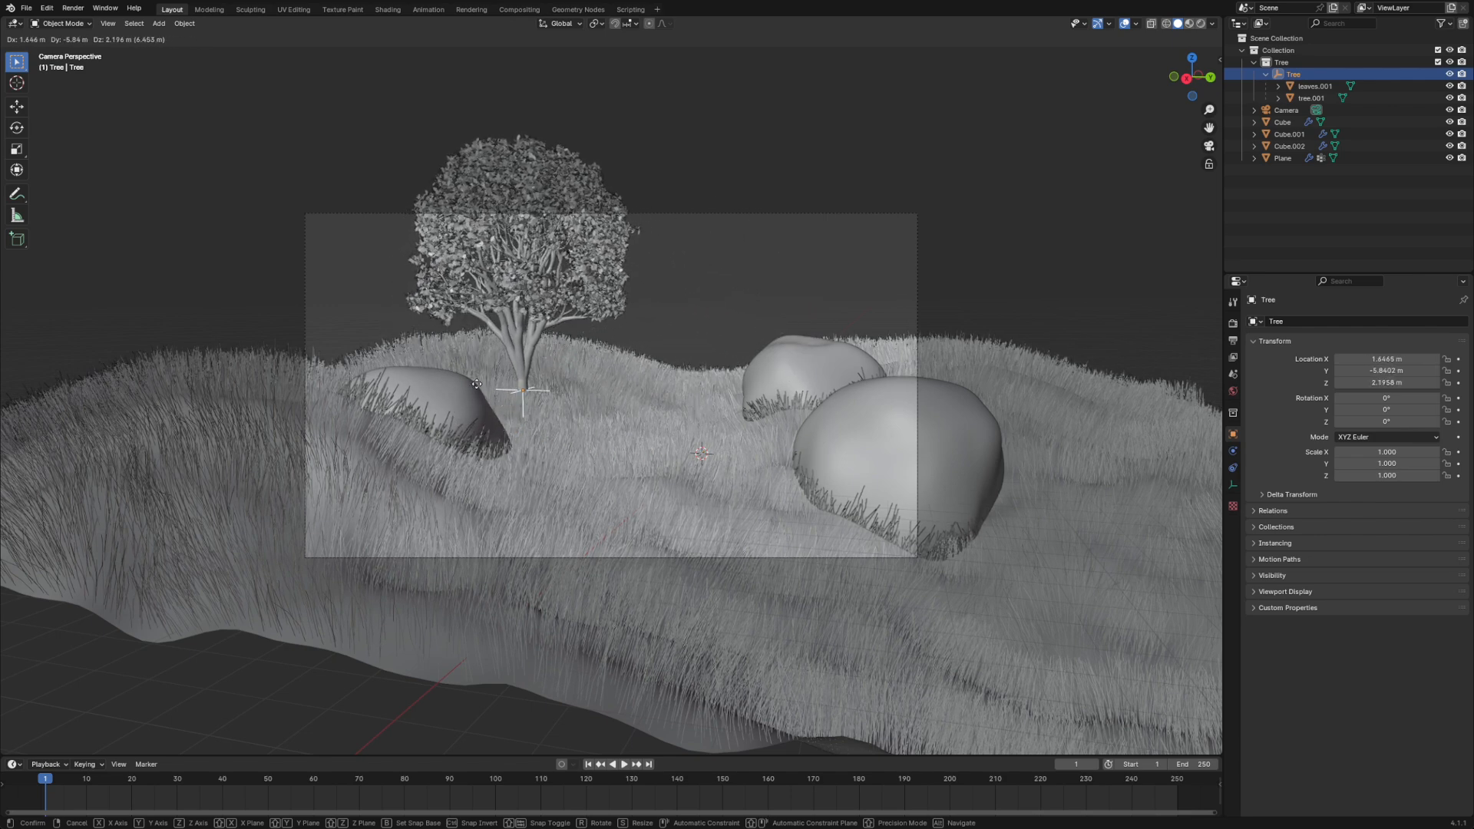
{"action": "left_click", "coordinate": [478, 443]}
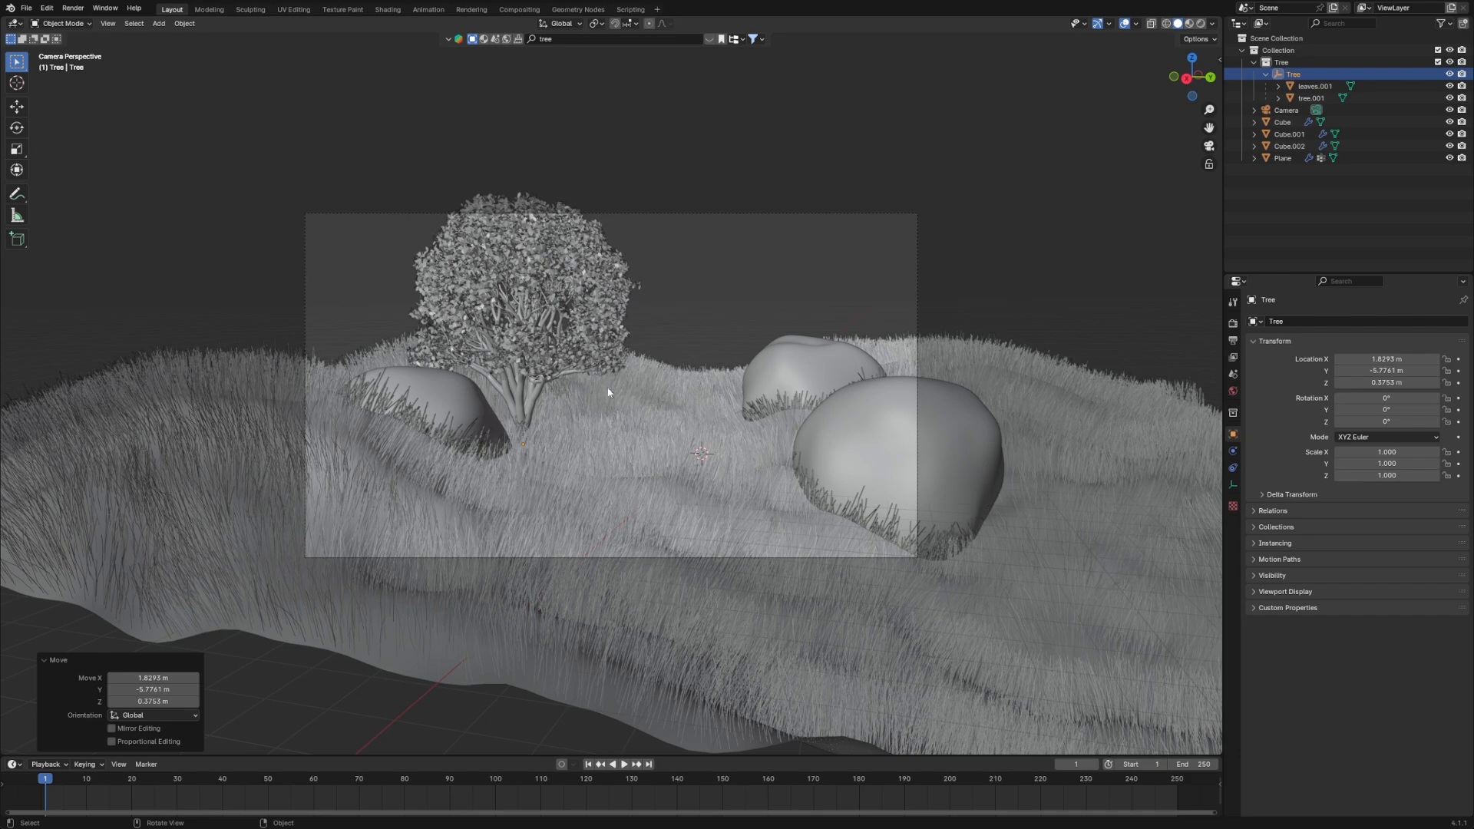
{"action": "key", "text": "s"}
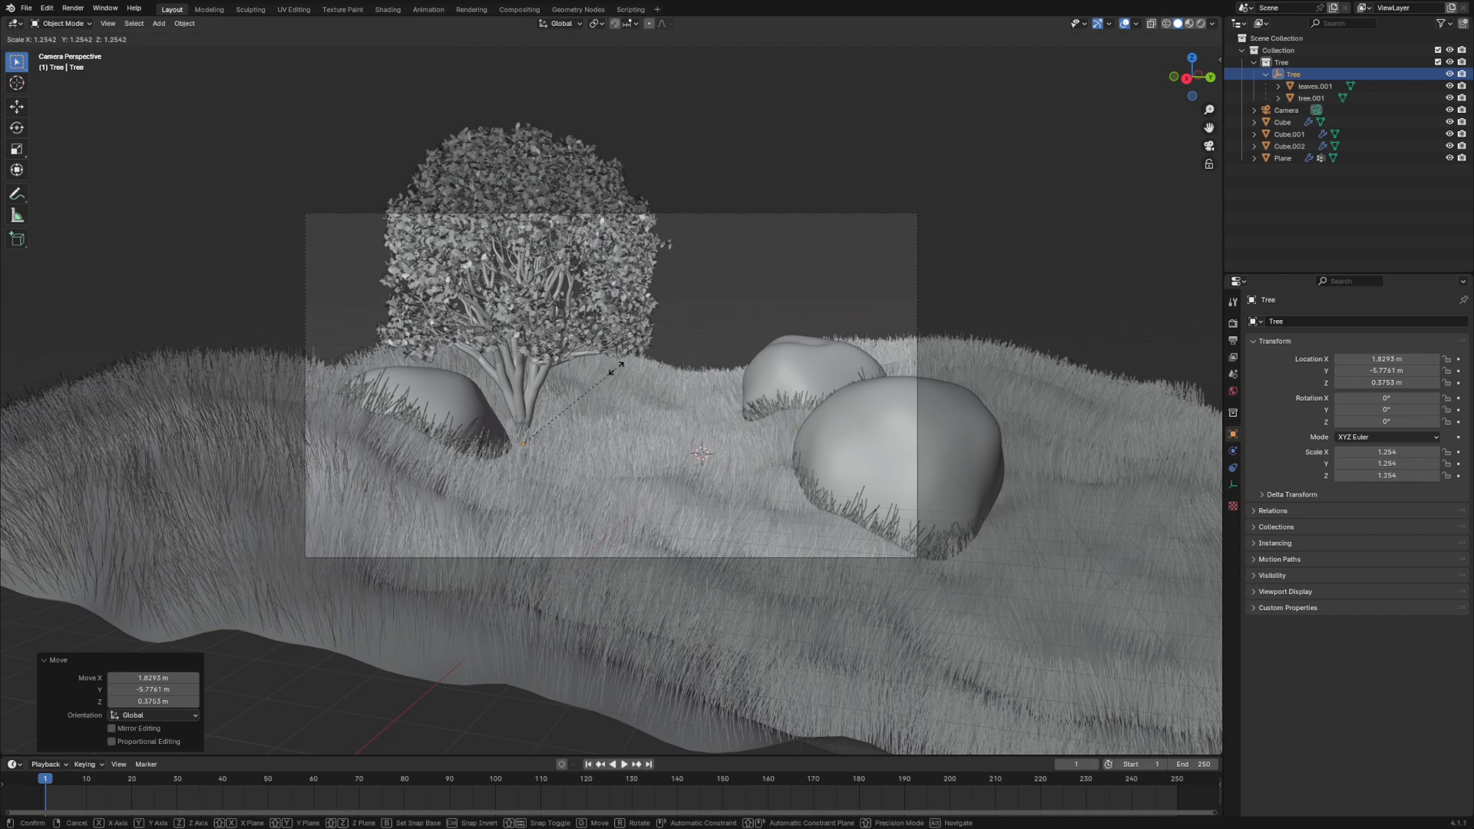
{"action": "left_click", "coordinate": [624, 365]}
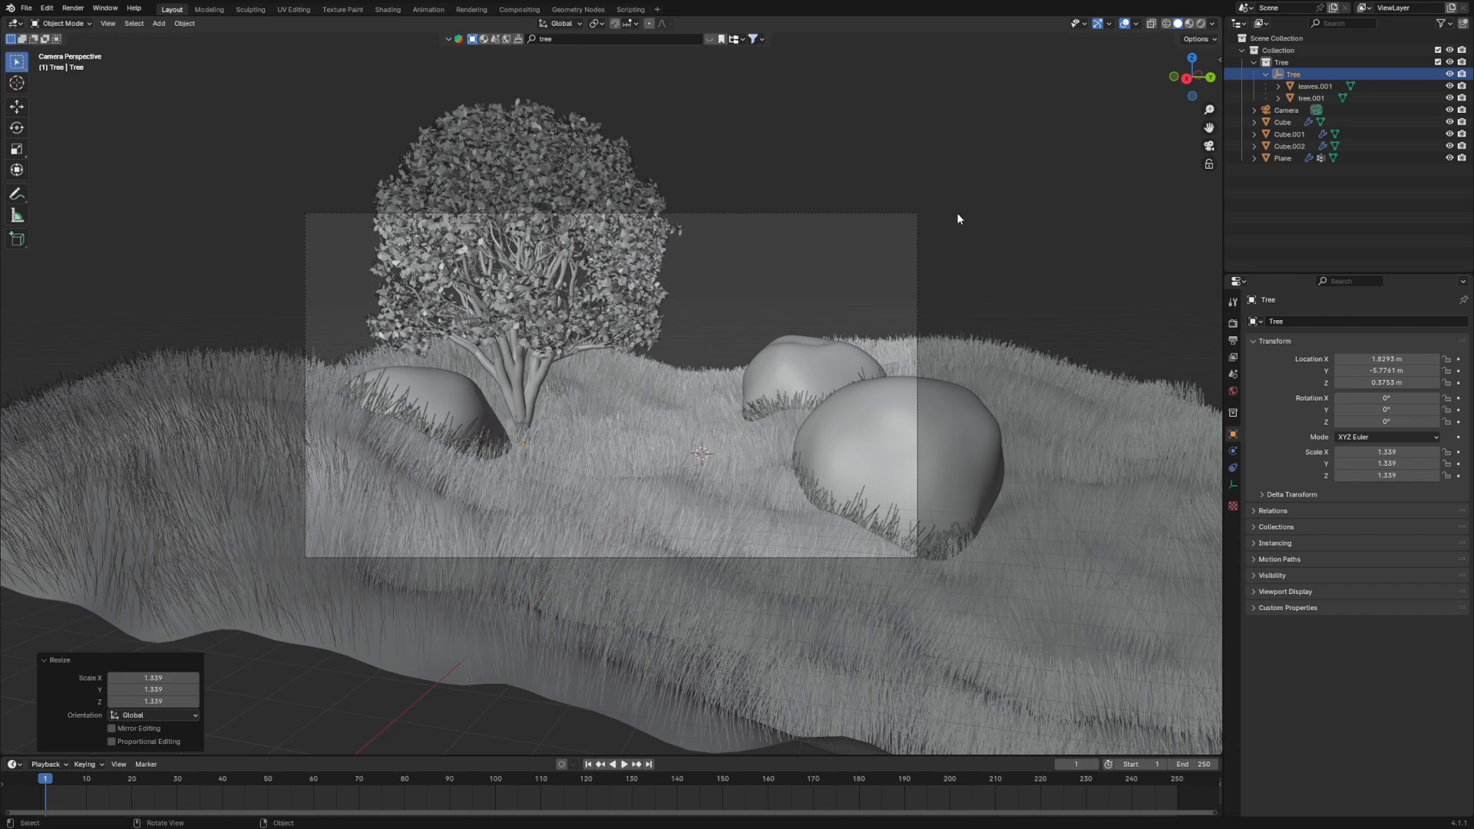
- Tilt the tree about 4.8° in the camera view, shift it to about X 1.93, Y -6.13, Z 0.52 m and preview it in Rendered shading
{"action": "key", "text": "KP_0"}
{"action": "key", "text": "KP_0"}
{"action": "key", "text": "r"}
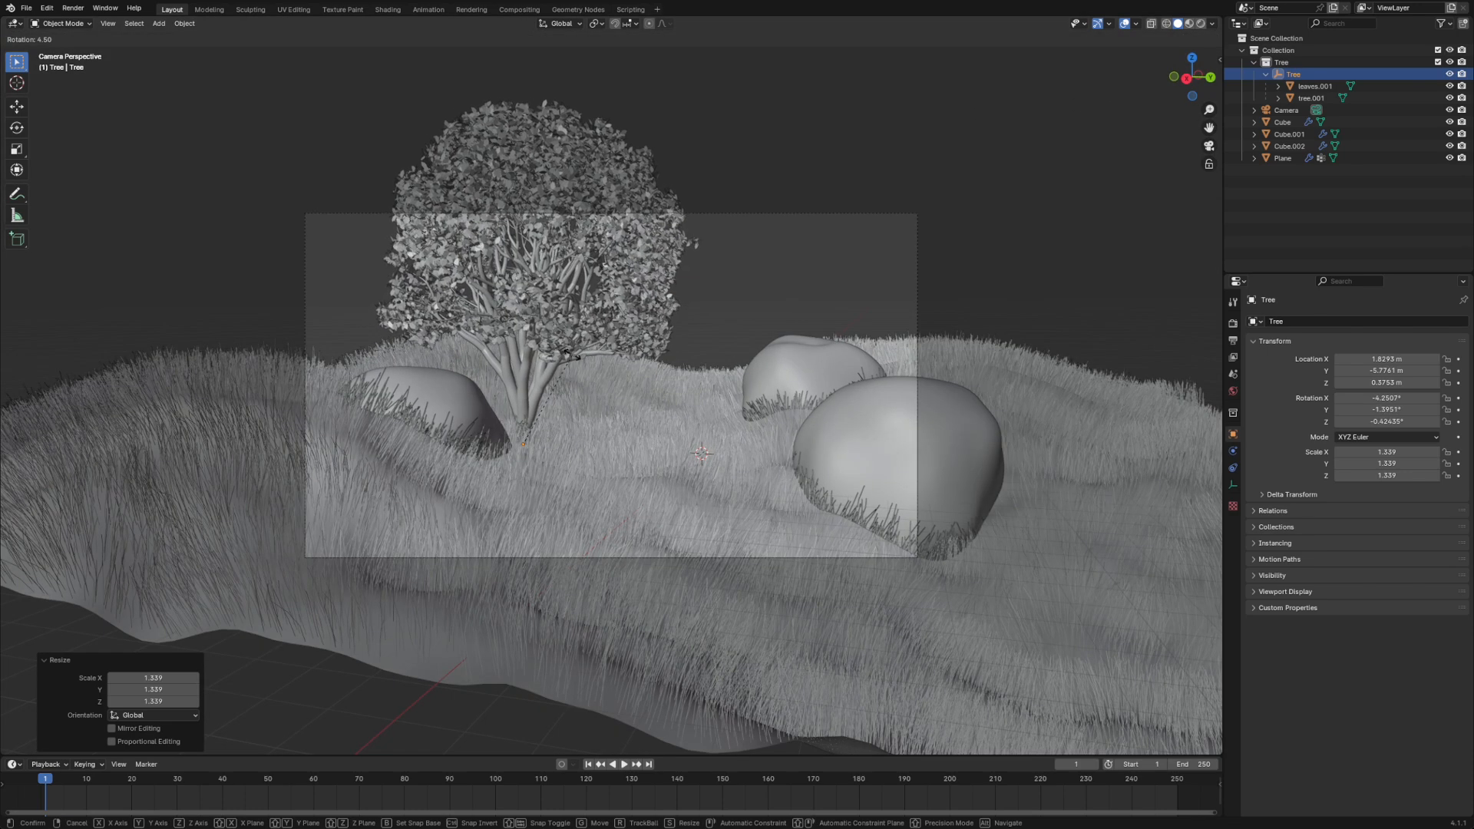
{"action": "left_click", "coordinate": [570, 356]}
{"action": "key", "text": "g"}
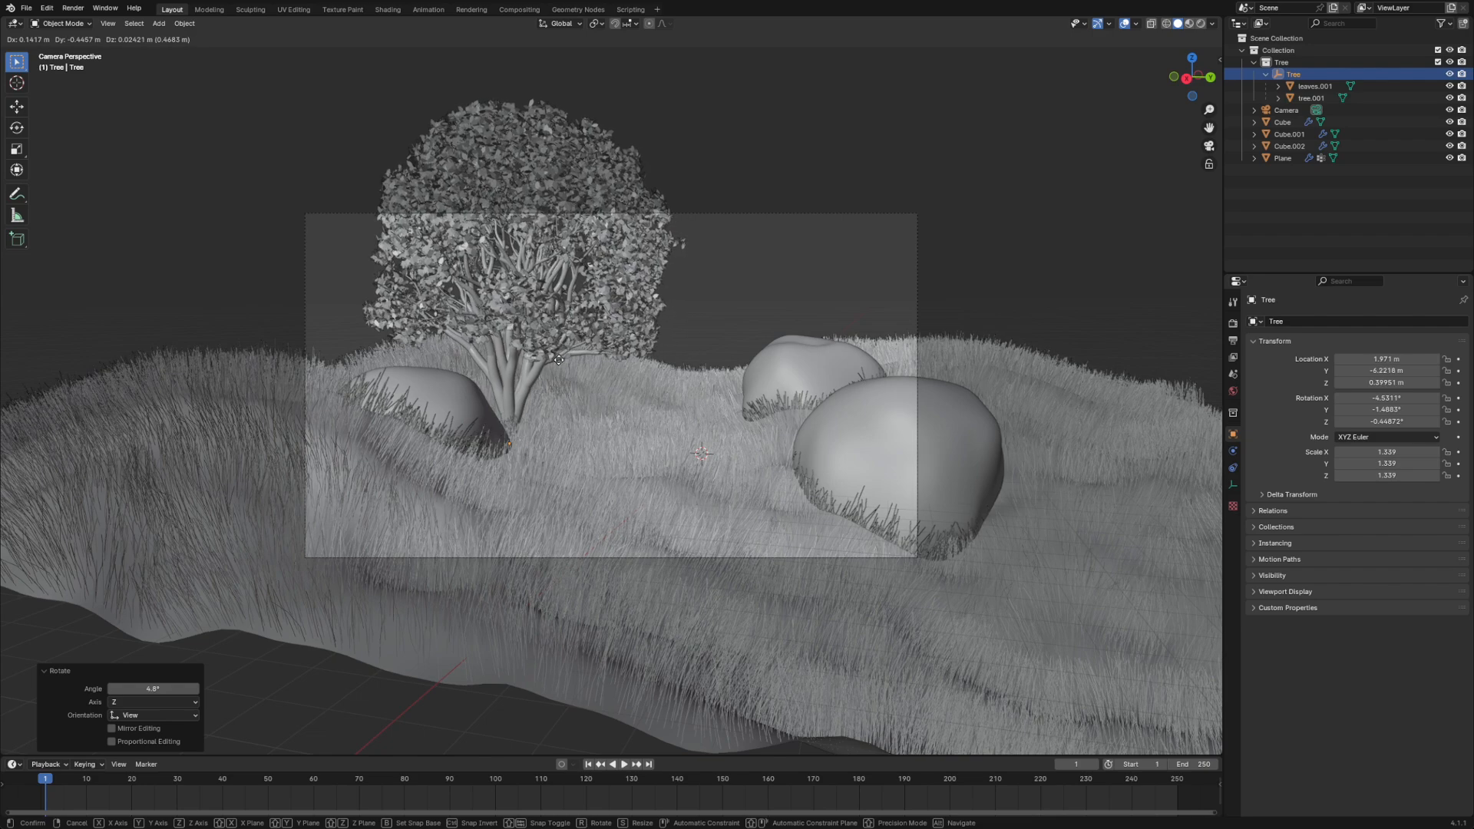
{"action": "left_click", "coordinate": [588, 350]}
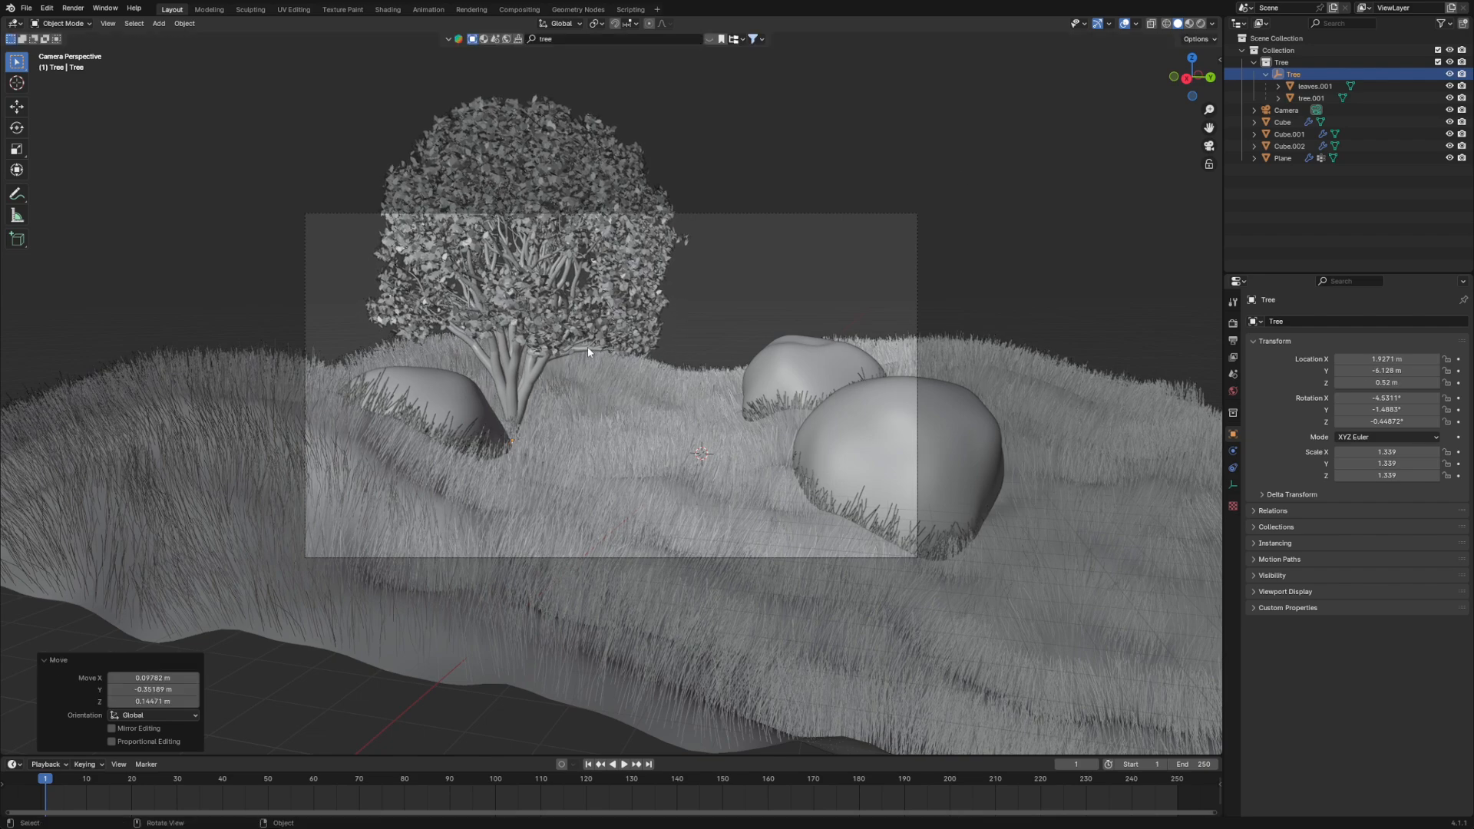
{"action": "left_click", "coordinate": [1200, 24]}
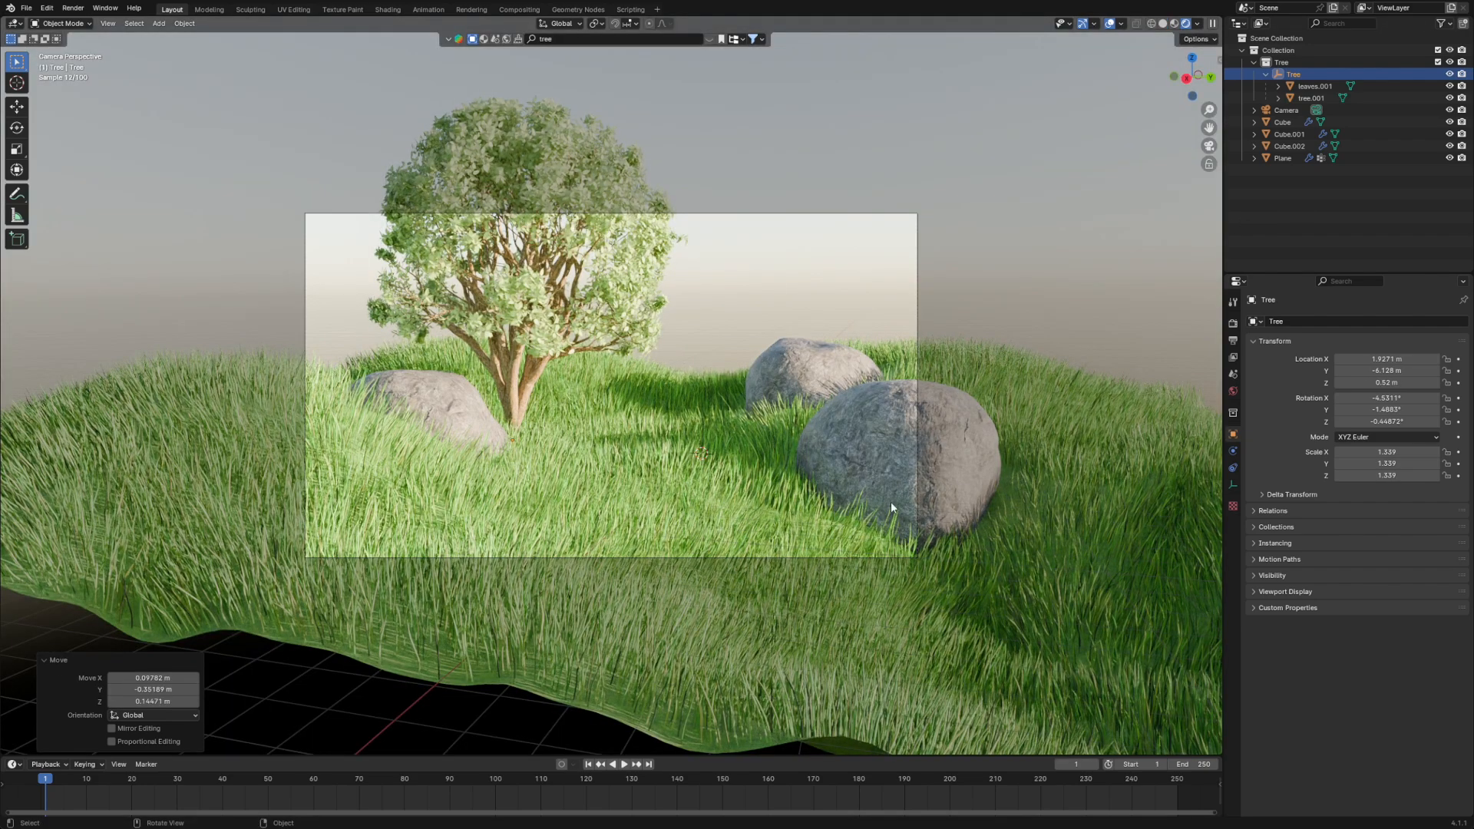
{"action": "key", "text": "KP_0"}
{"action": "key", "text": "KP_0"}
- Scale the whole Tree hierarchy up by about 1.23 using its parent object
{"action": "left_click", "coordinate": [543, 361]}
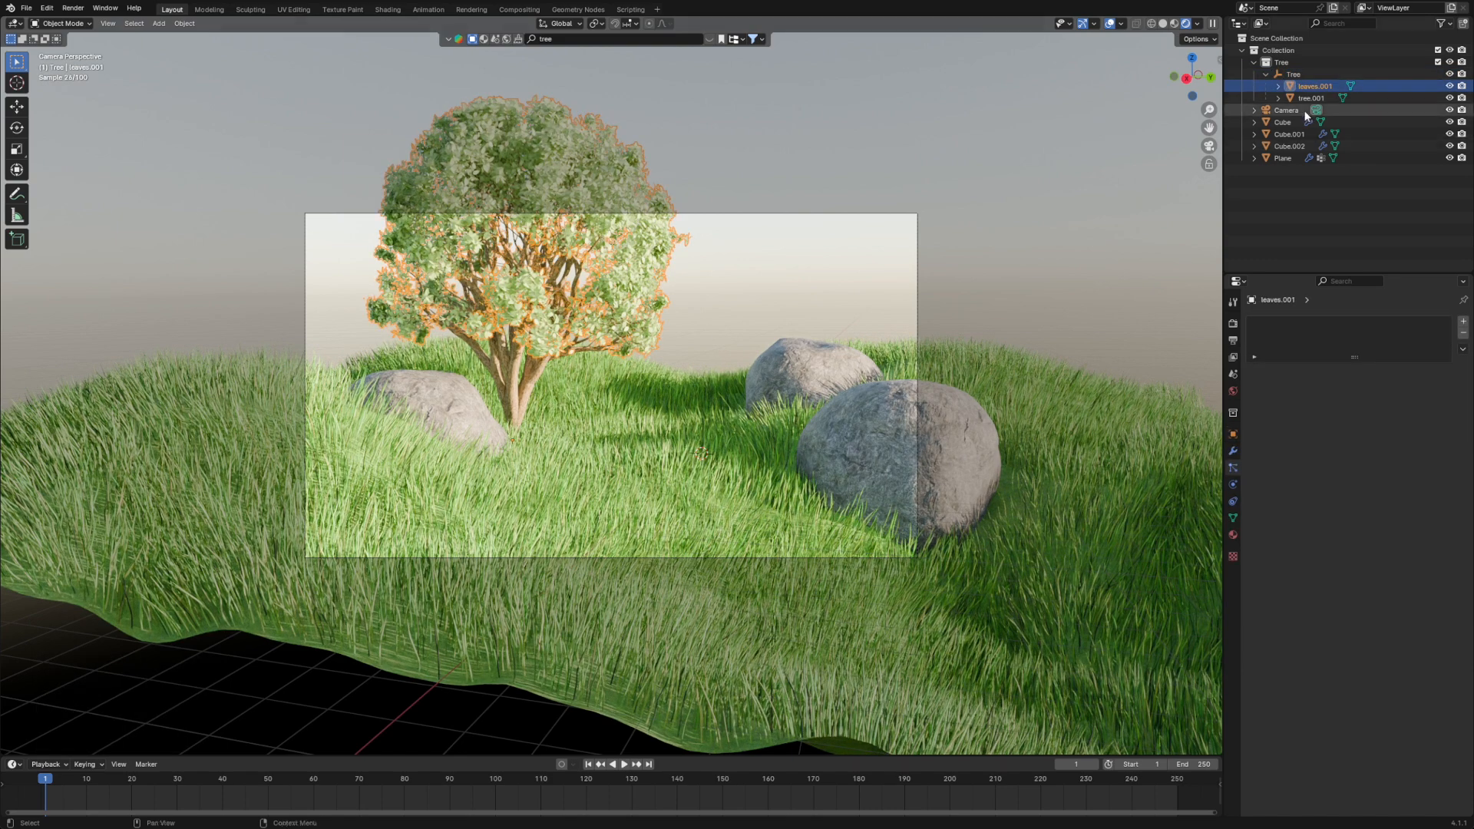
{"action": "left_click", "coordinate": [1295, 74]}
{"action": "key", "text": "s"}
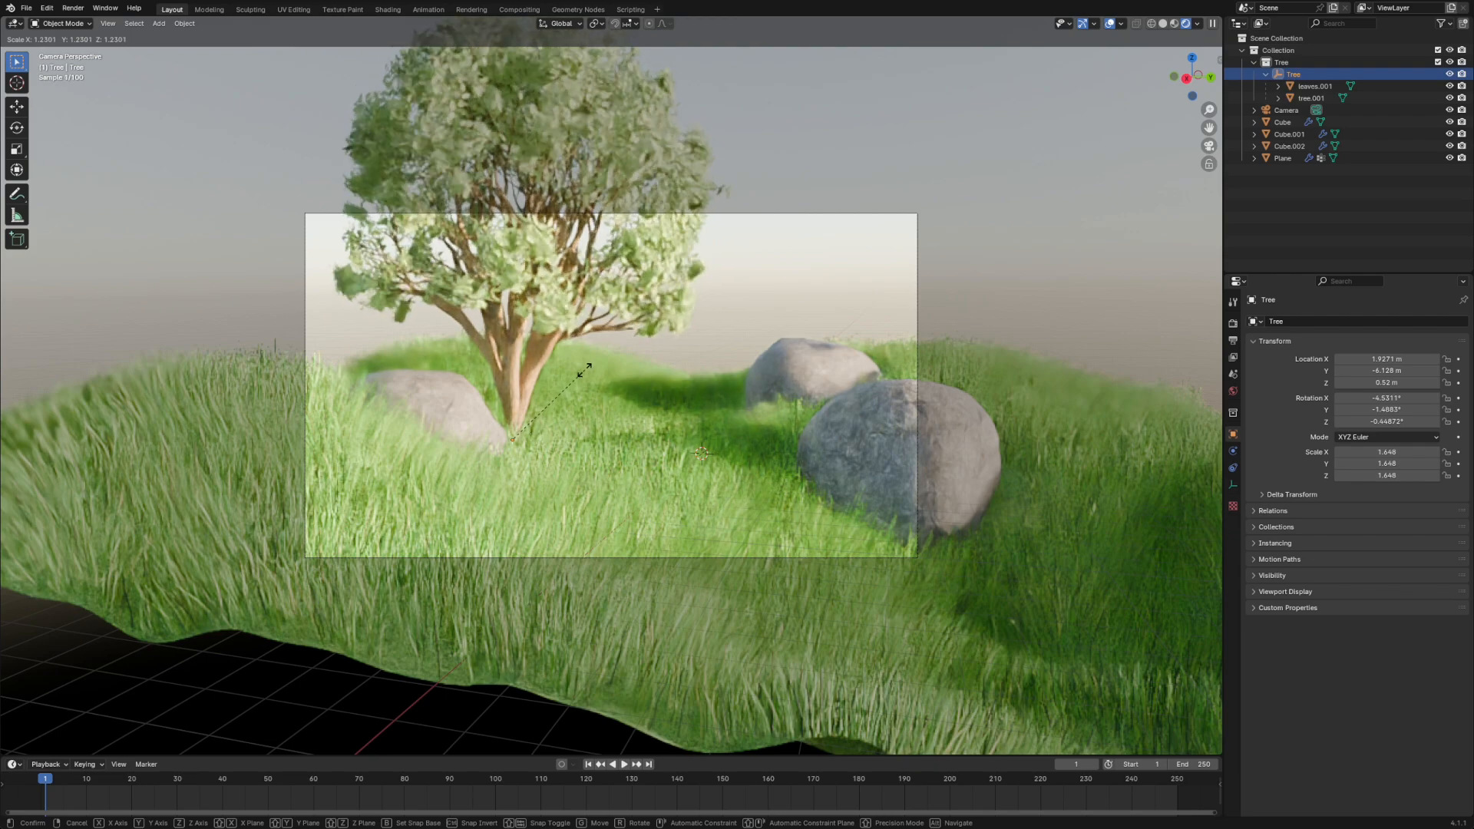
{"action": "left_click", "coordinate": [583, 369]}
- Move the tree horizontally by about -4.03 m in X and -2.50 m in Y, and tilt it about 2.66° in the camera view
{"action": "key", "text": "g"}
{"action": "key", "text": "shift+z"}
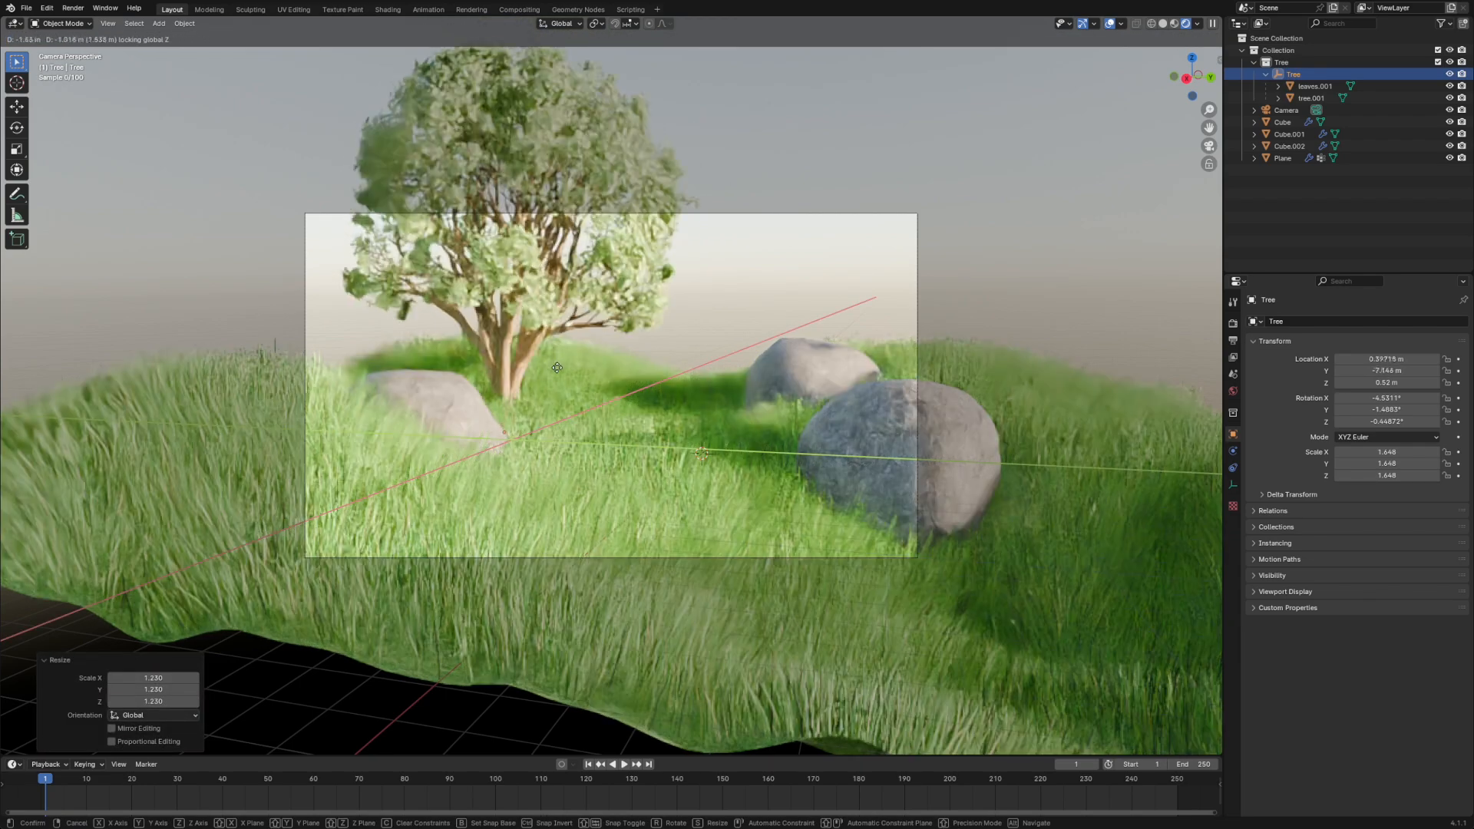
{"action": "left_click", "coordinate": [550, 356]}
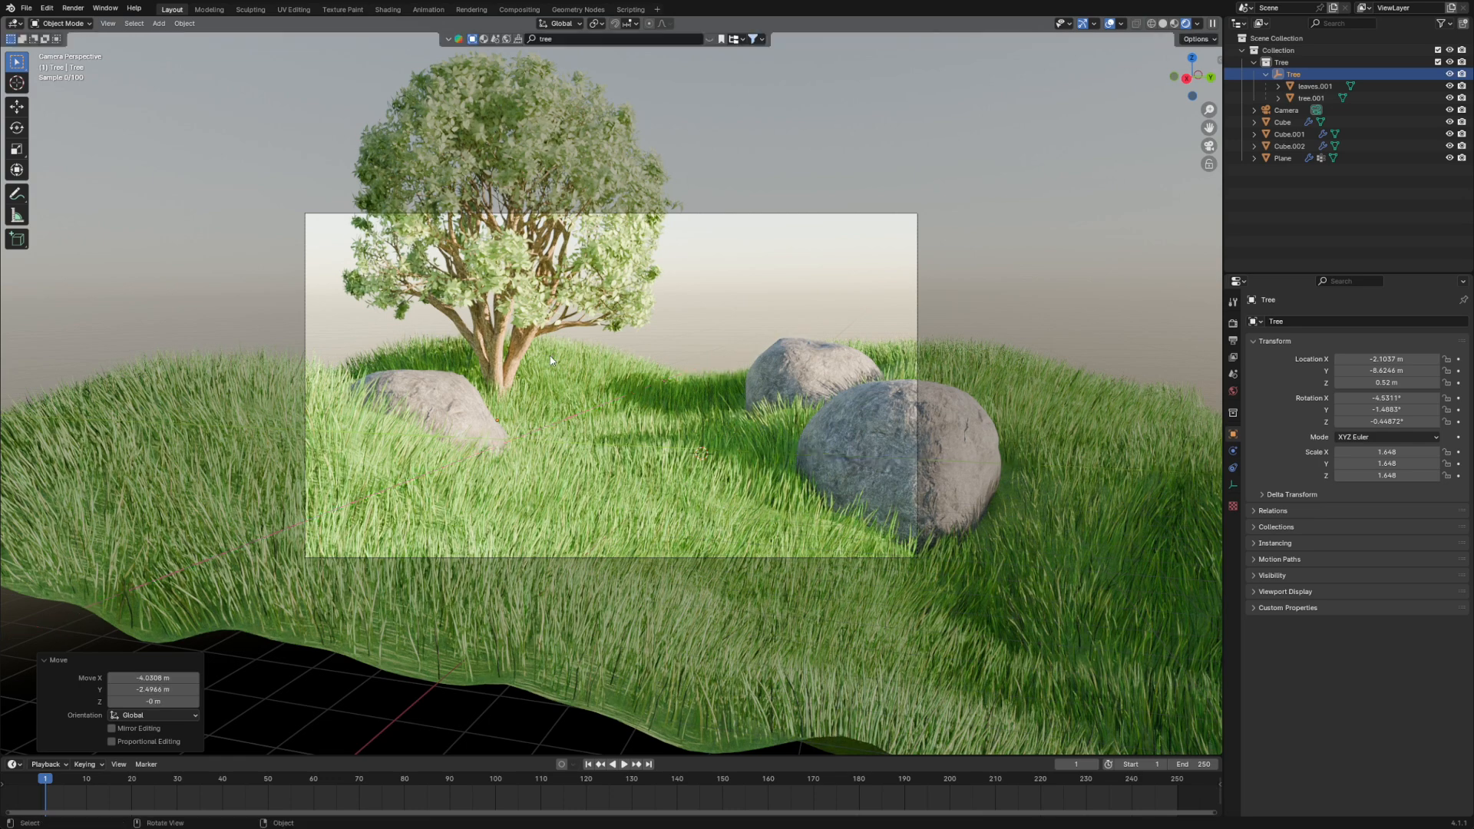
{"action": "key", "text": "r"}
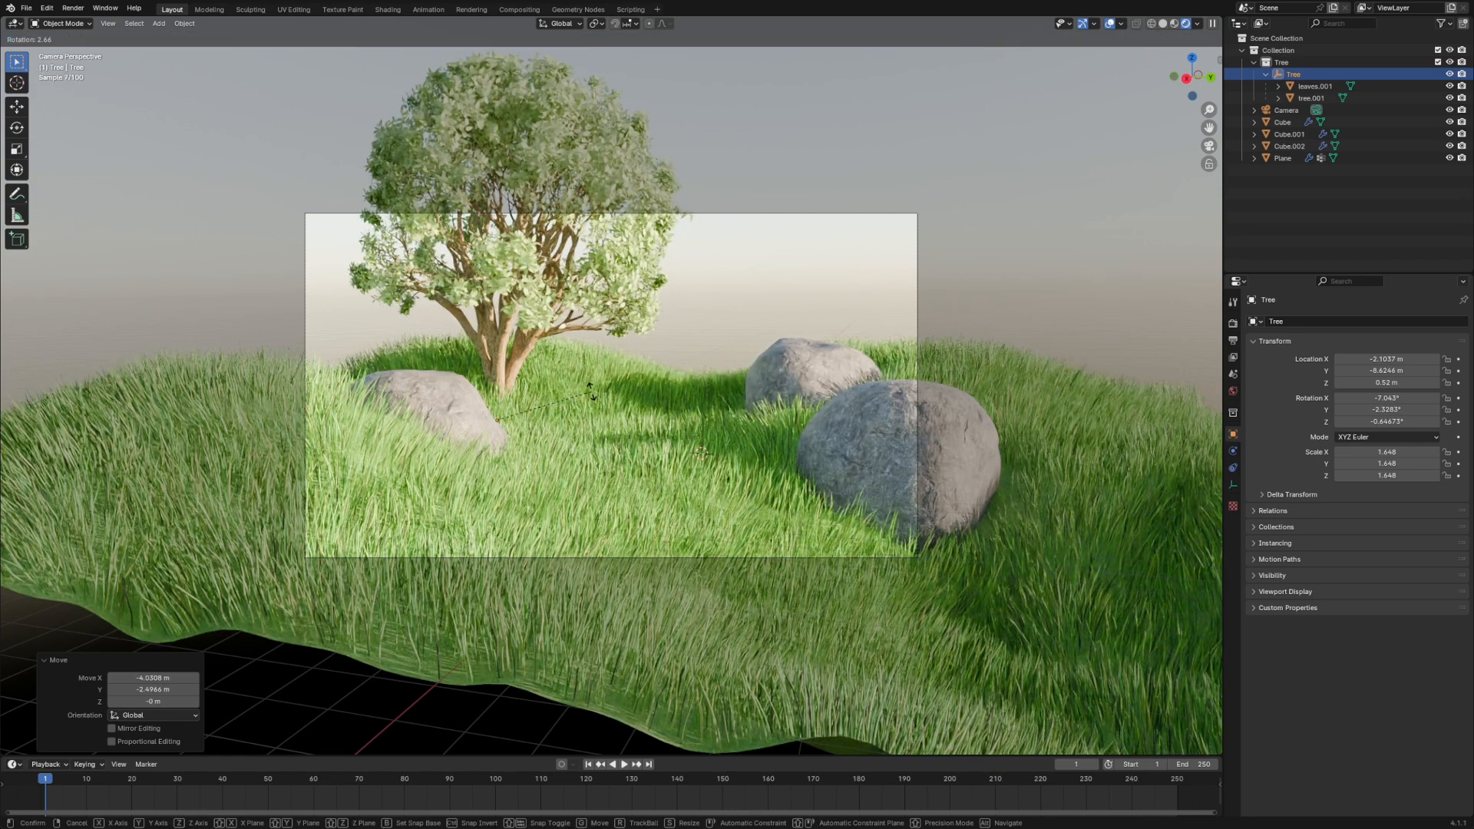
{"action": "left_click", "coordinate": [591, 396]}
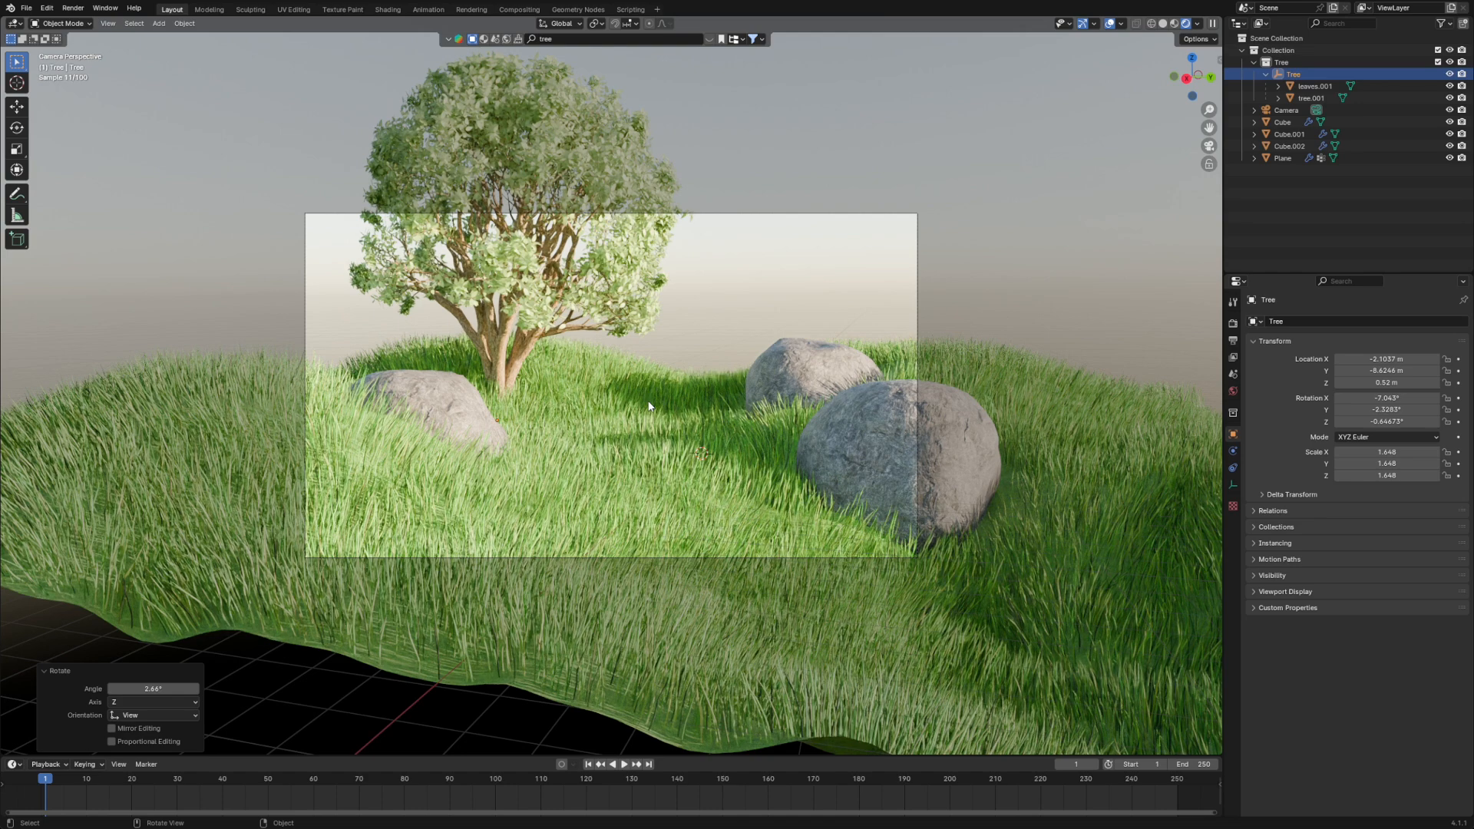
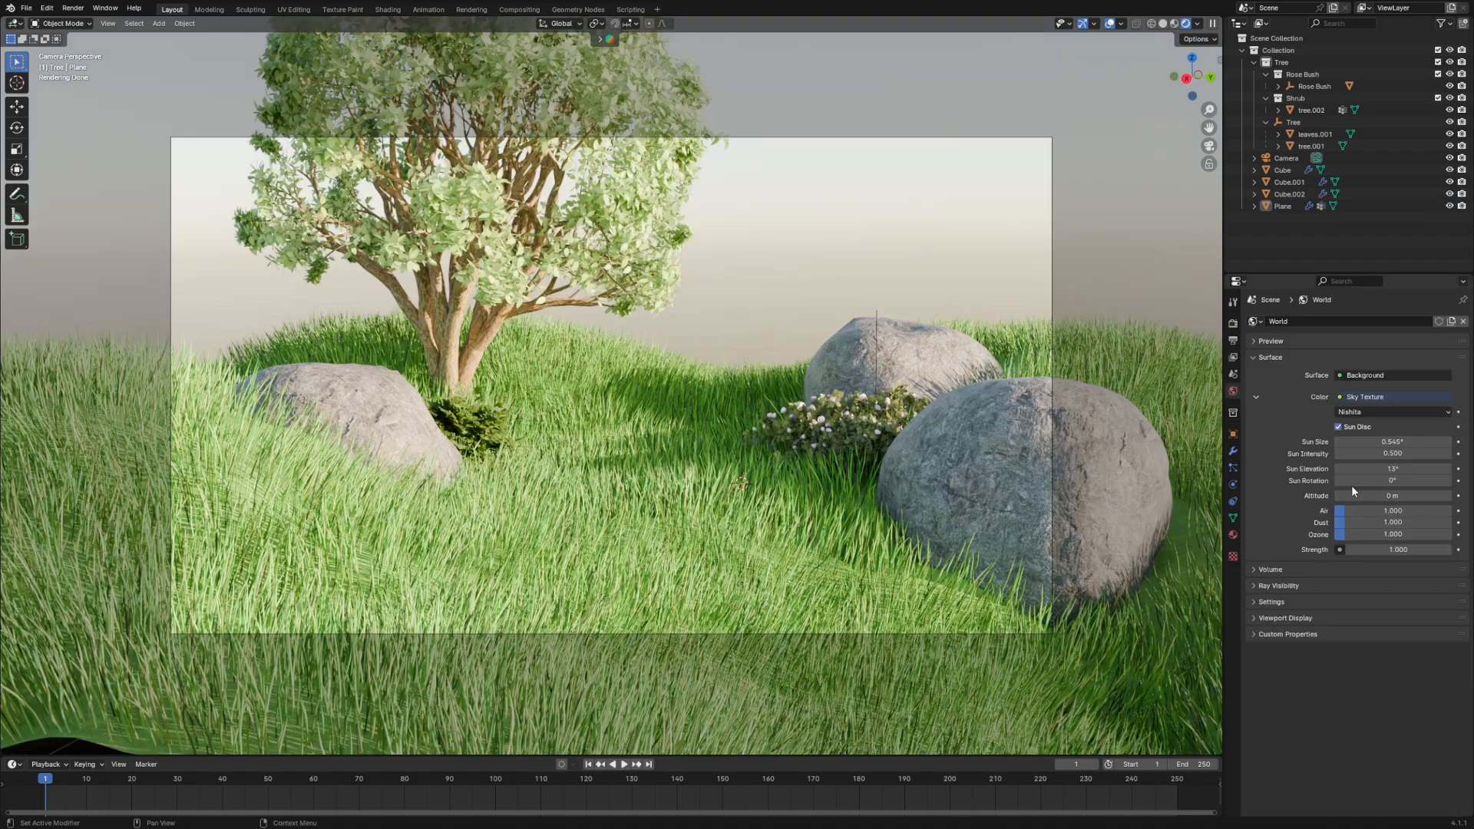
- Set the Sky Texture's sun elevation to 0.6° and sun rotation to -45.2°, and check the lighting through the camera
{"action": "left_click_drag", "start_coordinate": [1351, 469], "coordinate": [1390, 469]}
{"action": "scroll", "coordinate": [921, 443], "scroll_direction": "down", "scroll_amount": 1}
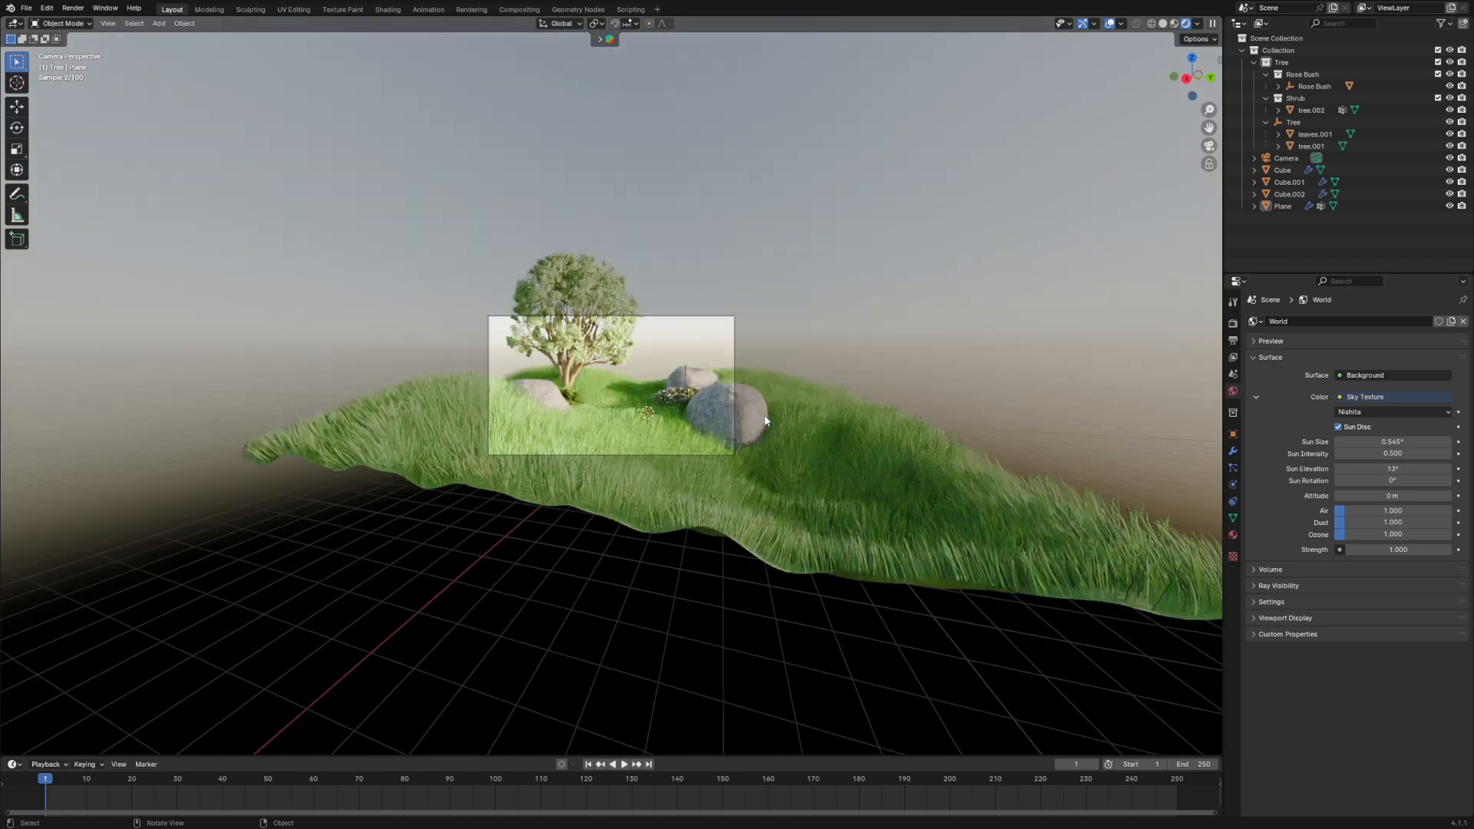
{"action": "middle_click_drag", "start_coordinate": [764, 415], "coordinate": [799, 471]}
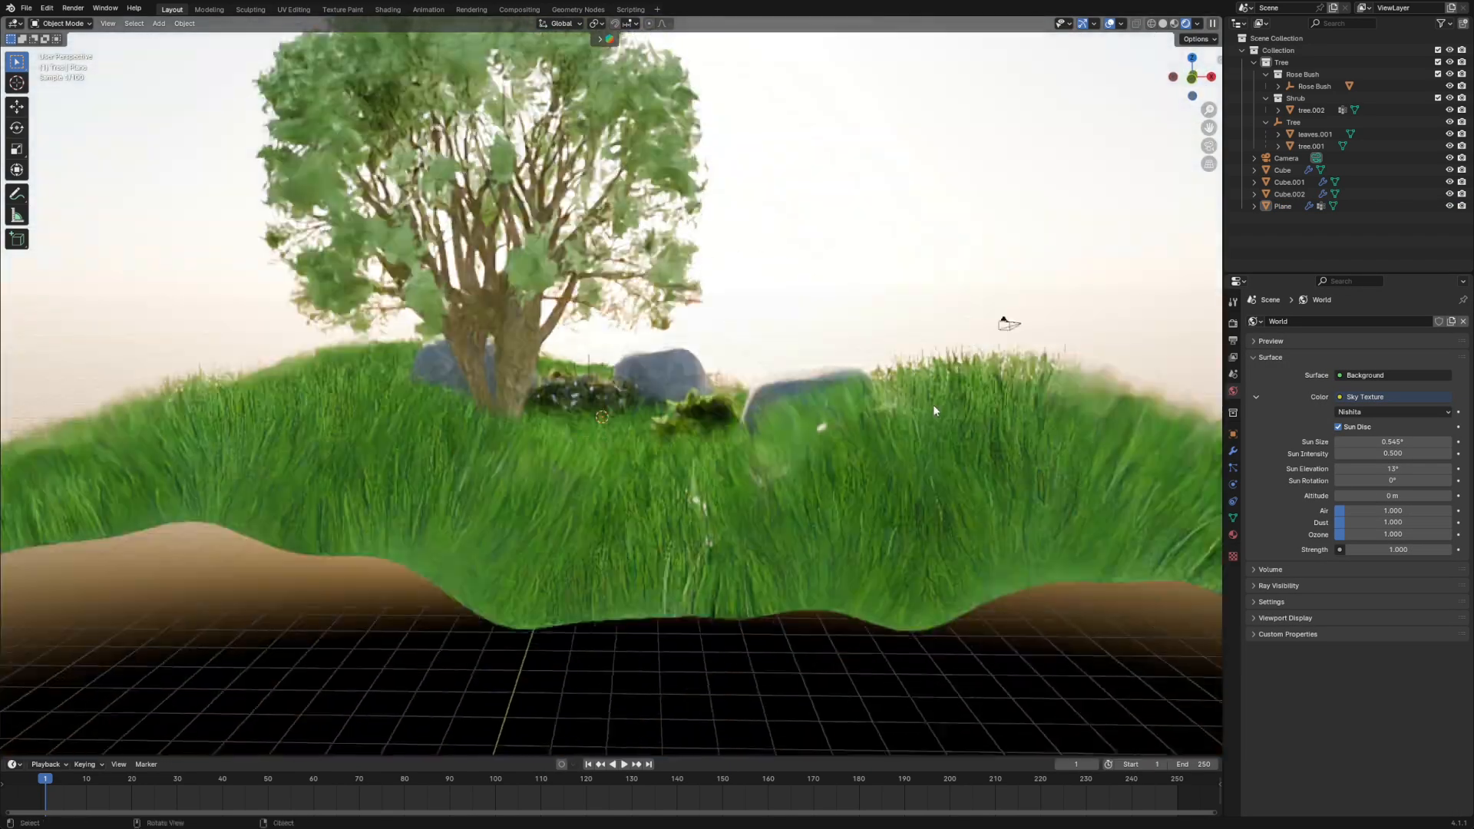
{"action": "scroll", "coordinate": [934, 411], "scroll_direction": "down", "scroll_amount": 6}
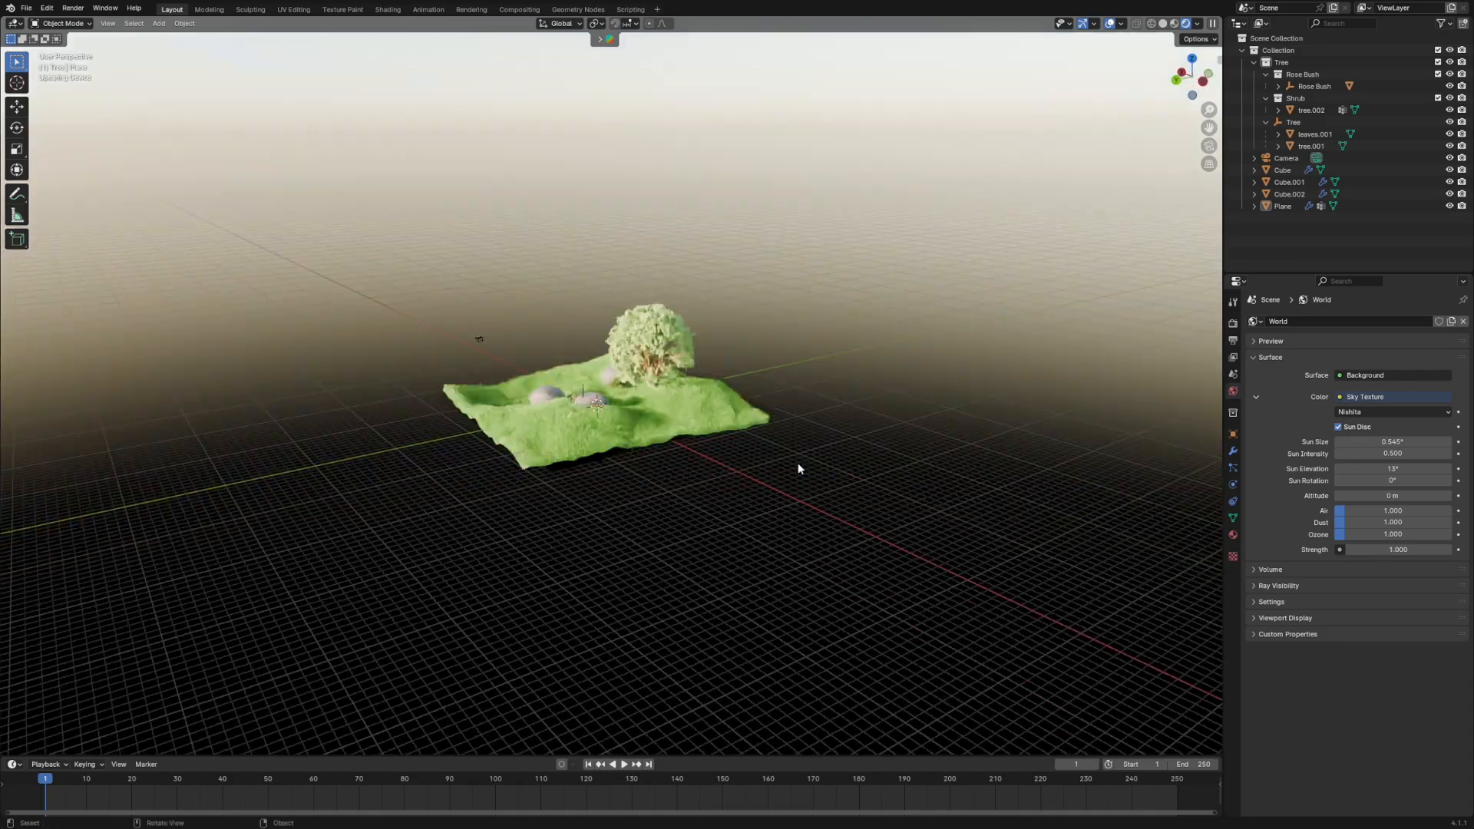
{"action": "mouse_move", "coordinate": [877, 427]}
{"action": "middle_mouse_down"}
{"action": "mouse_move", "coordinate": [844, 384]}
{"action": "mouse_move", "coordinate": [799, 361]}
{"action": "mouse_move", "coordinate": [700, 408]}
{"action": "mouse_move", "coordinate": [865, 405]}
{"action": "middle_mouse_up"}
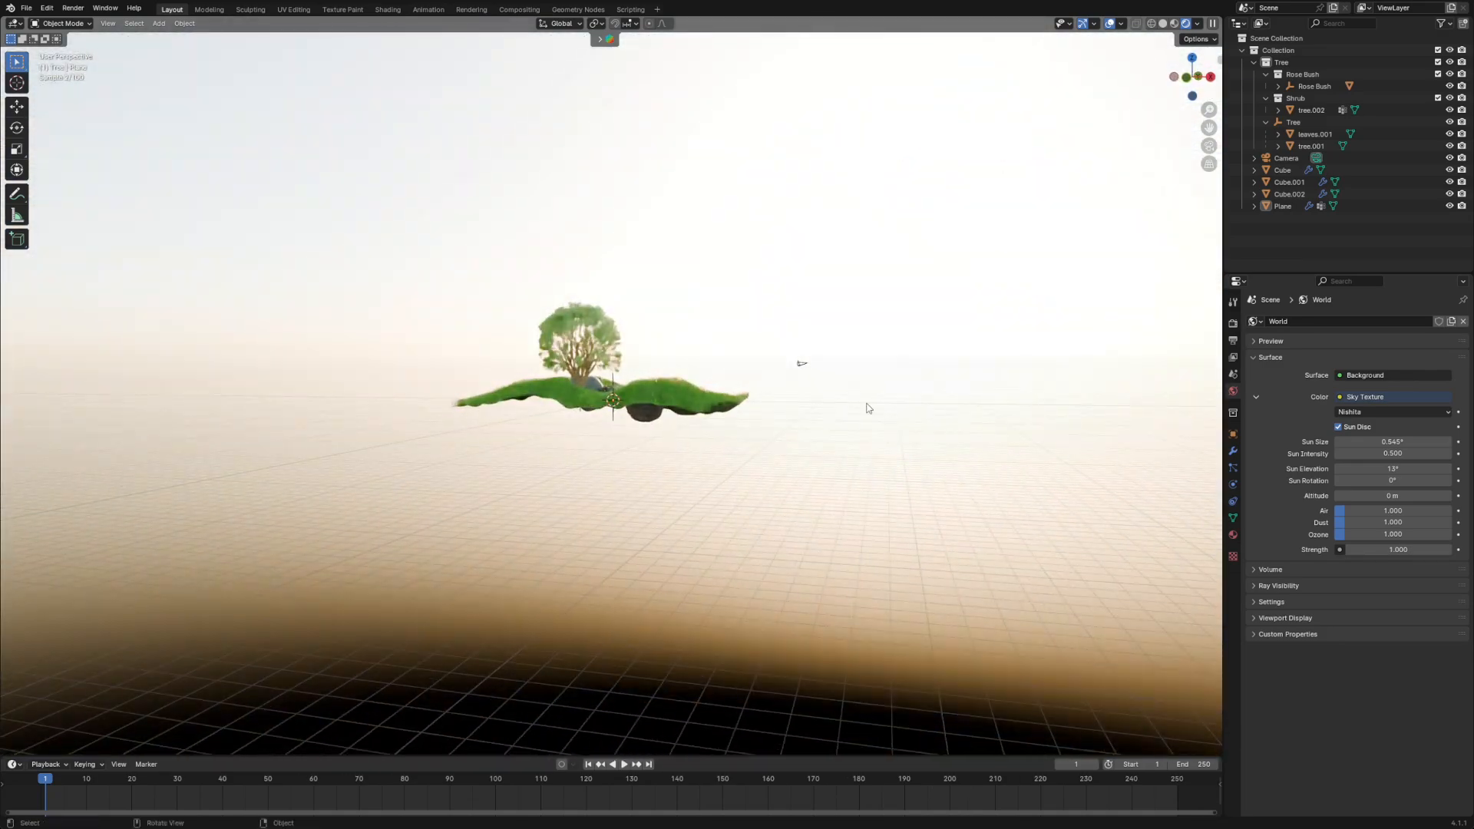
{"action": "mouse_move", "coordinate": [1392, 478]}
{"action": "left_mouse_down"}
{"action": "mouse_move", "coordinate": [1322, 478]}
{"action": "mouse_move", "coordinate": [1389, 469]}
{"action": "mouse_move", "coordinate": [1369, 469]}
{"action": "left_mouse_up"}
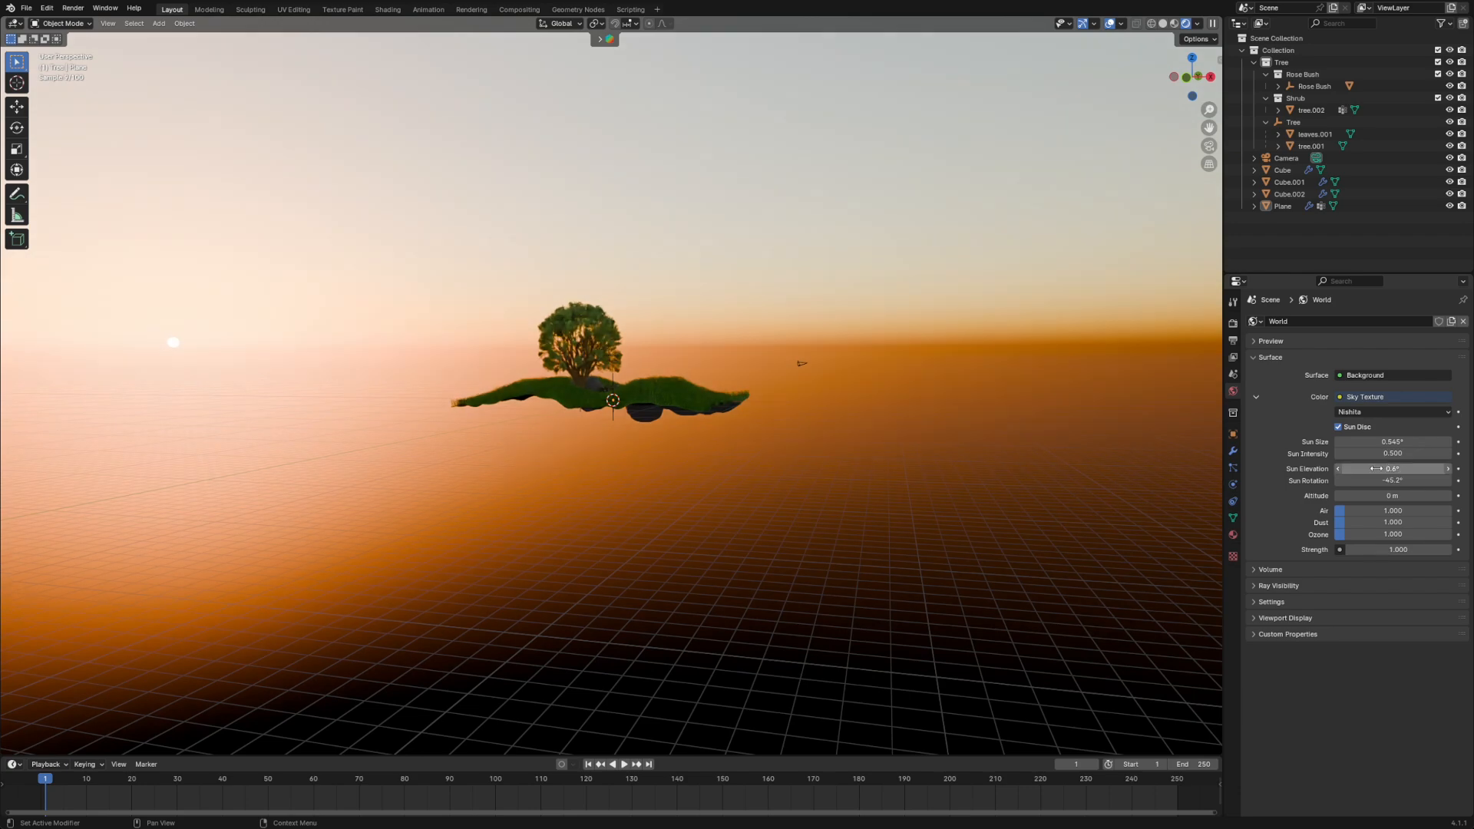
{"action": "middle_click_drag", "start_coordinate": [882, 452], "coordinate": [794, 463]}
{"action": "key", "text": "KP_0"}
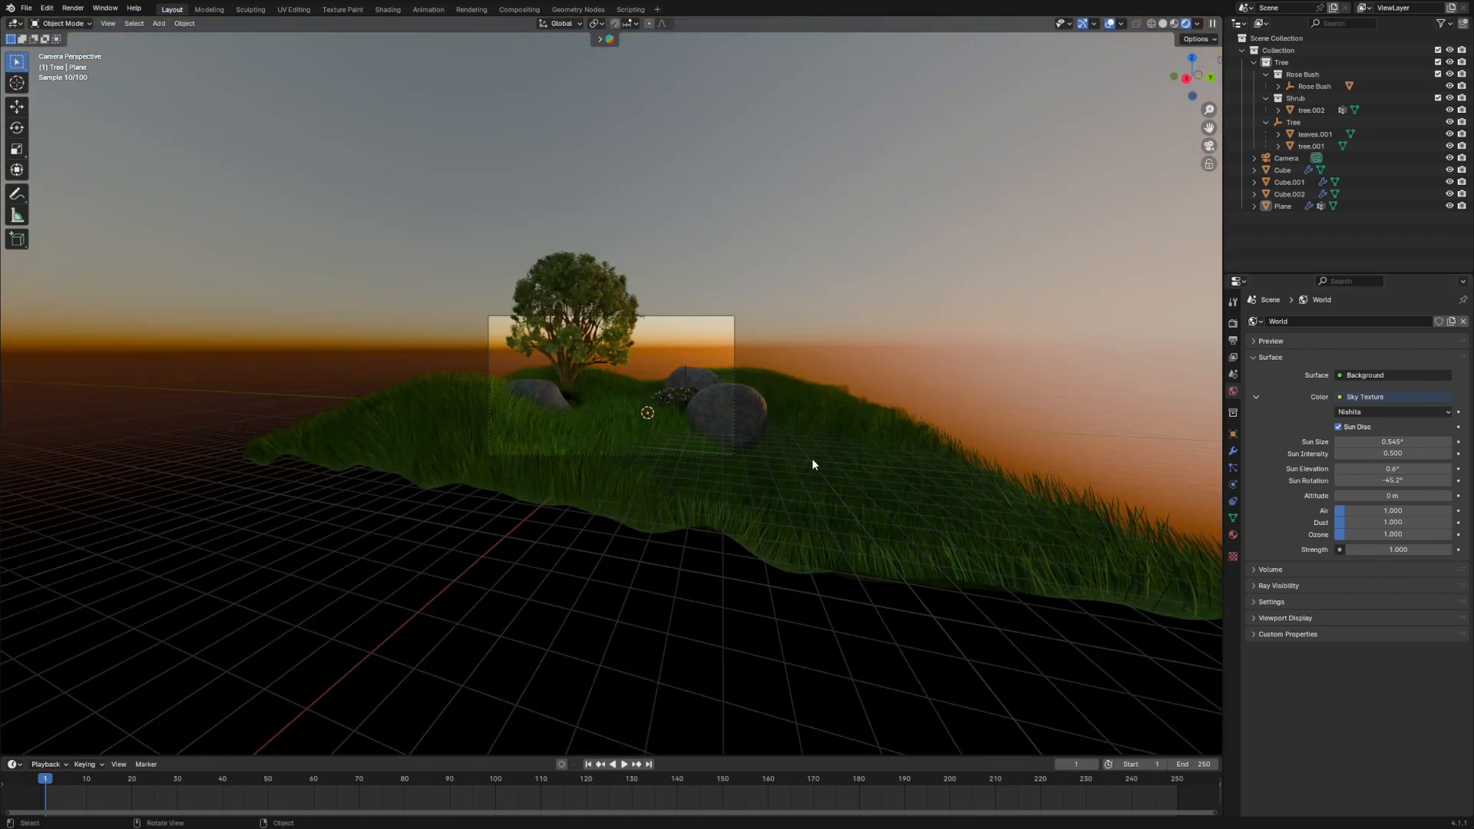
{"action": "scroll", "coordinate": [812, 459], "scroll_direction": "up", "scroll_amount": 6}
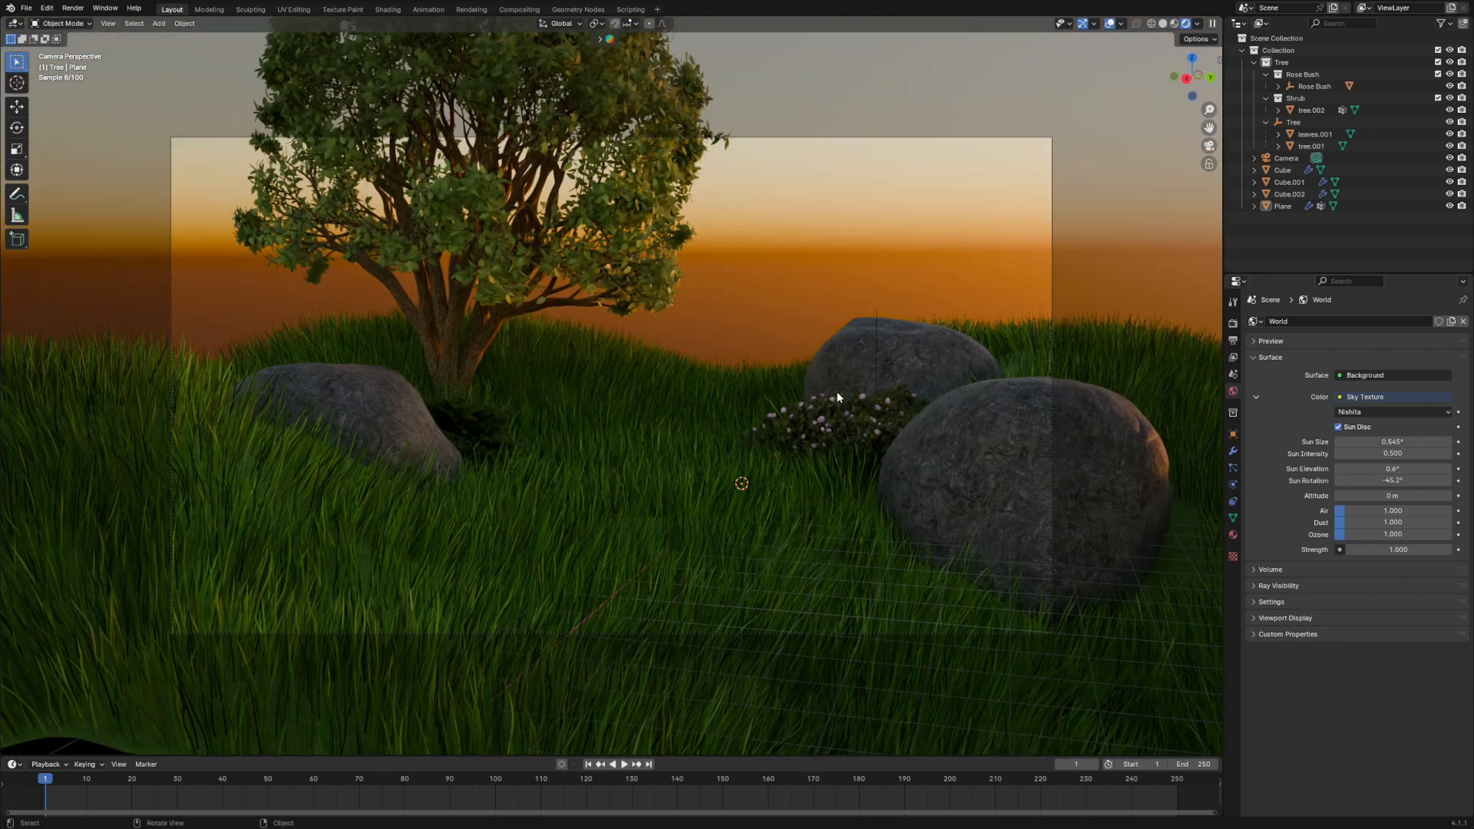
- Set the Sky Texture's sun elevation to 25.2° and its sun rotation to about 243°
{"action": "scroll", "coordinate": [836, 390], "scroll_direction": "down", "scroll_amount": 2}
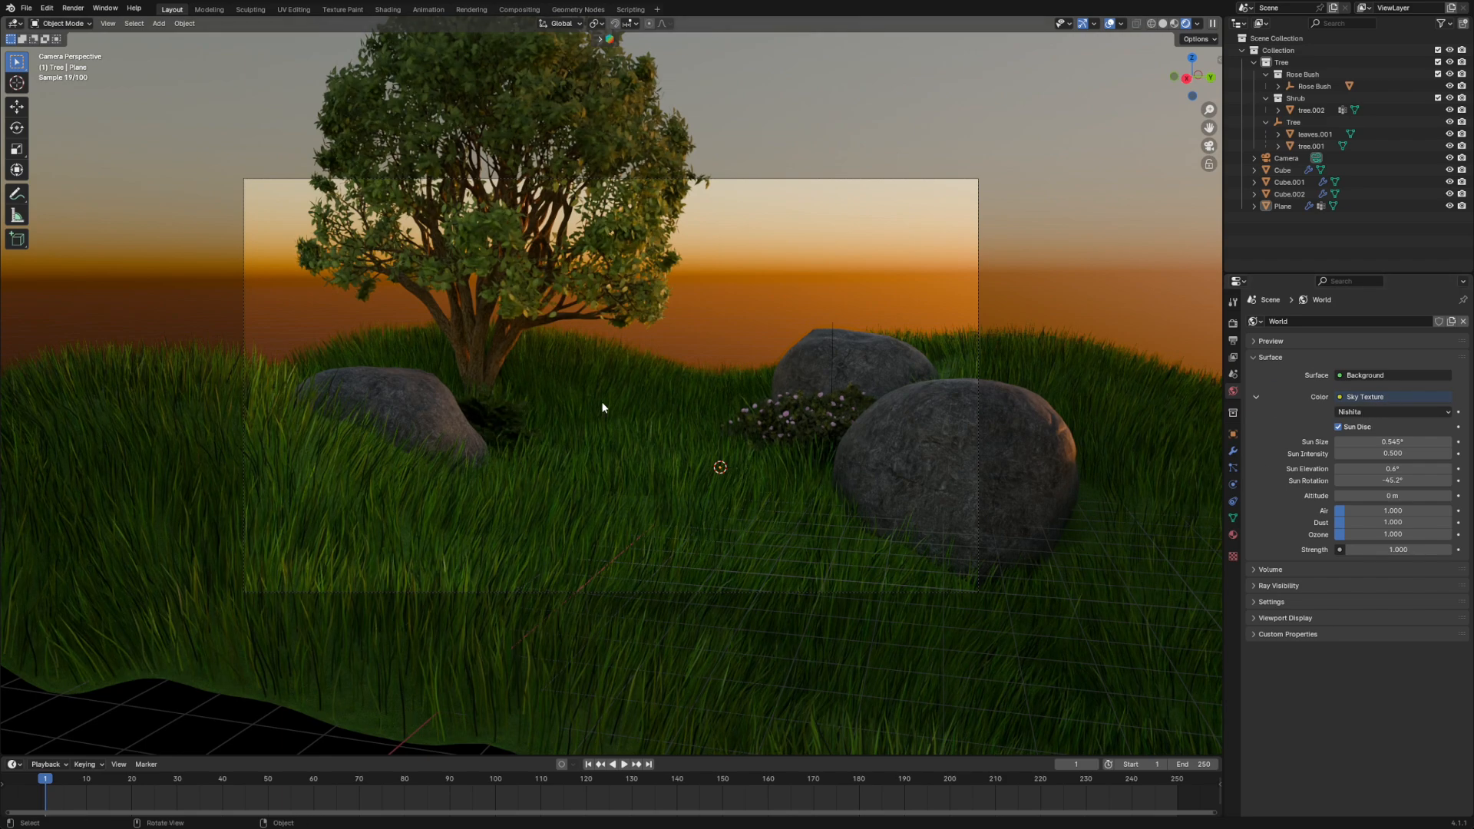
{"action": "scroll", "coordinate": [776, 278], "scroll_direction": "down", "scroll_amount": 3}
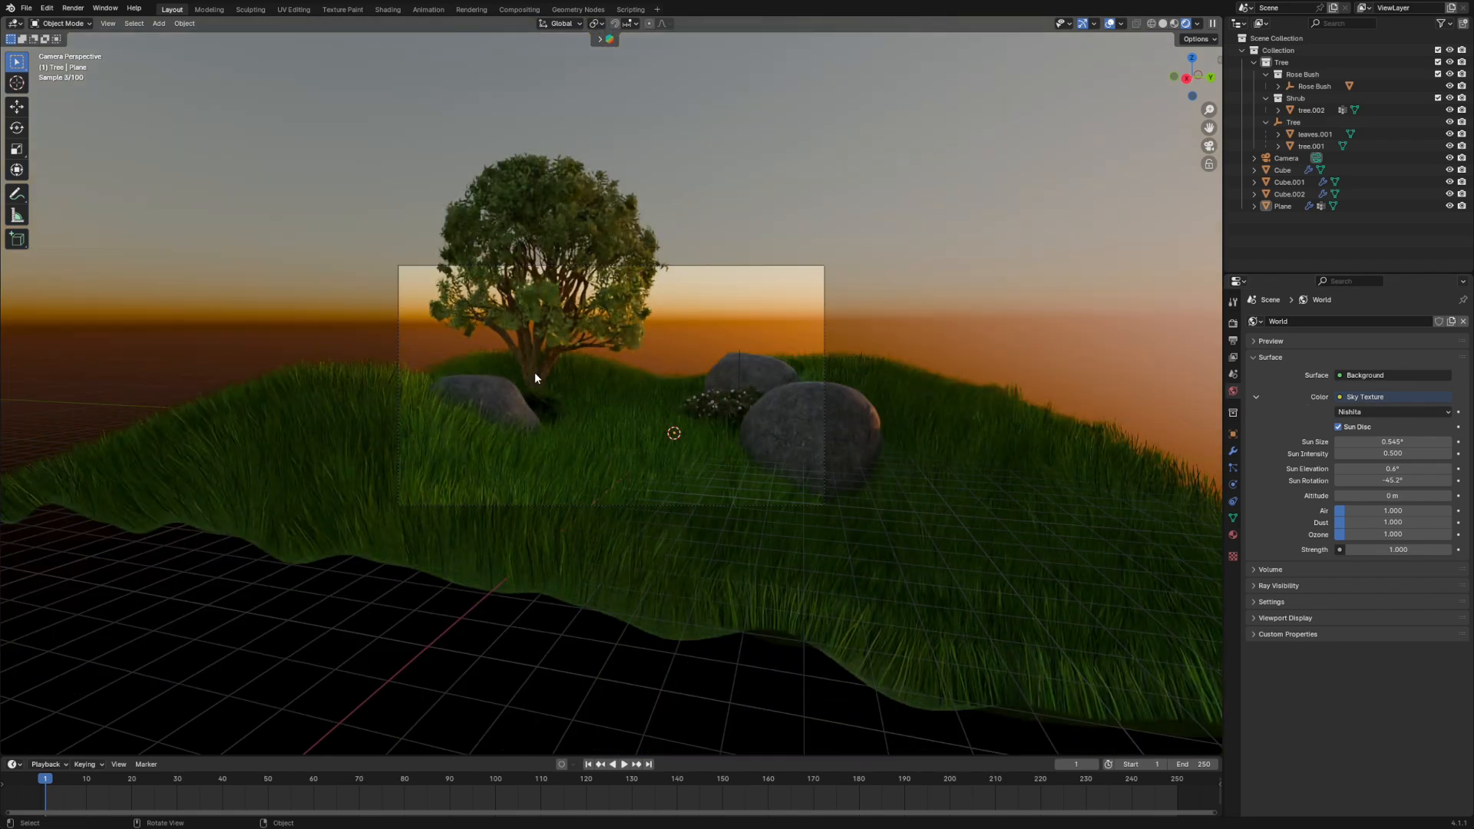
{"action": "left_click_drag", "start_coordinate": [1393, 481], "coordinate": [1416, 481]}
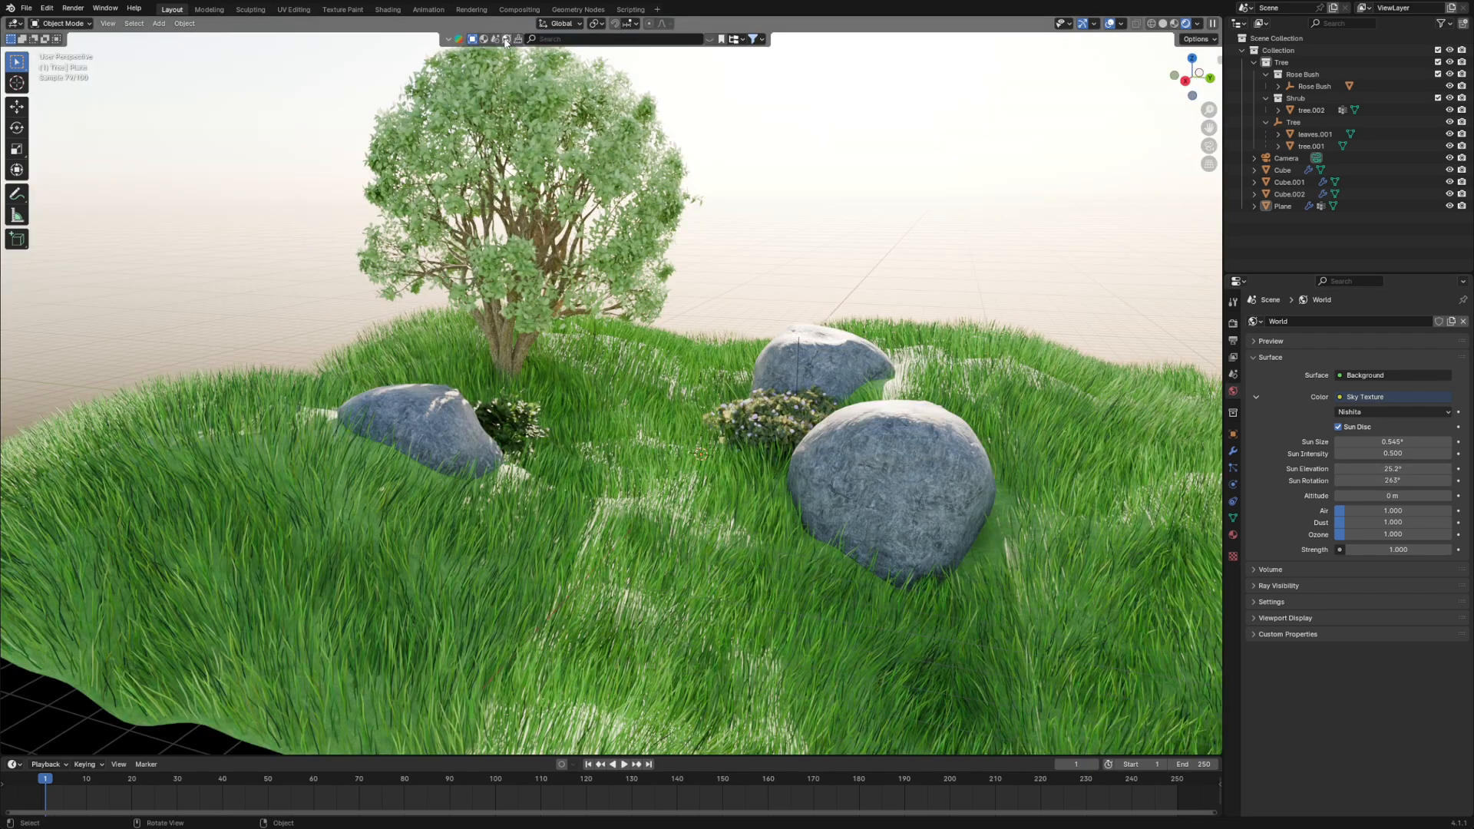
- Search the online asset library's HDRs for "sunset"
{"action": "left_click", "coordinate": [489, 43]}
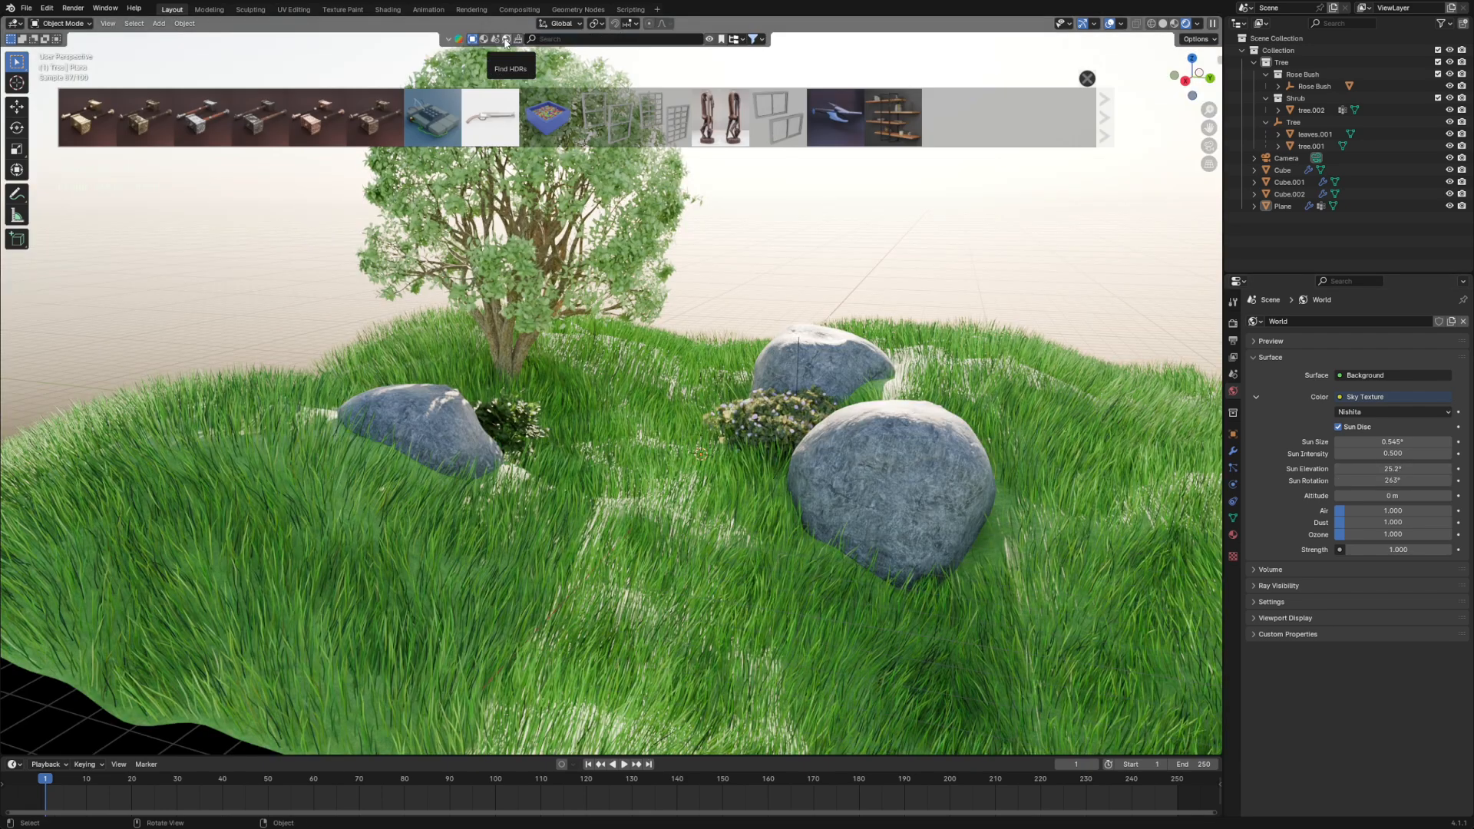
{"action": "left_click", "coordinate": [506, 38]}
{"action": "left_click", "coordinate": [551, 38]}
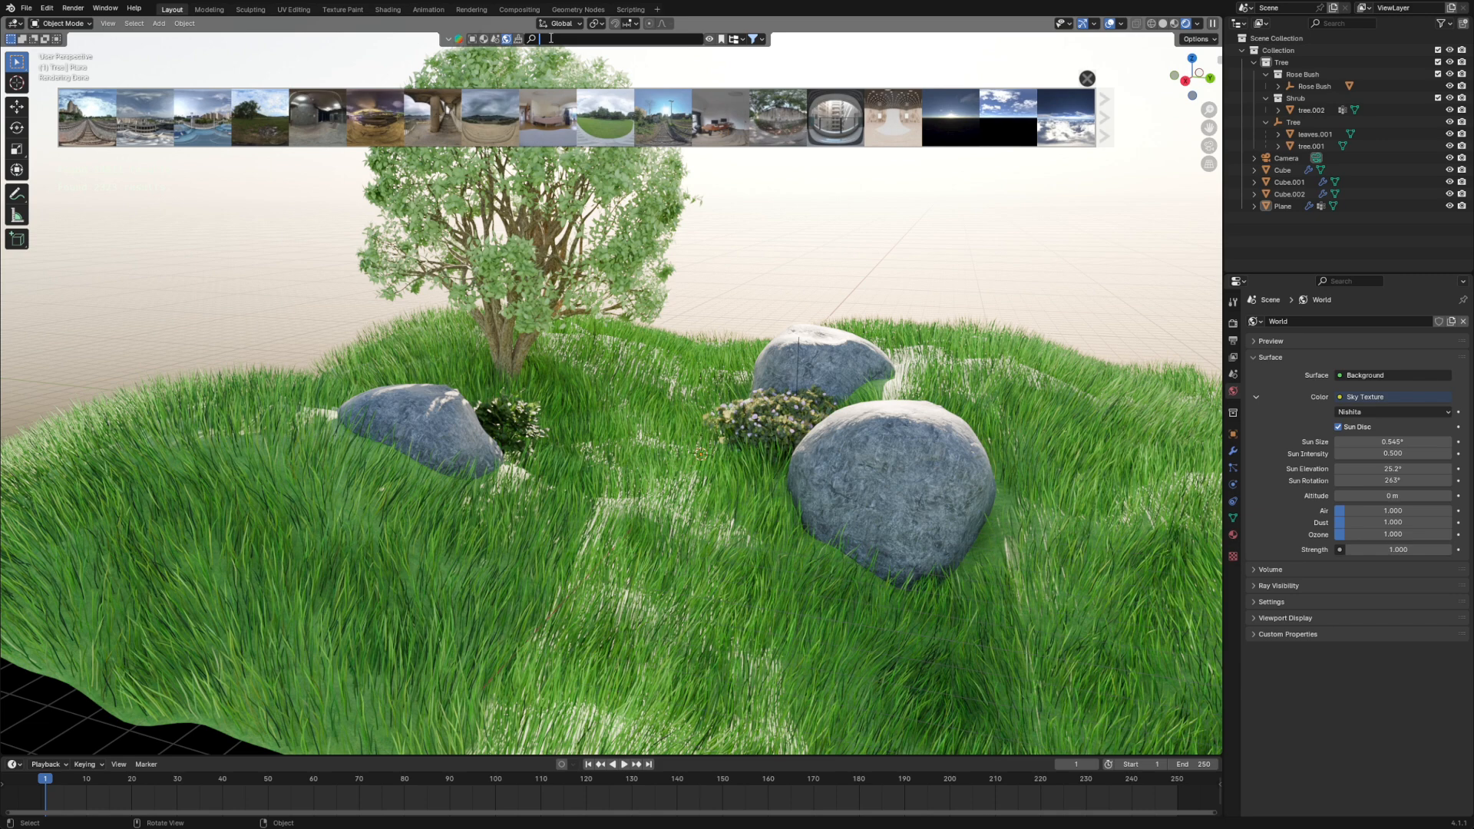
{"action": "type", "text": "sunset"}
{"action": "key", "text": "Return"}
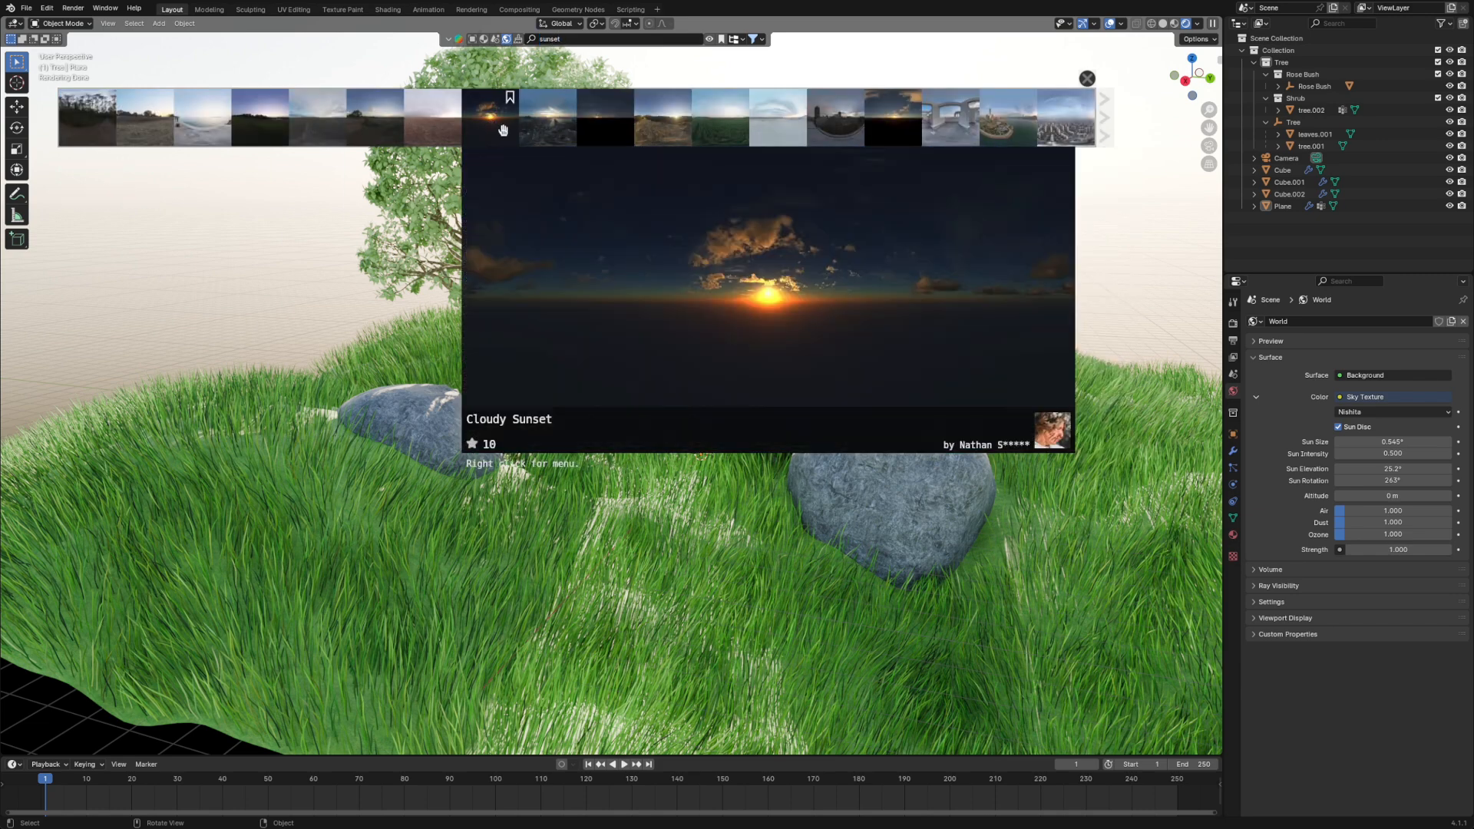
- Download the Cloudy Sunset HDR at Original resolution as the world background
{"action": "left_click", "coordinate": [490, 119]}
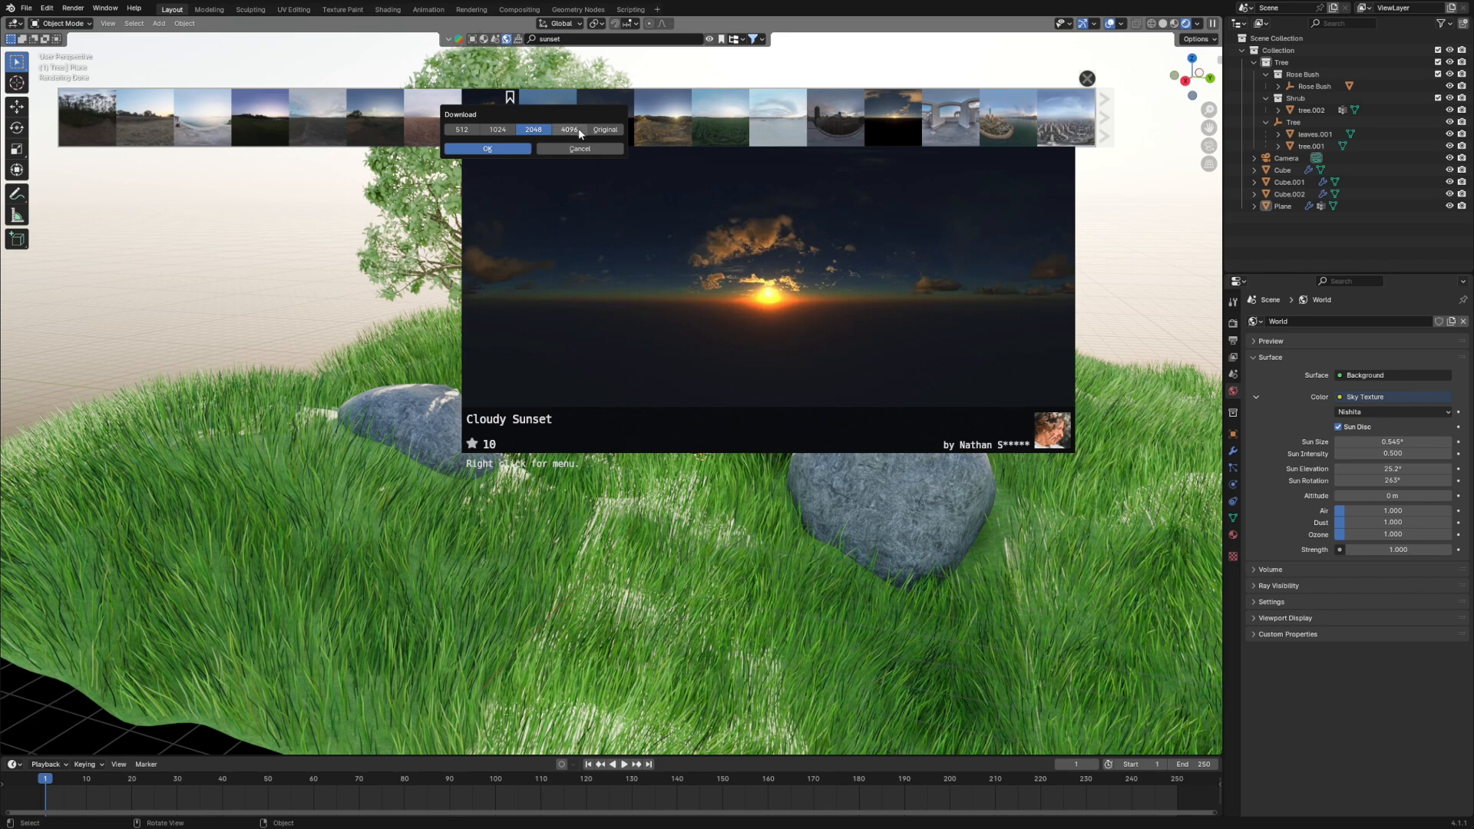
{"action": "left_click", "coordinate": [597, 129]}
{"action": "left_click", "coordinate": [499, 149]}
{"action": "mouse_move", "coordinate": [541, 146]}
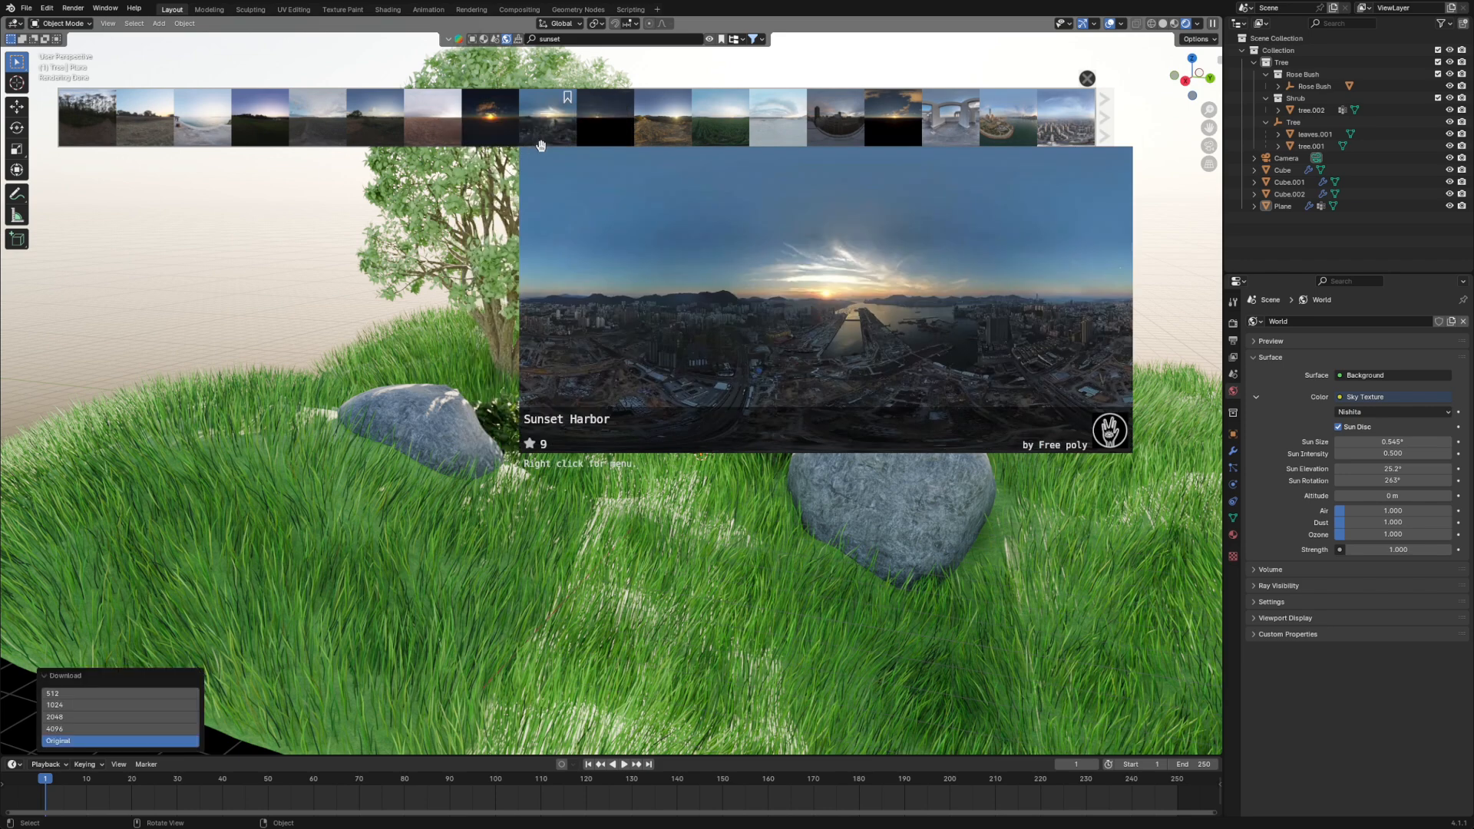
{"action": "scroll", "coordinate": [852, 389], "scroll_direction": "up", "scroll_amount": 2}
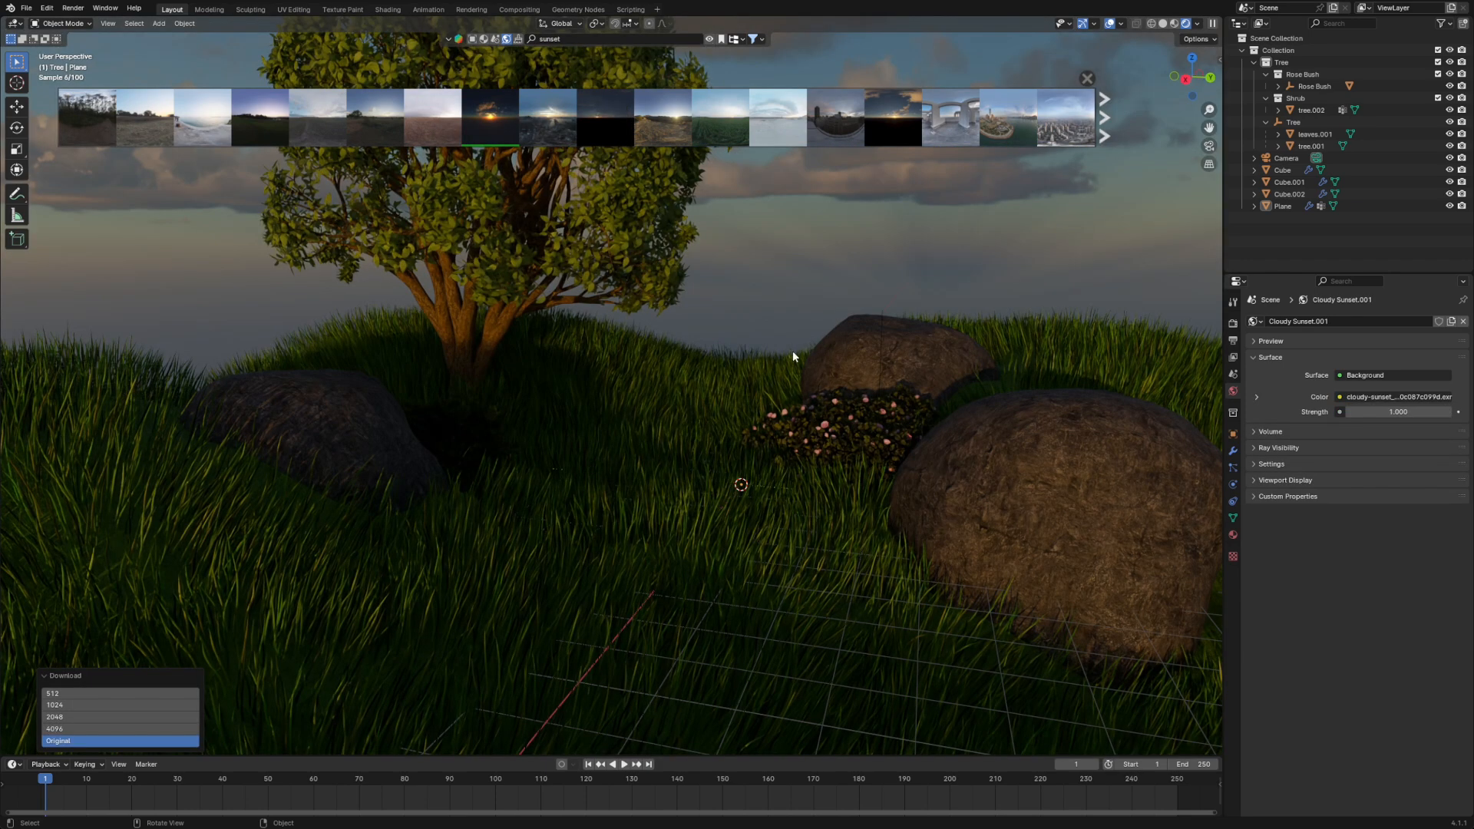
- Set the Cloudy Sunset background's Strength to 6.1 and check the lighting around the scene
{"action": "middle_click_drag", "start_coordinate": [793, 356], "coordinate": [577, 348]}
{"action": "scroll", "coordinate": [468, 291], "scroll_direction": "down", "scroll_amount": 5}
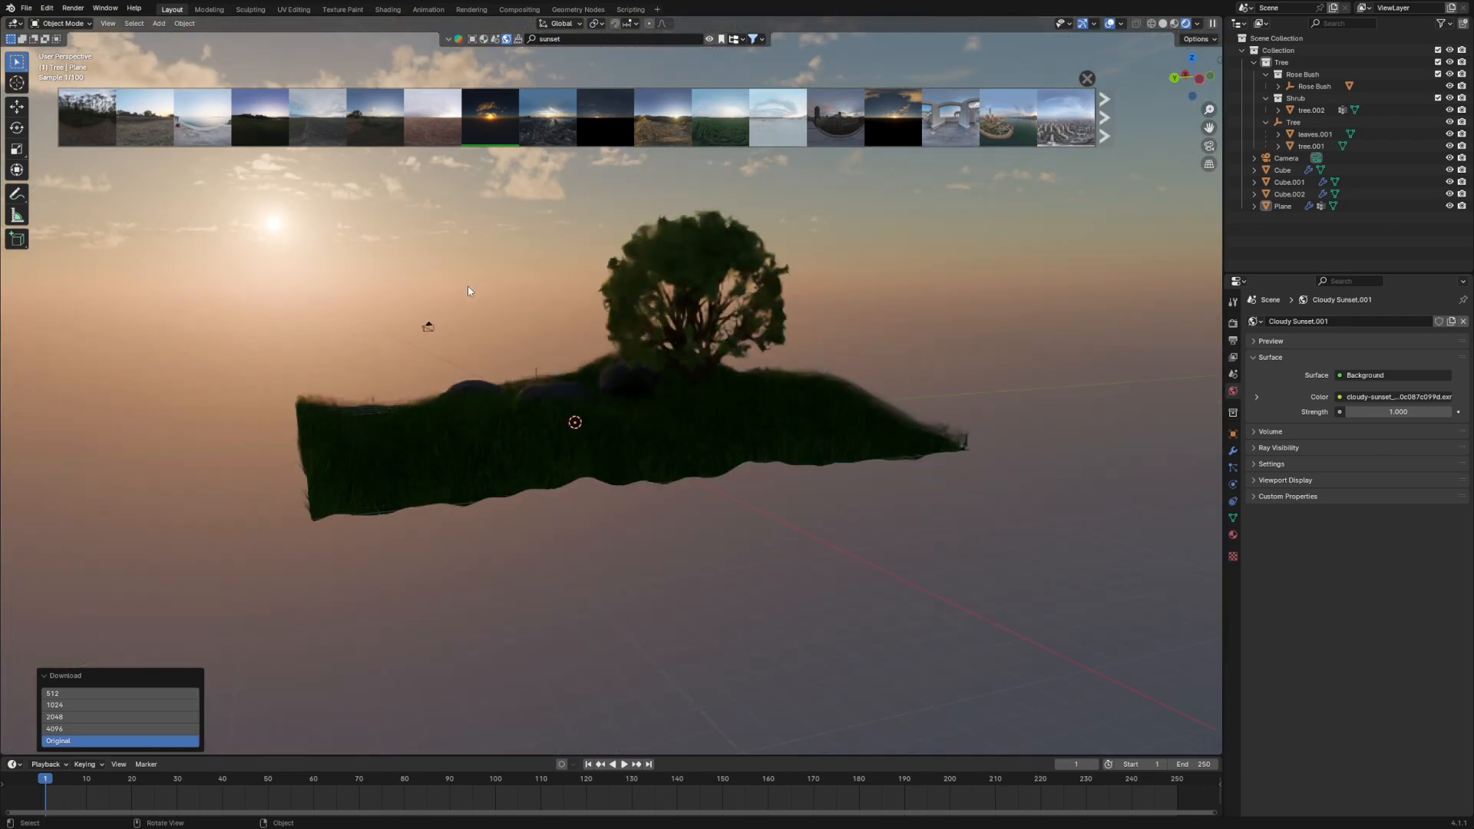
{"action": "mouse_move", "coordinate": [487, 347]}
{"action": "middle_mouse_down"}
{"action": "mouse_move", "coordinate": [463, 349]}
{"action": "mouse_move", "coordinate": [504, 357]}
{"action": "middle_mouse_up"}
{"action": "left_click_drag", "start_coordinate": [1374, 414], "coordinate": [1413, 414]}
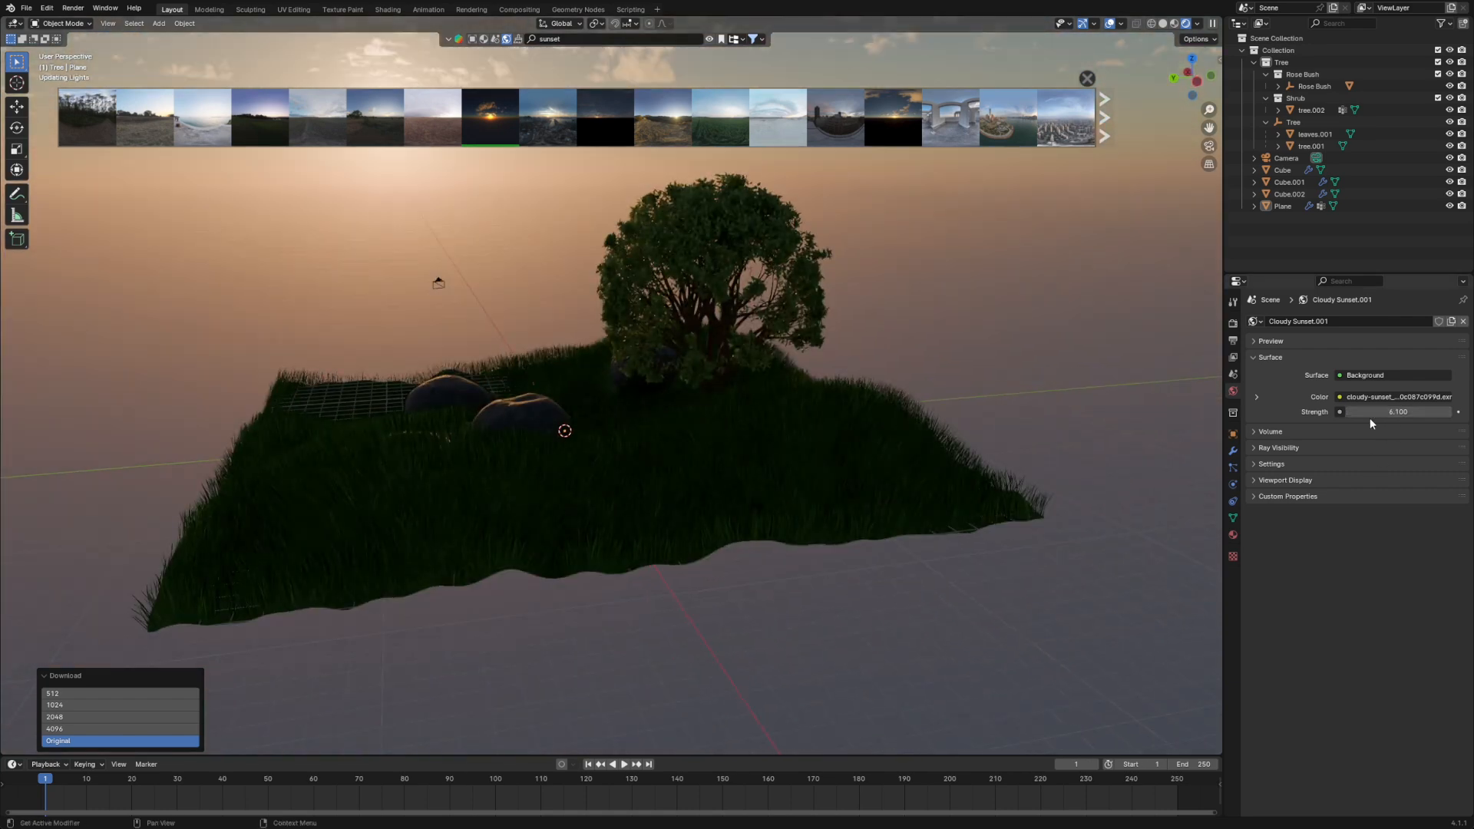
{"action": "middle_click_drag", "start_coordinate": [797, 435], "coordinate": [768, 399]}
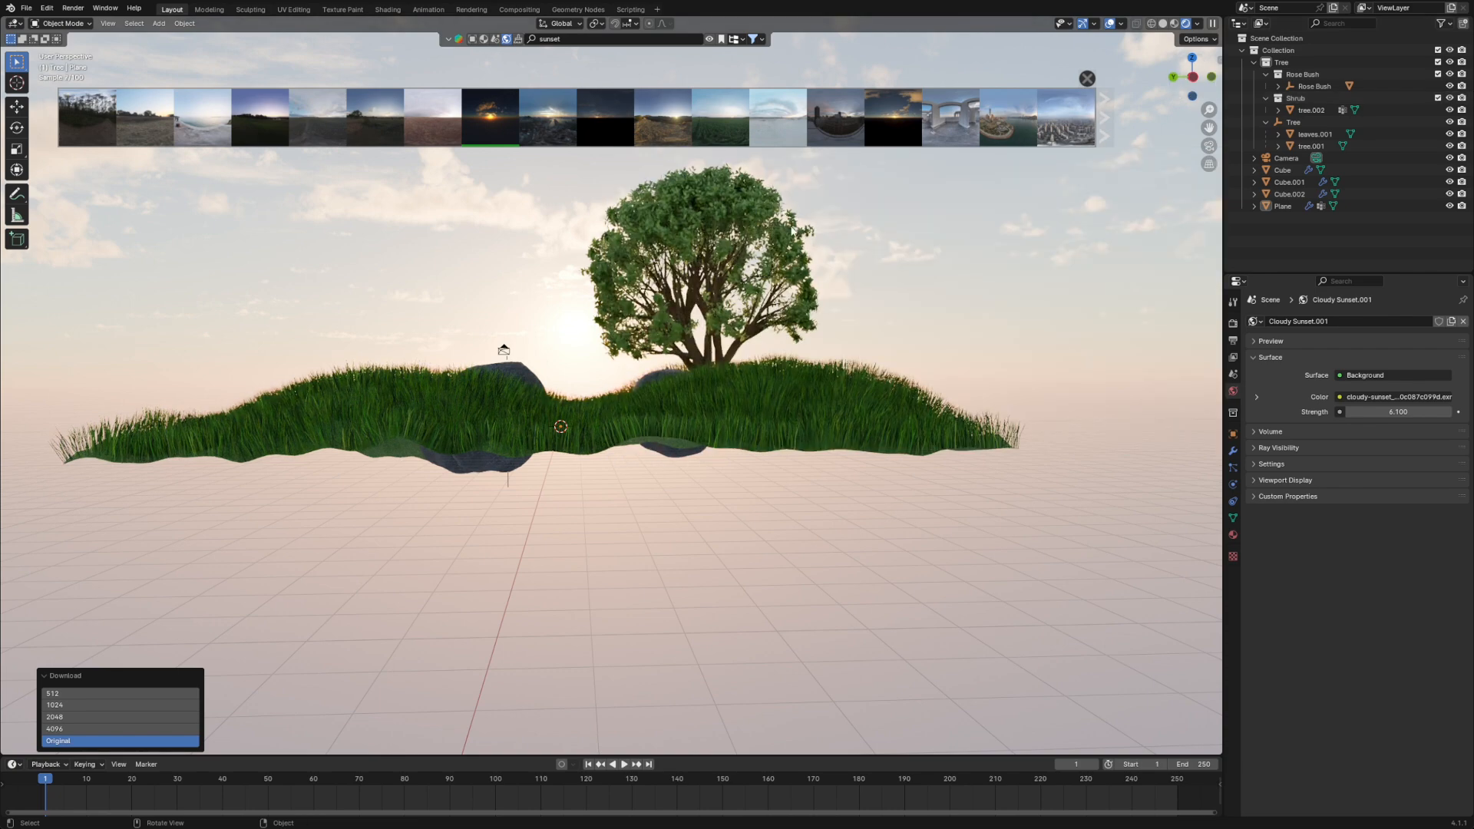
- Close the asset library results and display the World shader nodes in the Shading workspace
{"action": "left_click", "coordinate": [1080, 80]}
{"action": "middle_click_drag", "start_coordinate": [598, 341], "coordinate": [530, 361]}
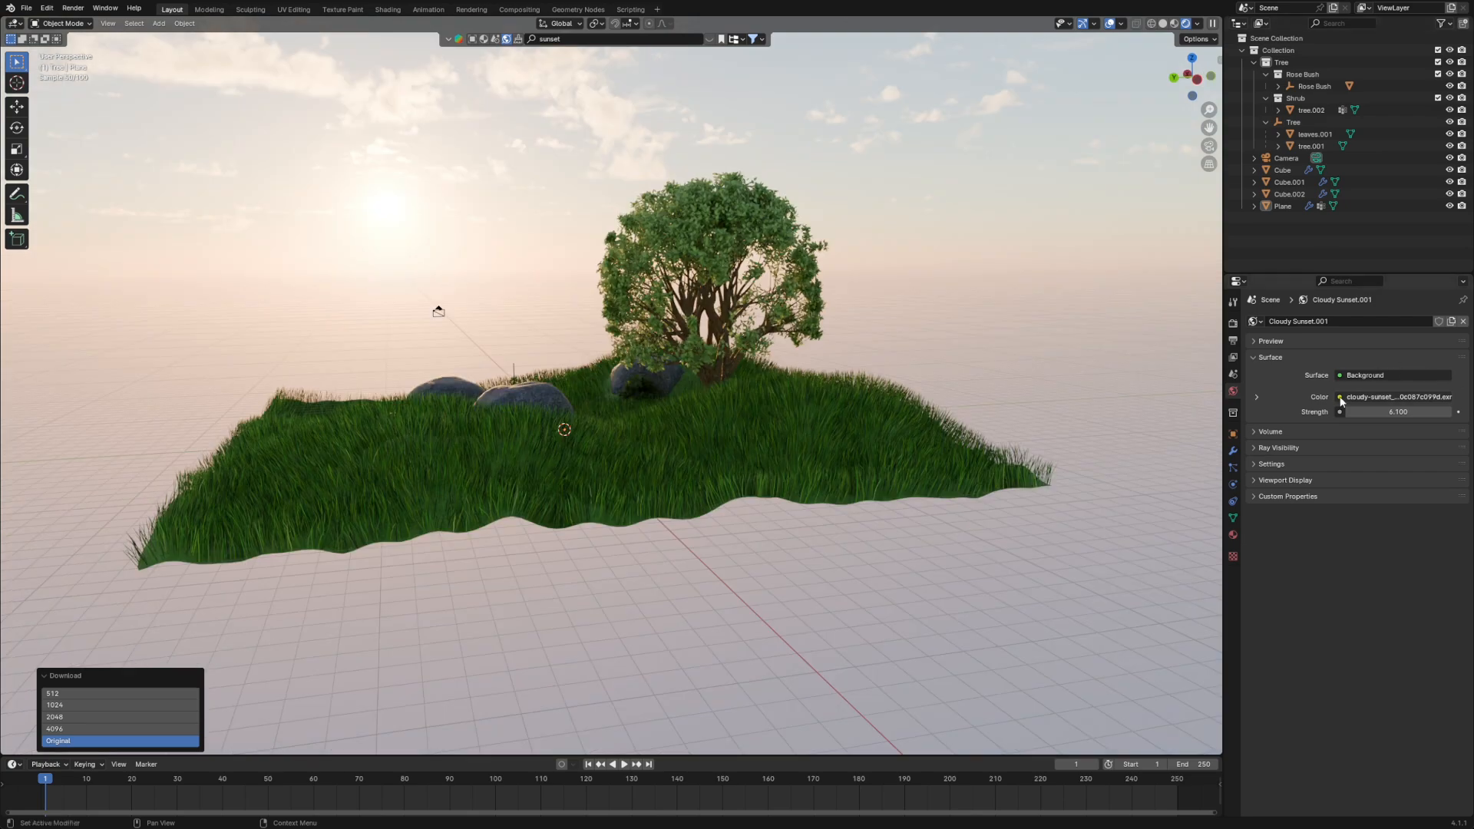
{"action": "left_click", "coordinate": [448, 40]}
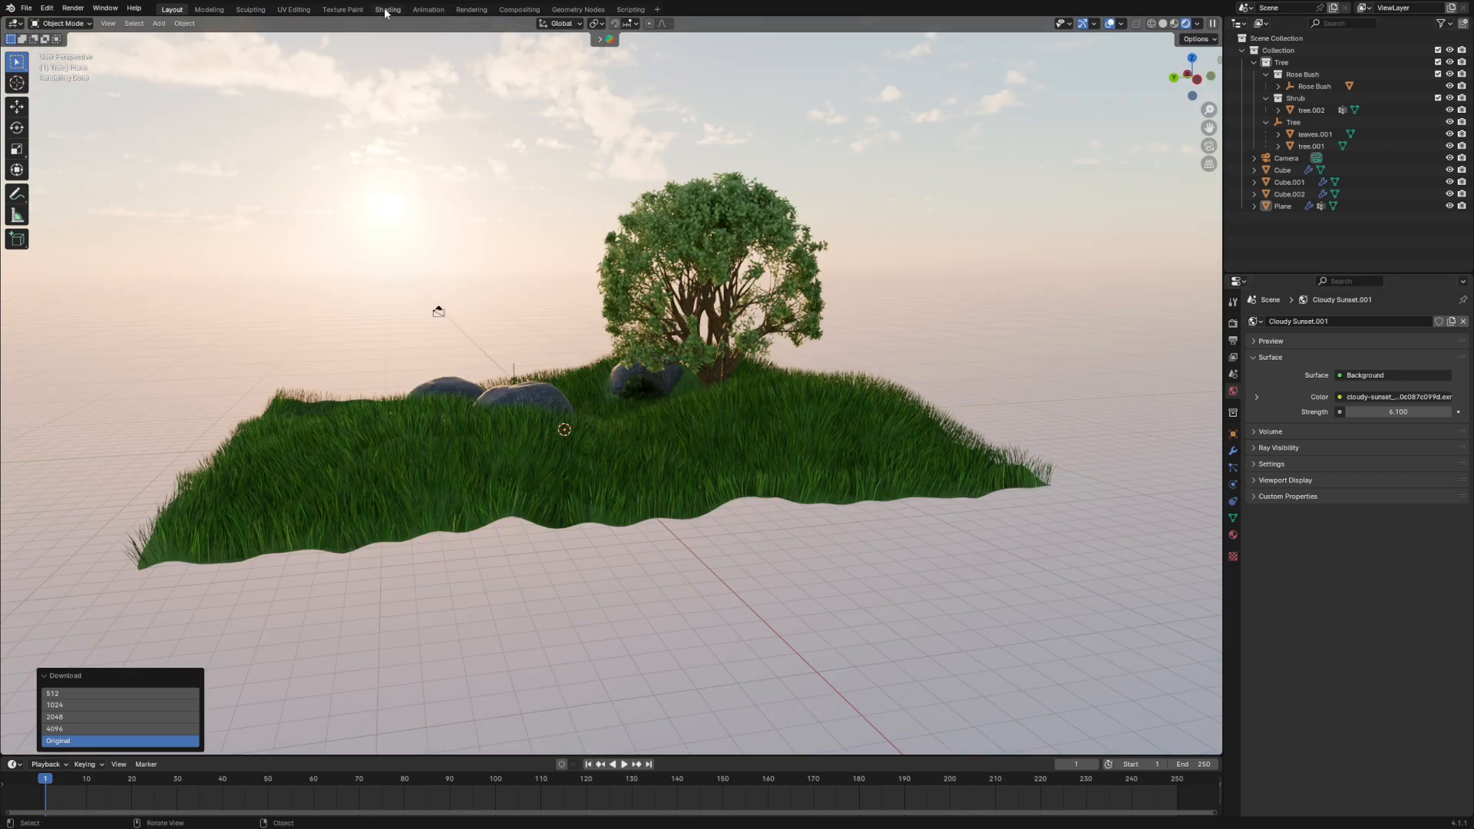
{"action": "left_click", "coordinate": [383, 10]}
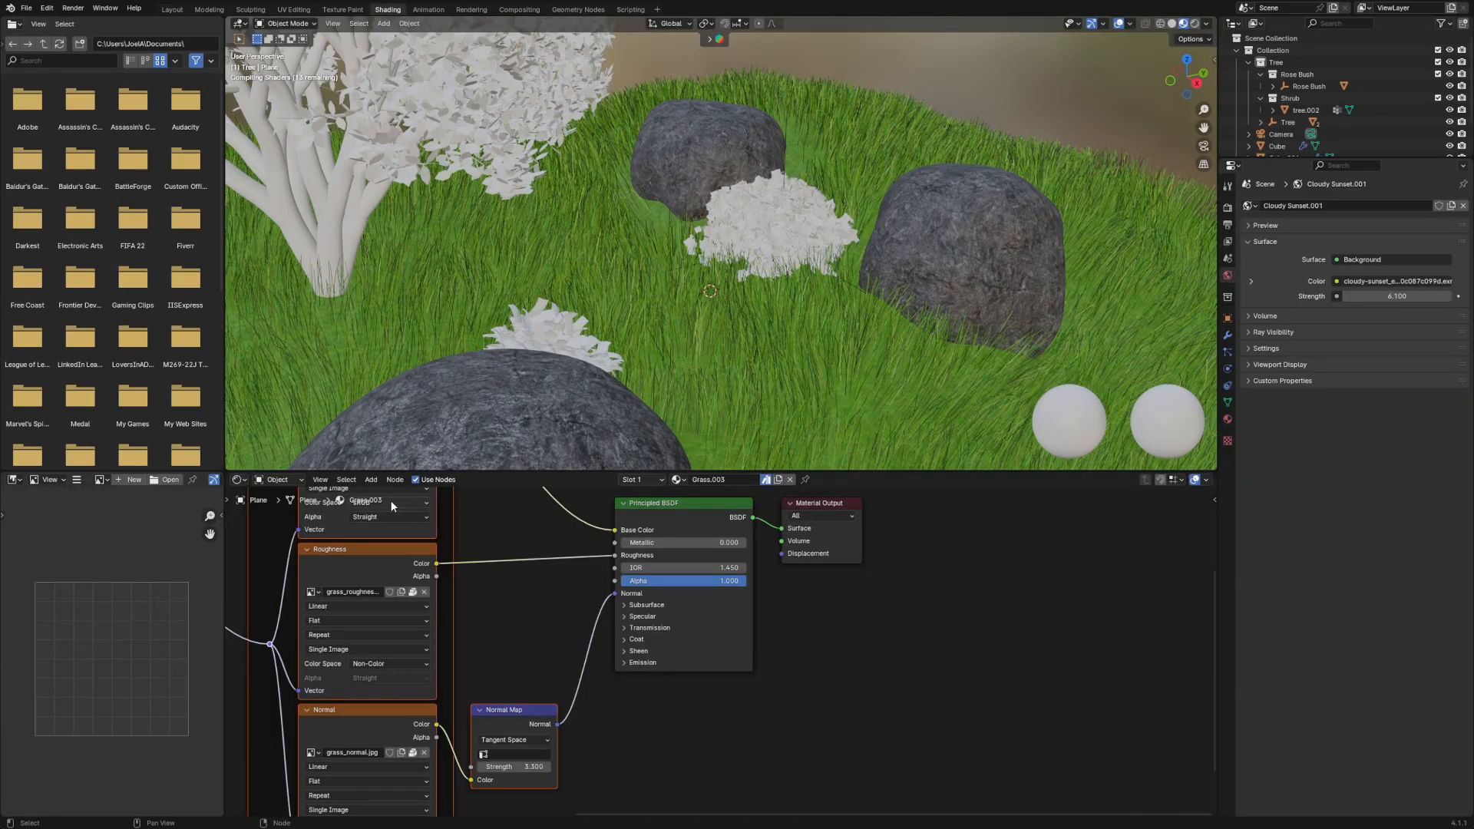
{"action": "left_click", "coordinate": [281, 481]}
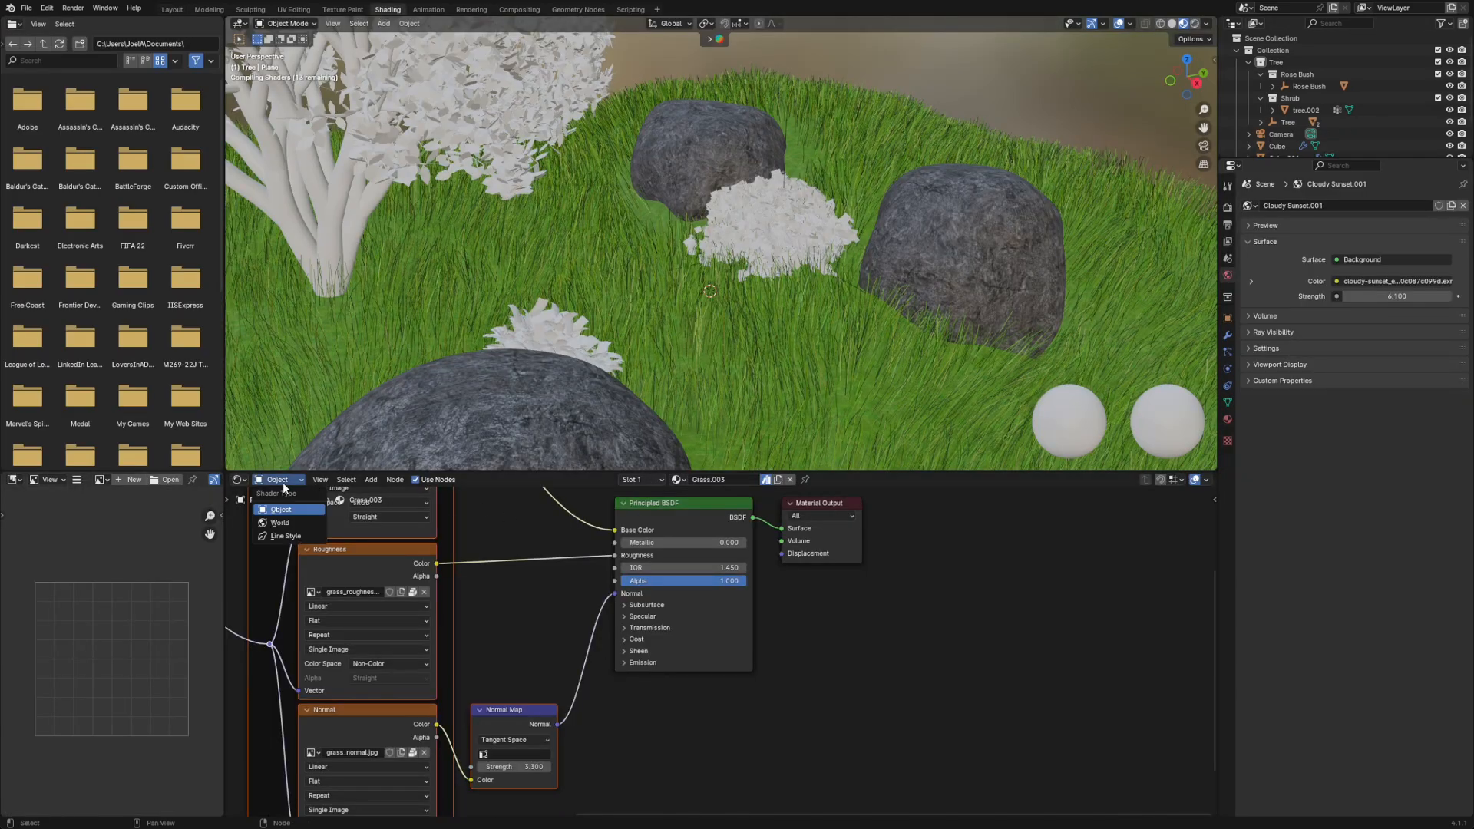
{"action": "left_click", "coordinate": [281, 523]}
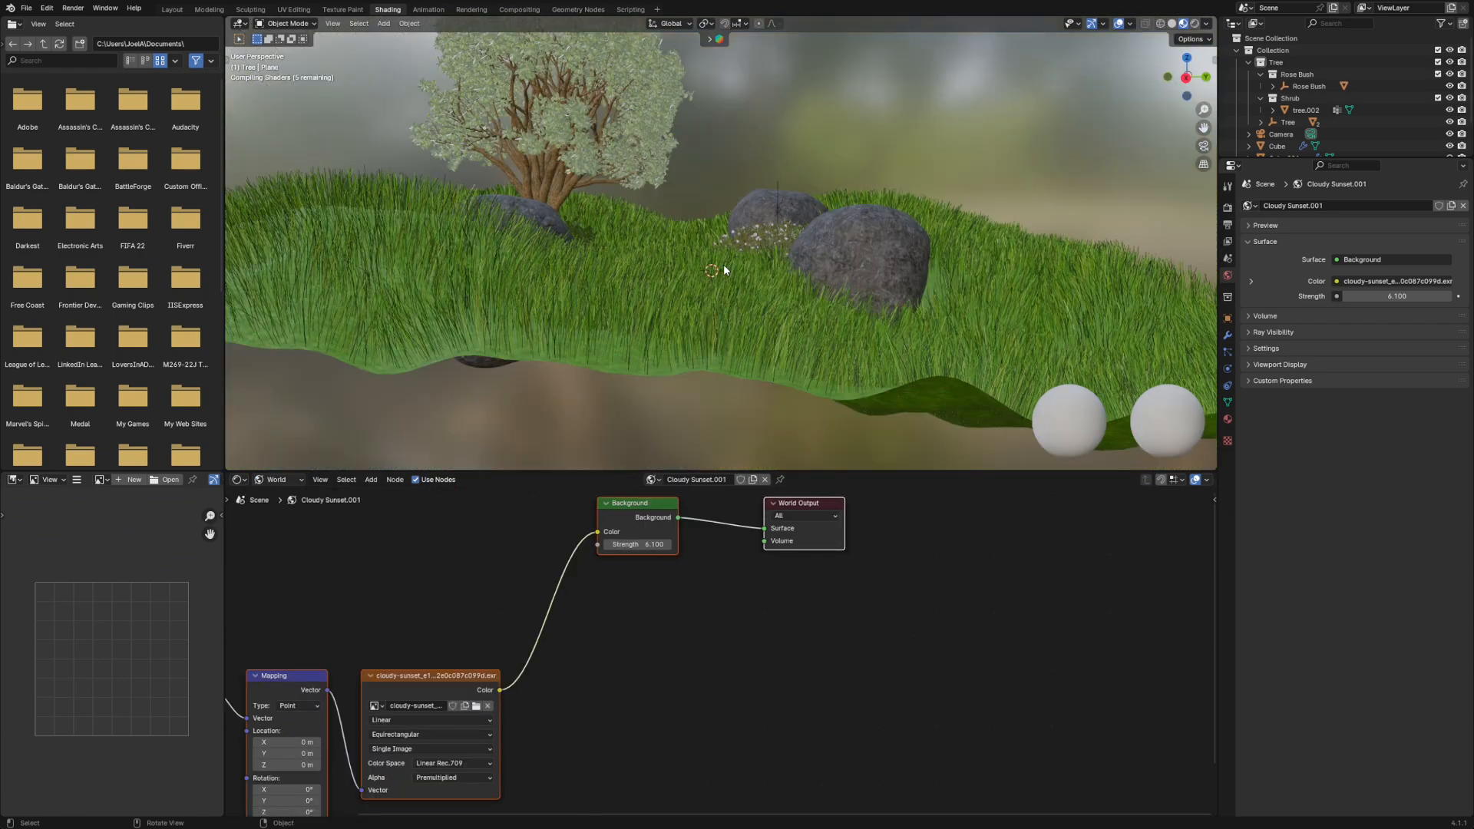
- Show the scene through the camera in Solid shading and enlarge the camera frame in the viewport
{"action": "left_click", "coordinate": [1170, 23]}
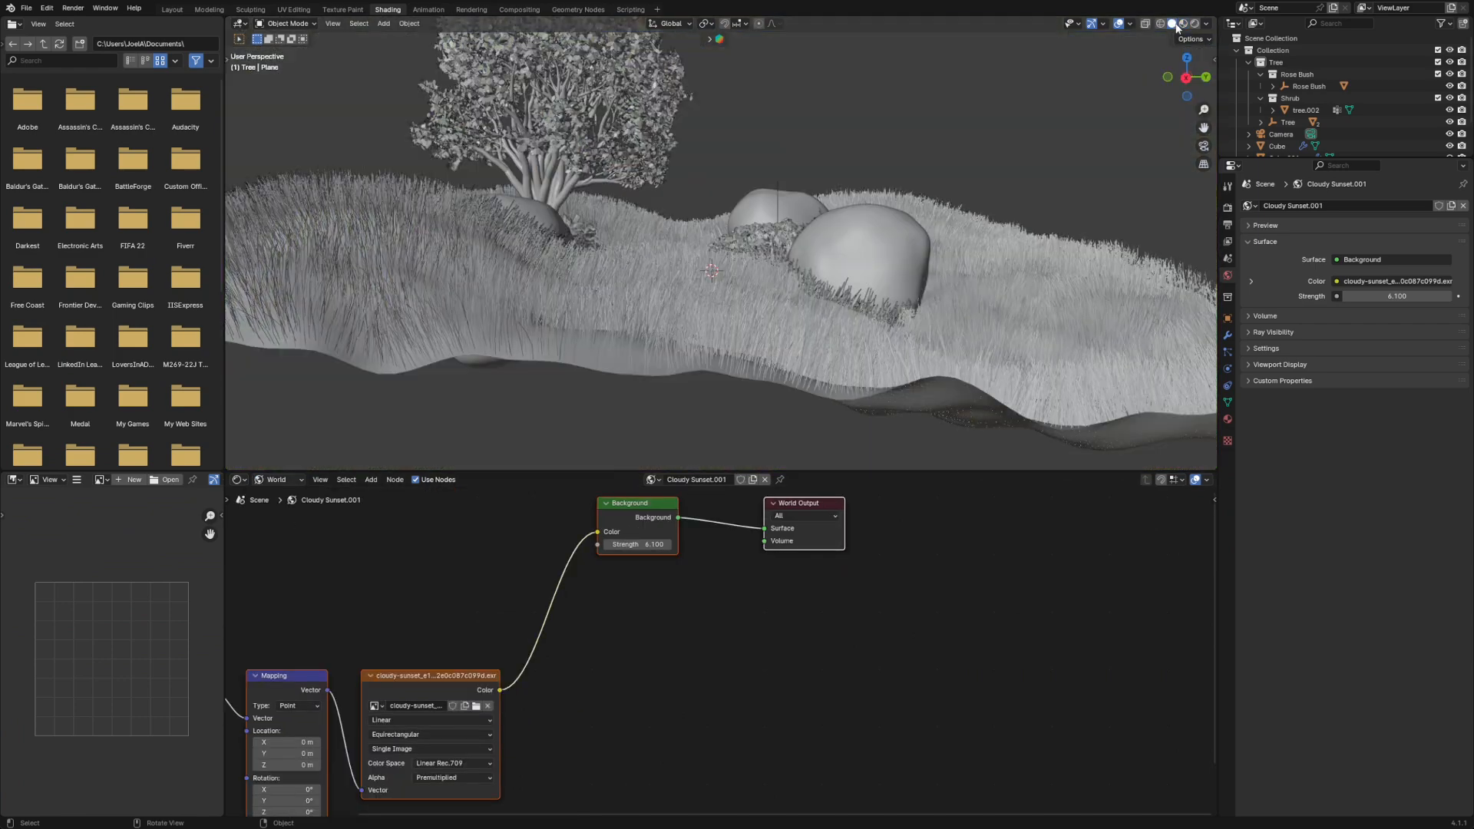
{"action": "mouse_move", "coordinate": [740, 261]}
{"action": "middle_mouse_down"}
{"action": "mouse_move", "coordinate": [638, 265]}
{"action": "mouse_move", "coordinate": [713, 255]}
{"action": "middle_mouse_up"}
{"action": "scroll", "coordinate": [662, 259], "scroll_direction": "down", "scroll_amount": 4}
{"action": "key", "text": "KP_0"}
{"action": "scroll", "coordinate": [711, 255], "scroll_direction": "up", "scroll_amount": 3}
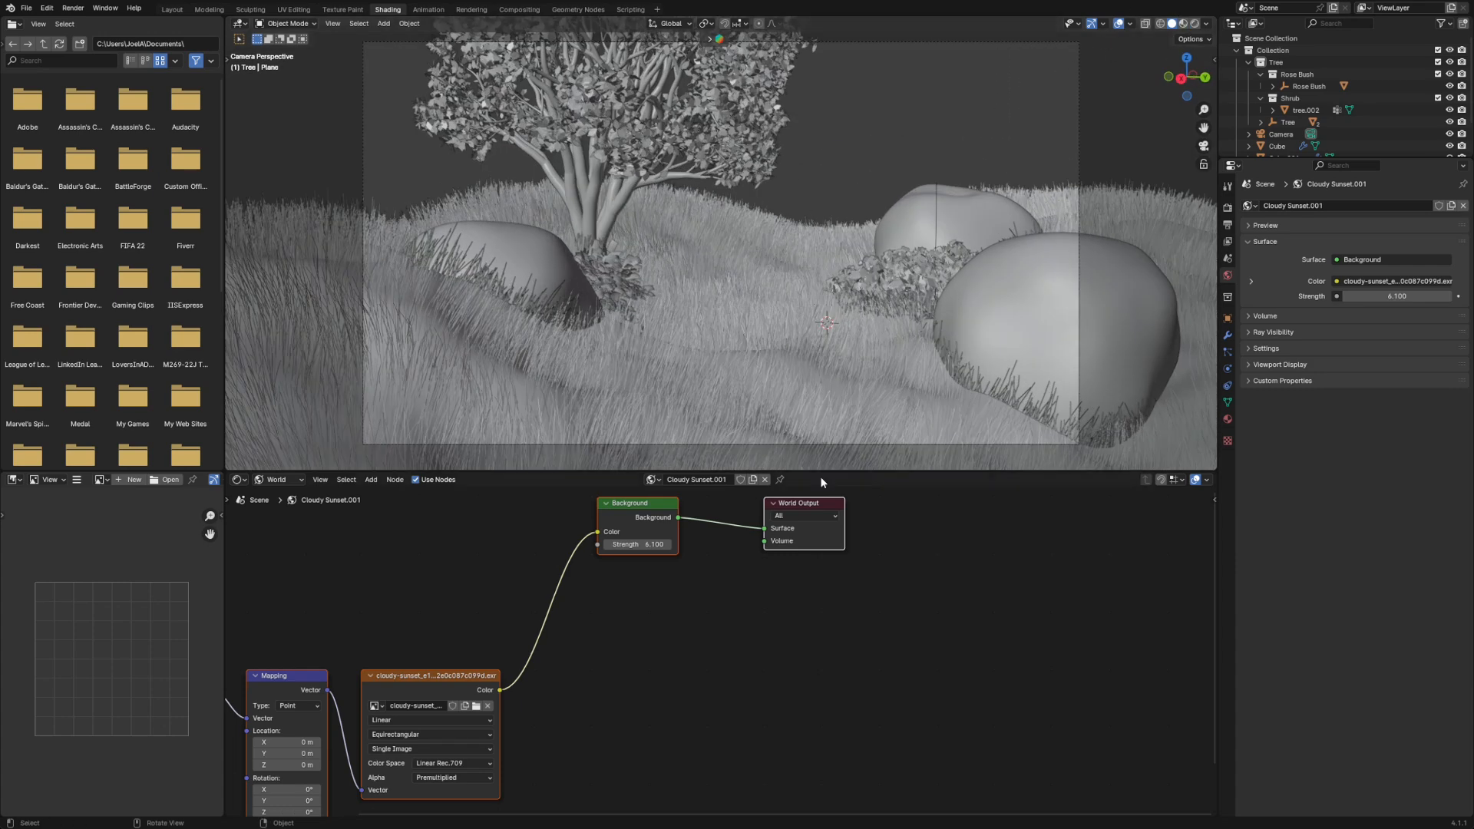
- In Rendered shading, set the HDR Mapping node's Z rotation to -75° and the background Strength to 3
{"action": "mouse_move", "coordinate": [631, 505]}
{"action": "left_mouse_down"}
{"action": "mouse_move", "coordinate": [658, 528]}
{"action": "mouse_move", "coordinate": [895, 430]}
{"action": "mouse_move", "coordinate": [878, 382]}
{"action": "mouse_move", "coordinate": [870, 402]}
{"action": "left_mouse_up"}
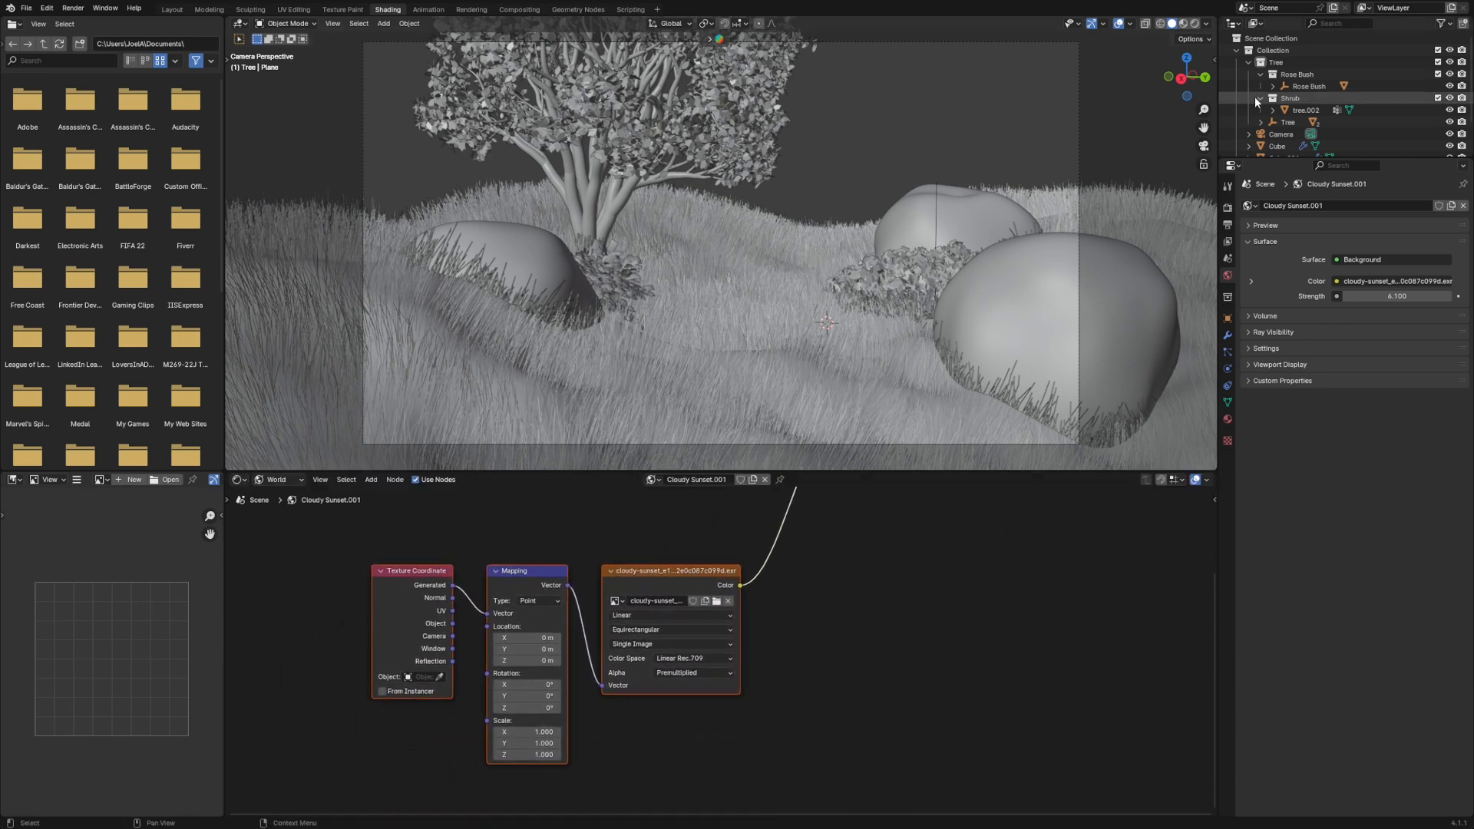
{"action": "left_click", "coordinate": [1195, 24]}
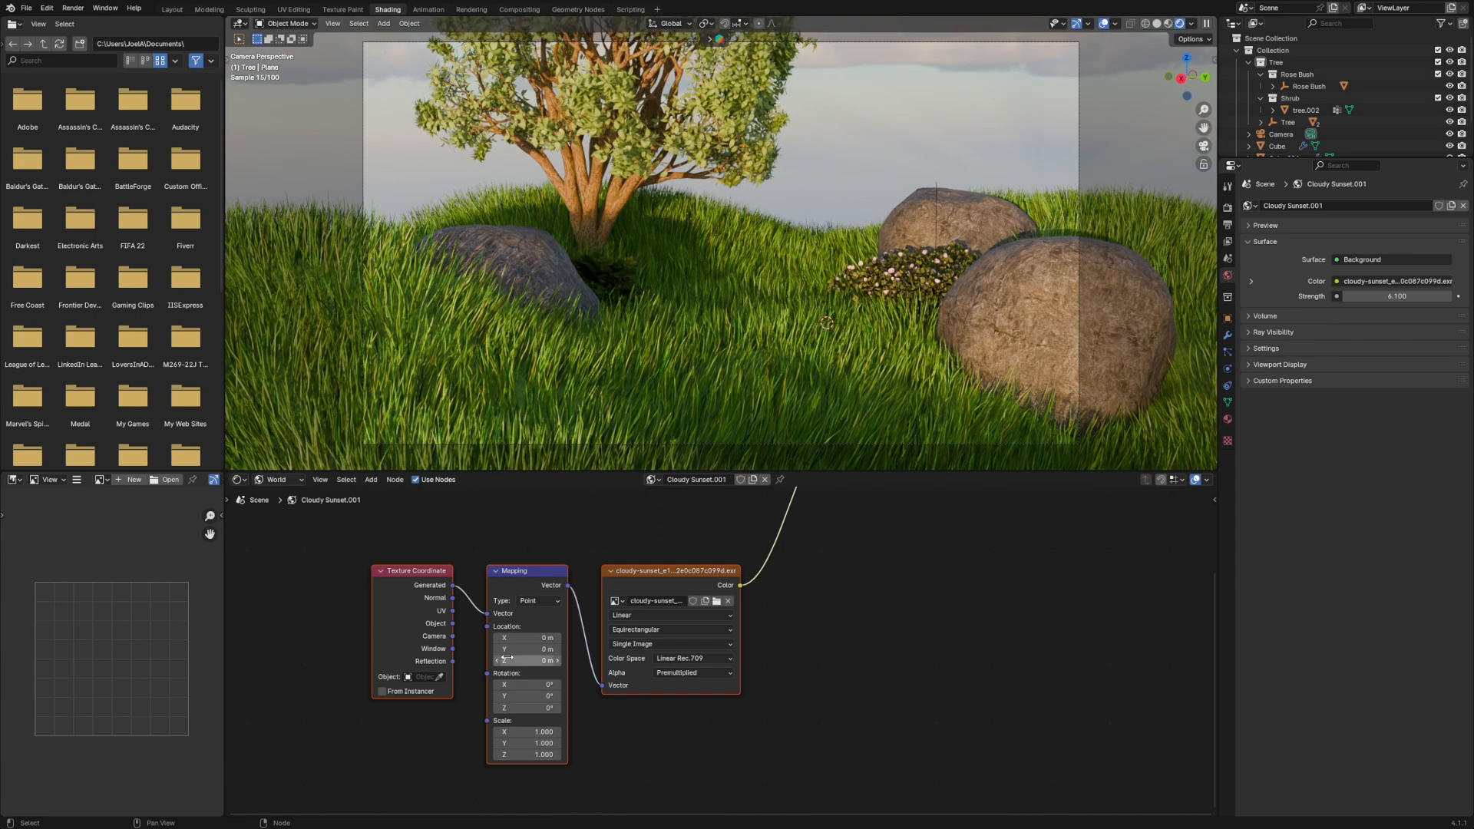
{"action": "left_click", "coordinate": [529, 663]}
{"action": "left_click", "coordinate": [516, 721]}
{"action": "left_click_drag", "start_coordinate": [525, 708], "coordinate": [546, 708]}
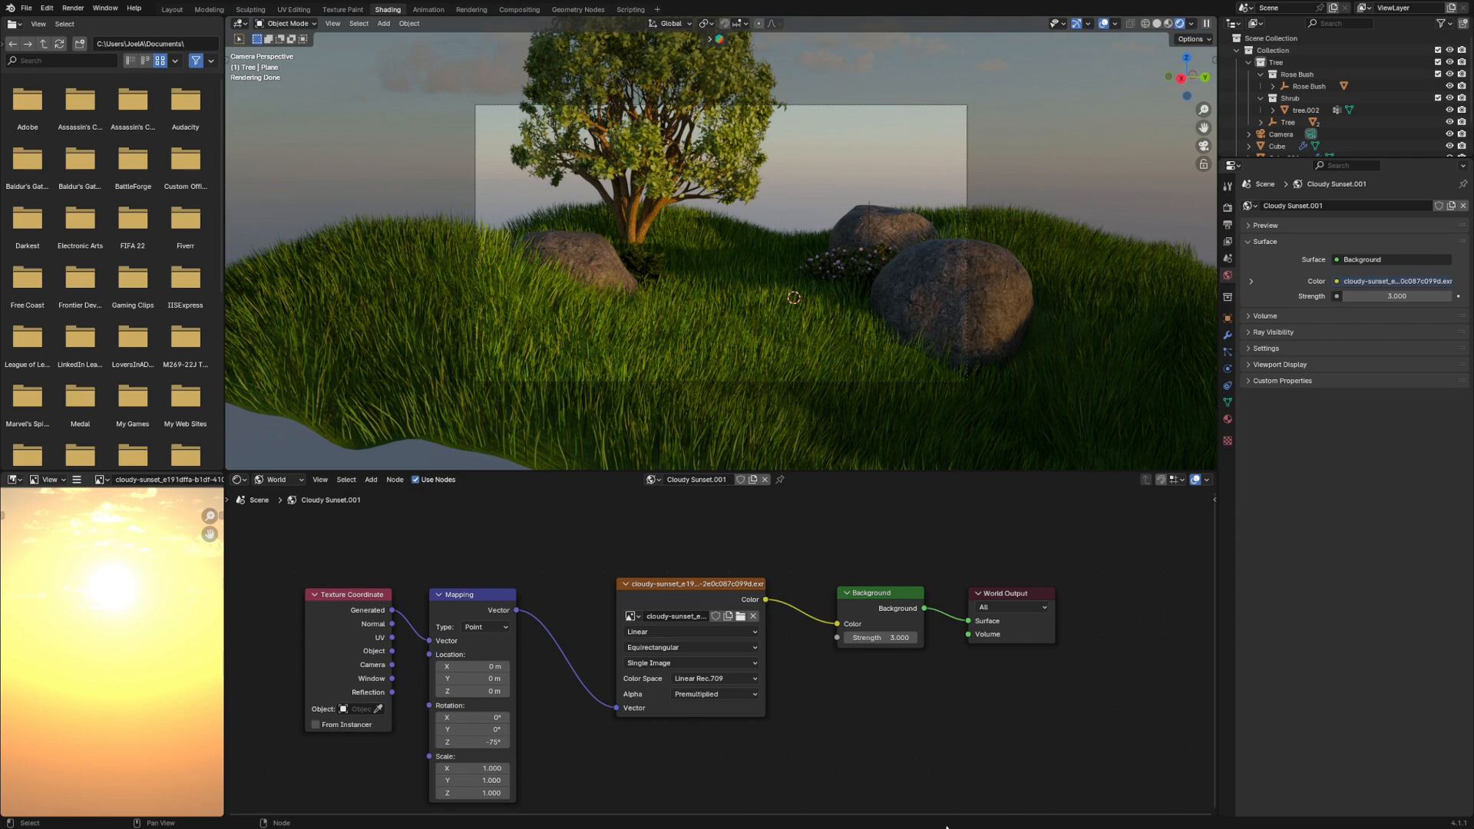
- Re-aim the camera upward with walk navigation so the whole tree and more sky fit in the composition
{"action": "scroll", "coordinate": [967, 211], "scroll_direction": "down", "scroll_amount": 1}
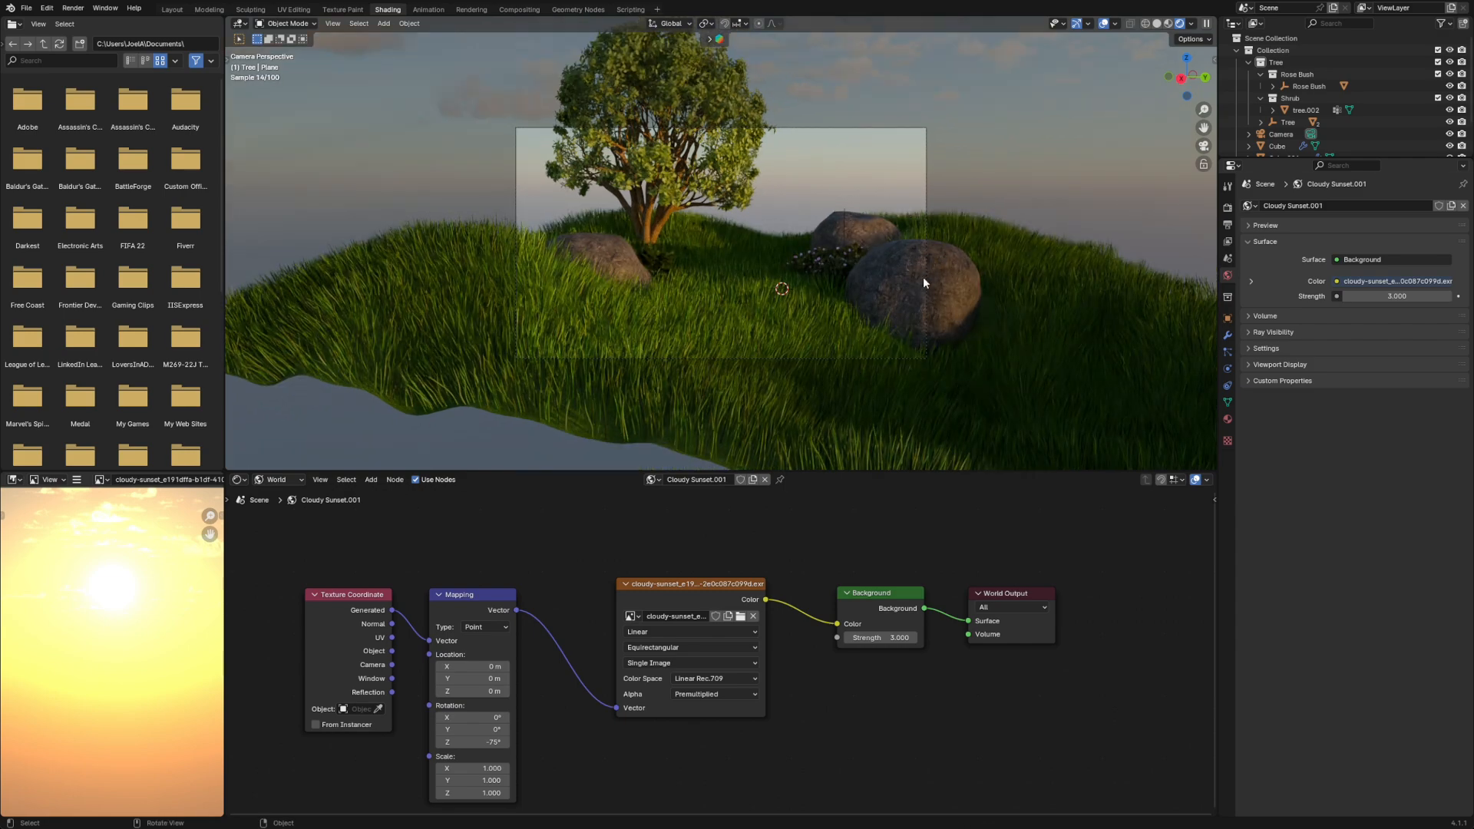
{"action": "key", "text": "shift+grave"}
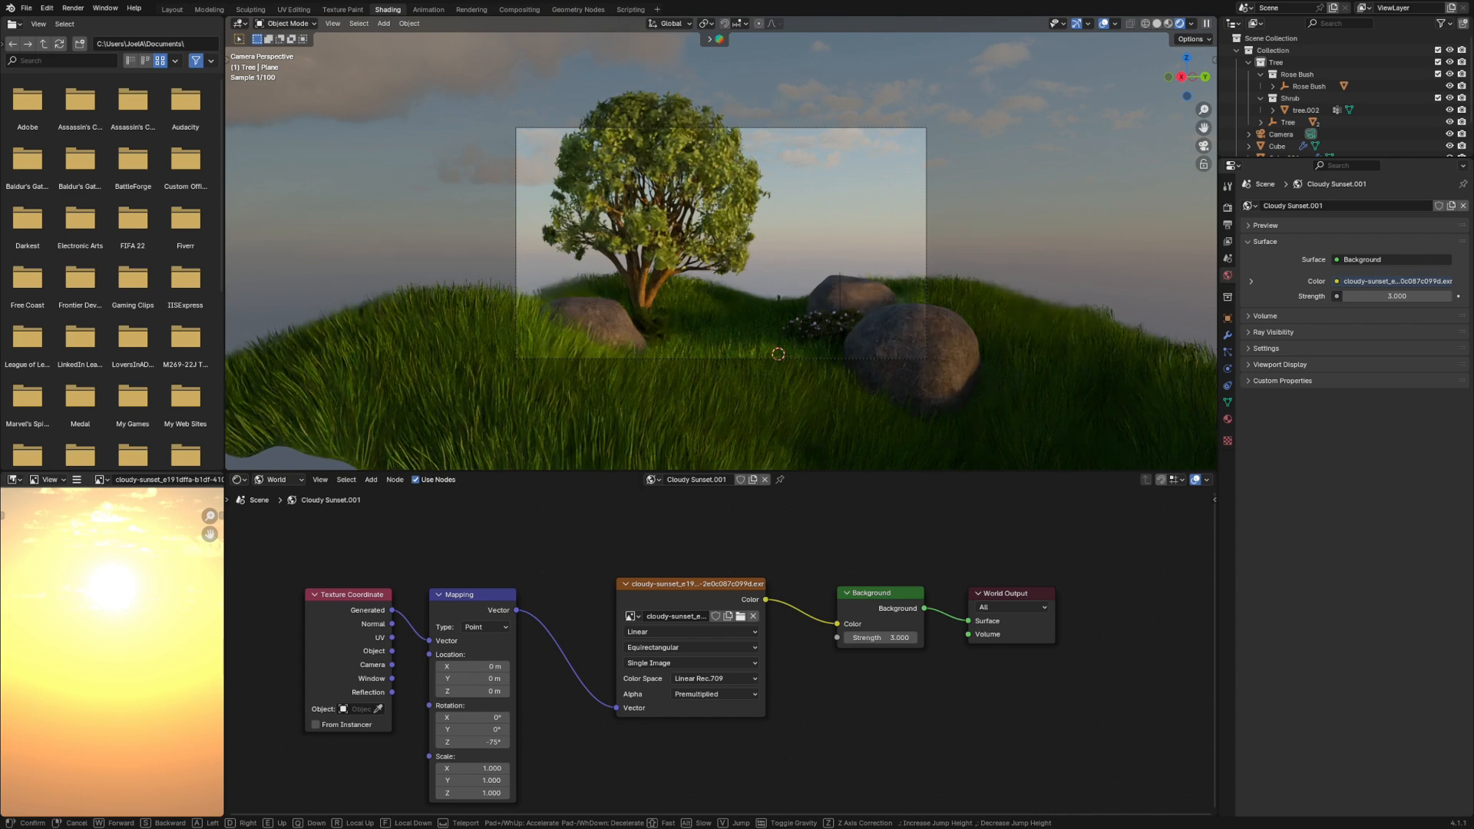
{"action": "left_click", "coordinate": [915, 280]}
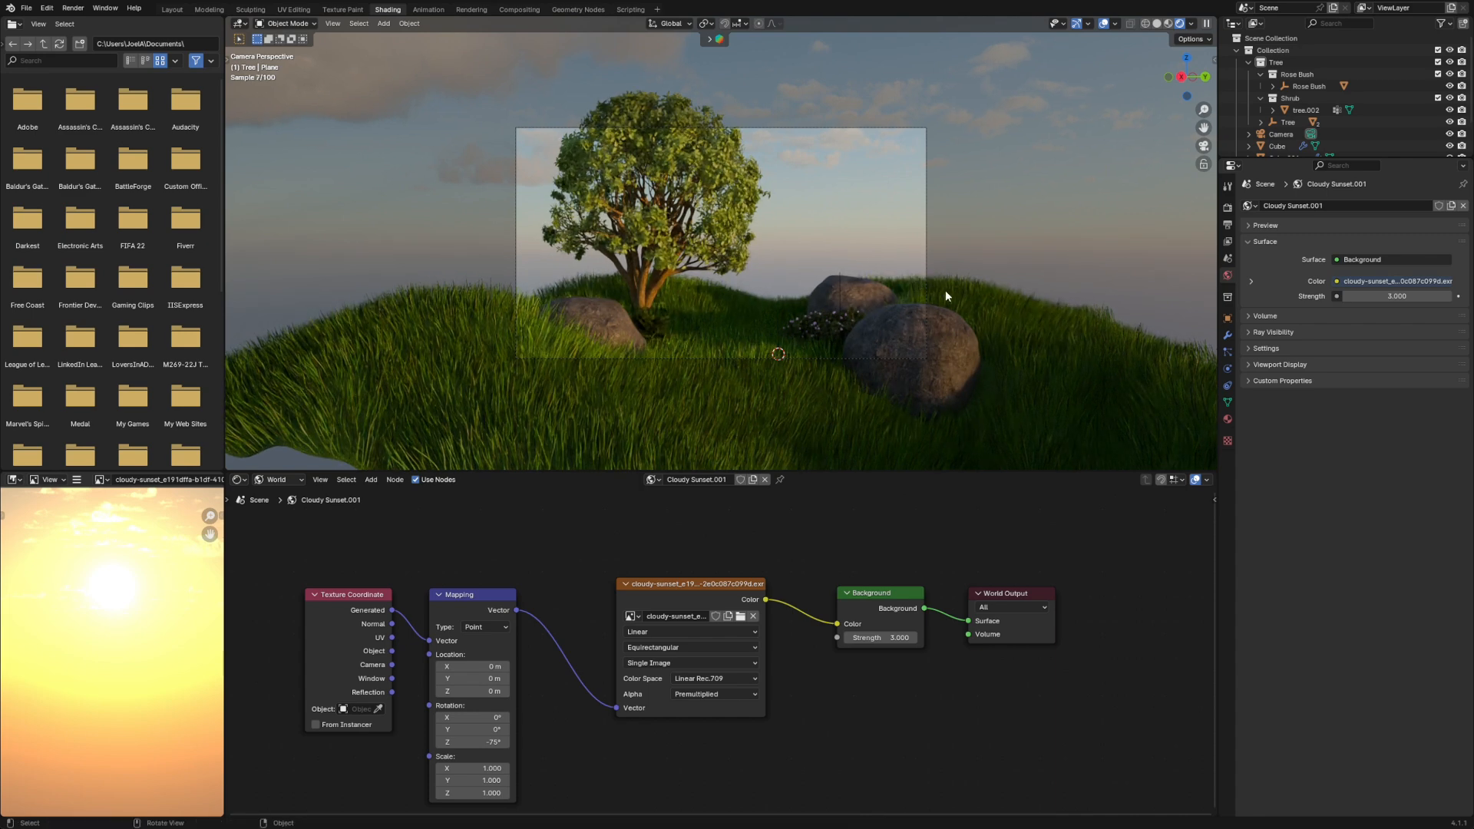
{"action": "scroll", "coordinate": [946, 292], "scroll_direction": "up", "scroll_amount": 3}
{"action": "scroll", "coordinate": [946, 301], "scroll_direction": "down", "scroll_amount": 1}
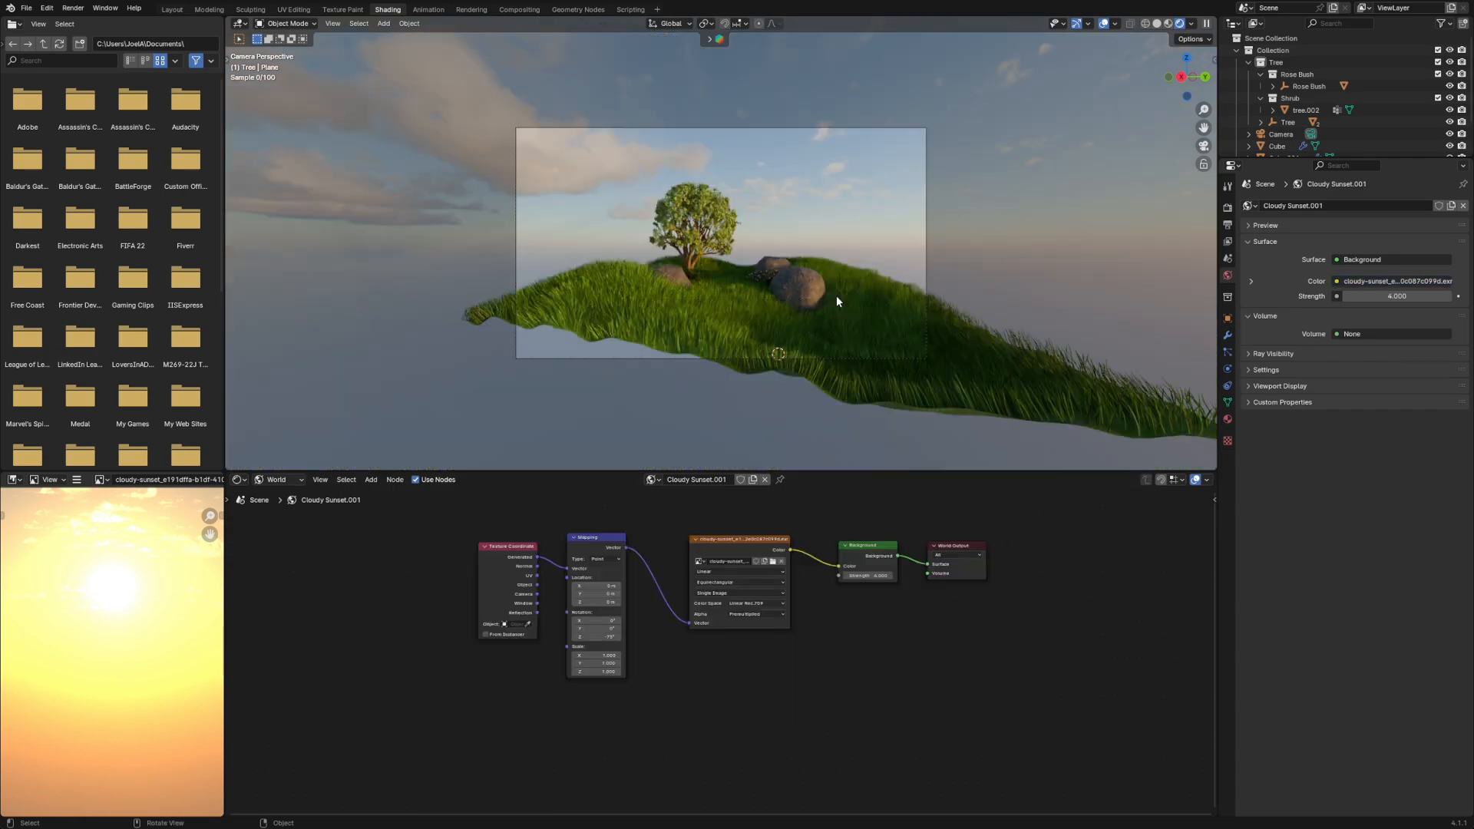
- Raise the world background's Strength through 4 and 5 to 12.9
{"action": "scroll", "coordinate": [836, 297], "scroll_direction": "up", "scroll_amount": 6}
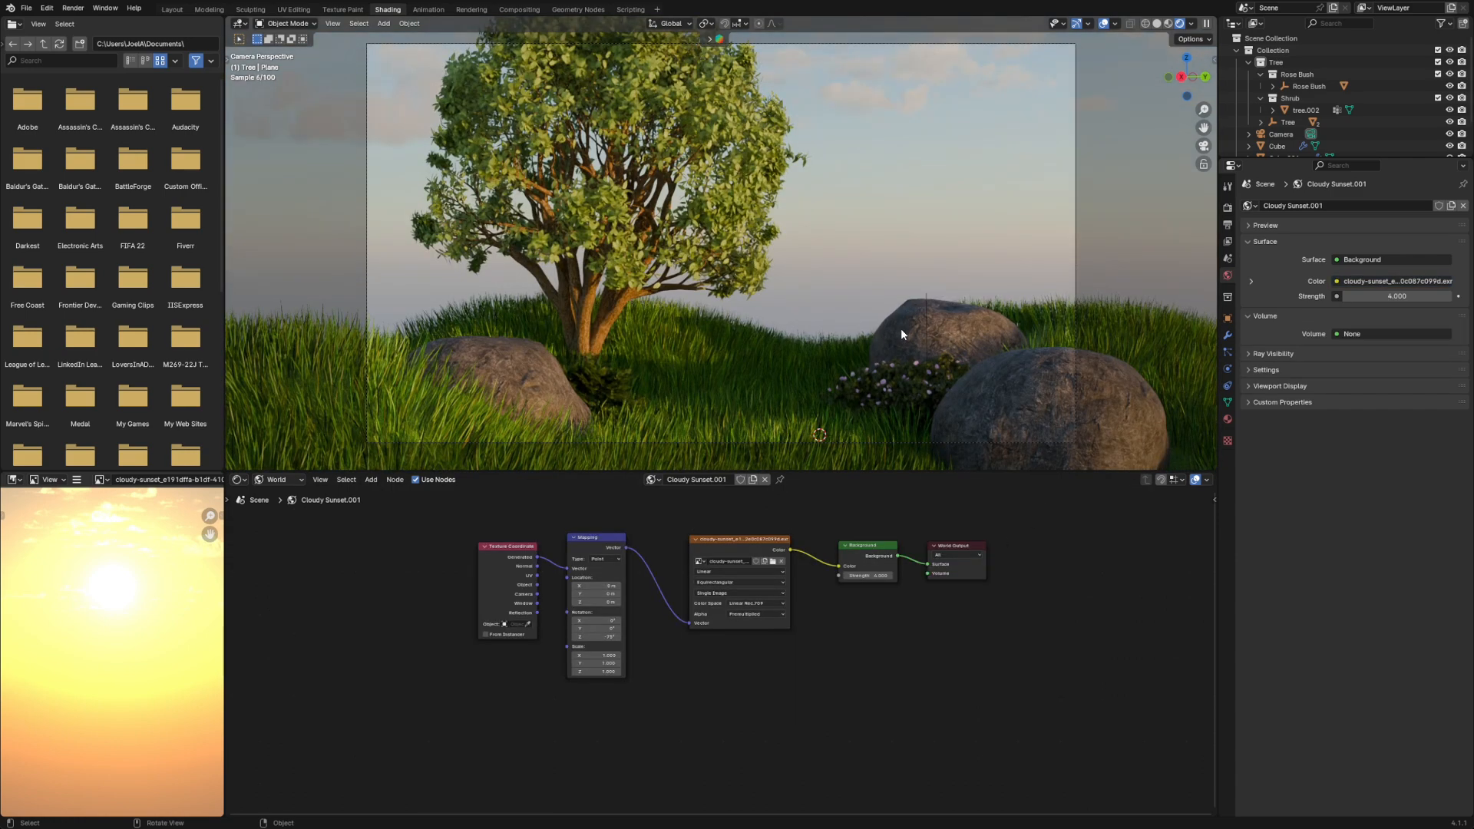
{"action": "scroll", "coordinate": [901, 329], "scroll_direction": "down", "scroll_amount": 2}
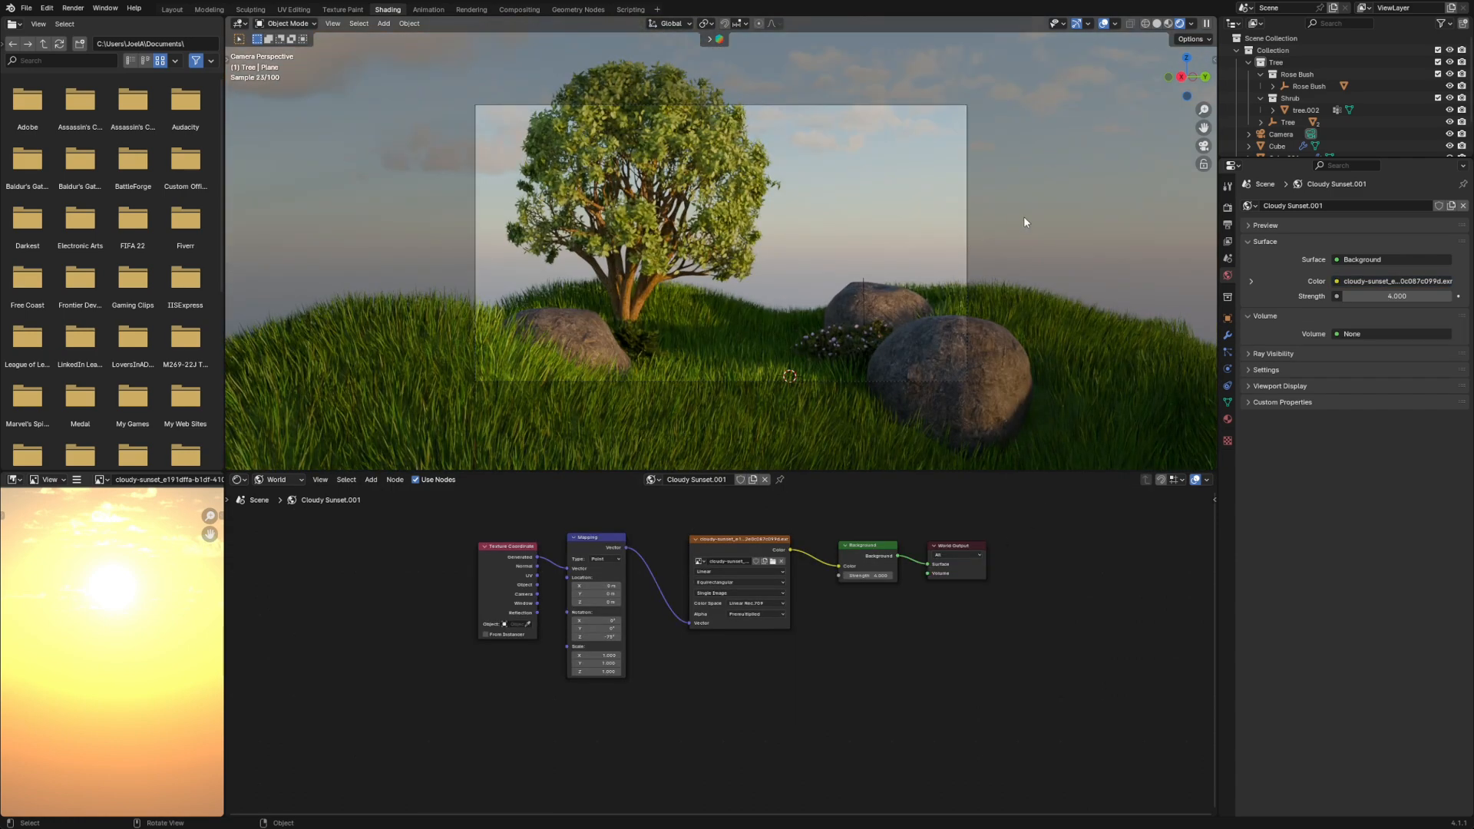
{"action": "mouse_move", "coordinate": [866, 576]}
{"action": "left_mouse_down"}
{"action": "mouse_move", "coordinate": [885, 576]}
{"action": "mouse_move", "coordinate": [866, 575]}
{"action": "left_mouse_up"}
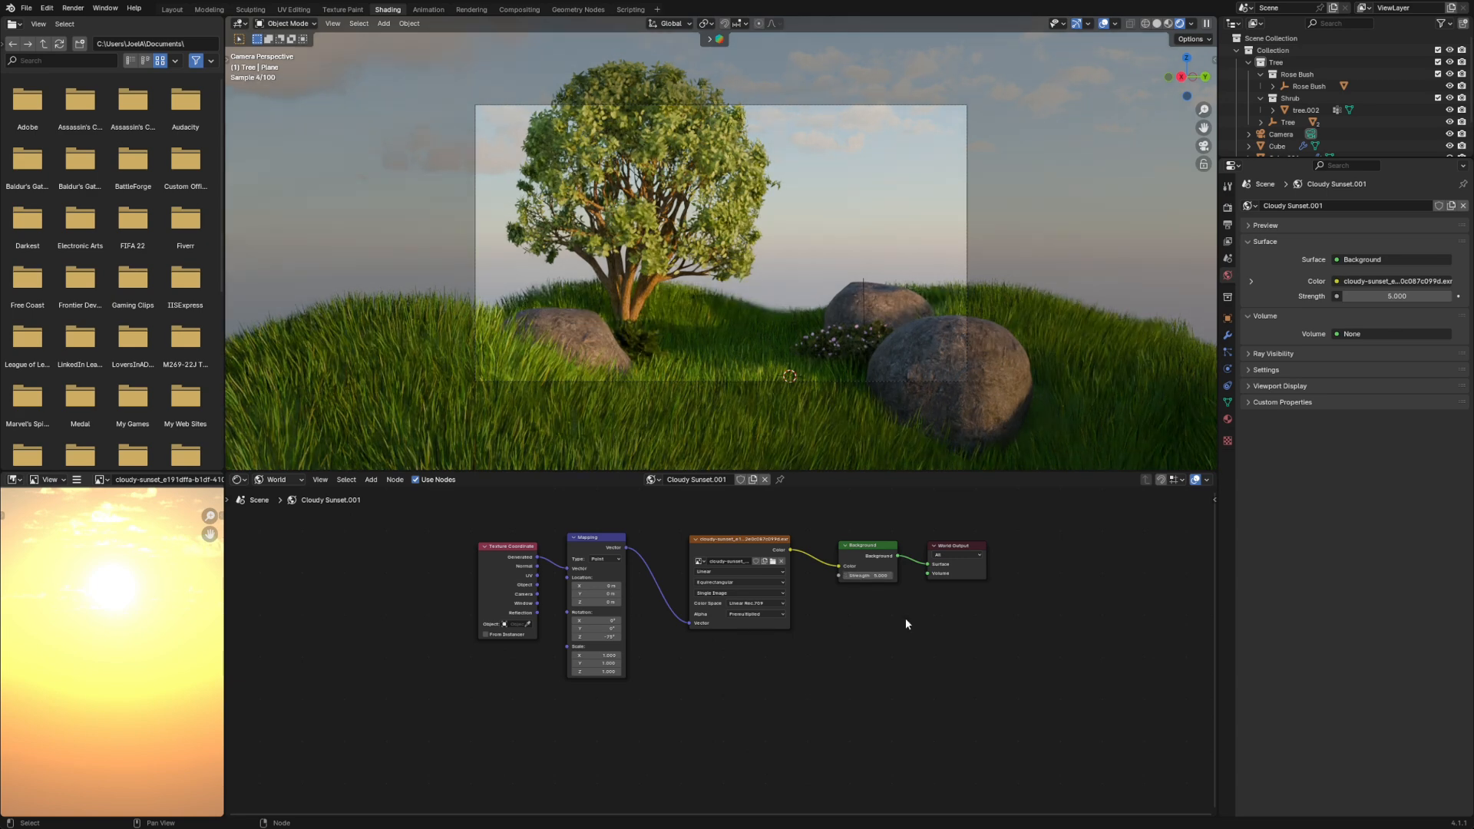
{"action": "left_click", "coordinate": [883, 581]}
{"action": "left_click", "coordinate": [875, 575]}
{"action": "left_click", "coordinate": [872, 609]}
{"action": "left_click", "coordinate": [872, 577]}
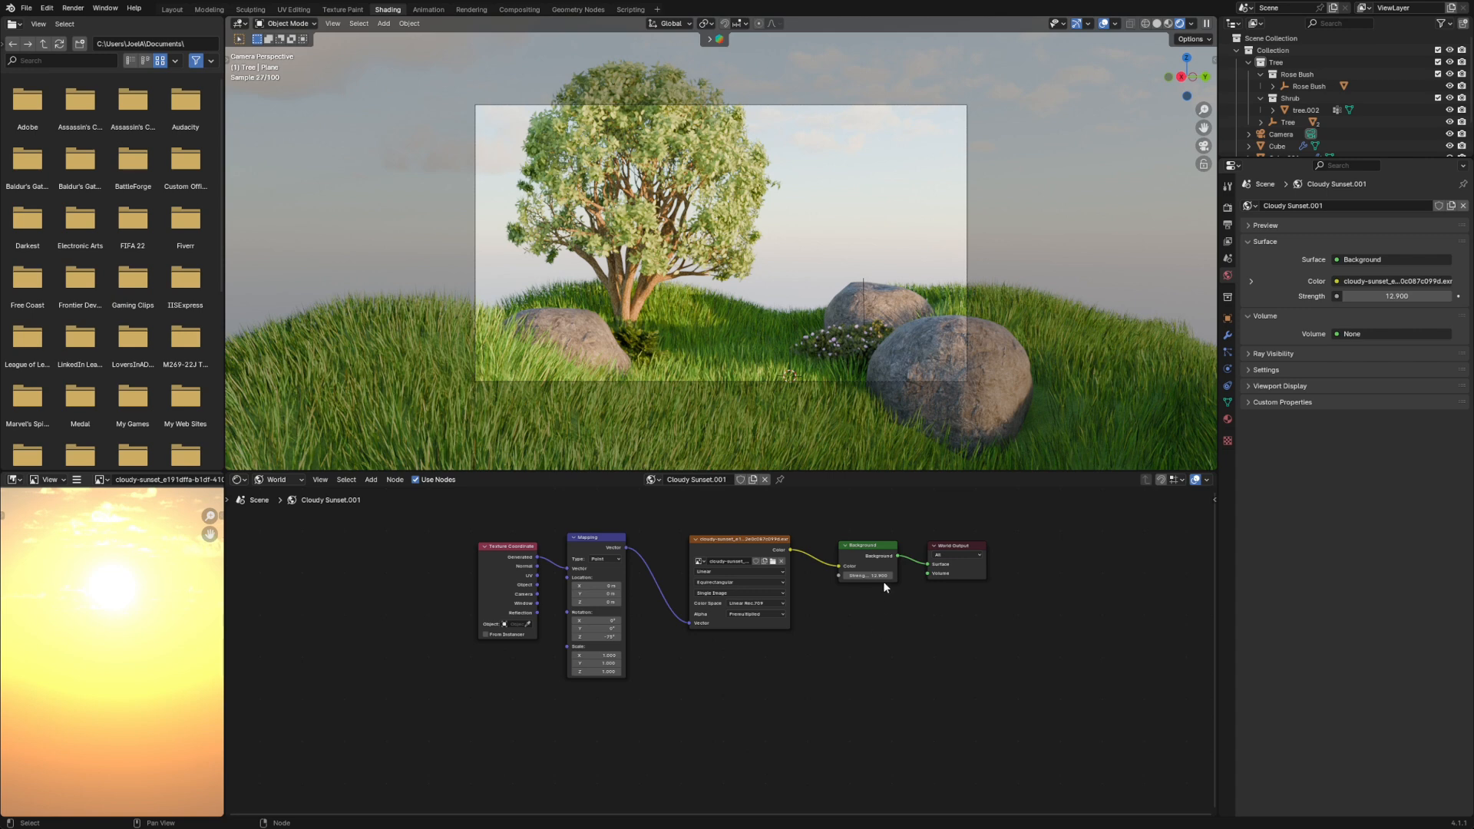
- Undo the last sky rotation change and tilt the sunset sky by adjusting the Mapping node's Y rotation
{"action": "scroll", "coordinate": [777, 339], "scroll_direction": "down", "scroll_amount": 4}
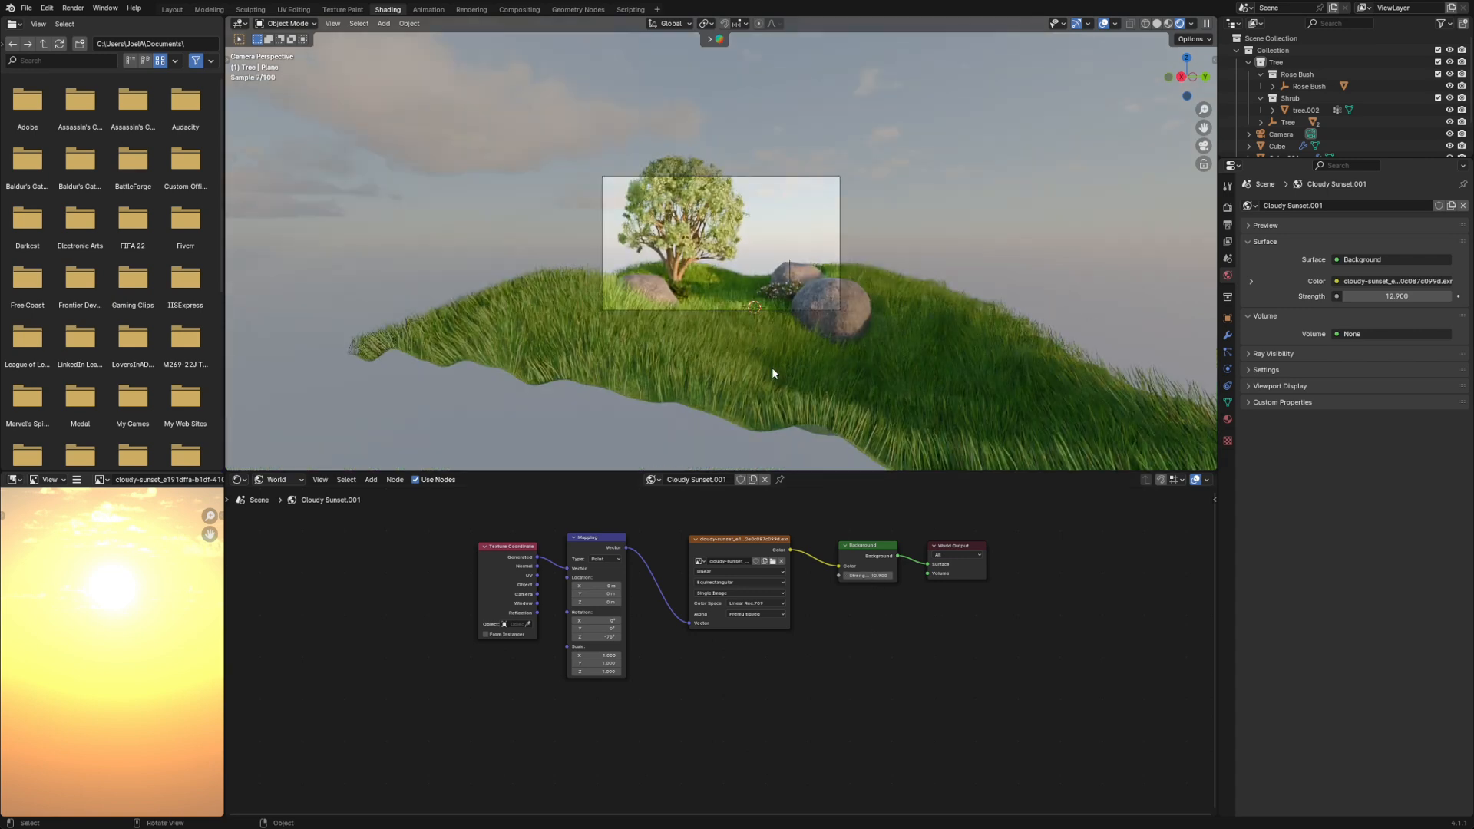
{"action": "scroll", "coordinate": [771, 367], "scroll_direction": "up", "scroll_amount": 4}
{"action": "scroll", "coordinate": [731, 374], "scroll_direction": "down", "scroll_amount": 2}
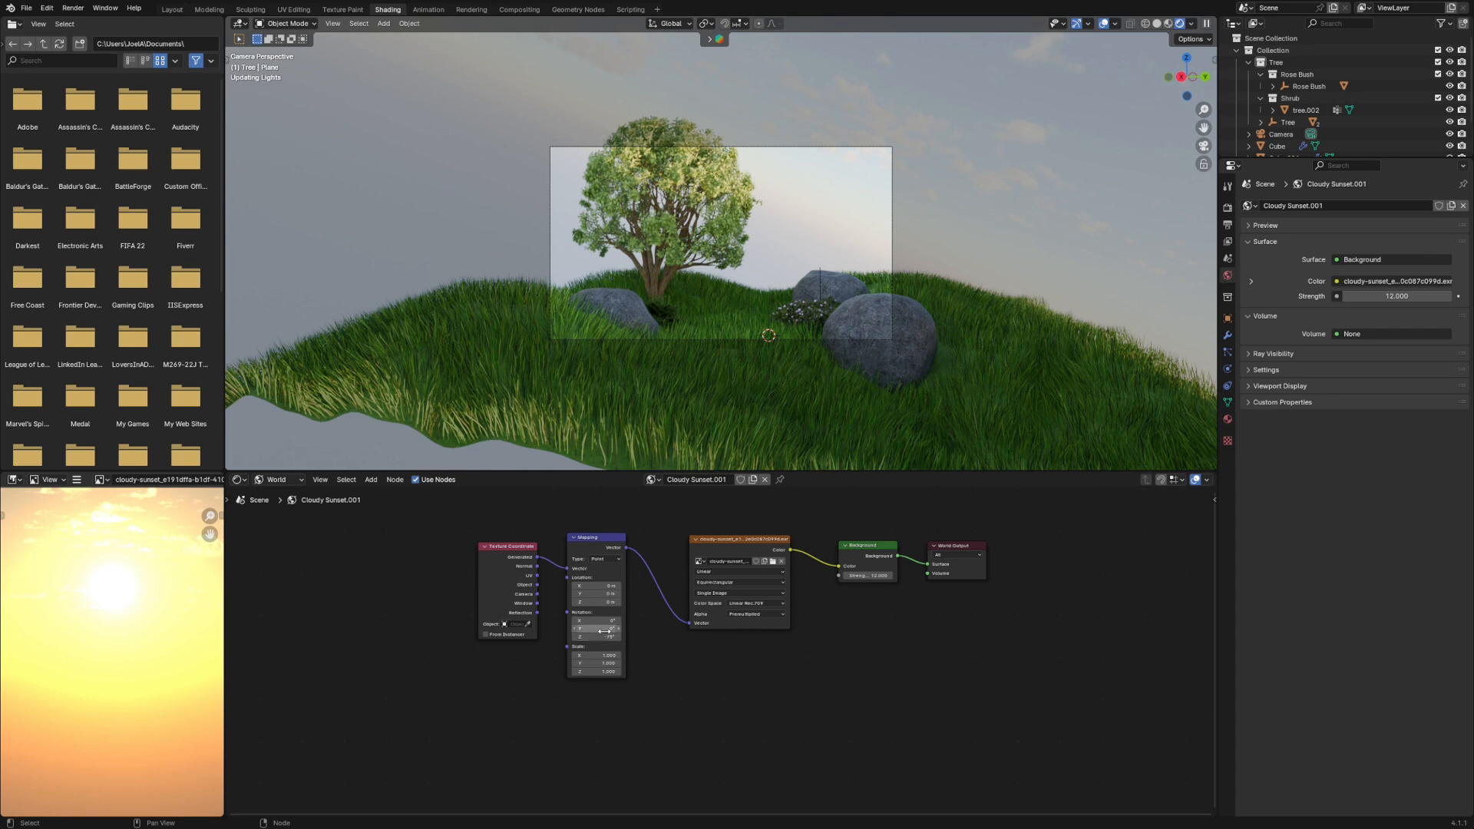
{"action": "key", "text": "ctrl+z"}
{"action": "left_click_drag", "start_coordinate": [600, 631], "coordinate": [599, 631]}
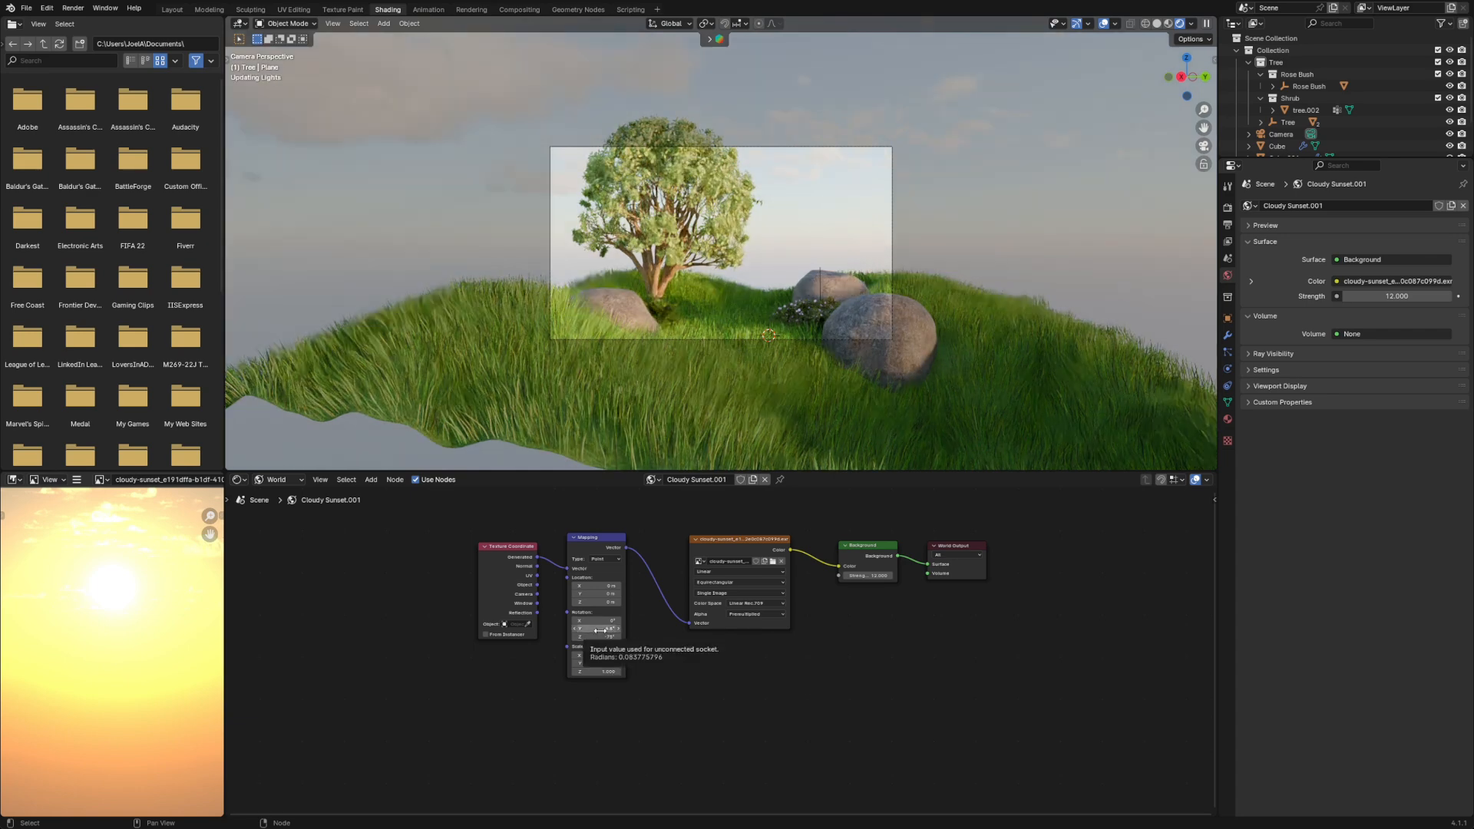
{"action": "left_click_drag", "start_coordinate": [599, 631], "coordinate": [612, 631]}
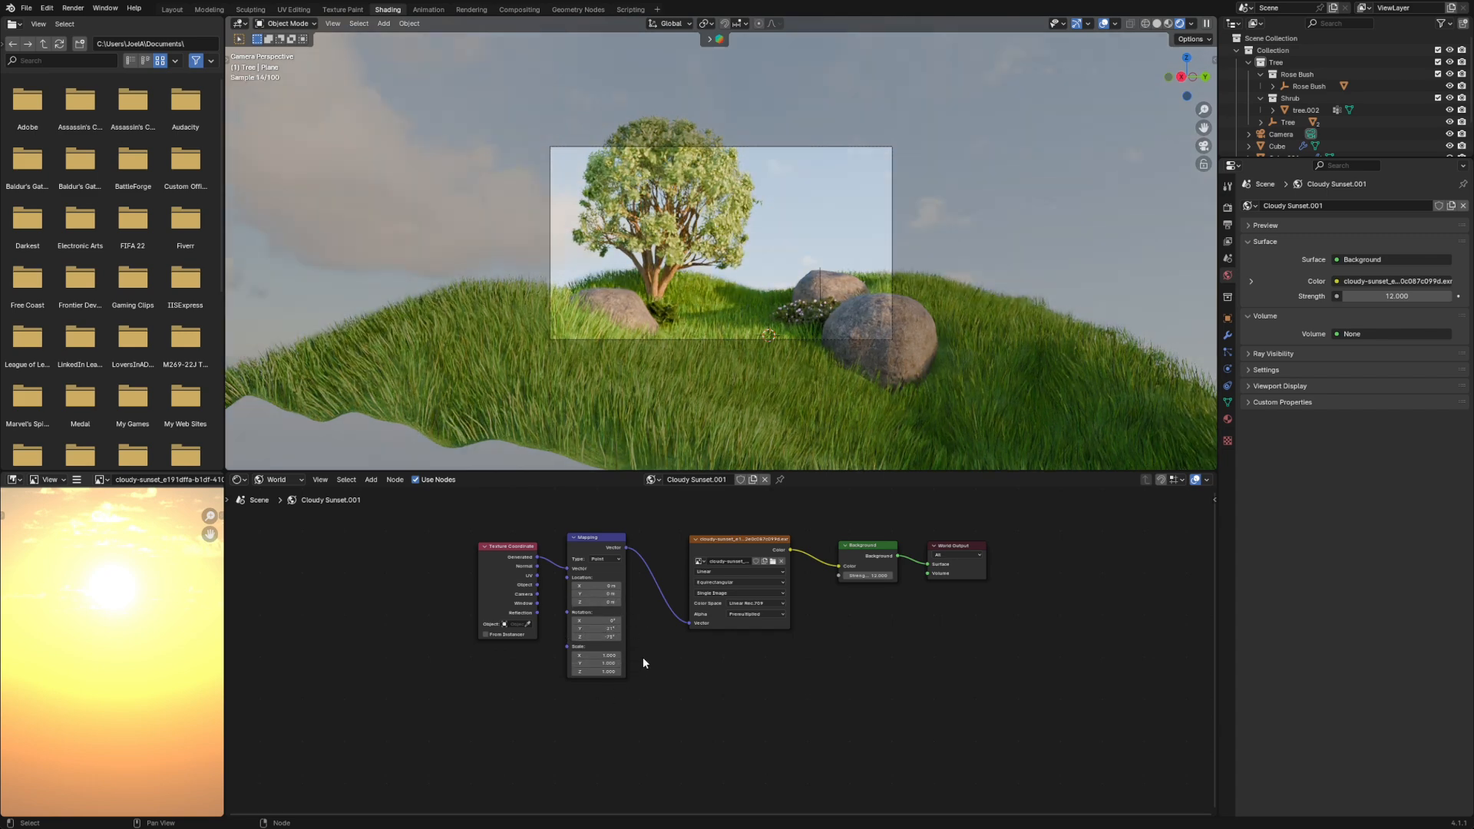
{"action": "left_click", "coordinate": [612, 630]}
{"action": "key", "text": "BackSpace"}
{"action": "key", "text": "Return"}
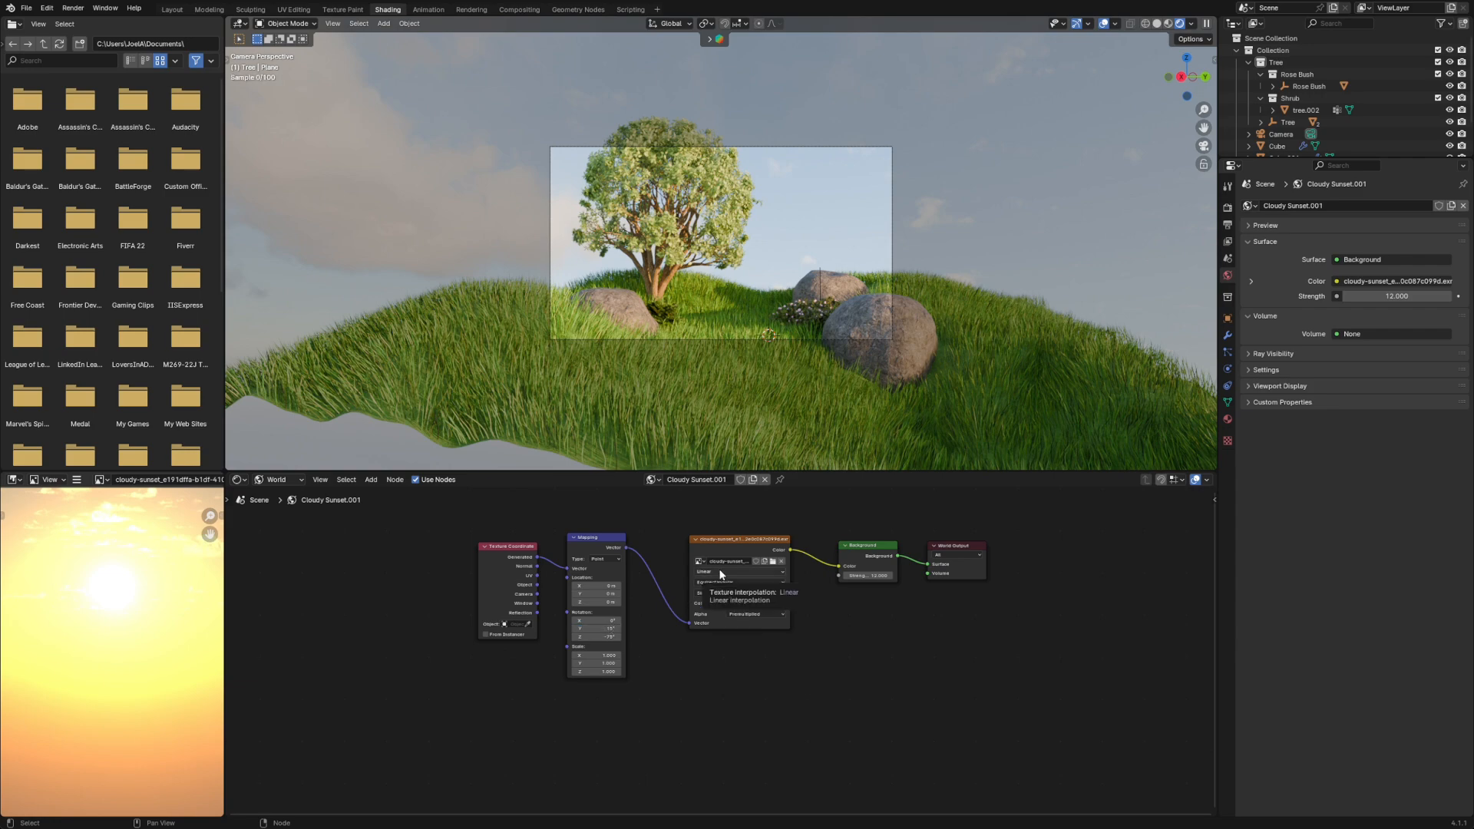
{"action": "scroll", "coordinate": [731, 320], "scroll_direction": "up", "scroll_amount": 3}
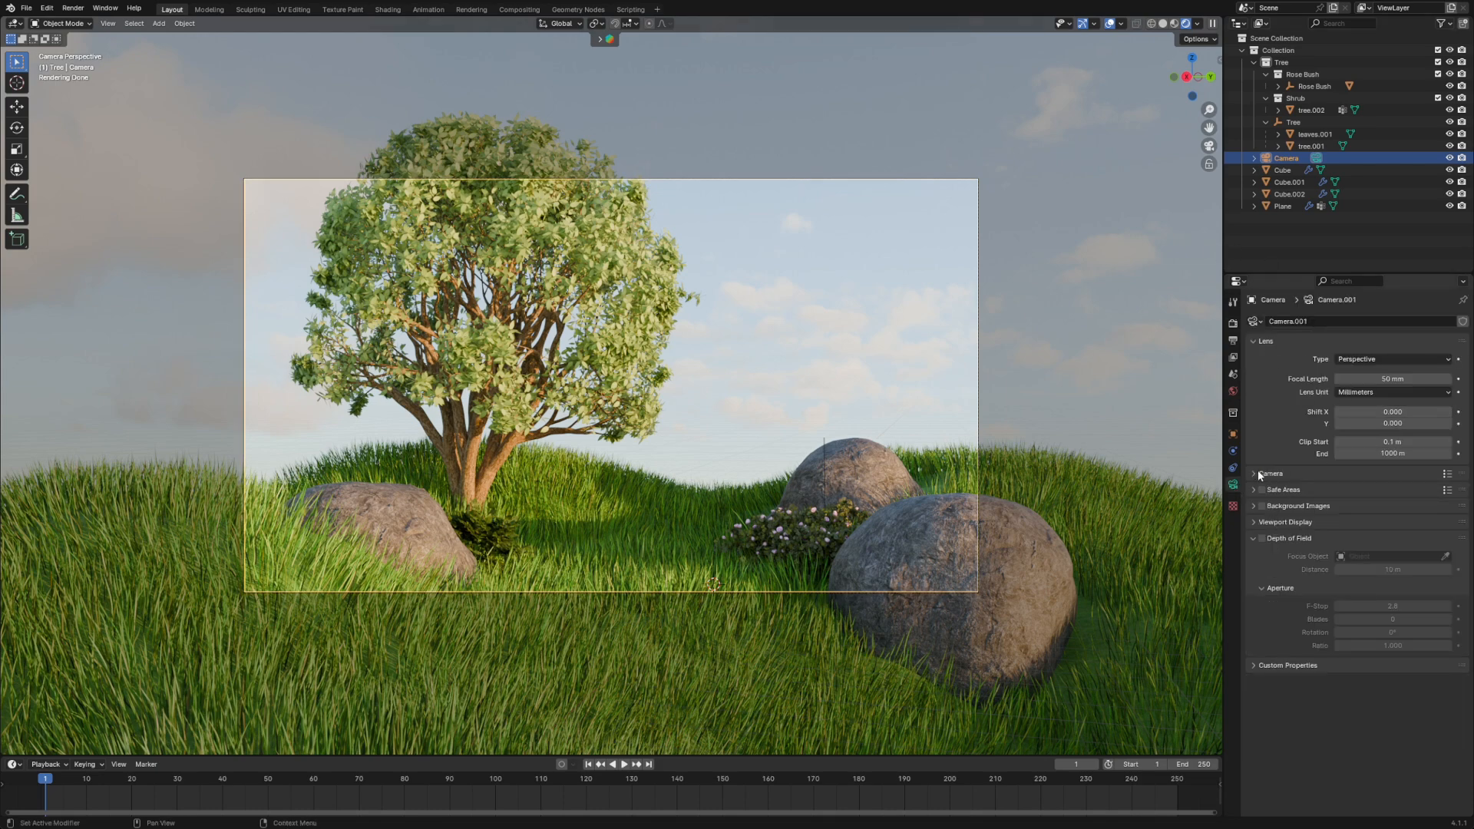
- Enable Depth of Field for the camera and expand its focus and aperture settings
{"action": "left_click", "coordinate": [1259, 474]}
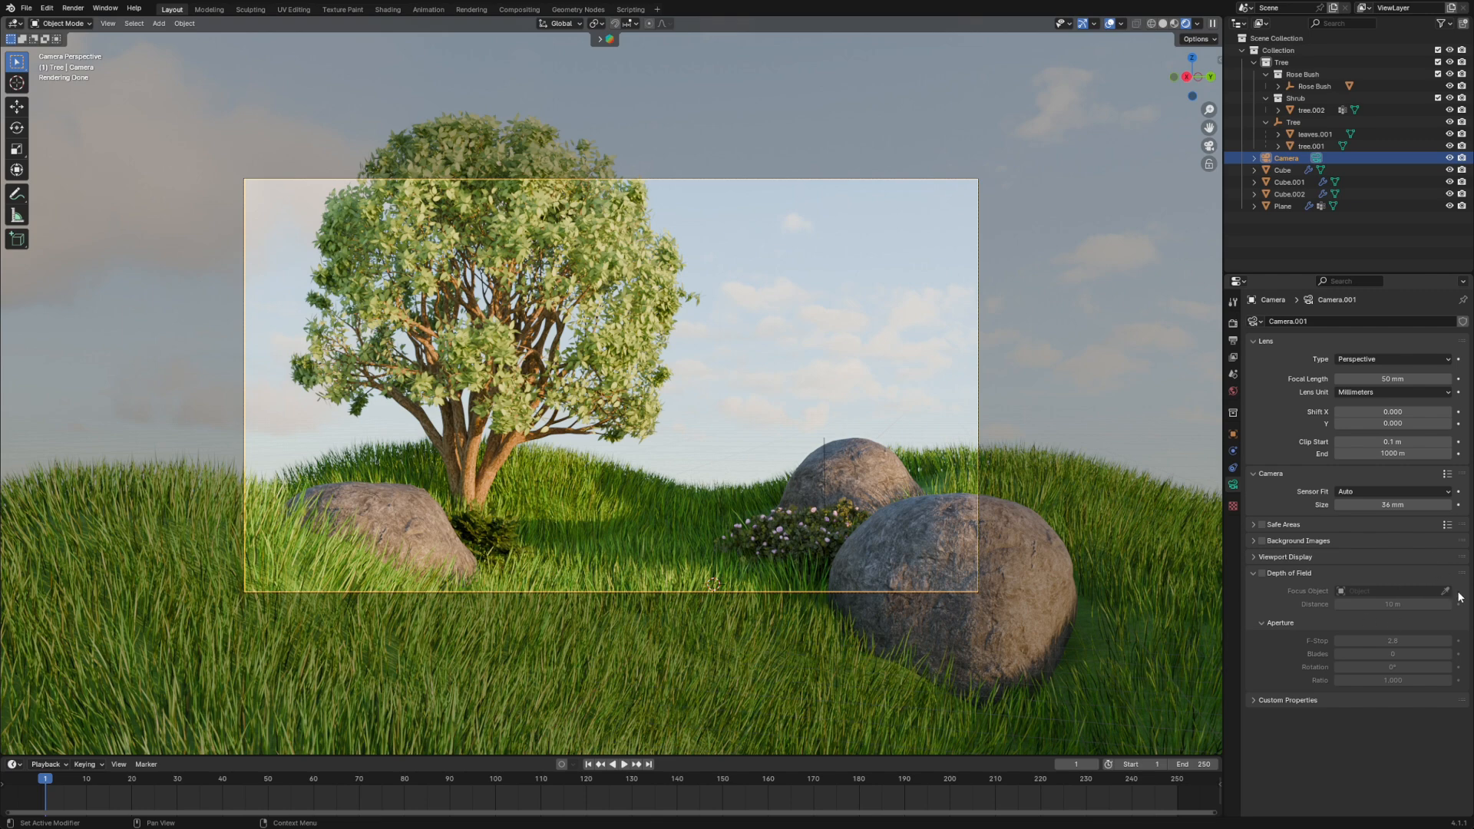
{"action": "left_click", "coordinate": [1254, 572]}
{"action": "left_click", "coordinate": [1262, 572]}
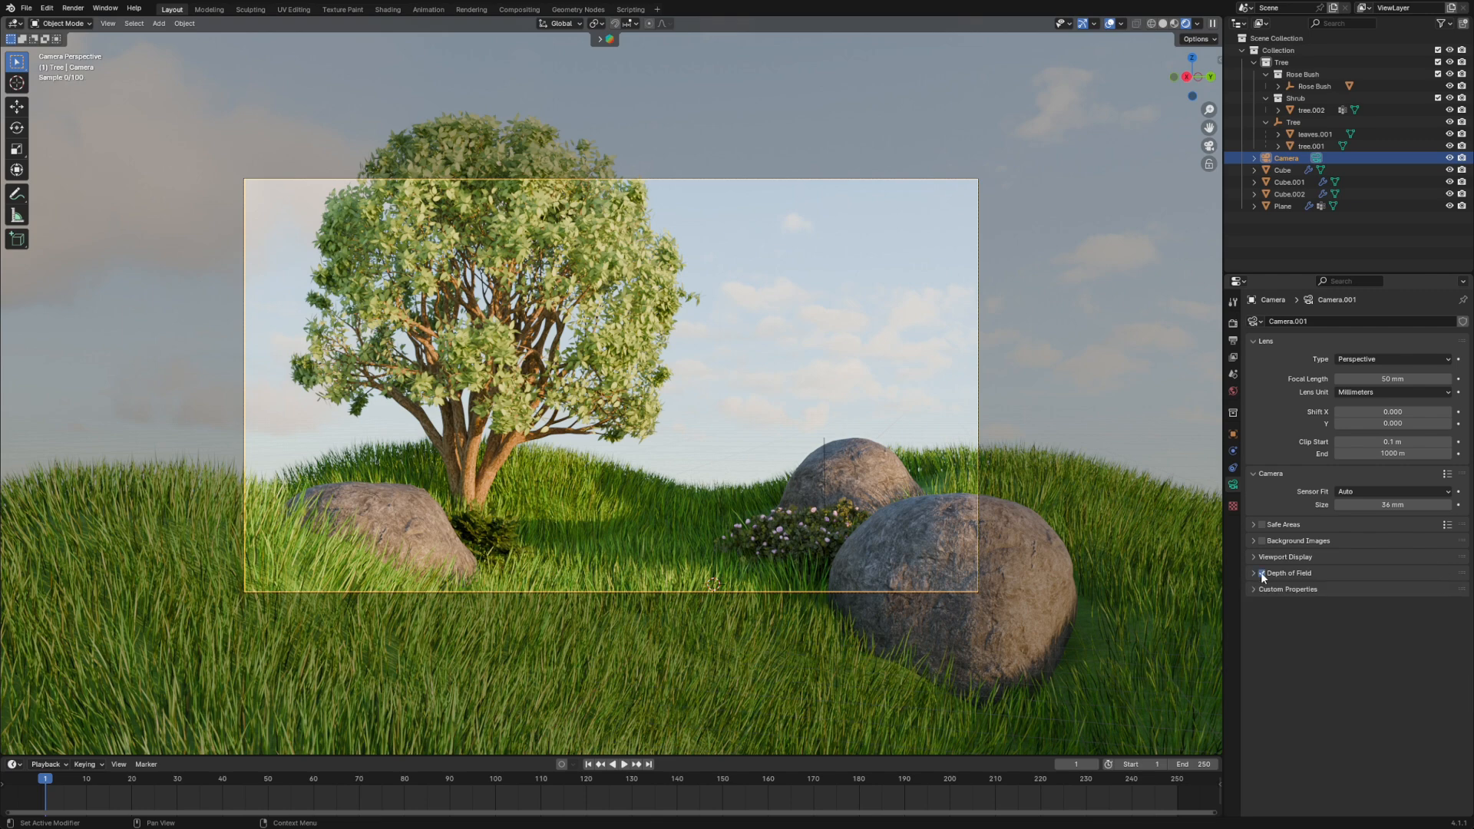
{"action": "left_click", "coordinate": [1290, 573]}
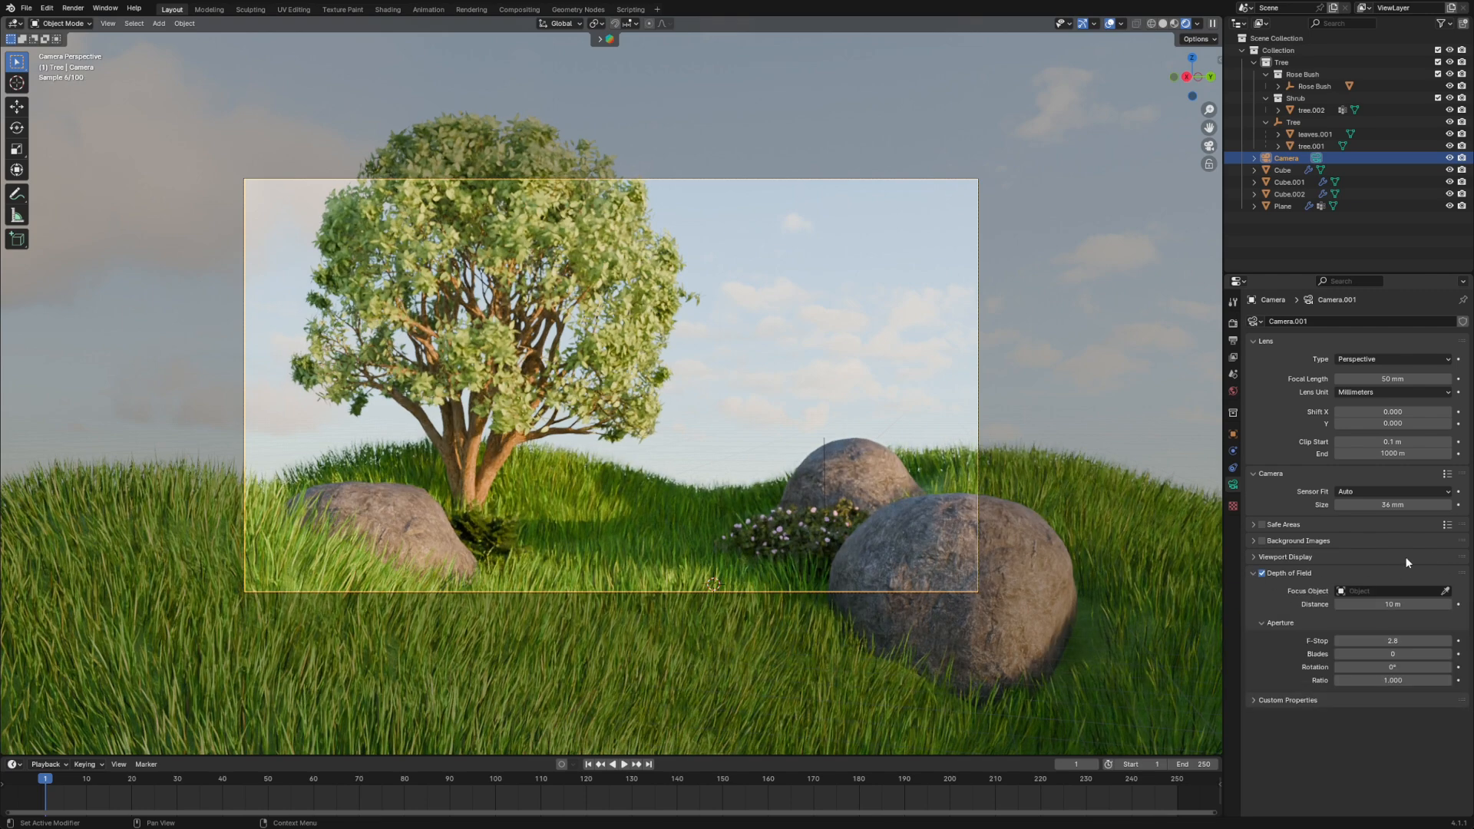
- Try Rose Bush.001 and the rear rock Cube.002 as the camera's depth-of-field focus object, clearing each one
{"action": "left_click", "coordinate": [1444, 591]}
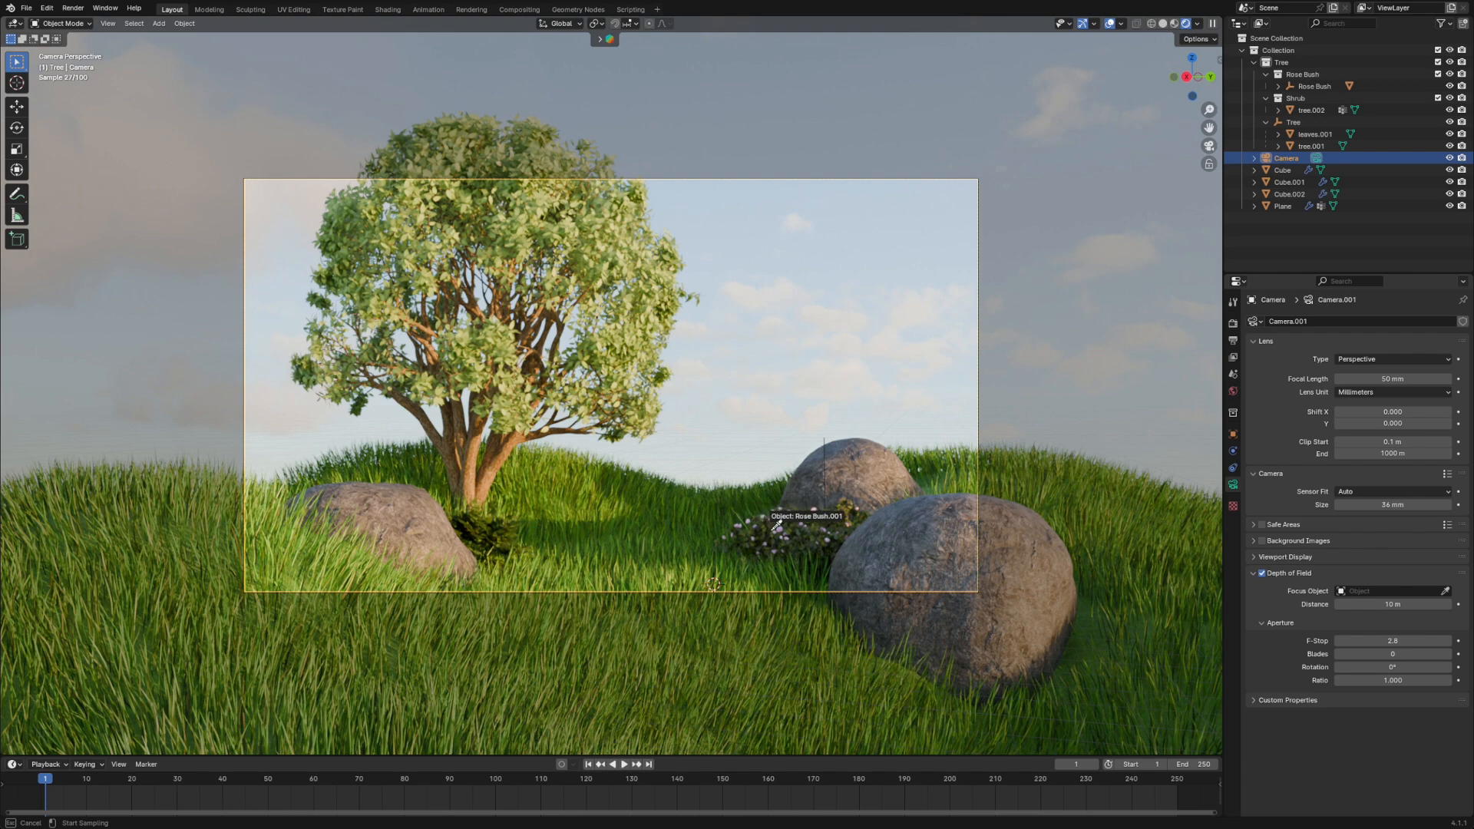
{"action": "left_click", "coordinate": [770, 528]}
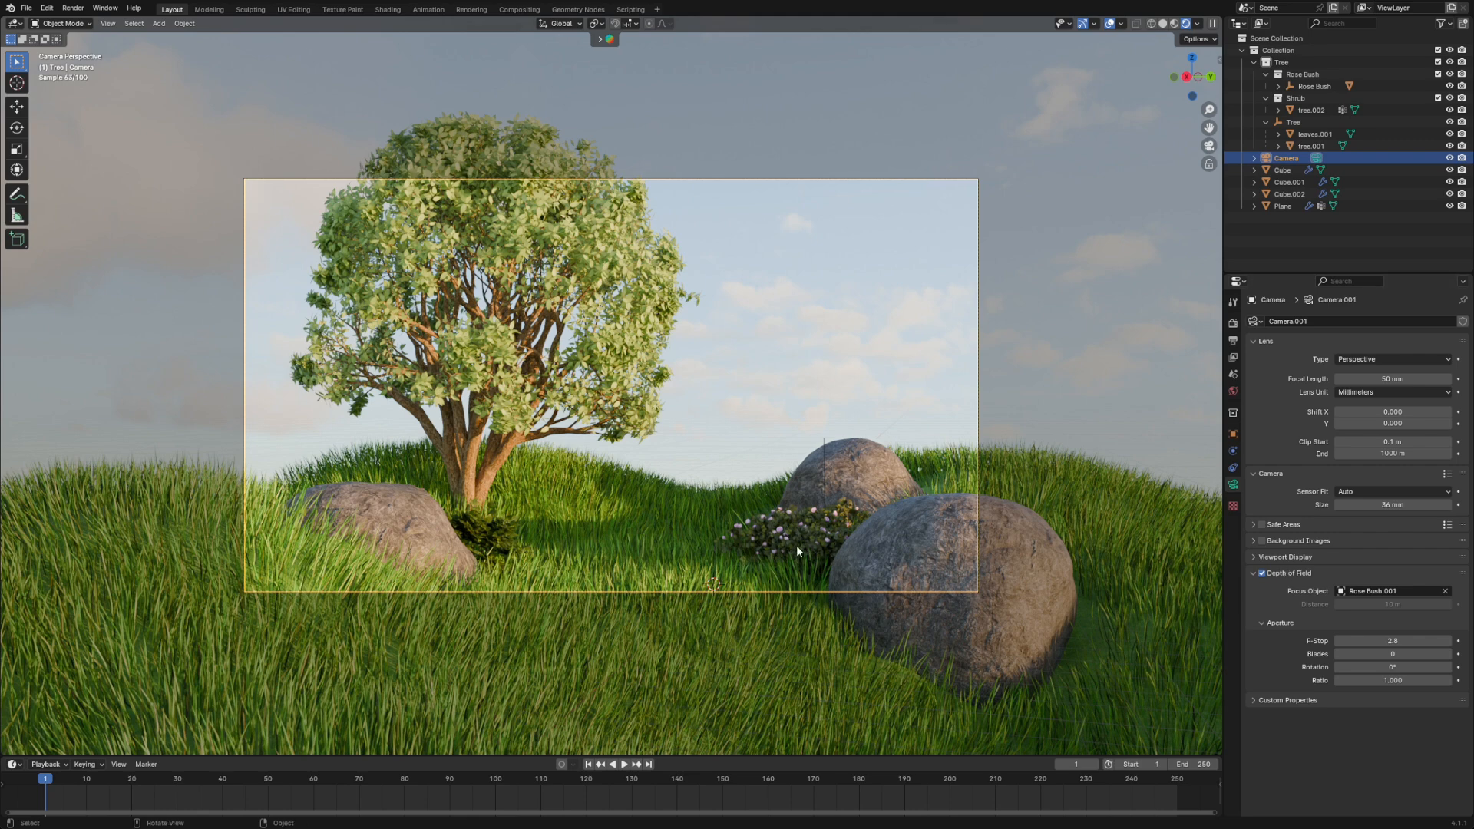
{"action": "left_click", "coordinate": [1444, 591]}
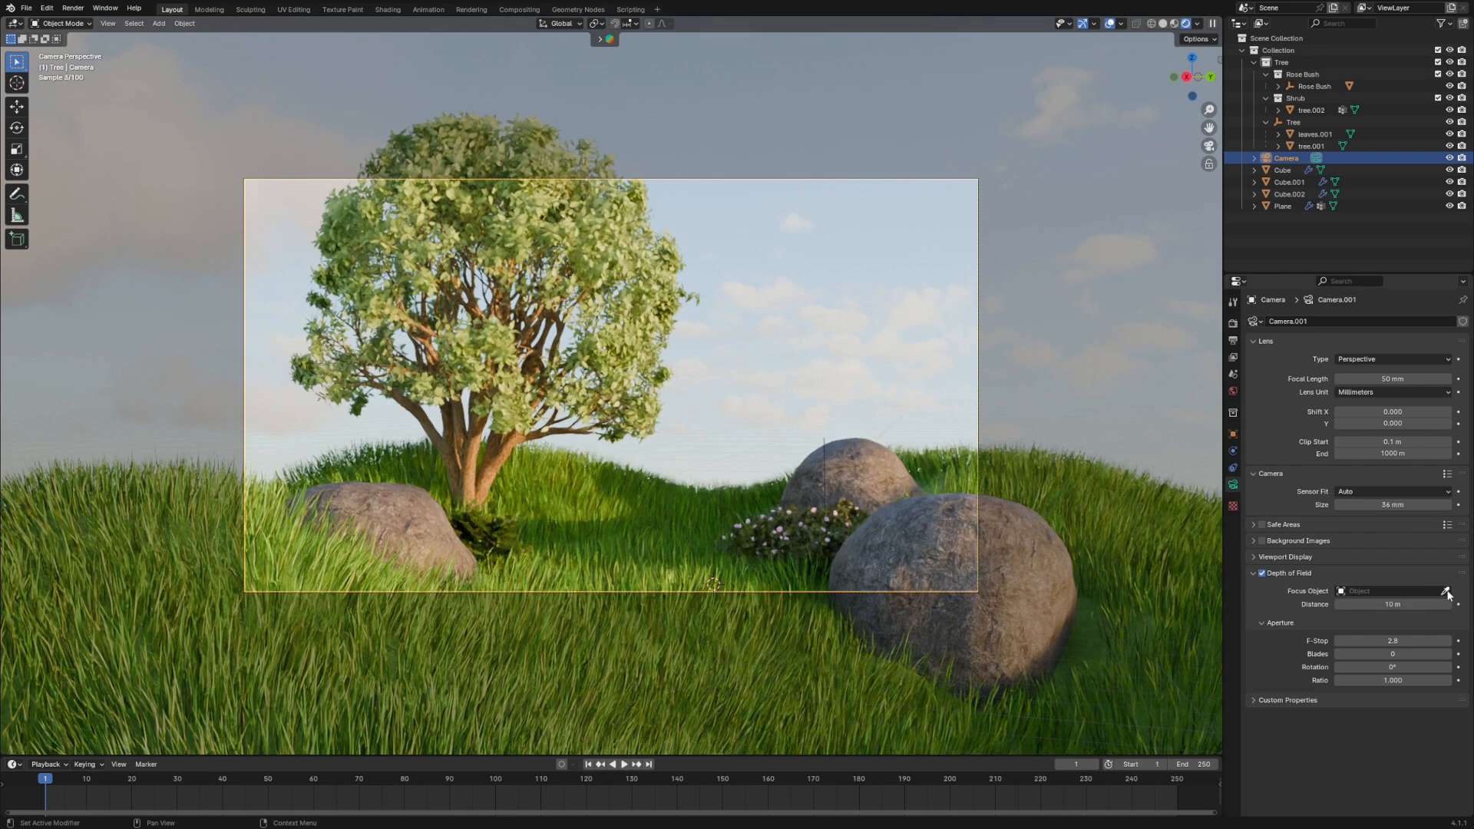
{"action": "left_click", "coordinate": [1445, 591]}
{"action": "left_click", "coordinate": [857, 458]}
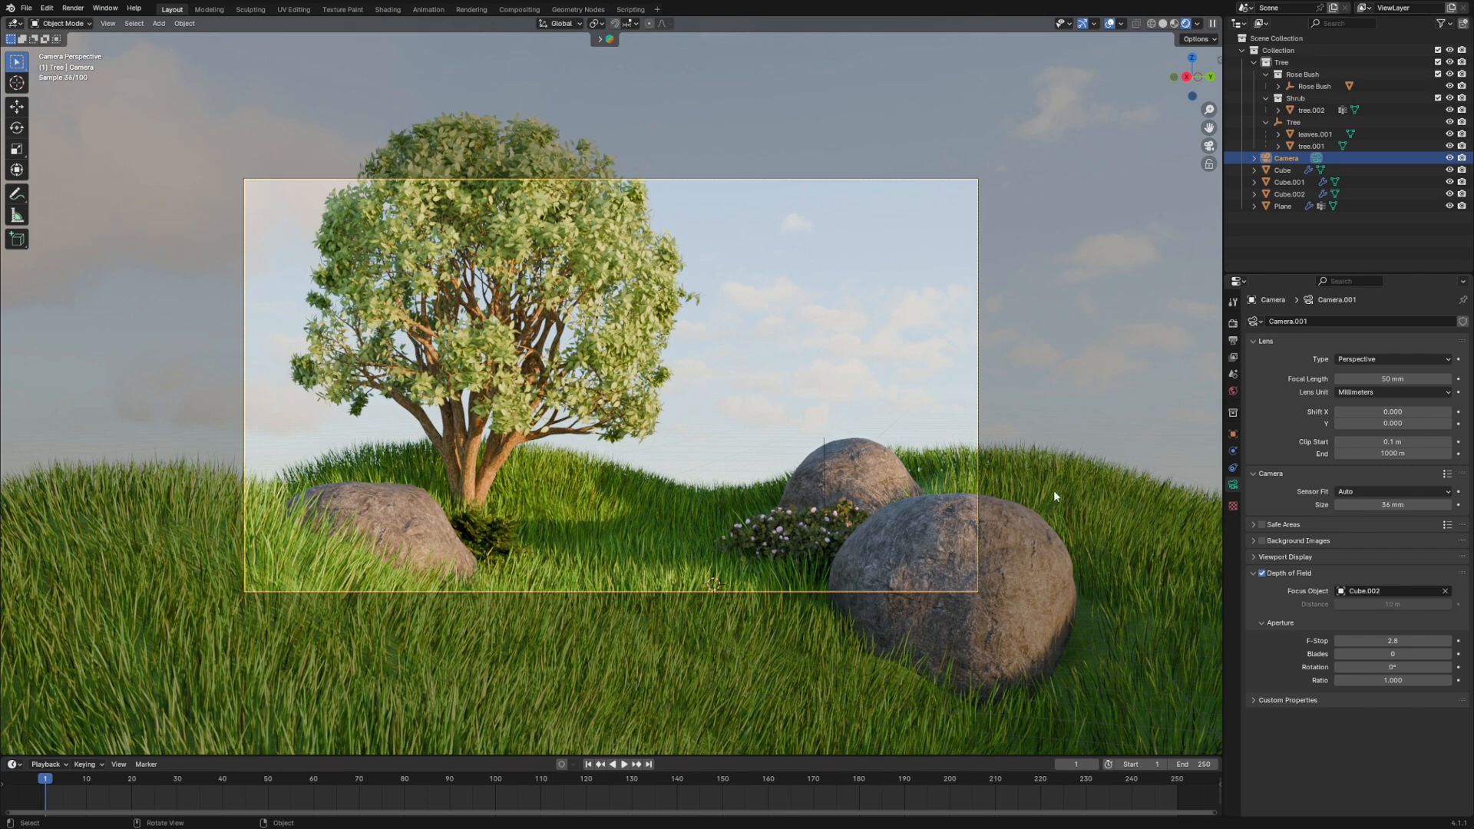
{"action": "left_click", "coordinate": [1446, 591]}
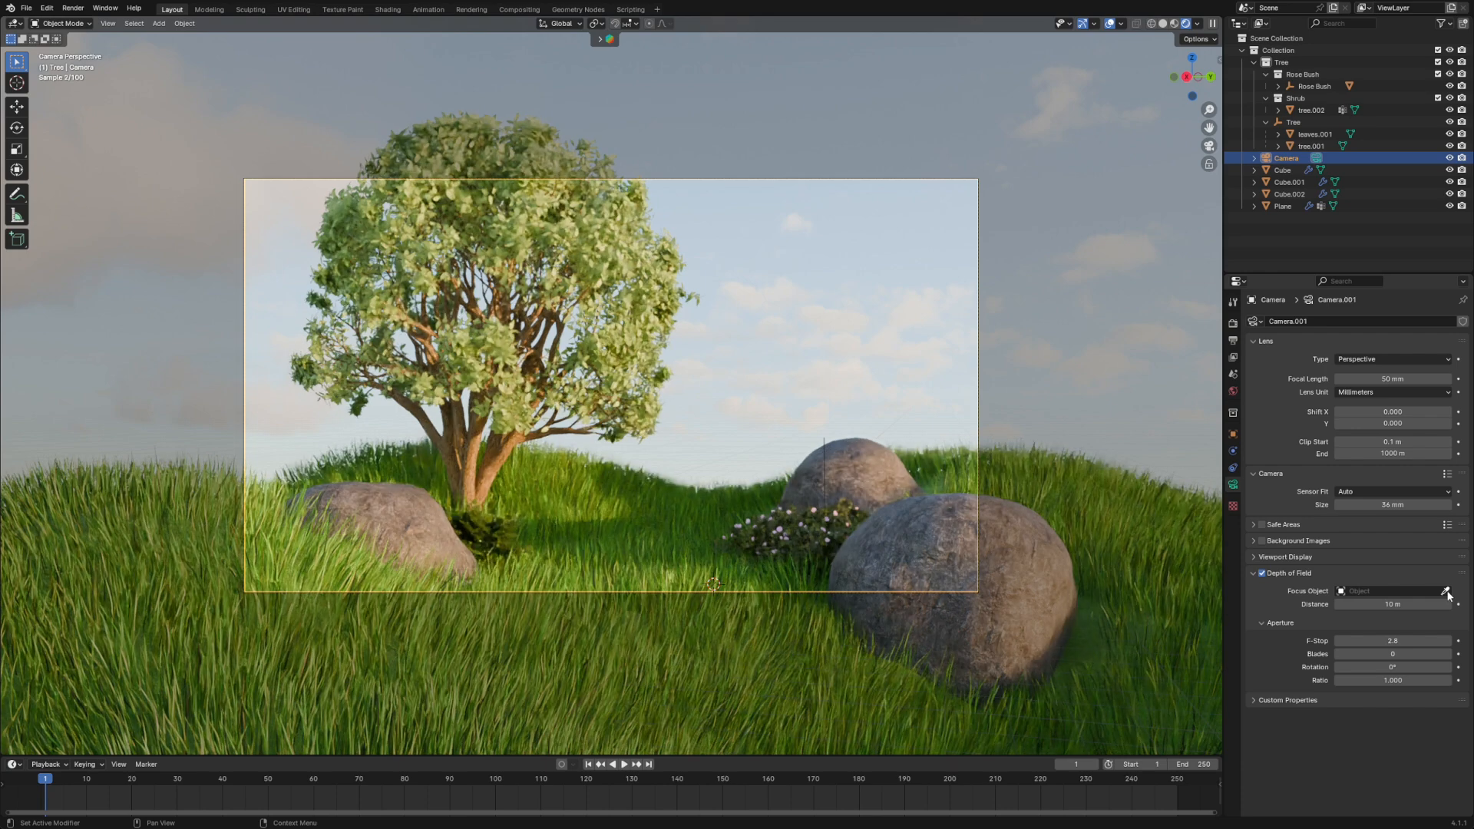
- Set tree.001 as the camera's focus object and fine-tune the aperture F-Stop, trying 1 and 2.2
{"action": "left_click", "coordinate": [1445, 592]}
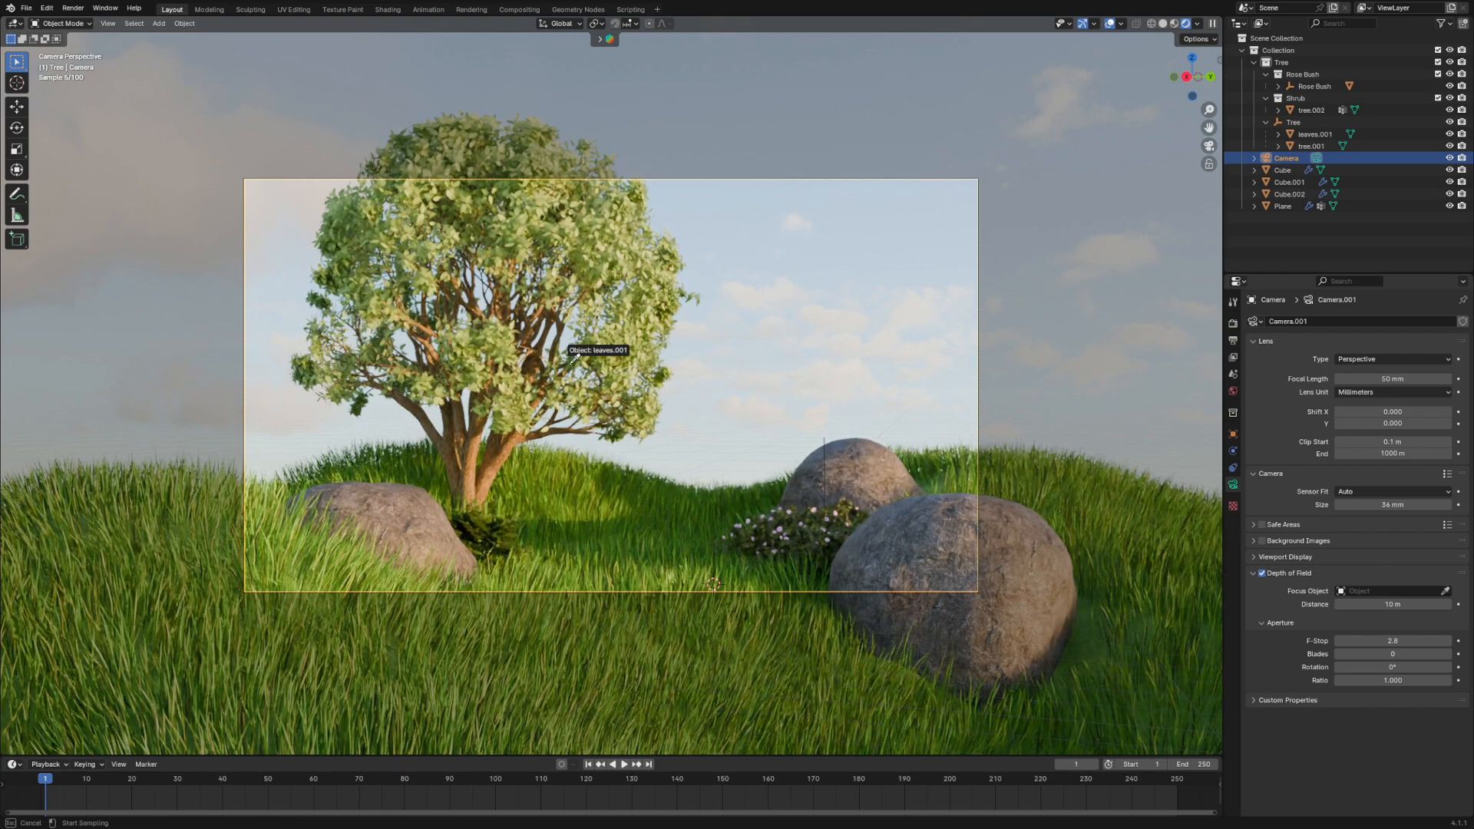
{"action": "left_click", "coordinate": [546, 327]}
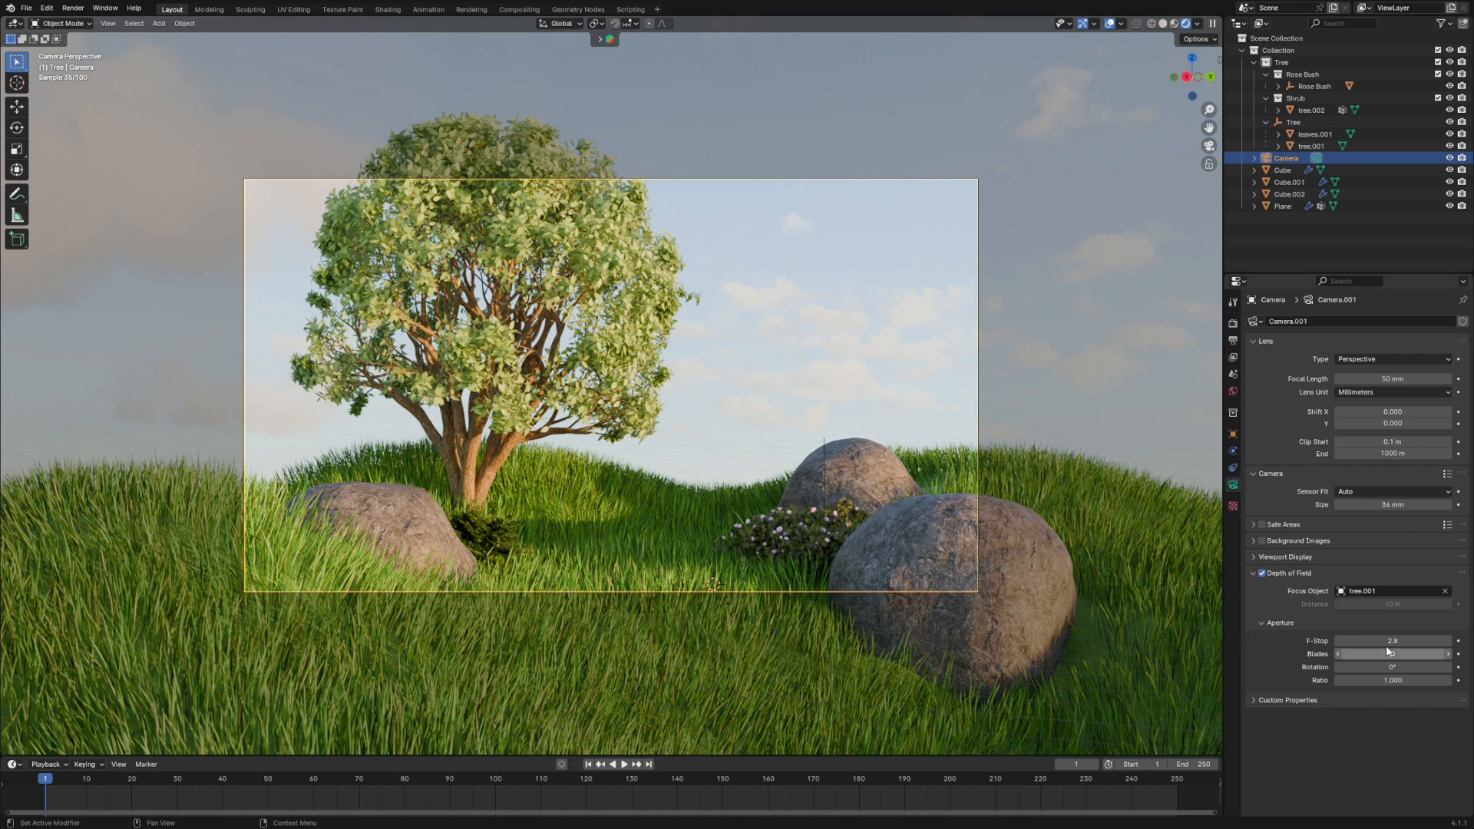
{"action": "left_click_drag", "start_coordinate": [1390, 642], "coordinate": [1390, 641]}
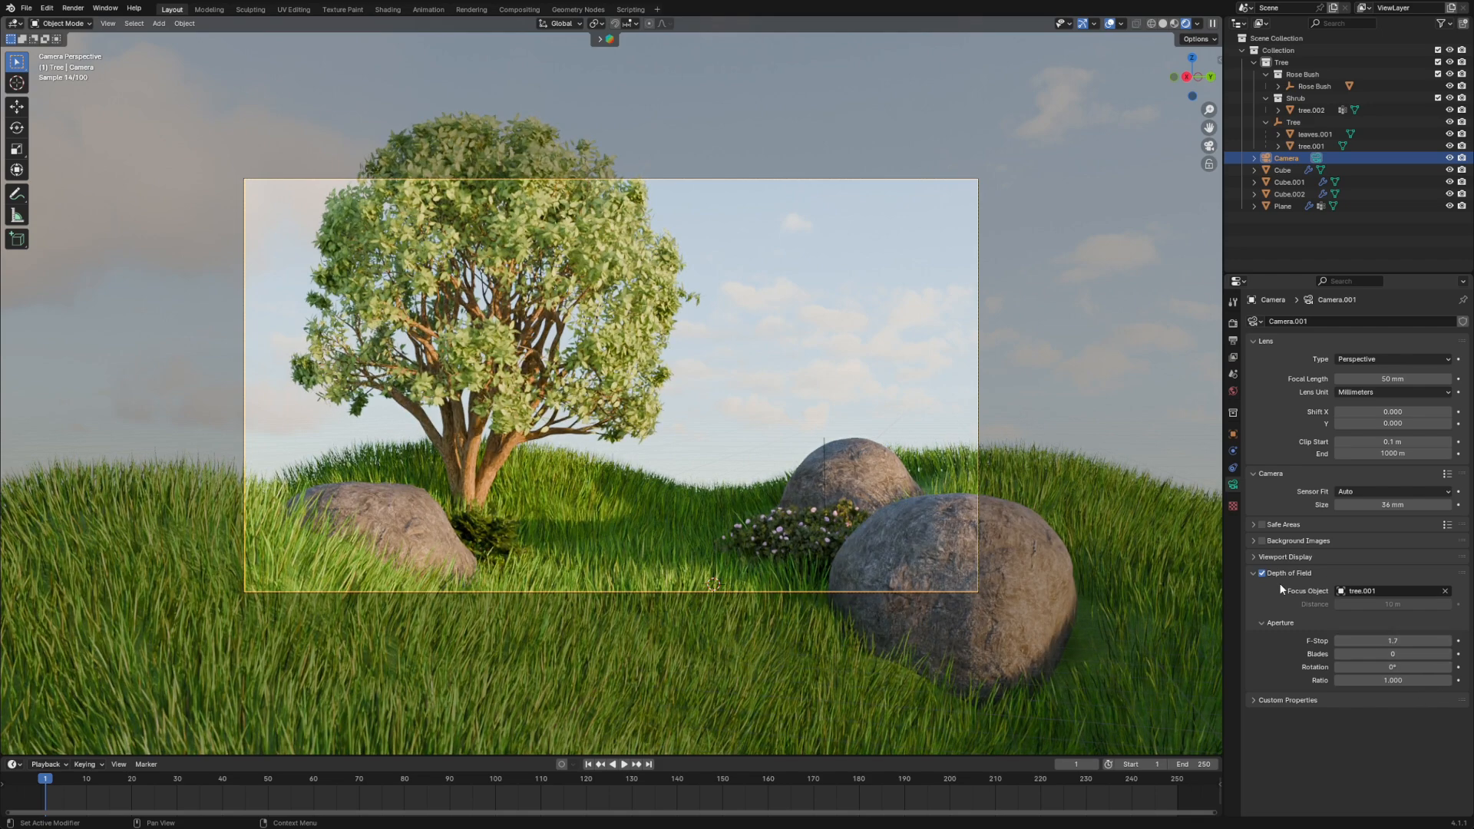
{"action": "left_click_drag", "start_coordinate": [1392, 640], "coordinate": [1392, 641]}
{"action": "left_click", "coordinate": [1392, 640]}
{"action": "type", "text": "1"}
{"action": "key", "text": "Return"}
{"action": "left_click", "coordinate": [1392, 640]}
{"action": "type", "text": "2.2"}
{"action": "key", "text": "Return"}
{"action": "left_click_drag", "start_coordinate": [1392, 640], "coordinate": [1384, 640]}
- Open the Color Management settings in the render properties
{"action": "left_click", "coordinate": [1233, 323]}
{"action": "left_click", "coordinate": [1255, 741]}
{"action": "scroll", "coordinate": [1297, 599], "scroll_direction": "down", "scroll_amount": 2}
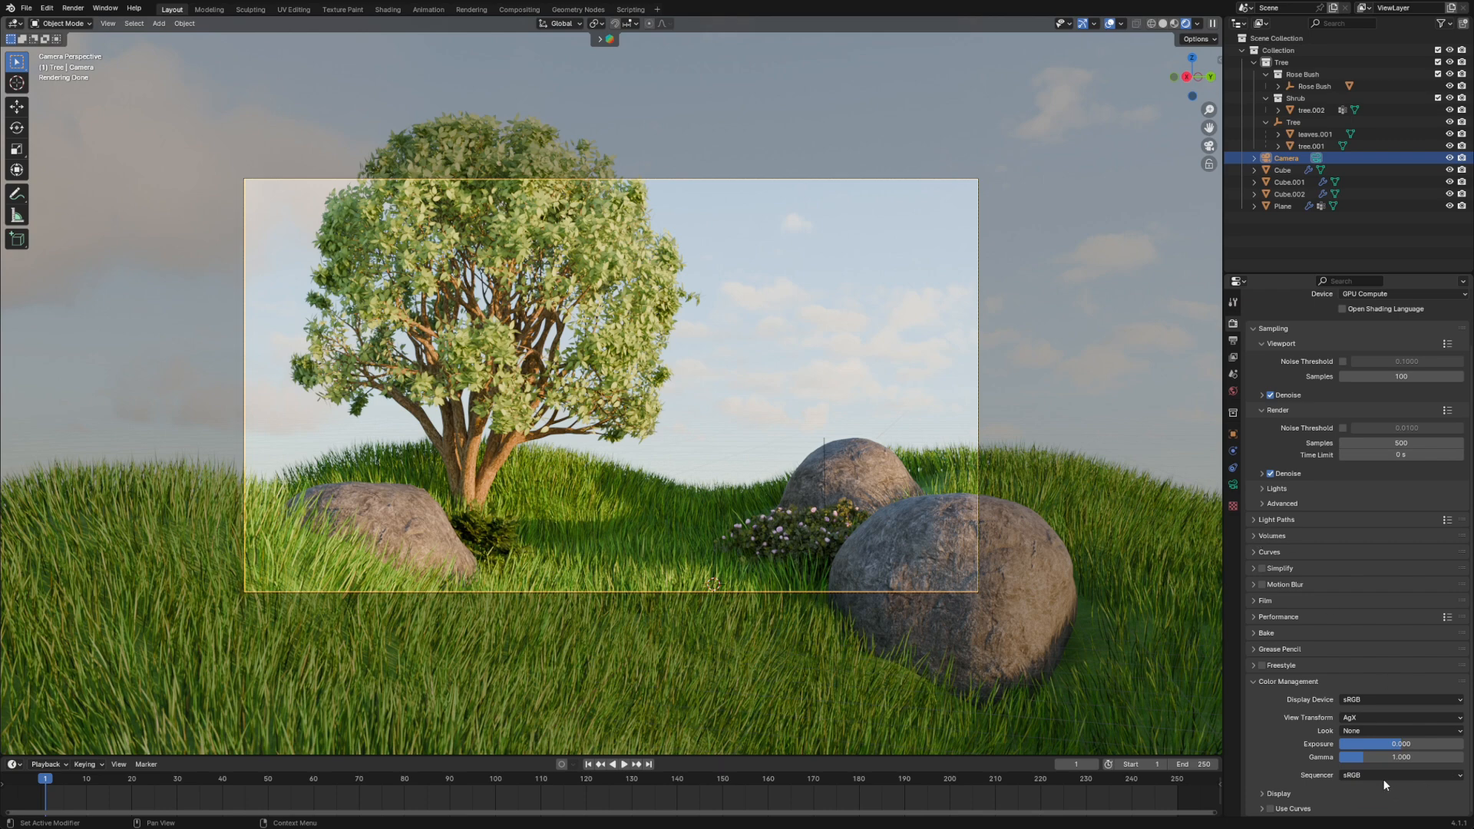
- Compare the Medium High Contrast, Medium Low Contrast, None, Punchy and Very Low Contrast looks on the rendered scene
{"action": "left_click", "coordinate": [1363, 730]}
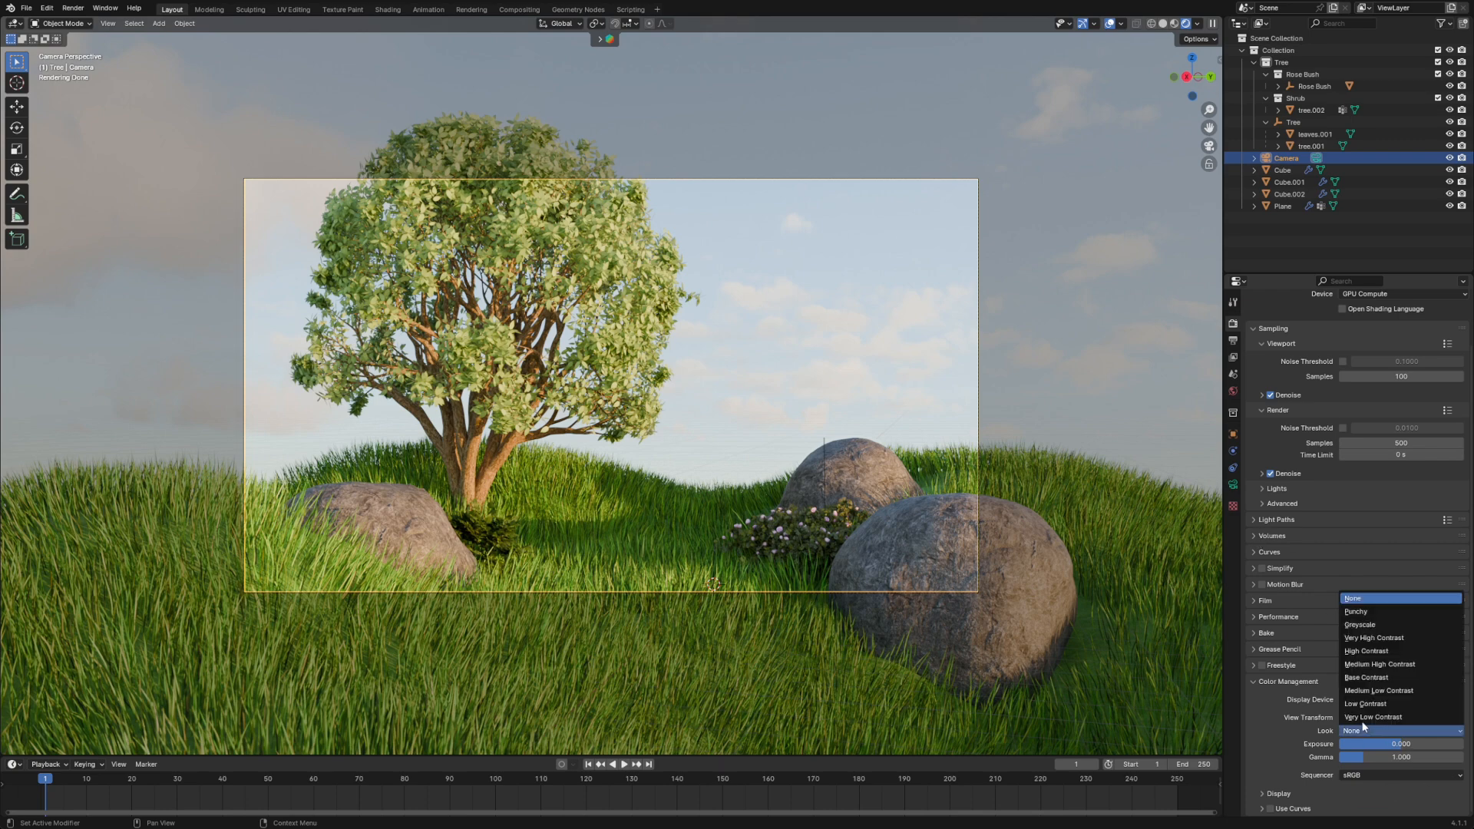
{"action": "left_click", "coordinate": [1366, 664]}
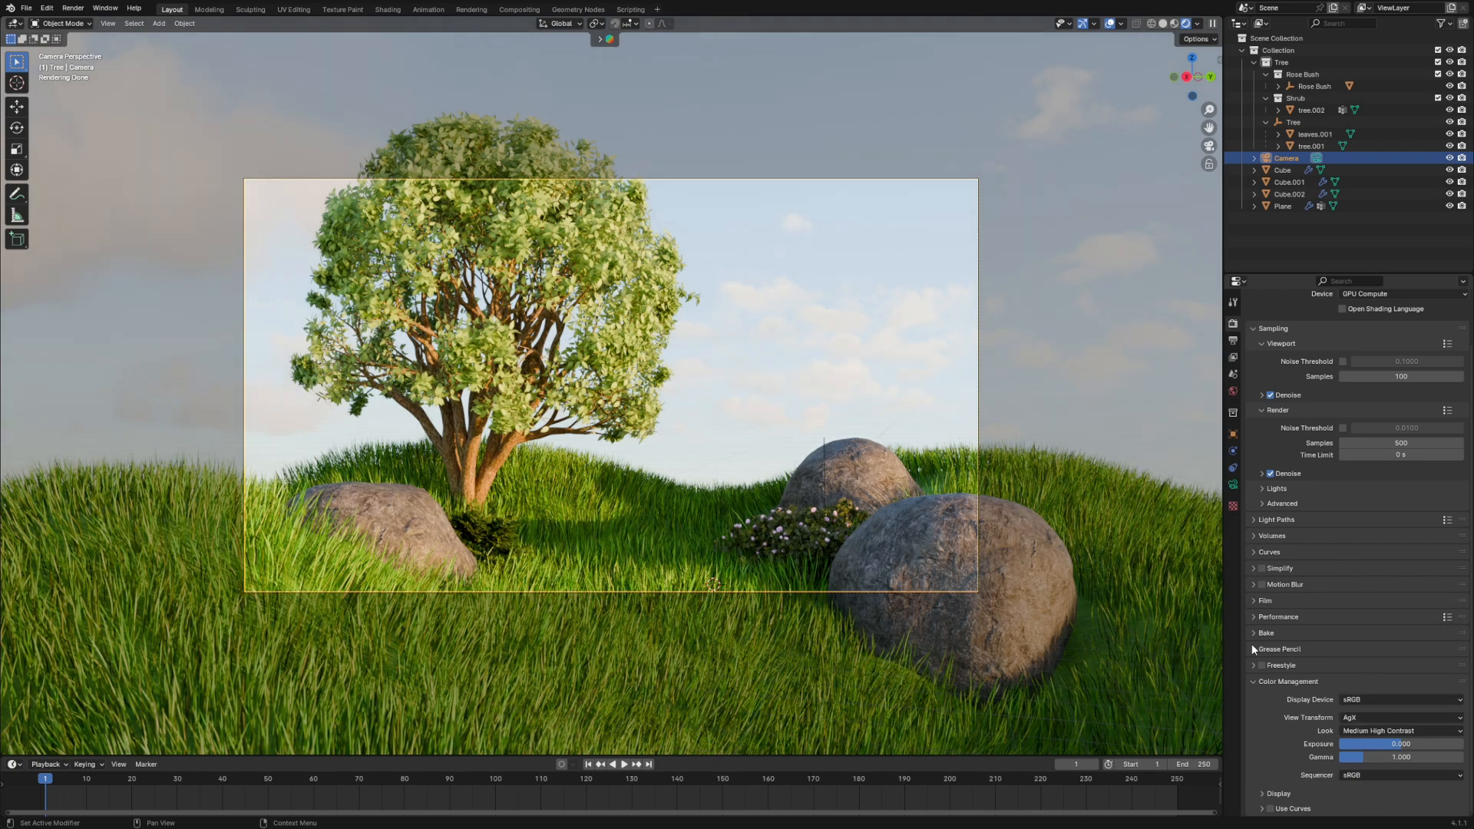
{"action": "left_click", "coordinate": [1363, 730]}
{"action": "left_click", "coordinate": [1365, 684]}
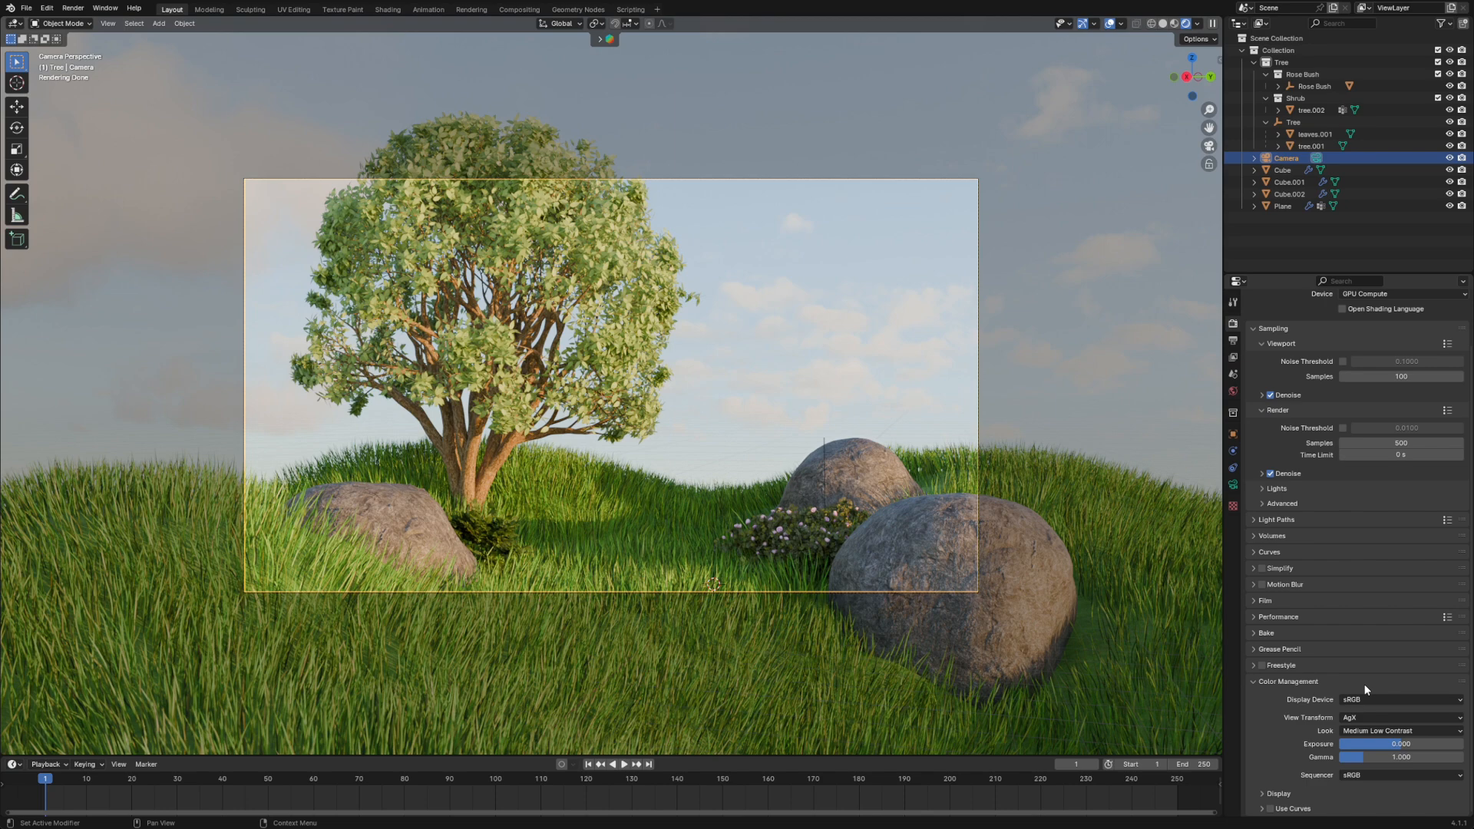
{"action": "left_click", "coordinate": [1377, 729]}
{"action": "left_click", "coordinate": [1357, 600]}
{"action": "left_click", "coordinate": [1380, 733]}
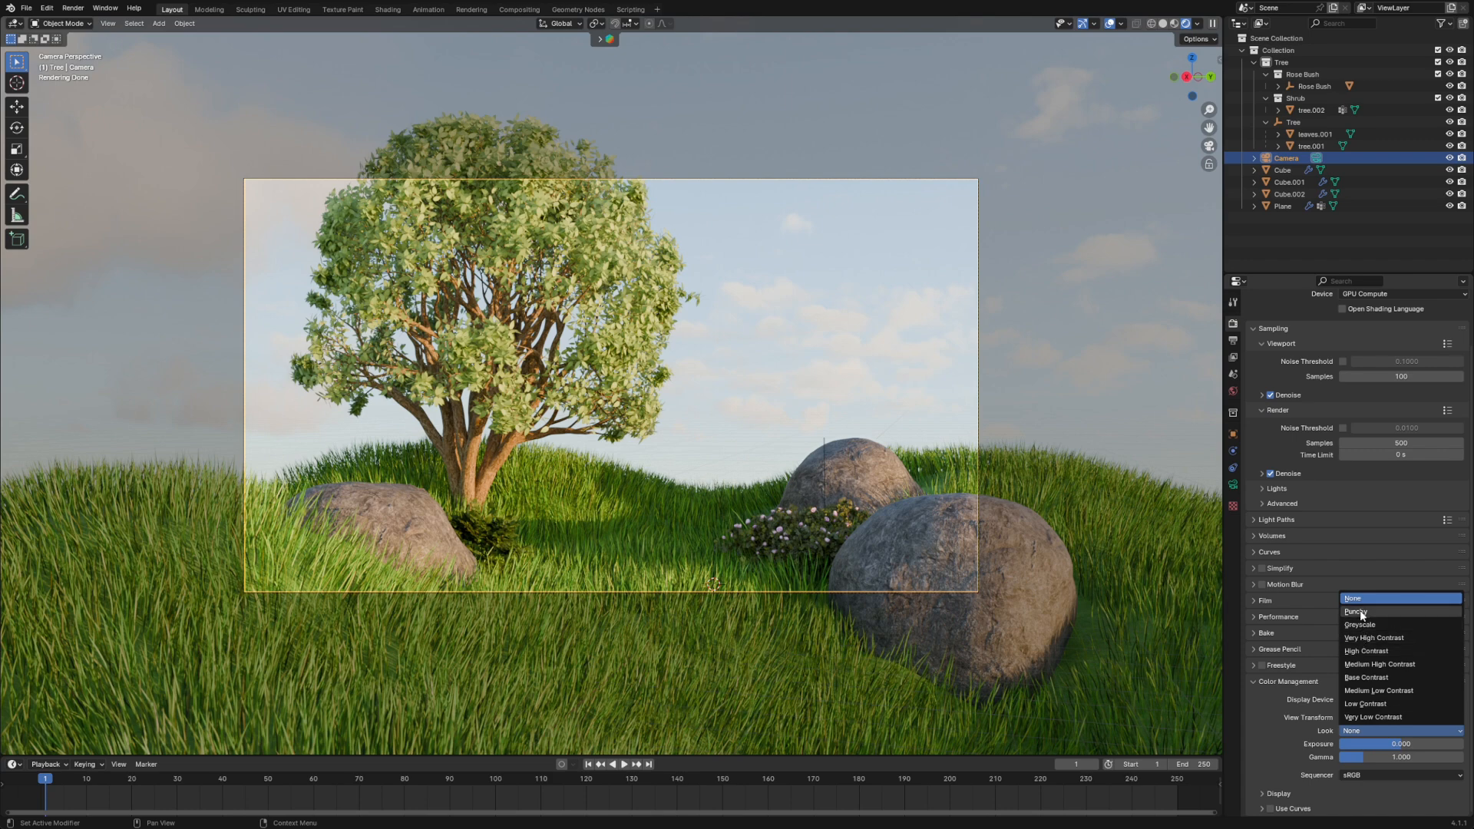
{"action": "left_click", "coordinate": [1361, 614]}
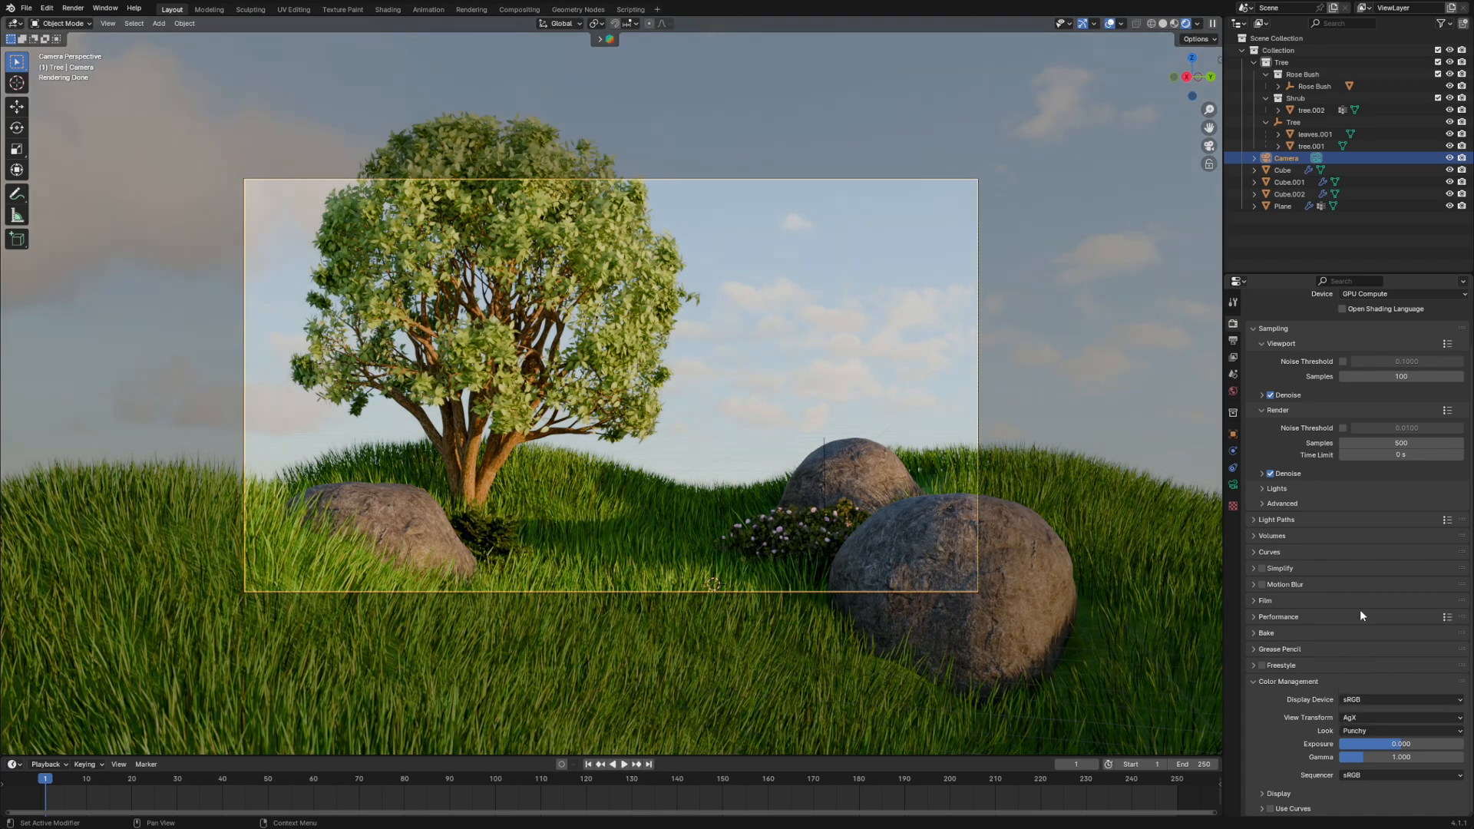
{"action": "left_click", "coordinate": [1363, 729]}
{"action": "left_click", "coordinate": [1362, 717]}
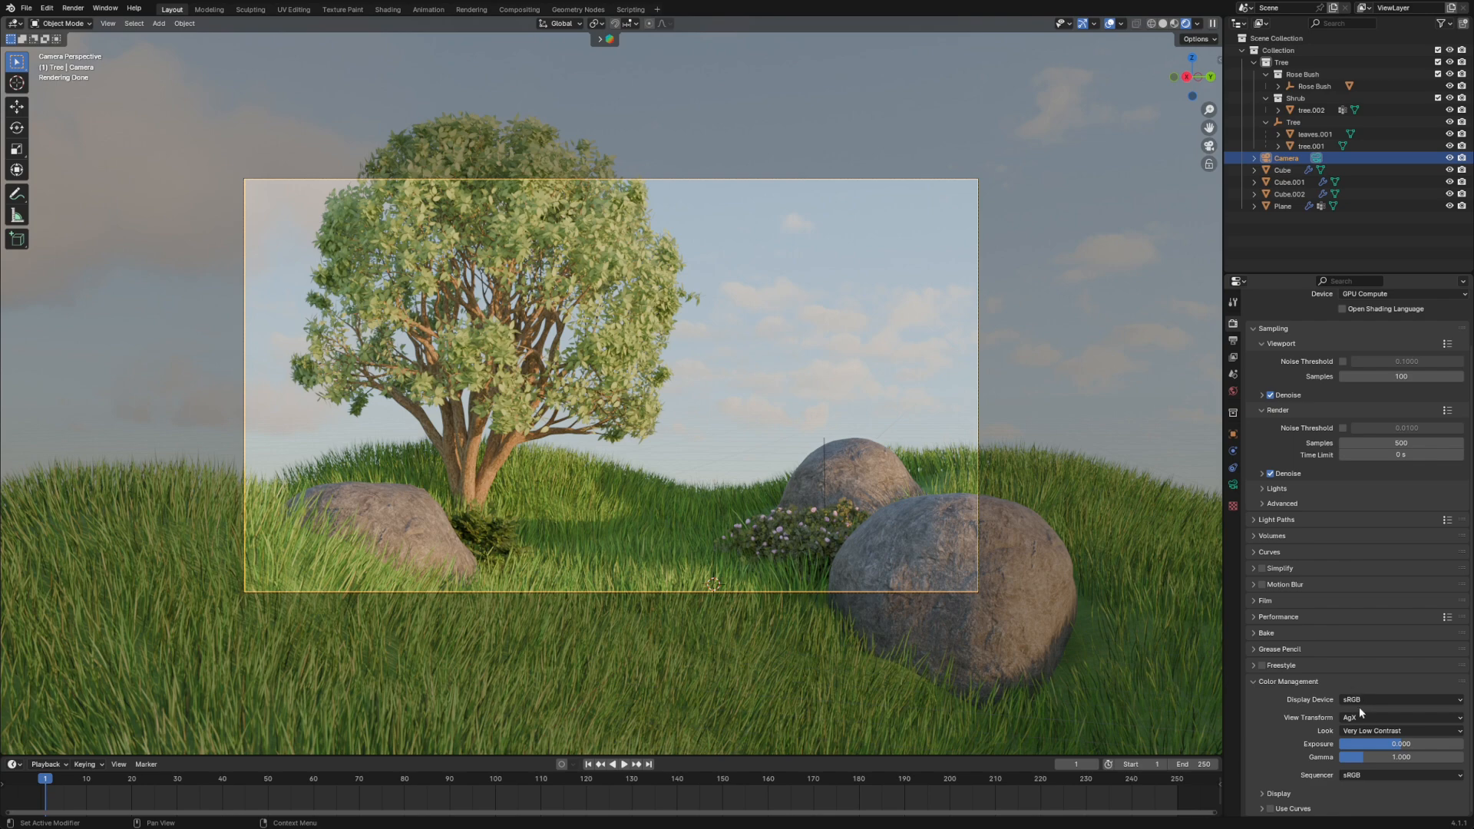
- Set the color management Look to Medium Low Contrast and the Exposure to -1
{"action": "left_click", "coordinate": [1365, 730]}
{"action": "left_click", "coordinate": [1379, 691]}
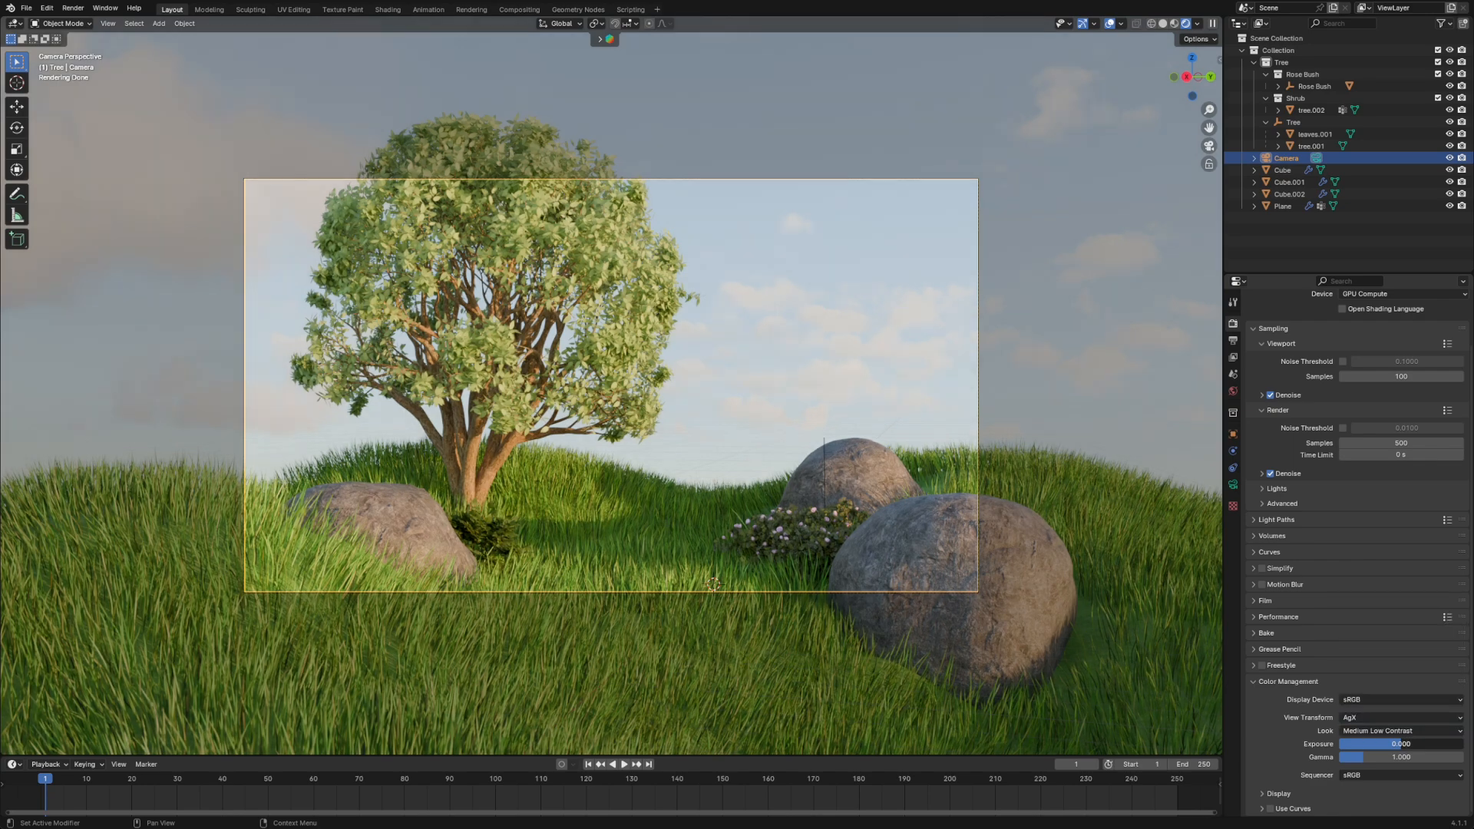
{"action": "left_click_drag", "start_coordinate": [1401, 744], "coordinate": [1392, 744]}
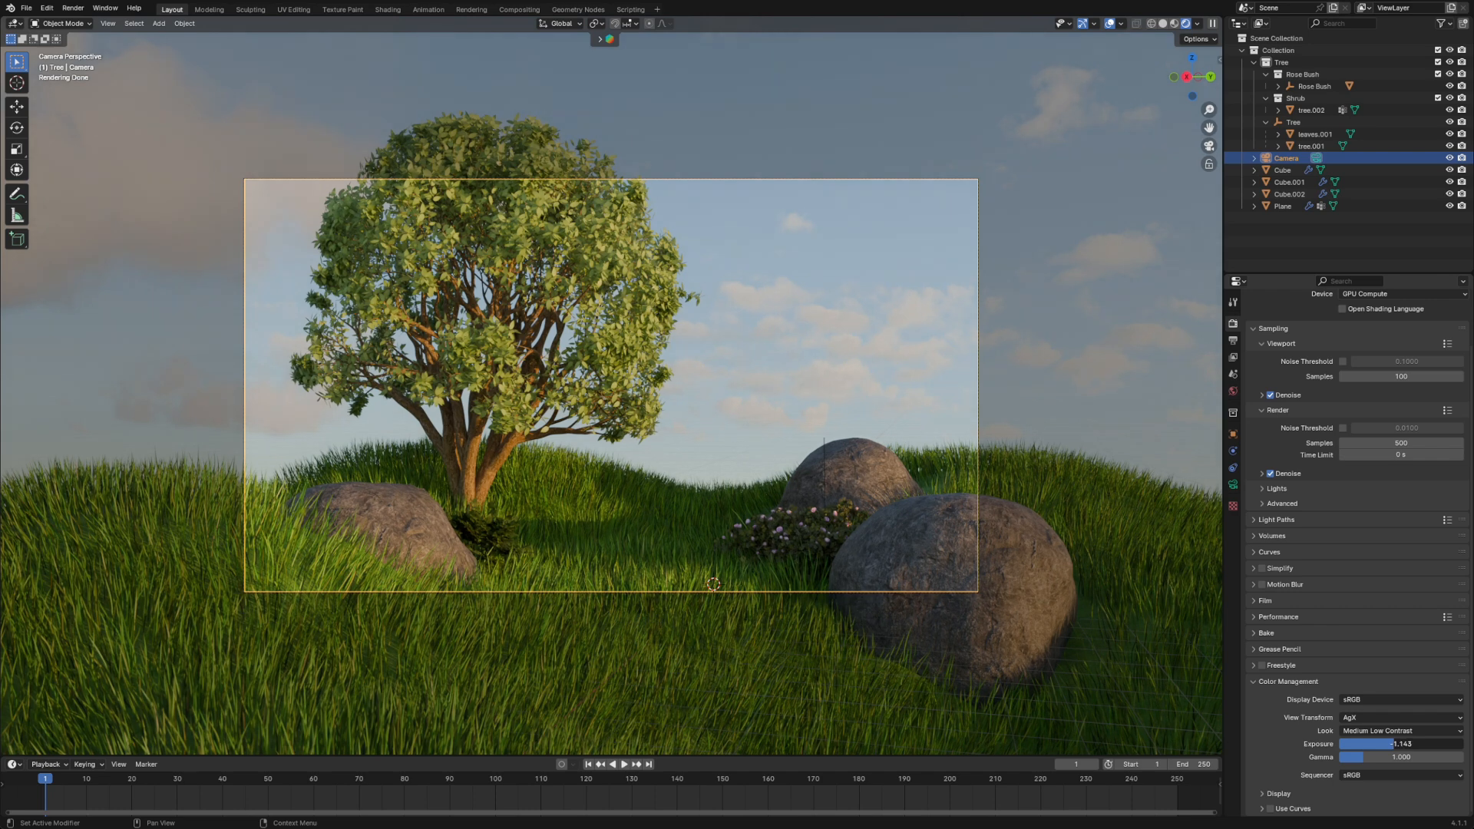
{"action": "left_click", "coordinate": [1392, 744]}
{"action": "type", "text": "-1"}
{"action": "key", "text": "Return"}
{"action": "left_click_drag", "start_coordinate": [1391, 743], "coordinate": [1389, 742]}
{"action": "left_click", "coordinate": [1391, 743]}
{"action": "type", "text": "-1"}
{"action": "key", "text": "Return"}
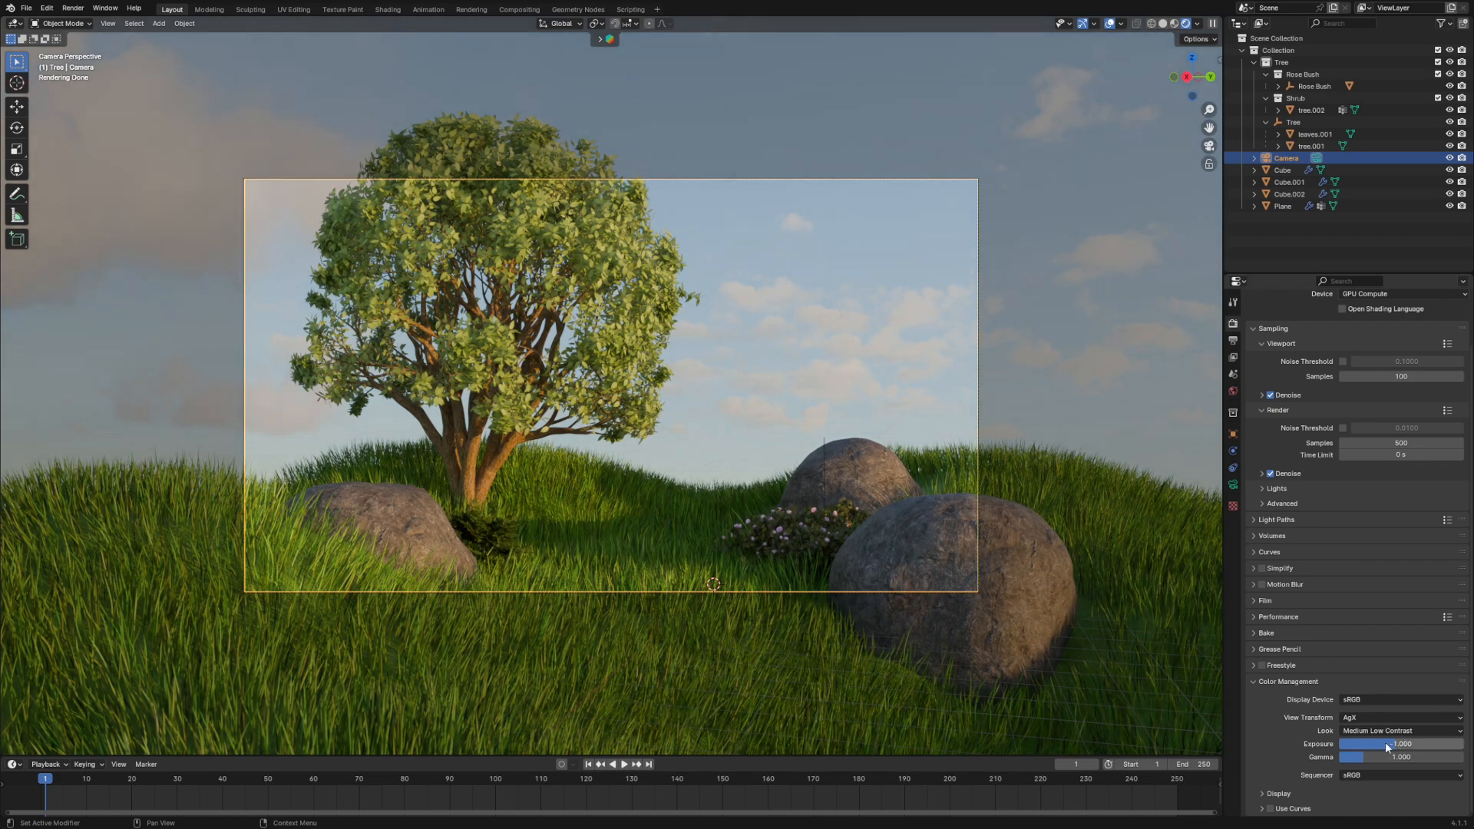